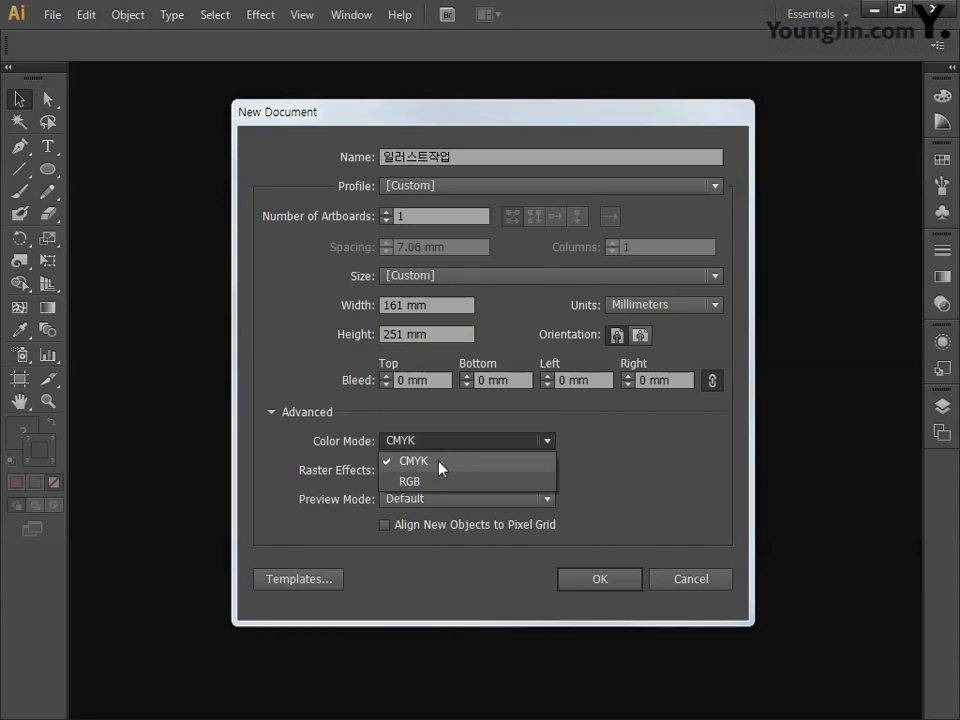
# Set the new document's color mode to CMYK and create the document.
pyautogui.click(437, 461)
pyautogui.click(595, 584)
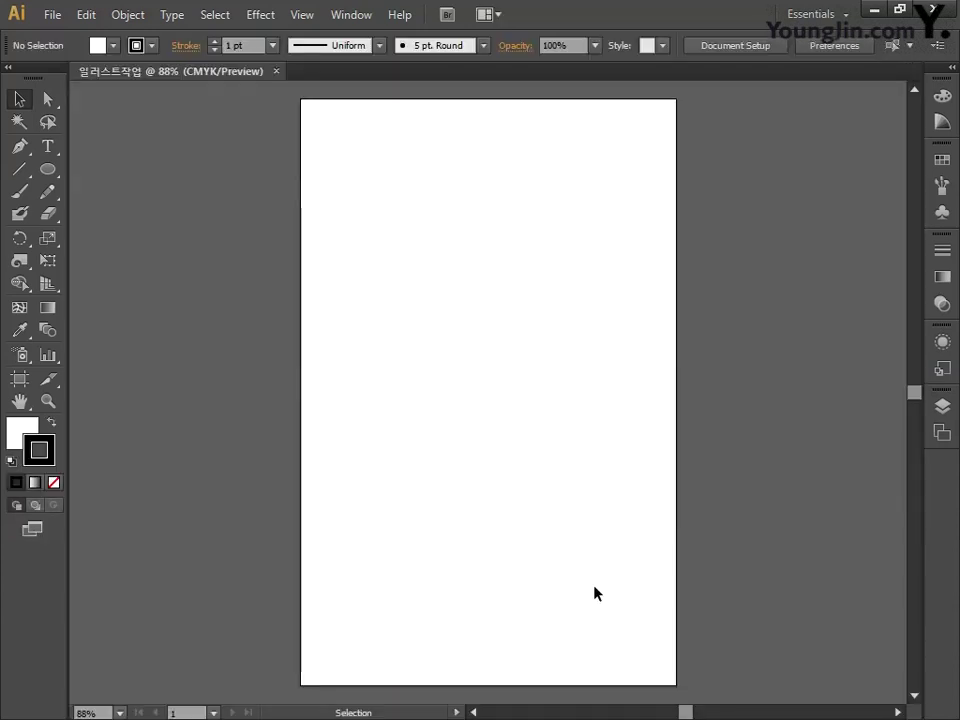
# Create a rectangular grid 155 mm wide and 245 mm high with 3 horizontal and 3 vertical dividers.
pyautogui.click(22, 169)
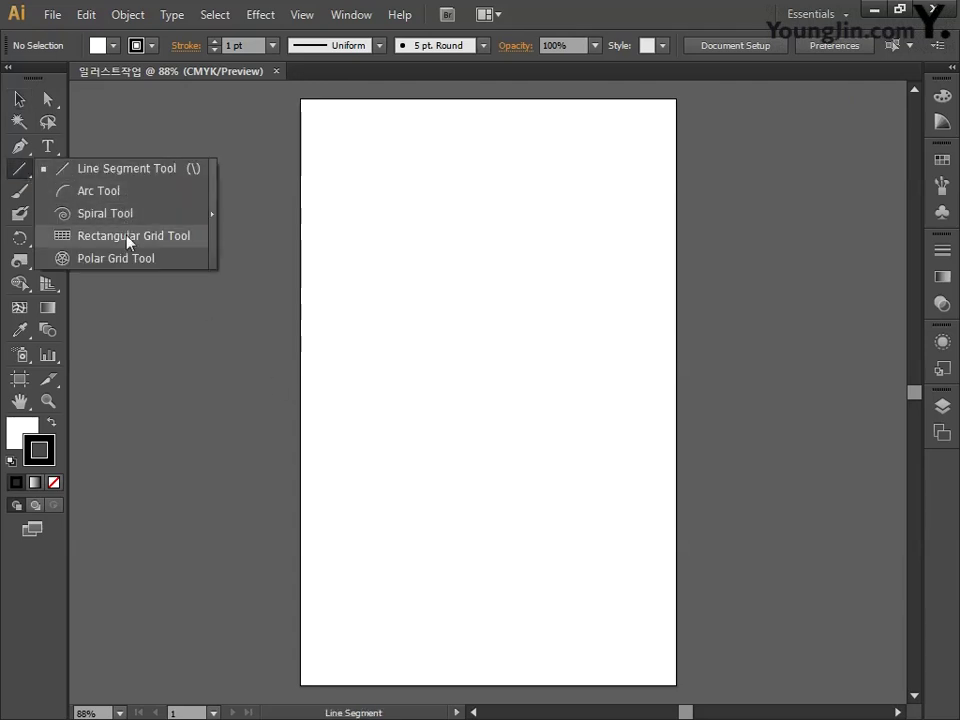
pyautogui.click(129, 236)
pyautogui.click(329, 160)
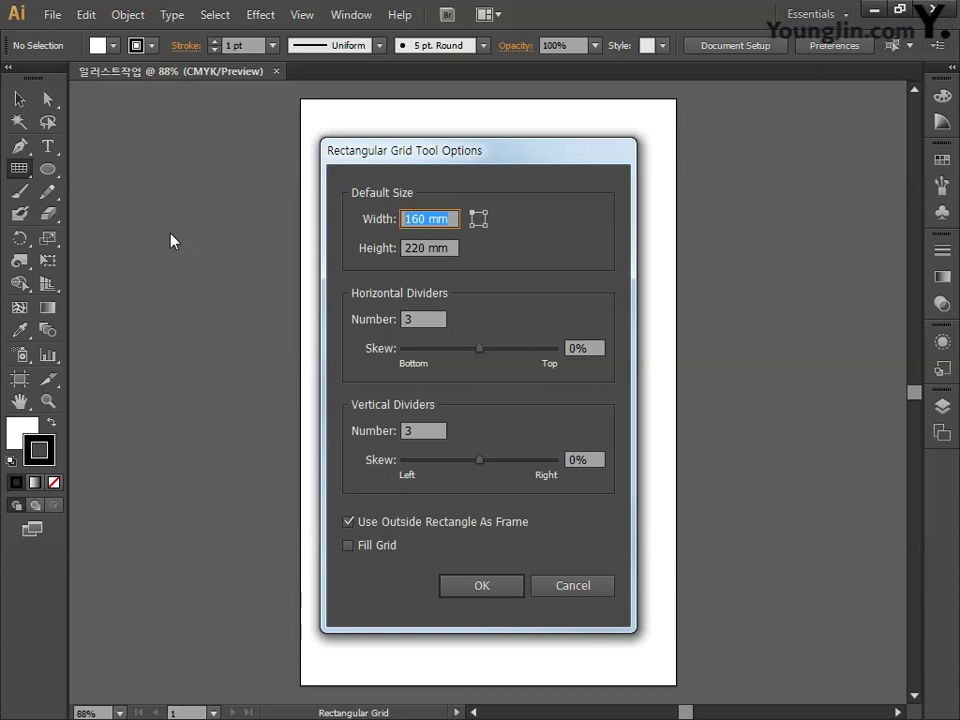
pyautogui.write('155')
pyautogui.press('Tab')
pyautogui.write('245')
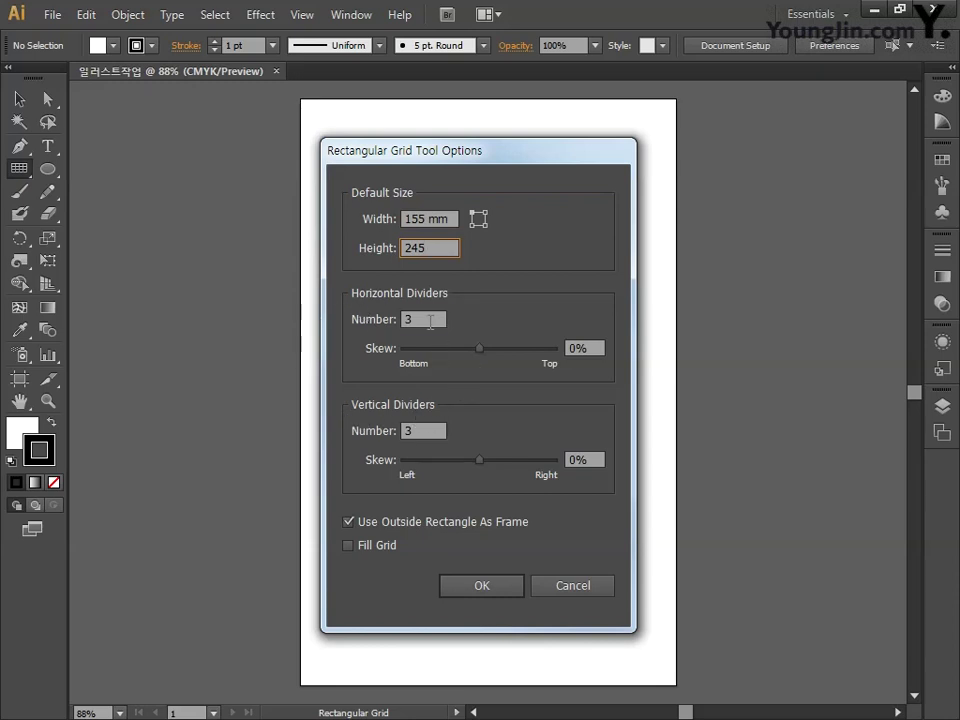
pyautogui.press('Tab')
pyautogui.write('3')
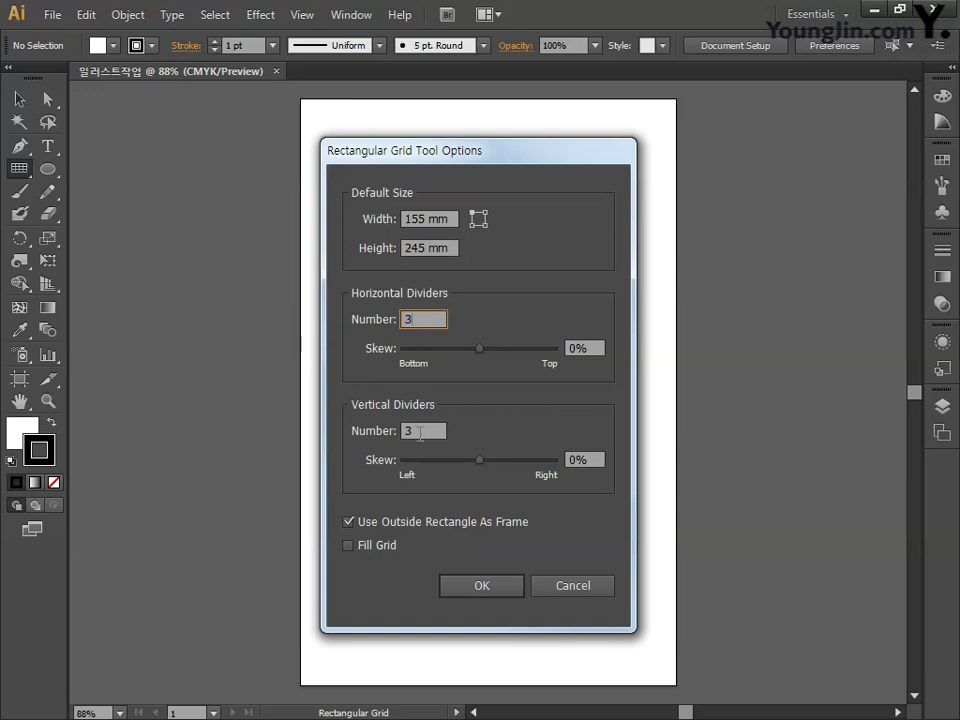
pyautogui.press('Tab')
pyautogui.press('Tab')
pyautogui.write('3')
pyautogui.click(478, 584)
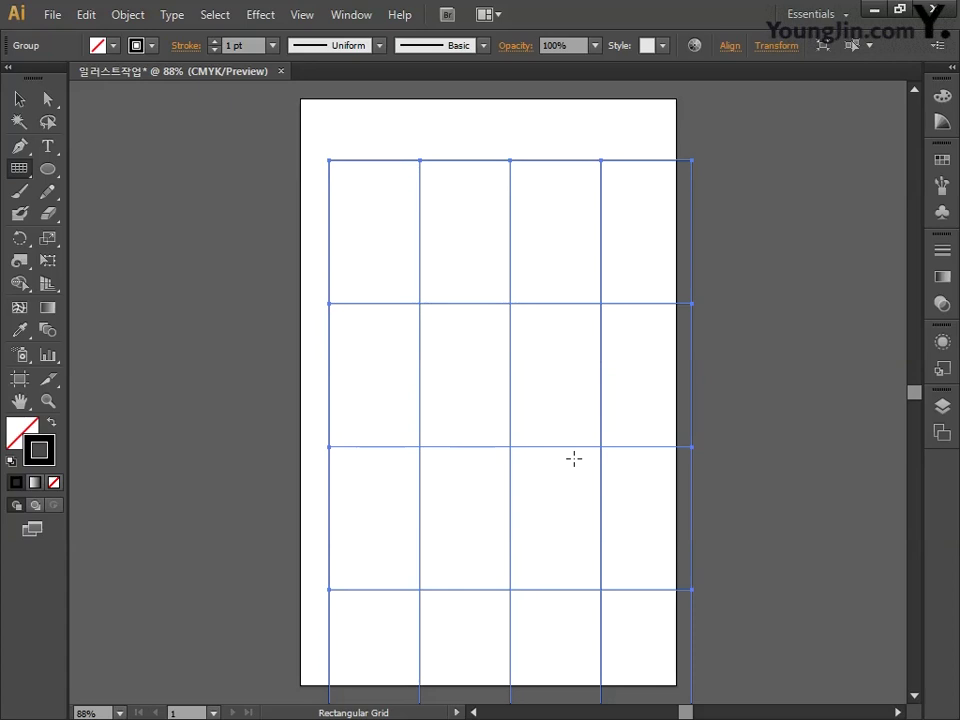
# Center the grid horizontally and vertically on the artboard, and lock it.
pyautogui.click(351, 14)
pyautogui.click(437, 218)
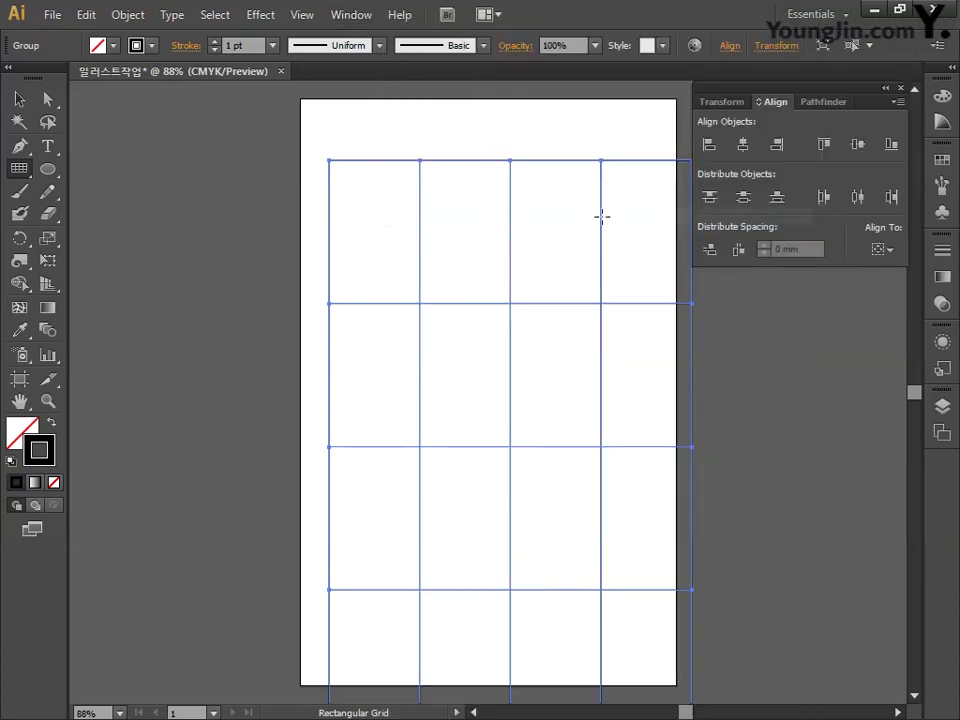
pyautogui.click(868, 248)
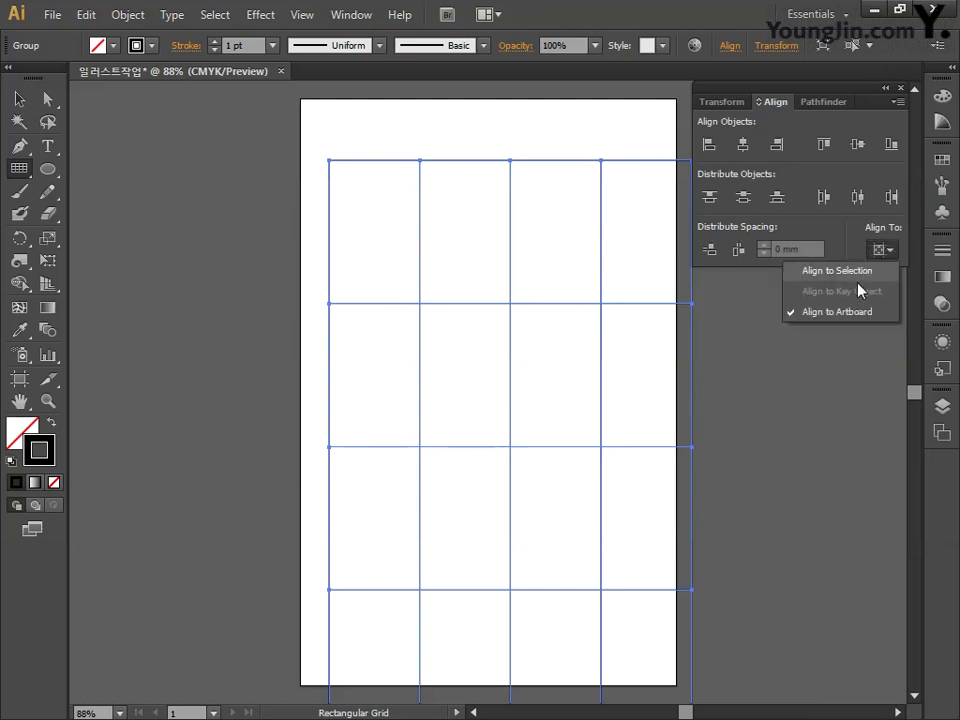
pyautogui.click(857, 314)
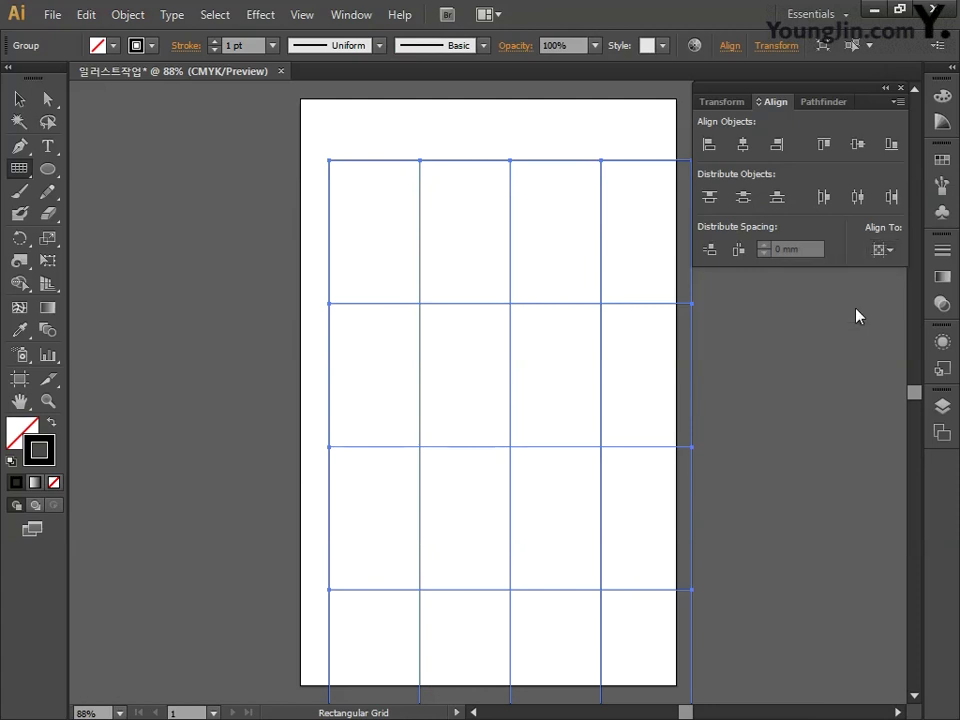
pyautogui.click(743, 144)
pyautogui.click(859, 146)
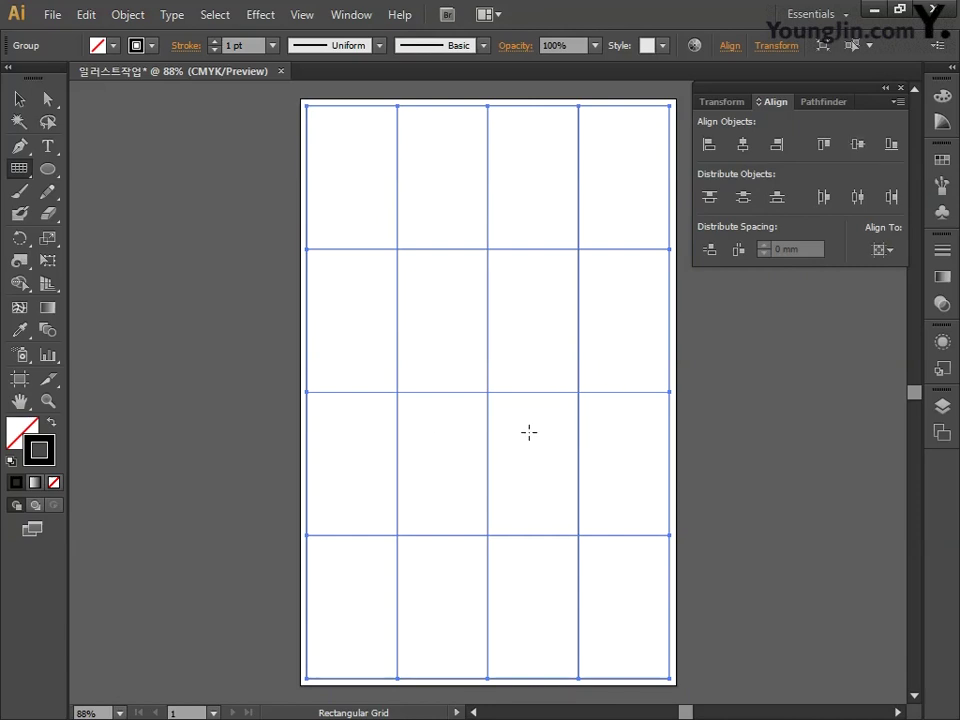
pyautogui.click(900, 89)
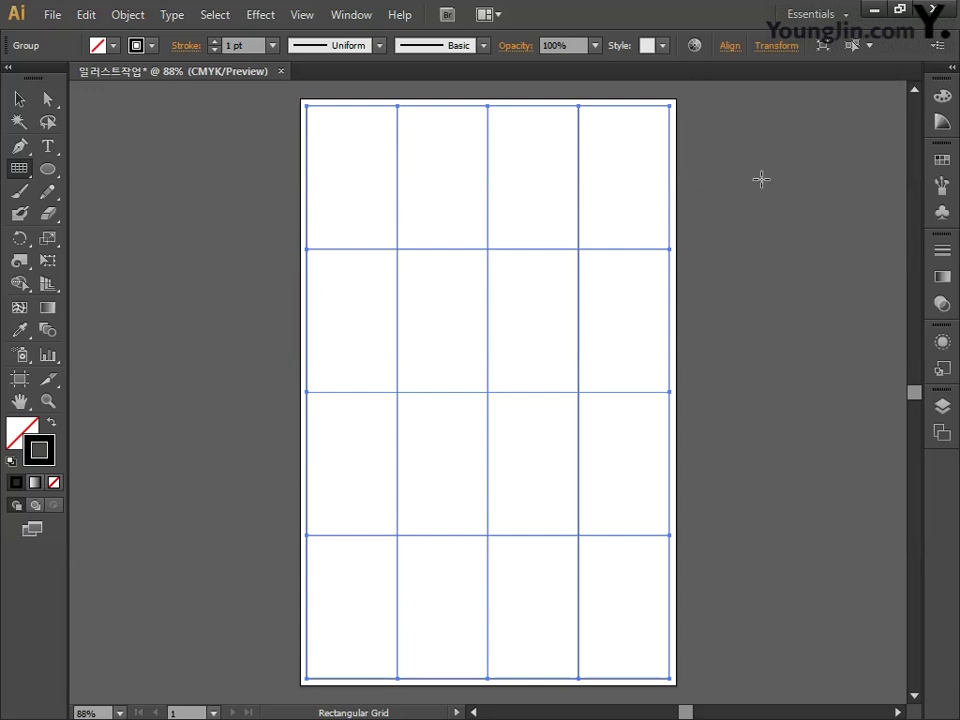
pyautogui.keyDown('ctrl'); pyautogui.click(530, 339); pyautogui.keyUp('ctrl')
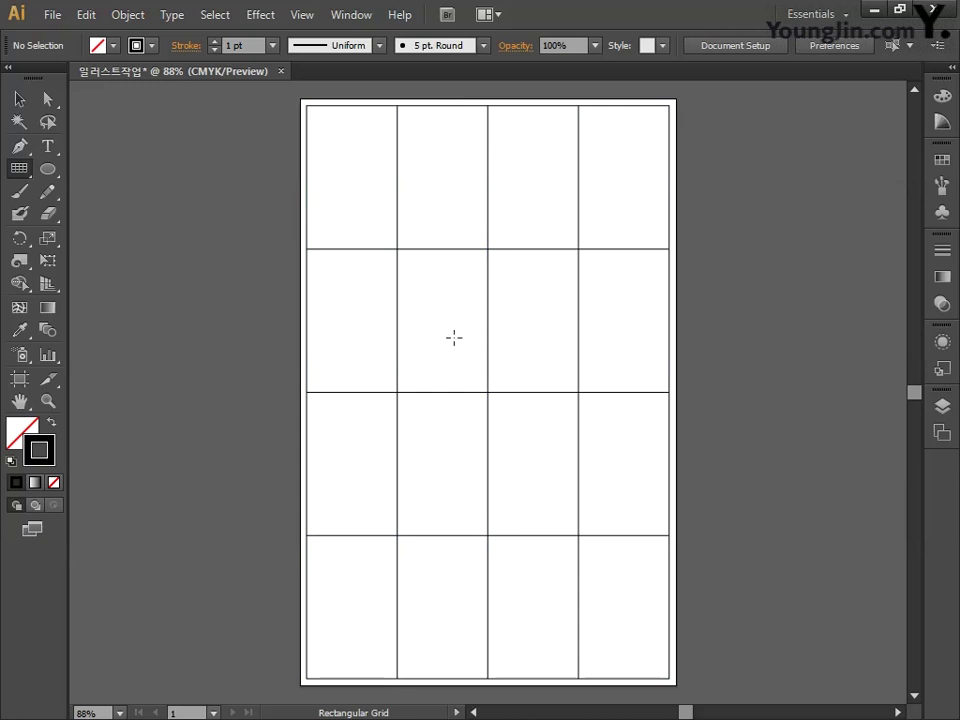
# Draw seven parallel diagonal line segments descending to the right through the grid intersections, covering every cell.
pyautogui.moveTo(19, 169); pyautogui.dragTo(107, 174)
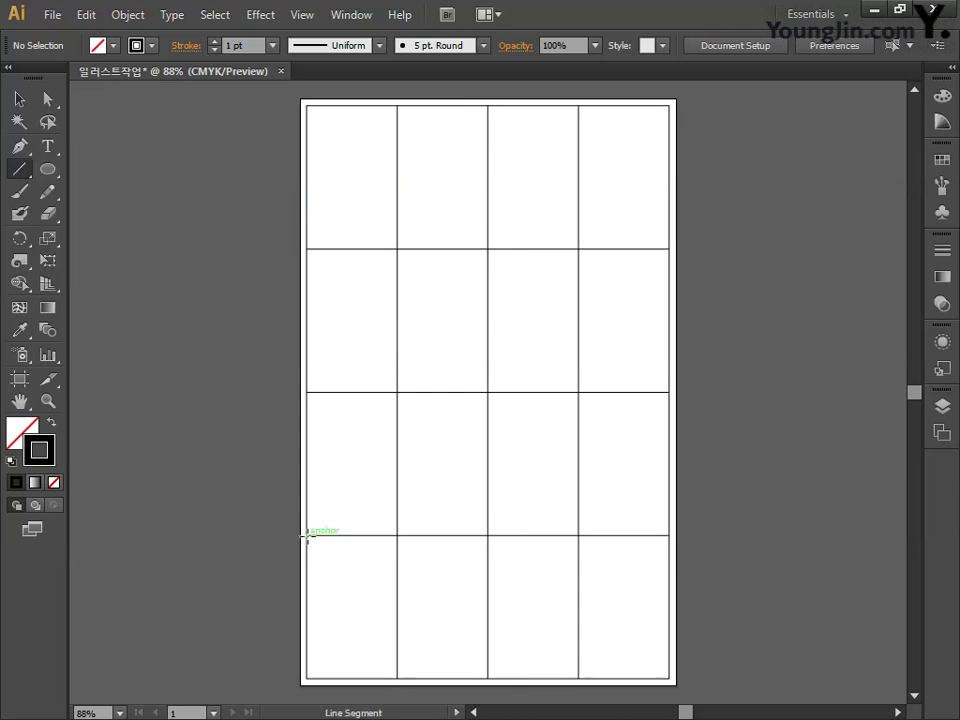
pyautogui.moveTo(307, 536); pyautogui.dragTo(397, 678)
pyautogui.moveTo(307, 393); pyautogui.dragTo(487, 678)
pyautogui.moveTo(307, 249); pyautogui.dragTo(578, 678)
pyautogui.moveTo(307, 106)
pyautogui.mouseDown()
pyautogui.moveTo(407, 231)
pyautogui.moveTo(669, 678)
pyautogui.mouseUp()
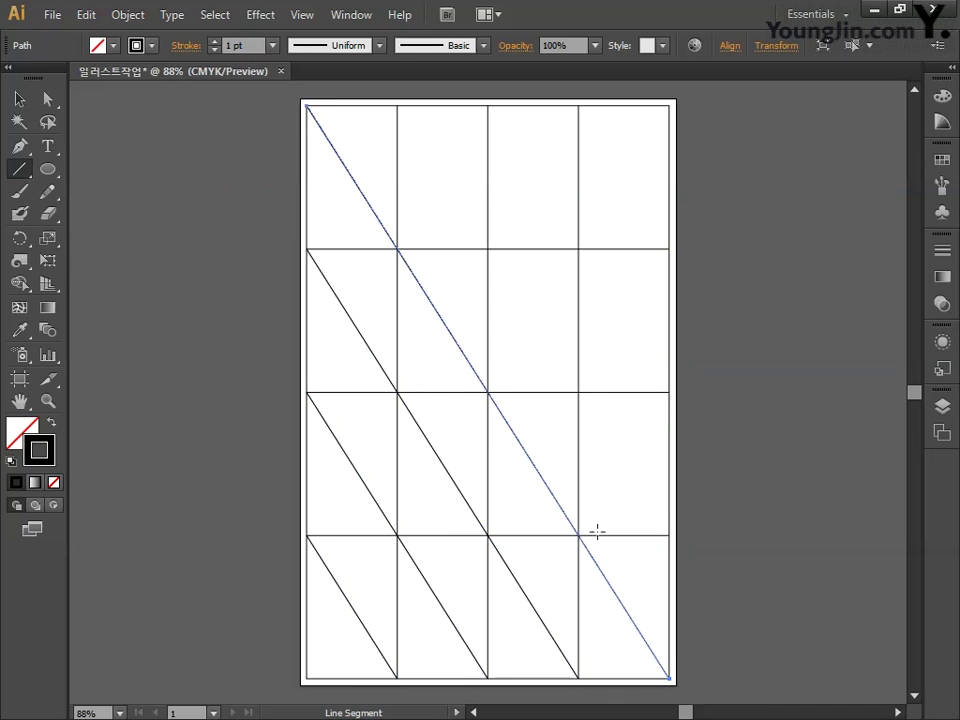
pyautogui.moveTo(398, 106); pyautogui.dragTo(669, 535)
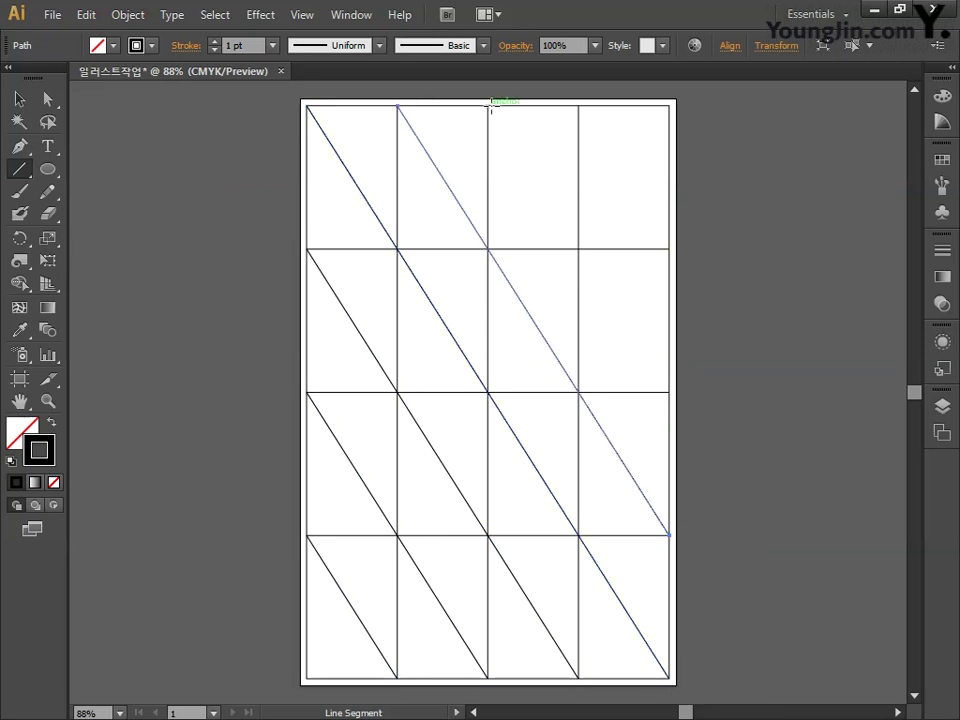
pyautogui.moveTo(488, 106)
pyautogui.mouseDown()
pyautogui.moveTo(633, 298)
pyautogui.moveTo(677, 388)
pyautogui.moveTo(669, 392)
pyautogui.mouseUp()
pyautogui.moveTo(578, 106); pyautogui.dragTo(669, 248)
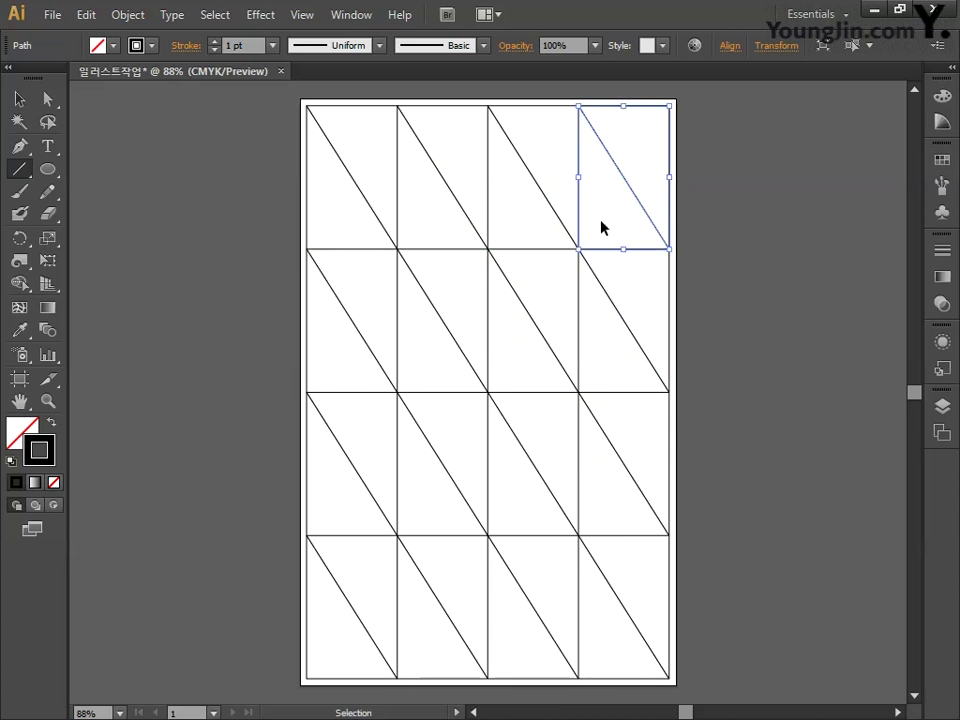
# Reflect a copy of all the diagonal lines across the vertical axis.
pyautogui.hotkey('ctrl', 'a')
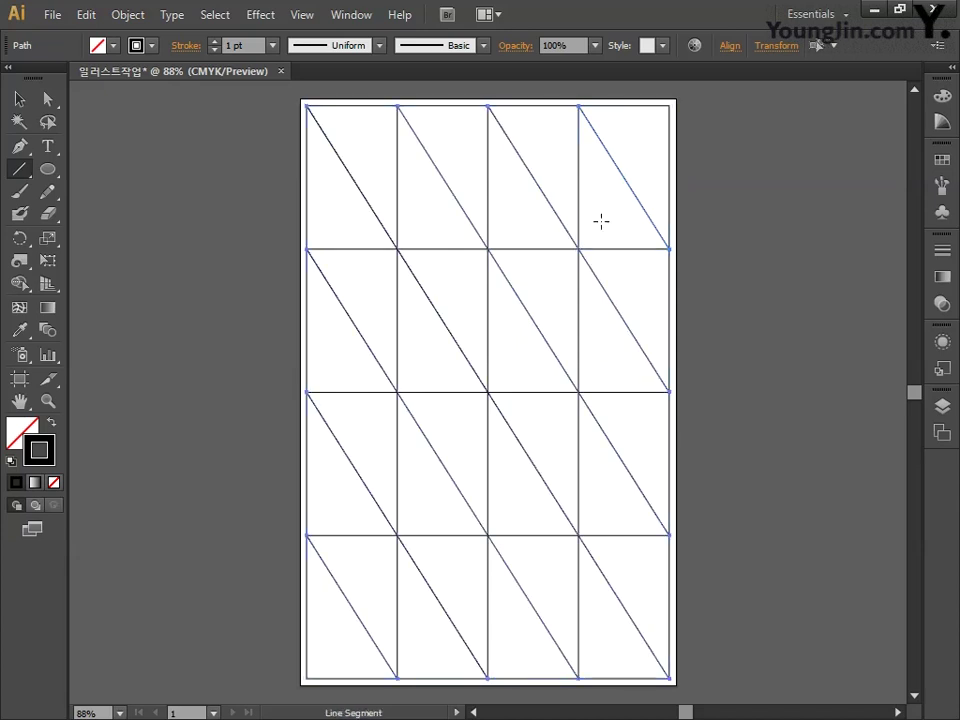
pyautogui.moveTo(19, 238); pyautogui.dragTo(70, 262)
pyautogui.doubleClick(19, 240)
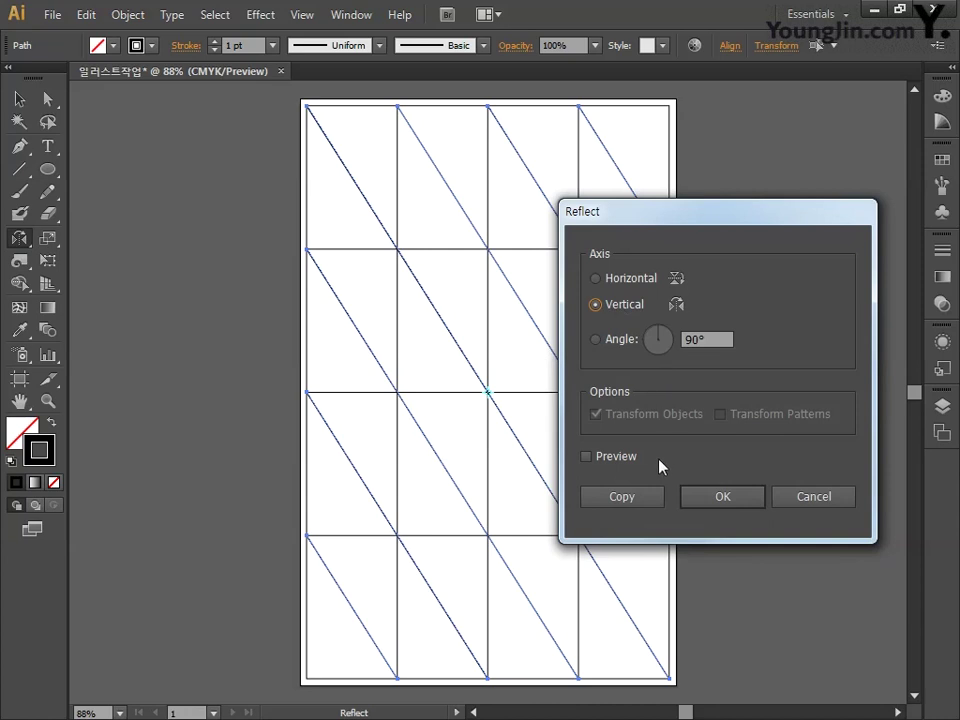
pyautogui.click(641, 497)
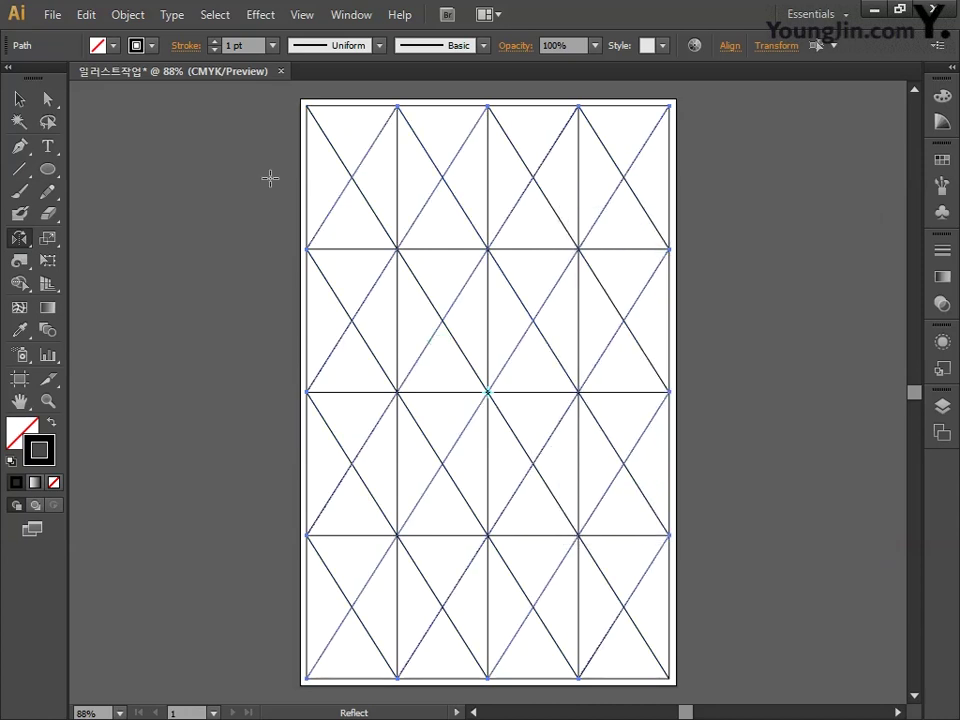
# Unlock the grid and set the stroke color of the grid and all diagonals to red (FF0000).
pyautogui.click(128, 16)
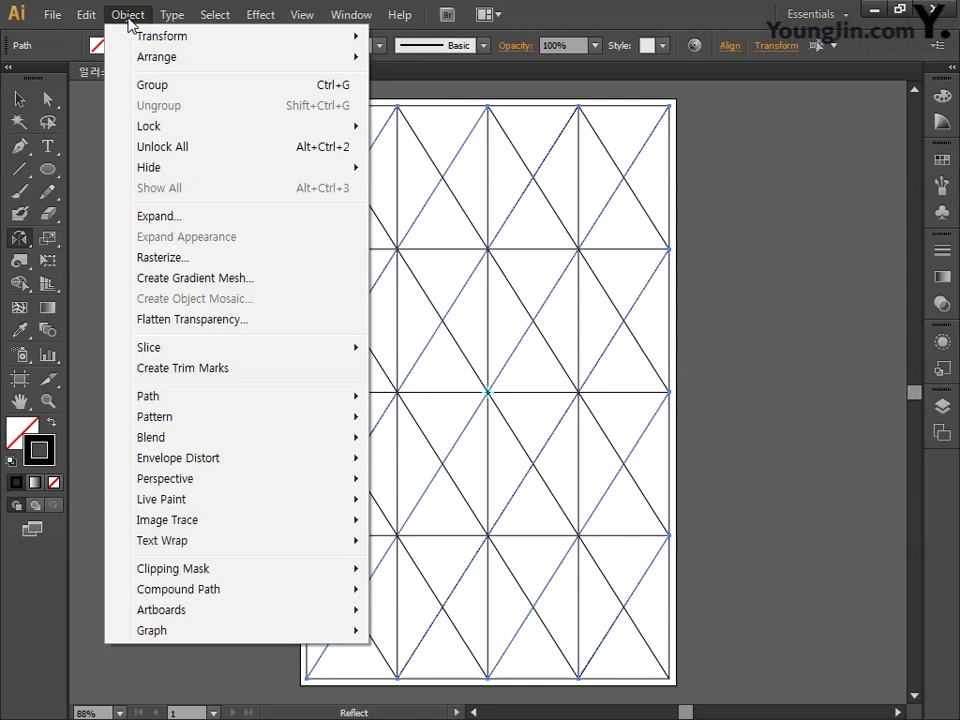
pyautogui.click(162, 146)
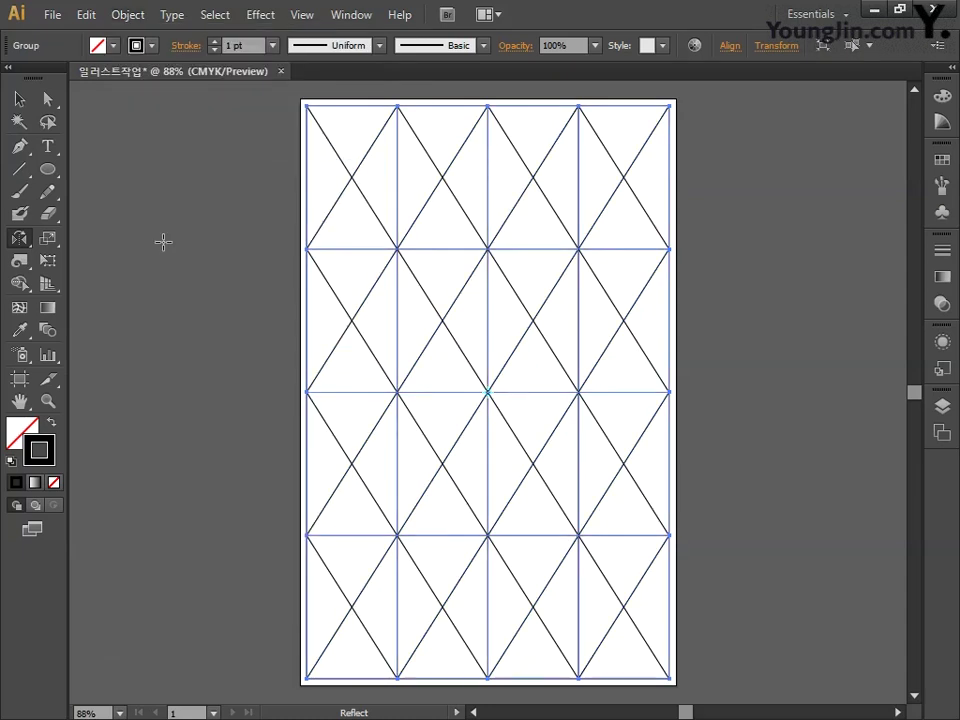
pyautogui.hotkey('ctrl', 'a')
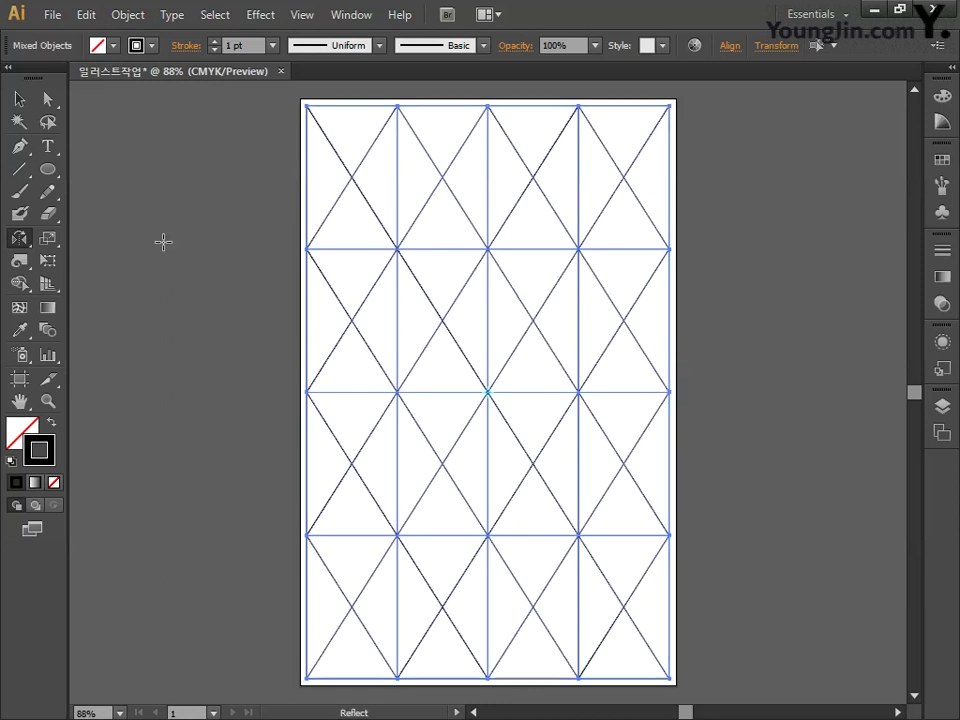
pyautogui.doubleClick(39, 450)
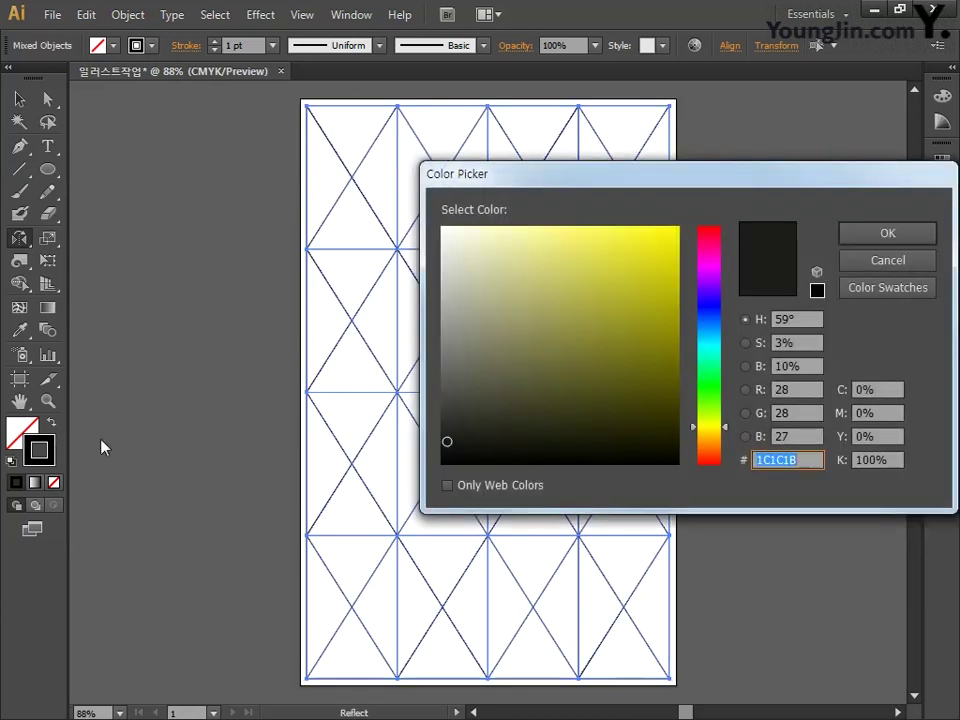
pyautogui.moveTo(618, 315); pyautogui.dragTo(711, 221)
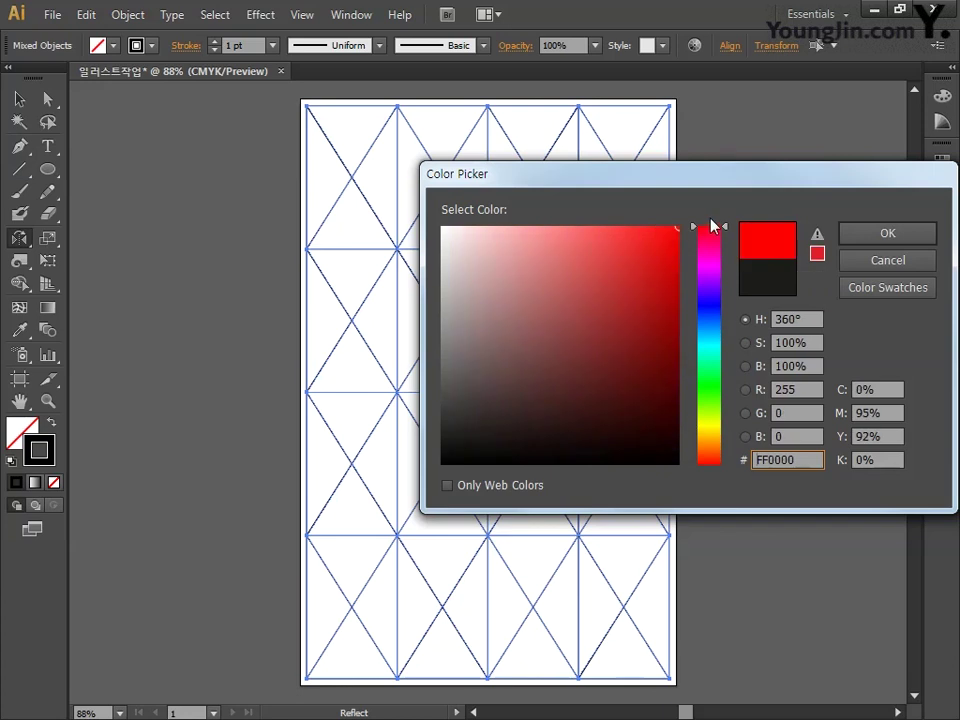
pyautogui.click(870, 233)
pyautogui.press('v')
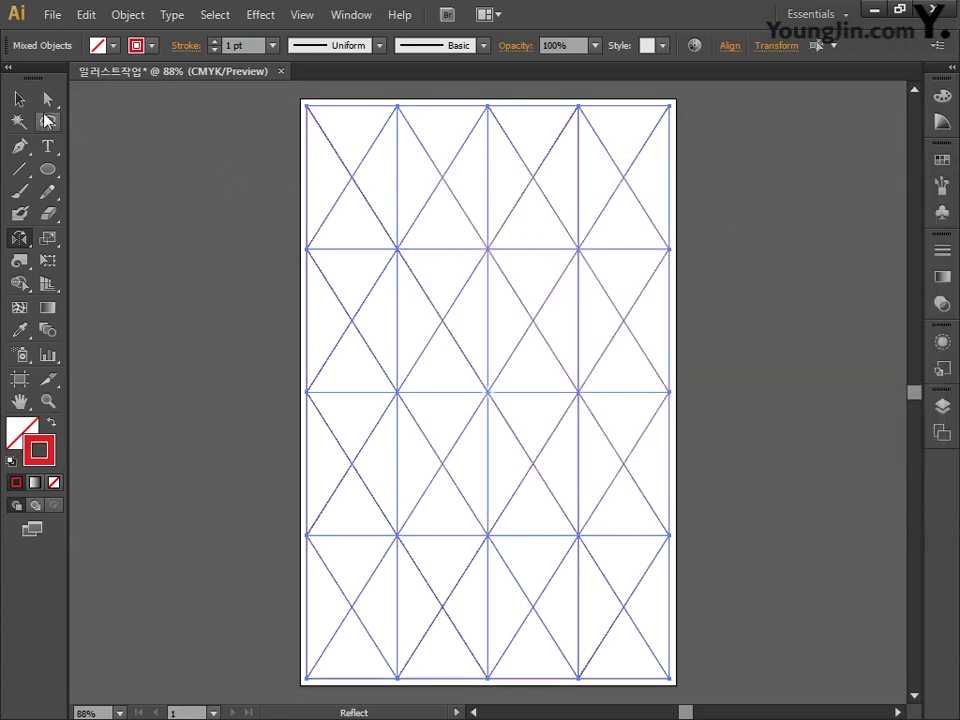
pyautogui.click(204, 321)
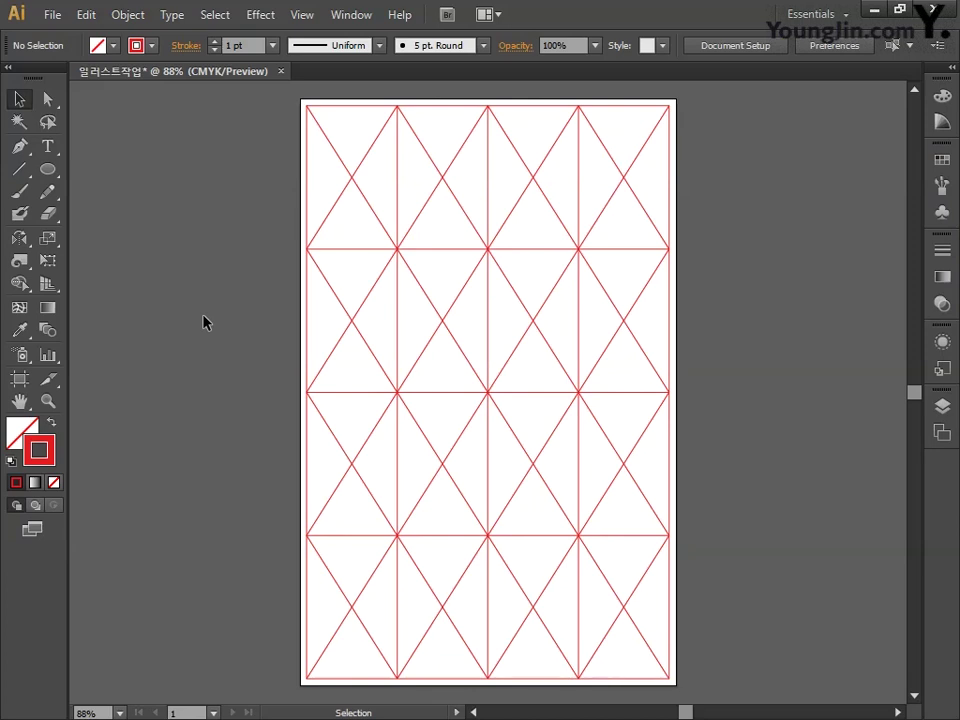
pyautogui.hotkey('ctrl', 'a')
pyautogui.press('o')
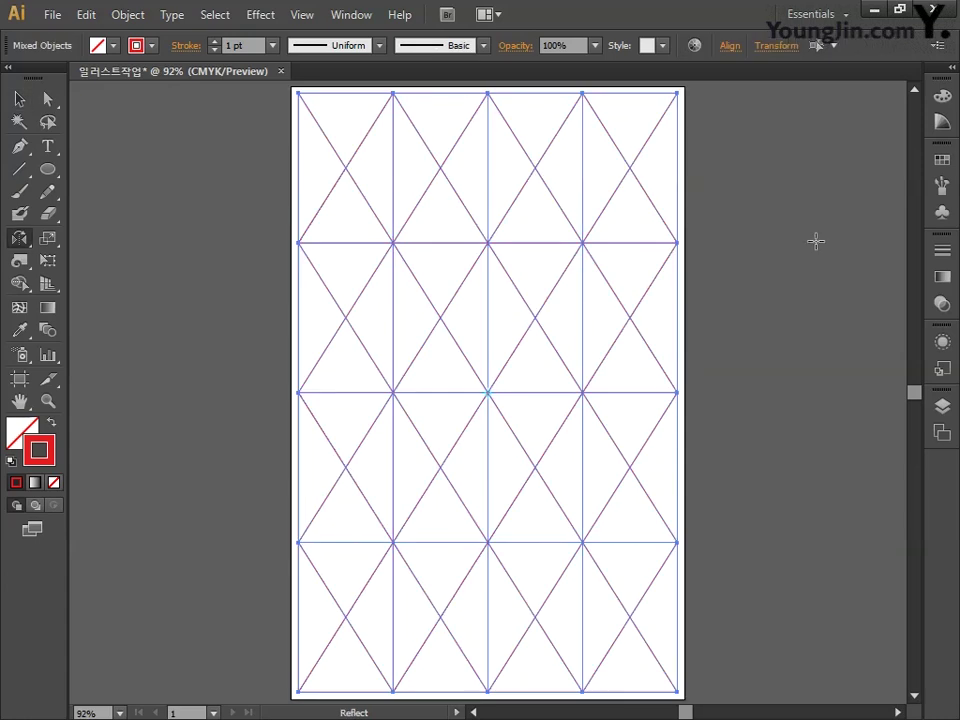
pyautogui.click(19, 99)
# Turn on Overprint Preview for the document while working in the empty area beside the artboard.
pyautogui.hscroll(-10, 291, 246)
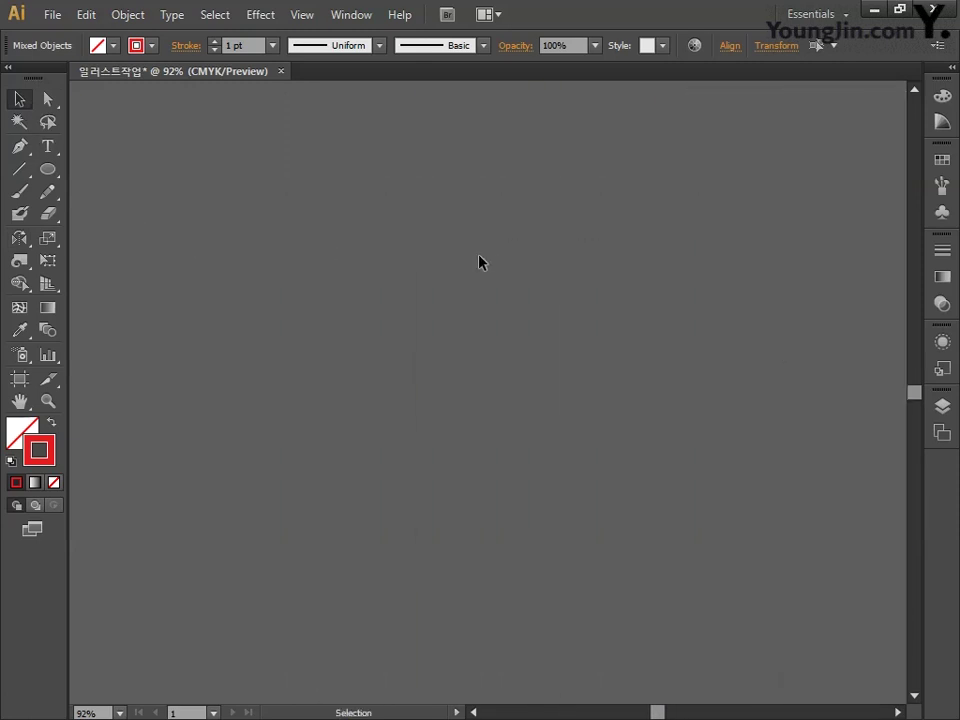
pyautogui.click(301, 14)
pyautogui.click(376, 48)
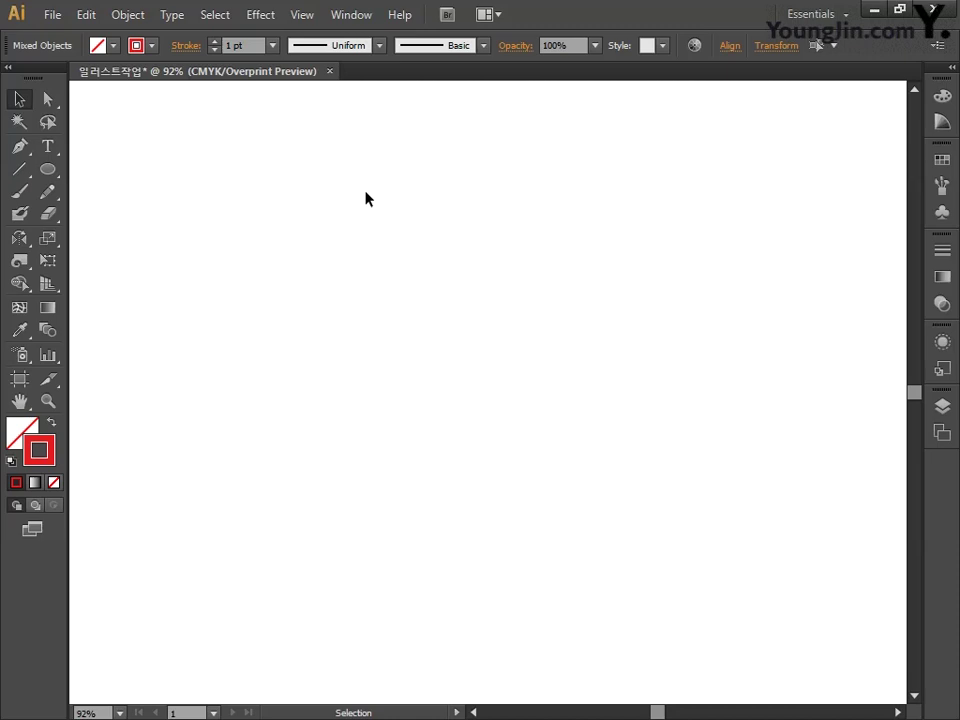
# Draw a vertical line segment in the empty area beside the artboard and confirm red (FF0000) as its stroke color.
pyautogui.click(22, 169)
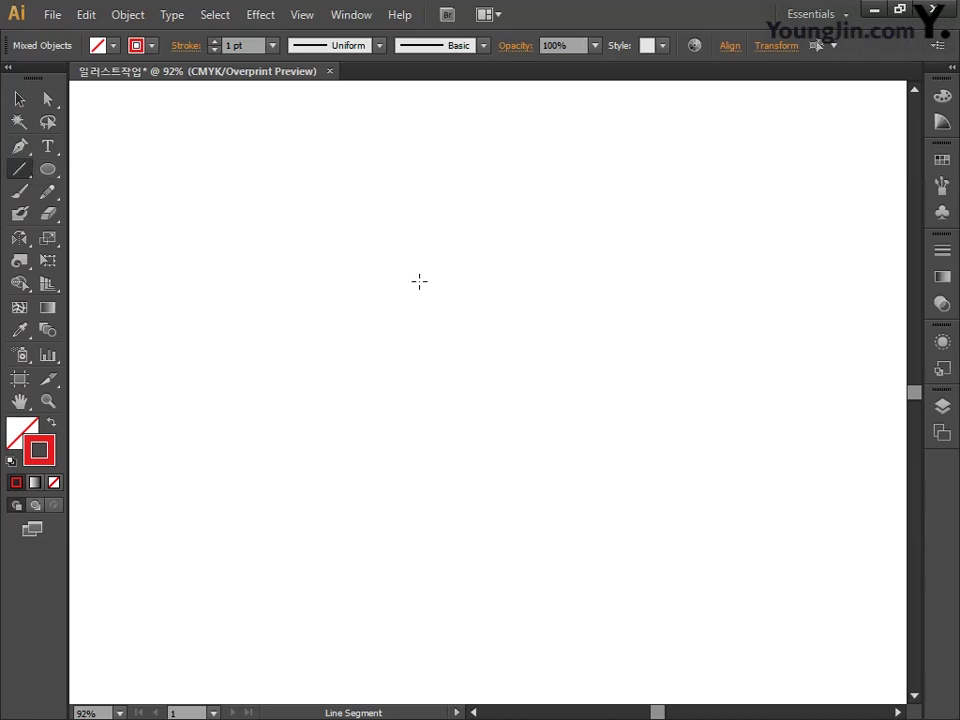
pyautogui.moveTo(434, 484); pyautogui.dragTo(437, 200)
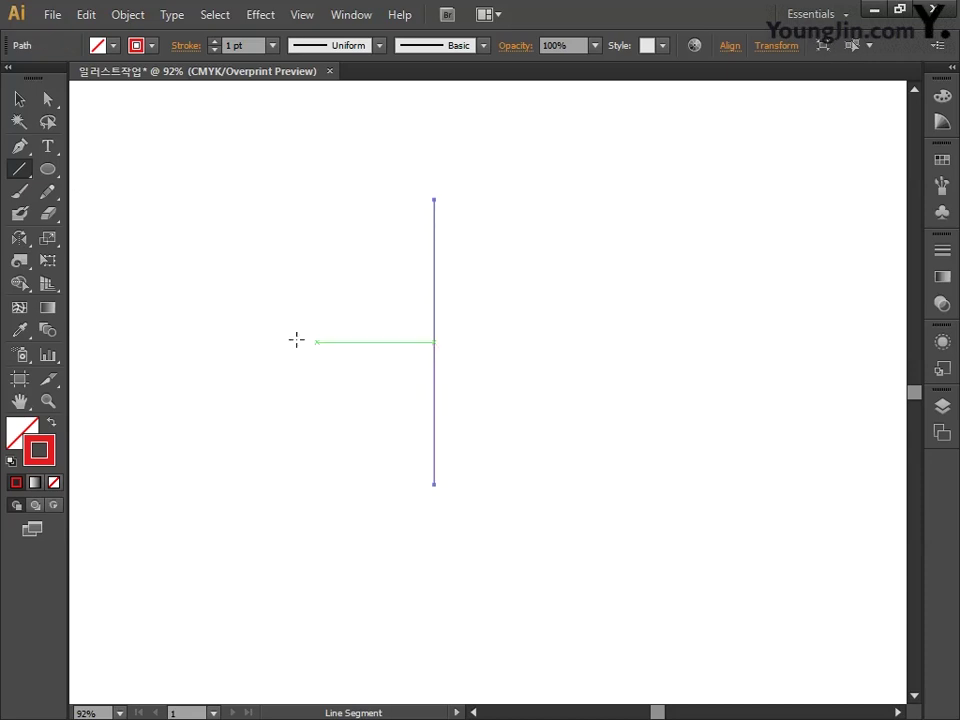
pyautogui.click(40, 447)
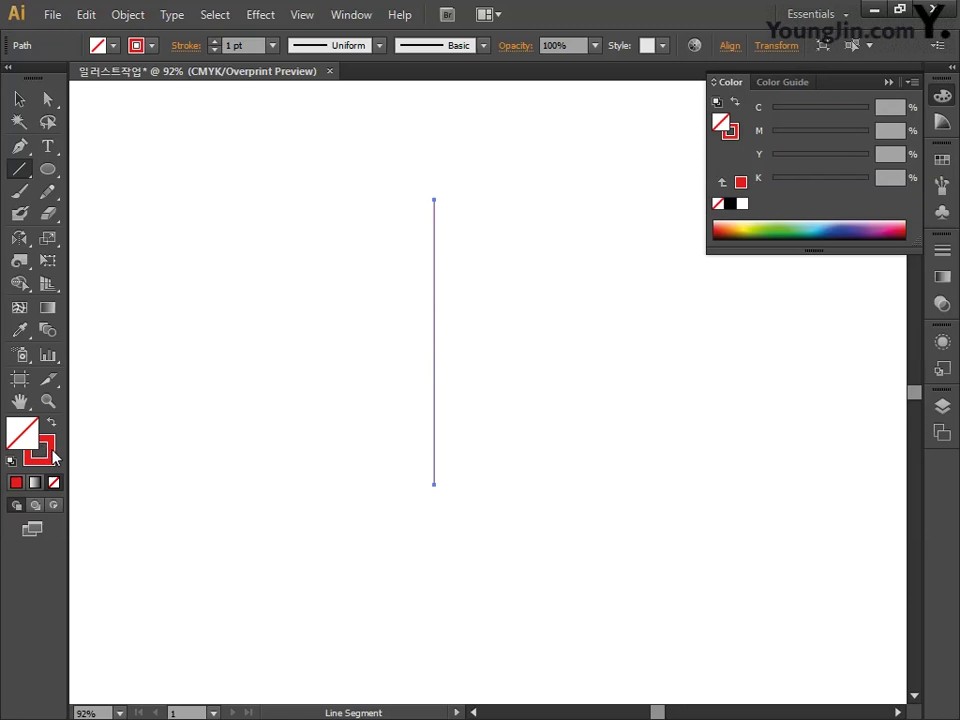
pyautogui.doubleClick(42, 452)
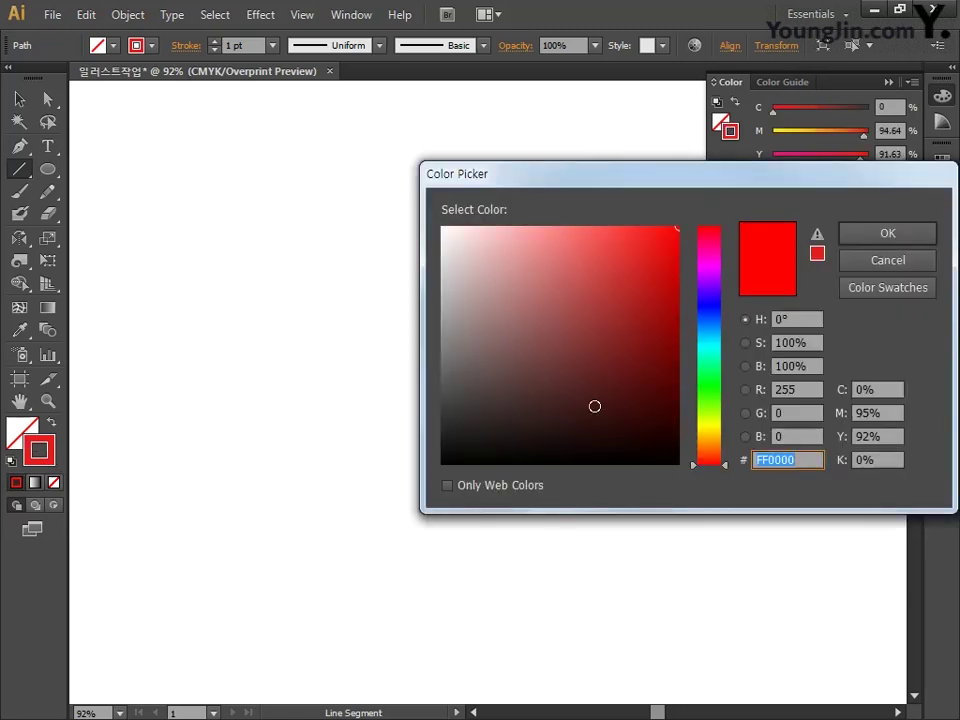
pyautogui.click(873, 236)
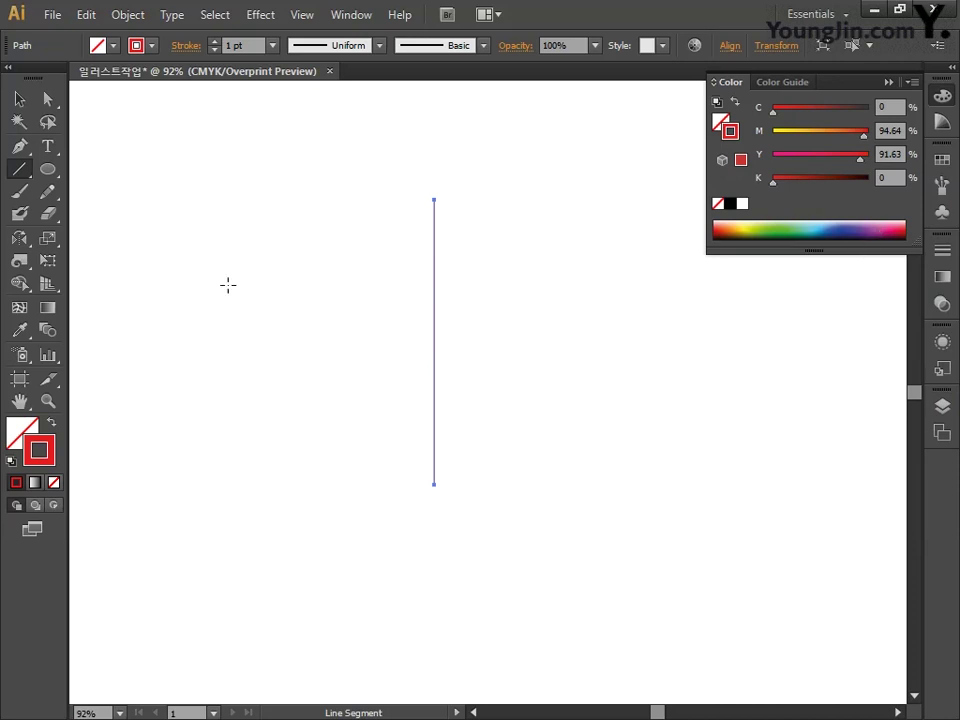
# Create a copy of the vertical line rotated 15° about its lower endpoint.
pyautogui.click(20, 240)
pyautogui.moveTo(20, 240); pyautogui.dragTo(103, 237)
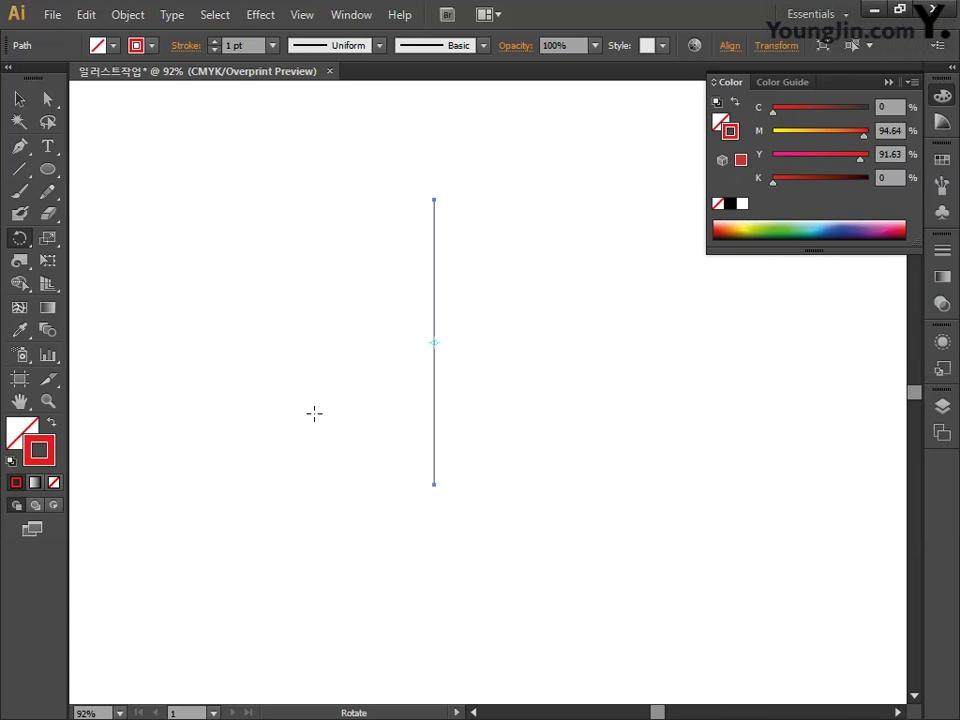
pyautogui.keyDown('alt'); pyautogui.click(434, 484); pyautogui.keyUp('alt')
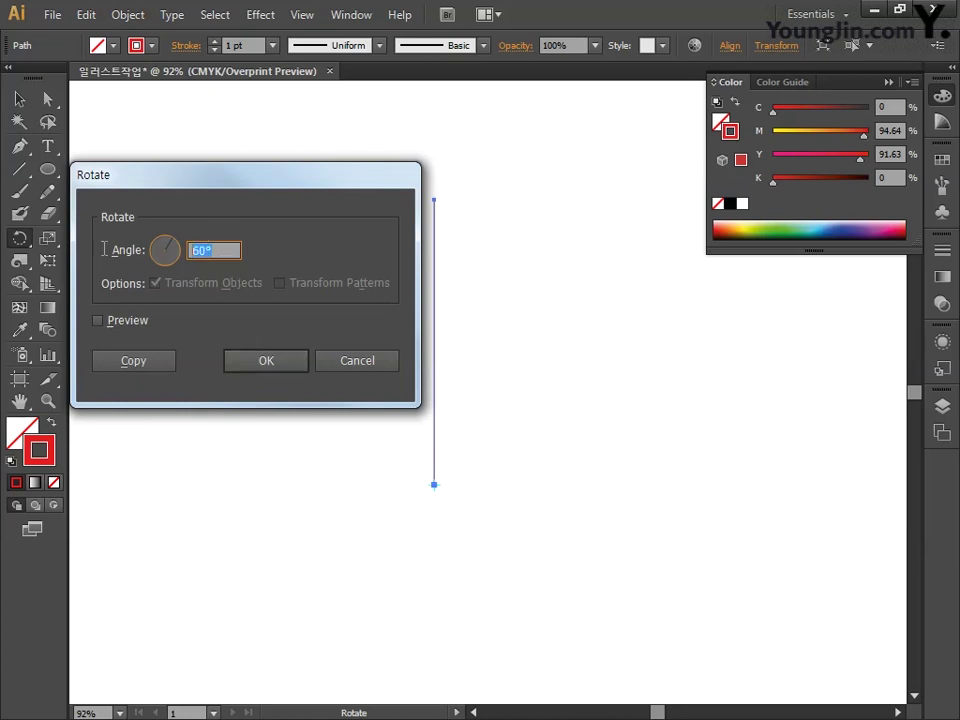
pyautogui.write('15')
pyautogui.click(121, 363)
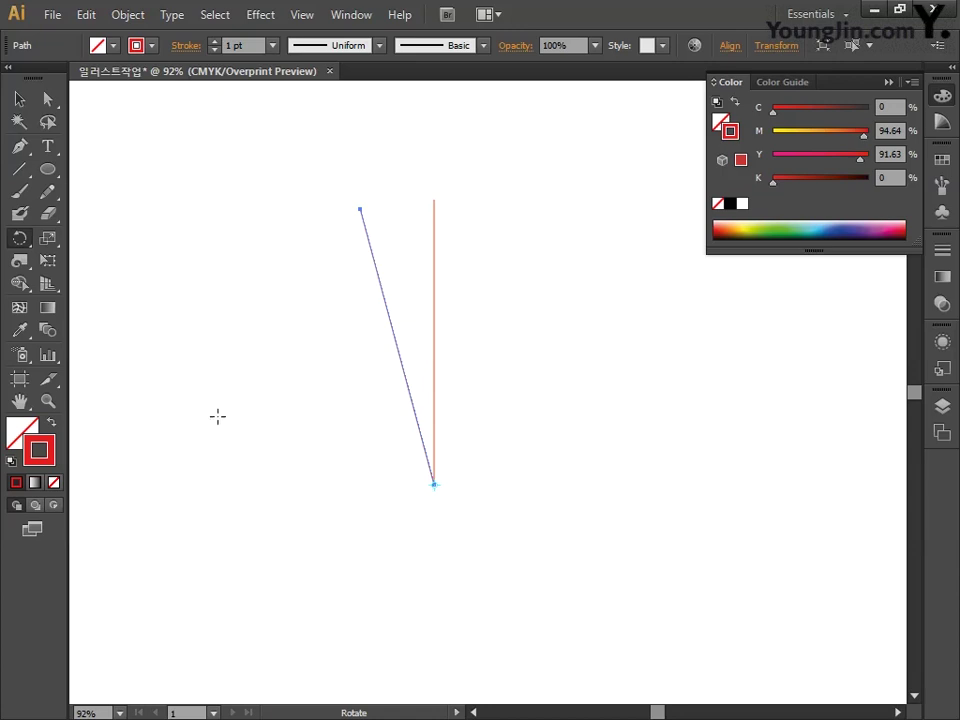
# Create a copy of the original vertical line rotated -15° about its lower endpoint.
pyautogui.click(18, 99)
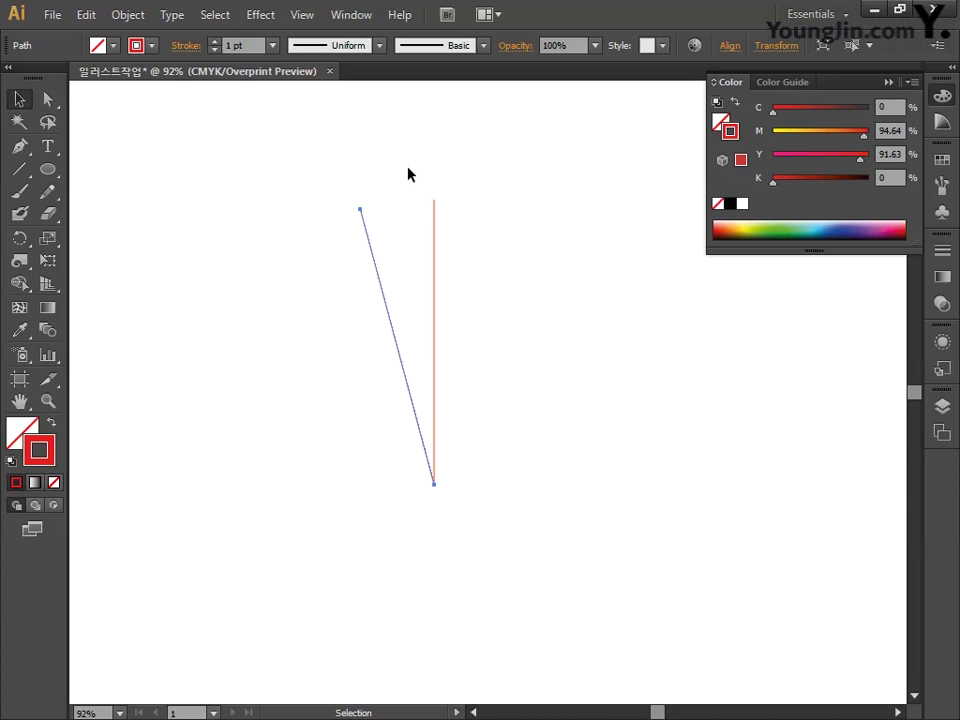
pyautogui.moveTo(407, 171); pyautogui.dragTo(475, 261)
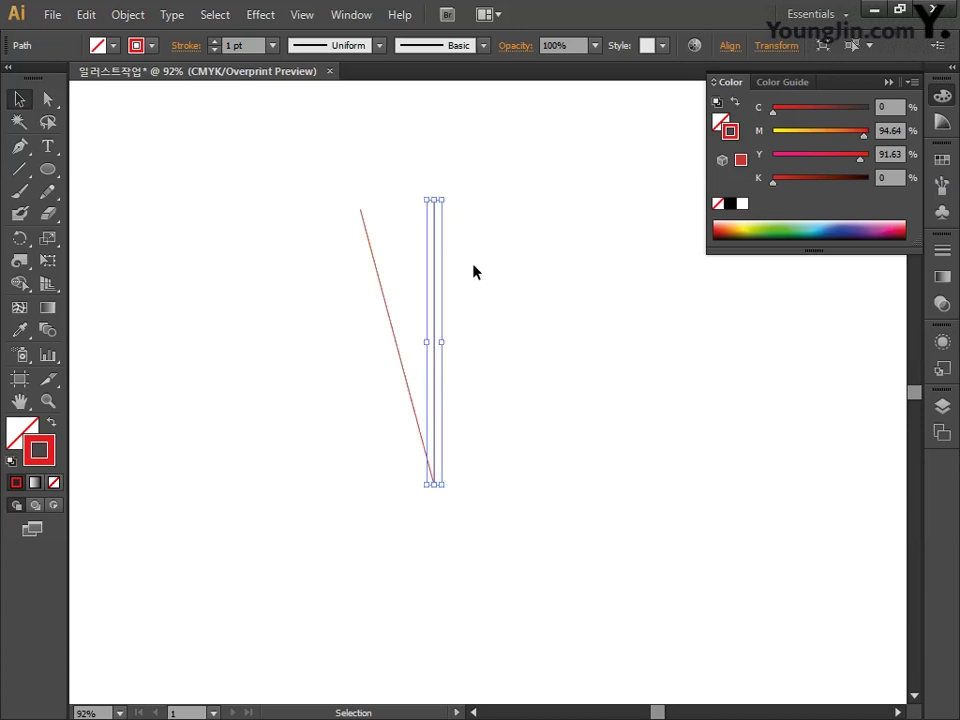
pyautogui.click(19, 241)
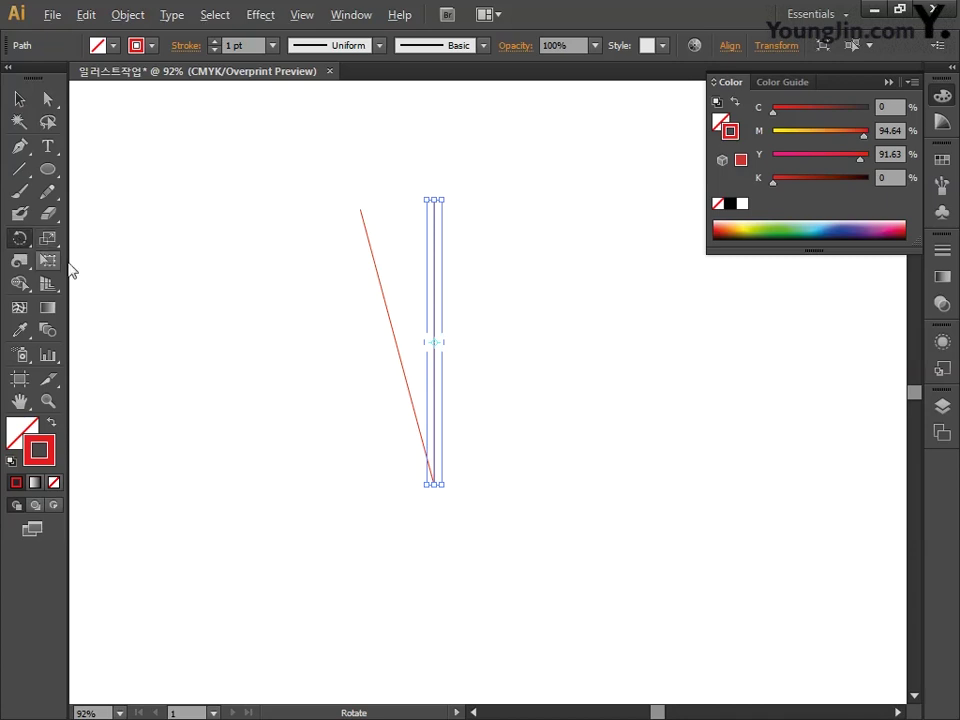
pyautogui.keyDown('alt'); pyautogui.click(435, 486); pyautogui.keyUp('alt')
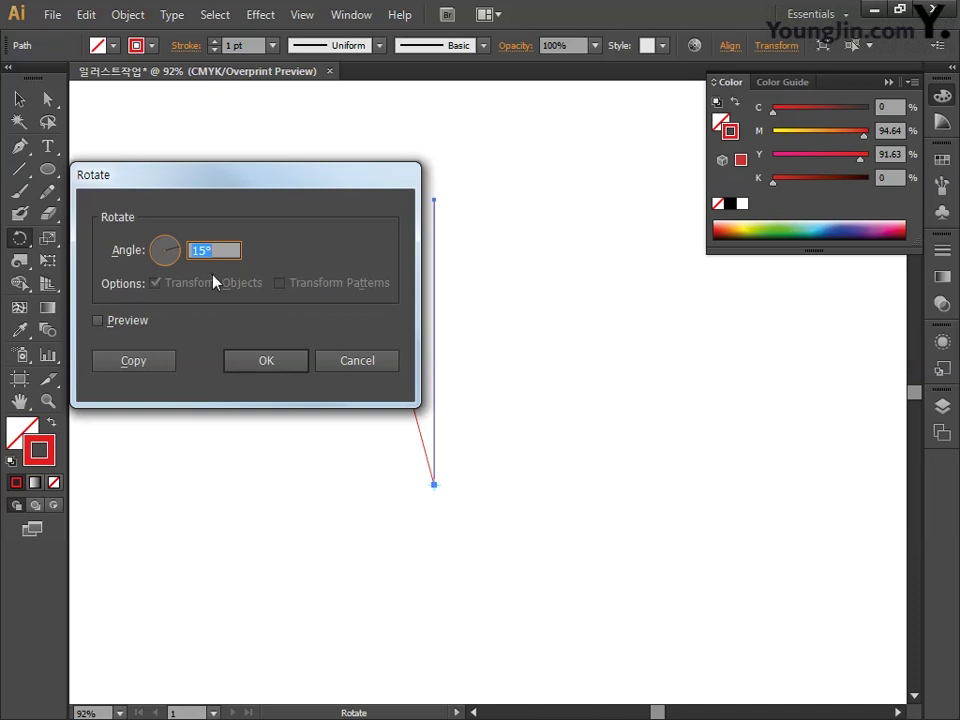
pyautogui.write('-15')
pyautogui.click(124, 364)
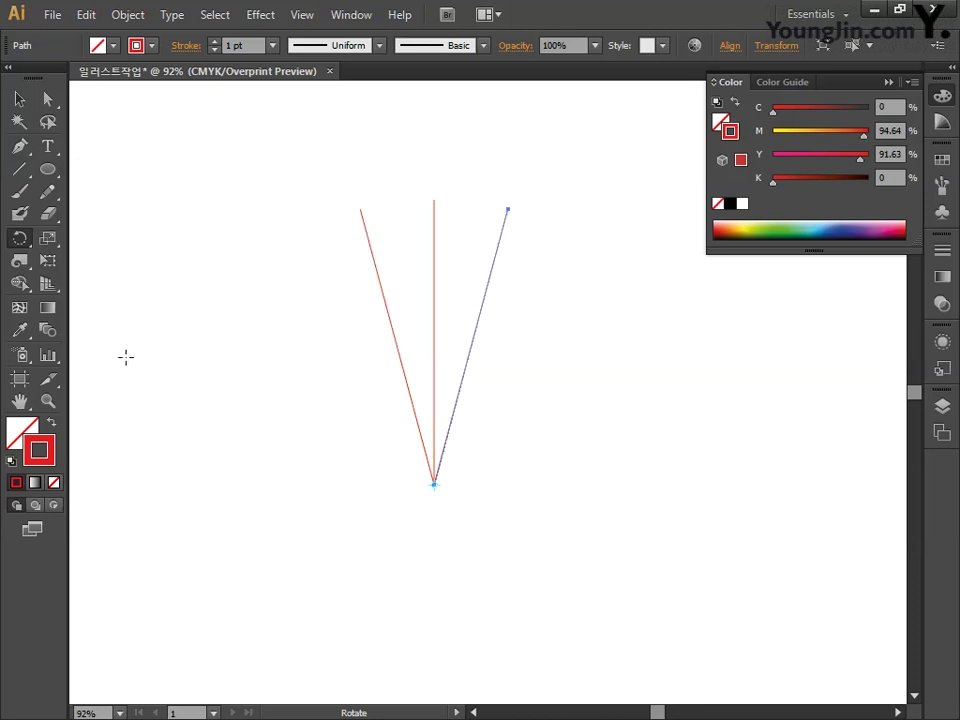
# Draw a short slanted line crossing the left and center lines near mid-height, and reflect a copy across the vertical axis at the center line.
pyautogui.click(19, 168)
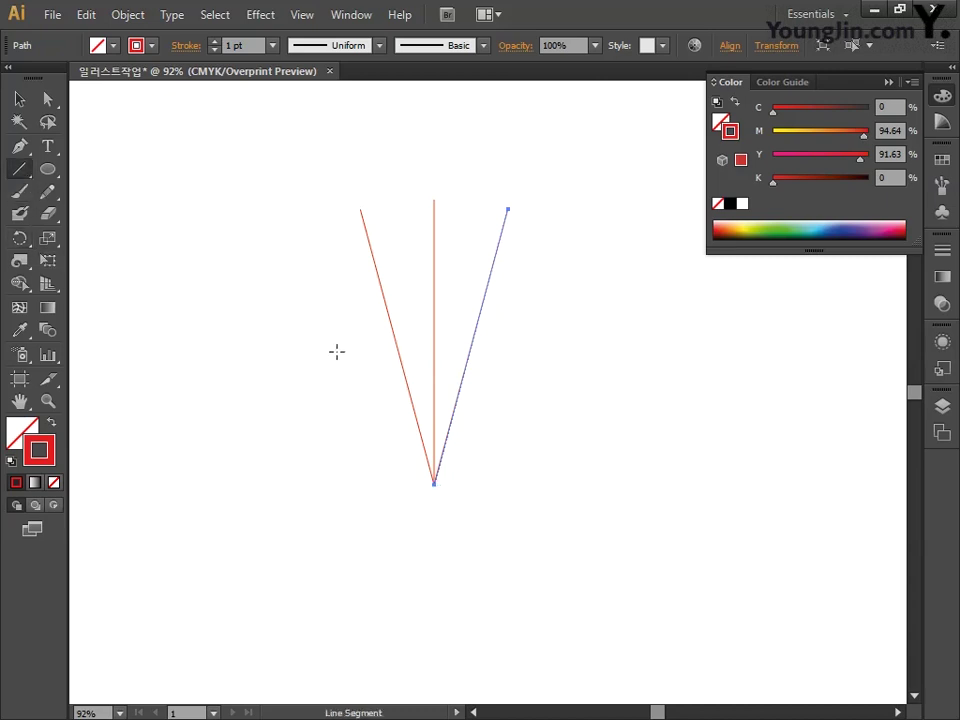
pyautogui.moveTo(386, 346); pyautogui.dragTo(441, 287)
pyautogui.click(22, 243)
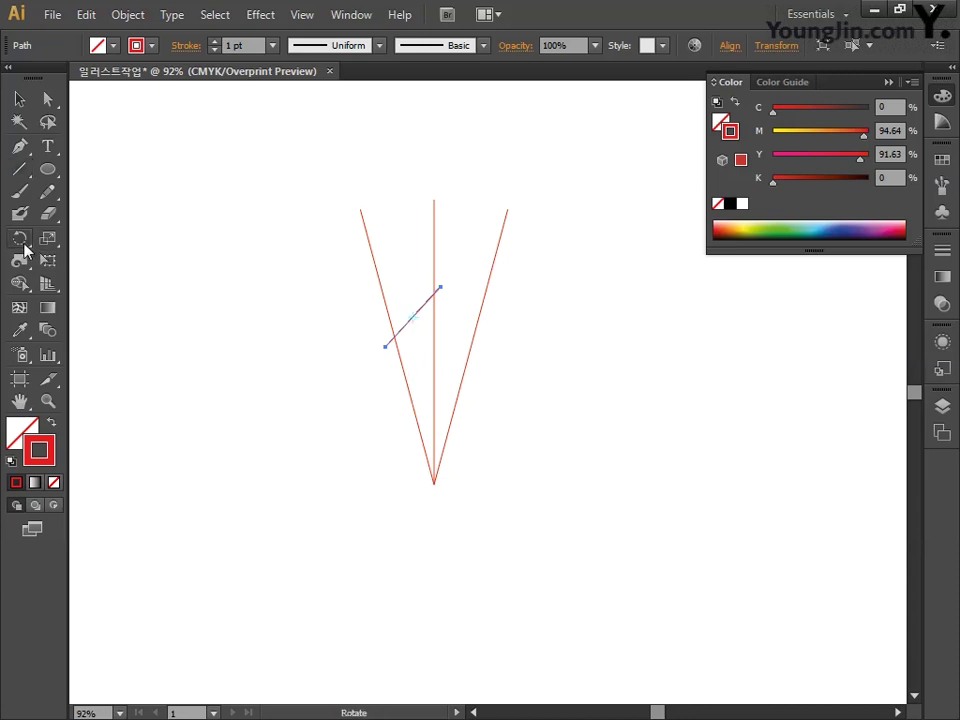
pyautogui.moveTo(24, 250); pyautogui.dragTo(92, 256)
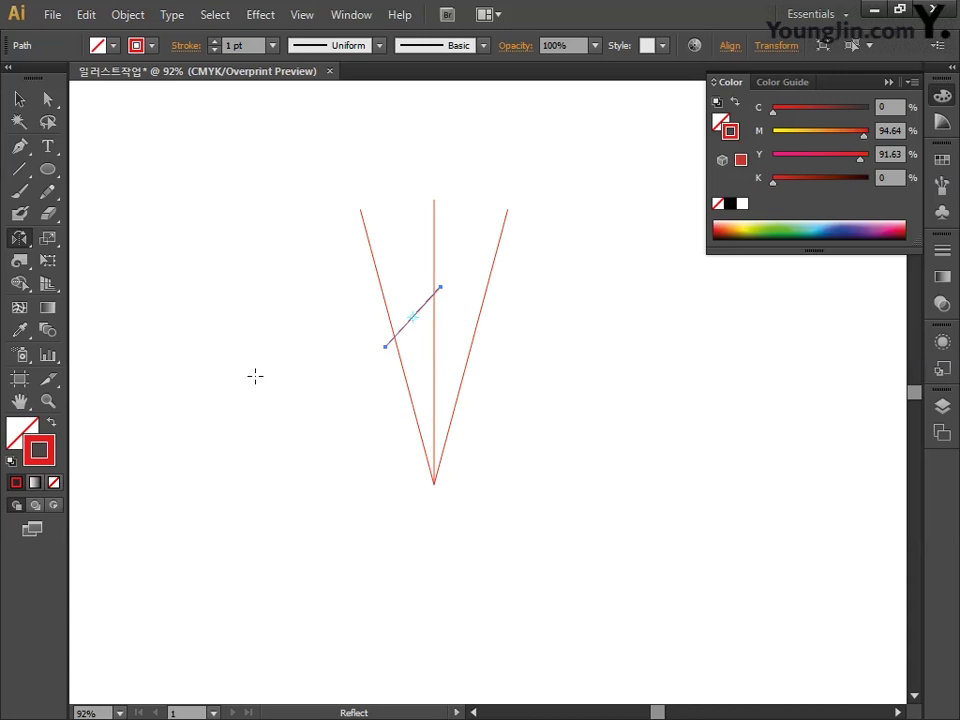
pyautogui.keyDown('alt'); pyautogui.click(436, 325); pyautogui.keyUp('alt')
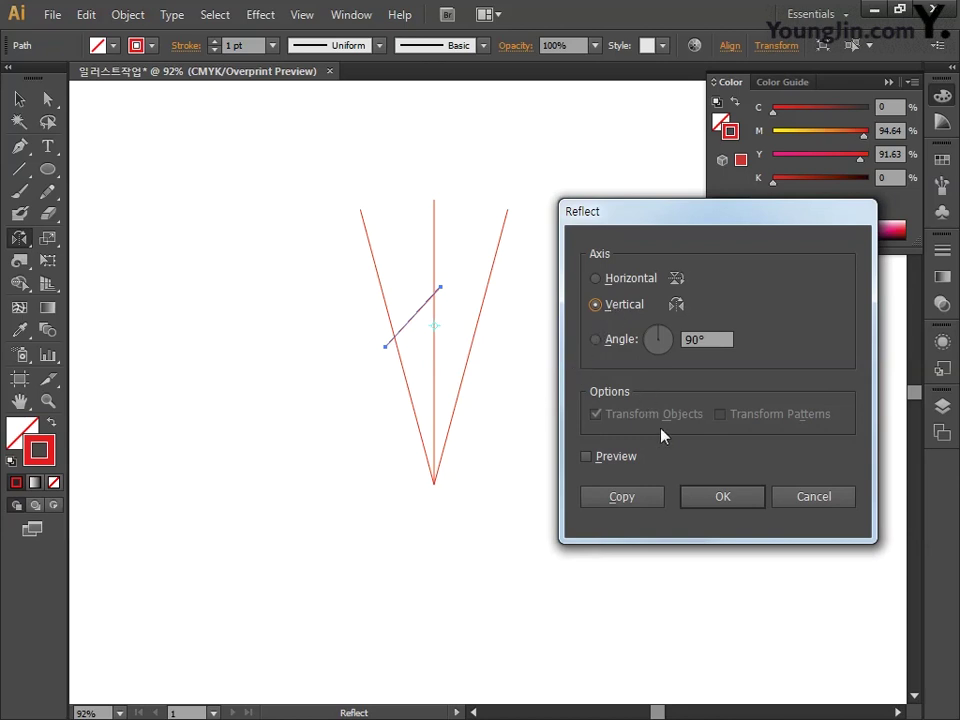
pyautogui.click(639, 499)
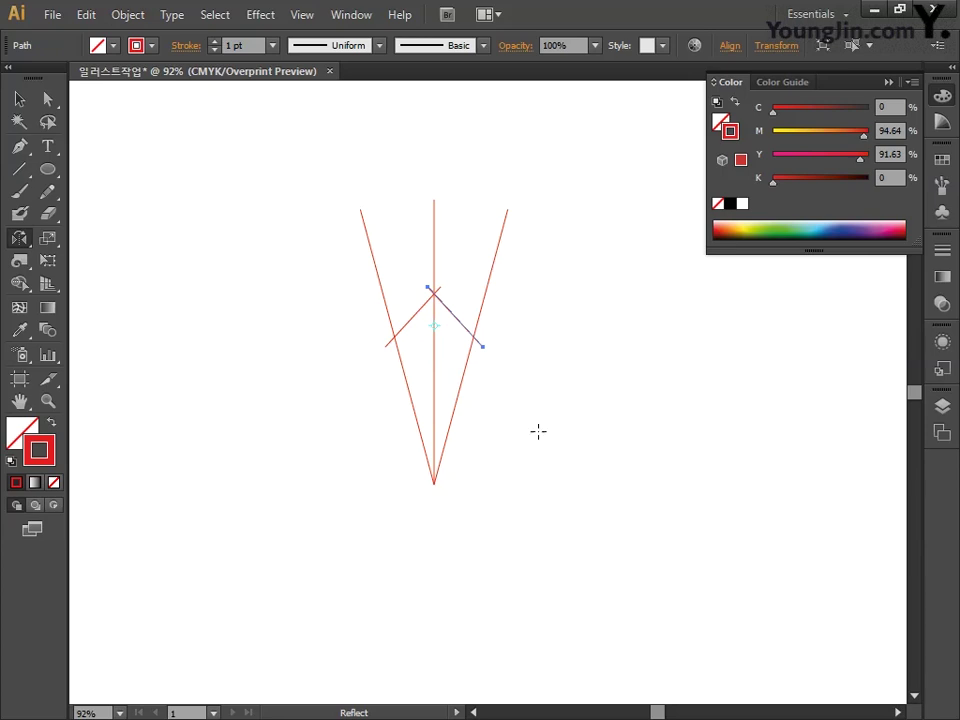
# Draw a slanted line across the left and center lines near their upper ends, and reflect a copy across the vertical center line.
pyautogui.click(19, 169)
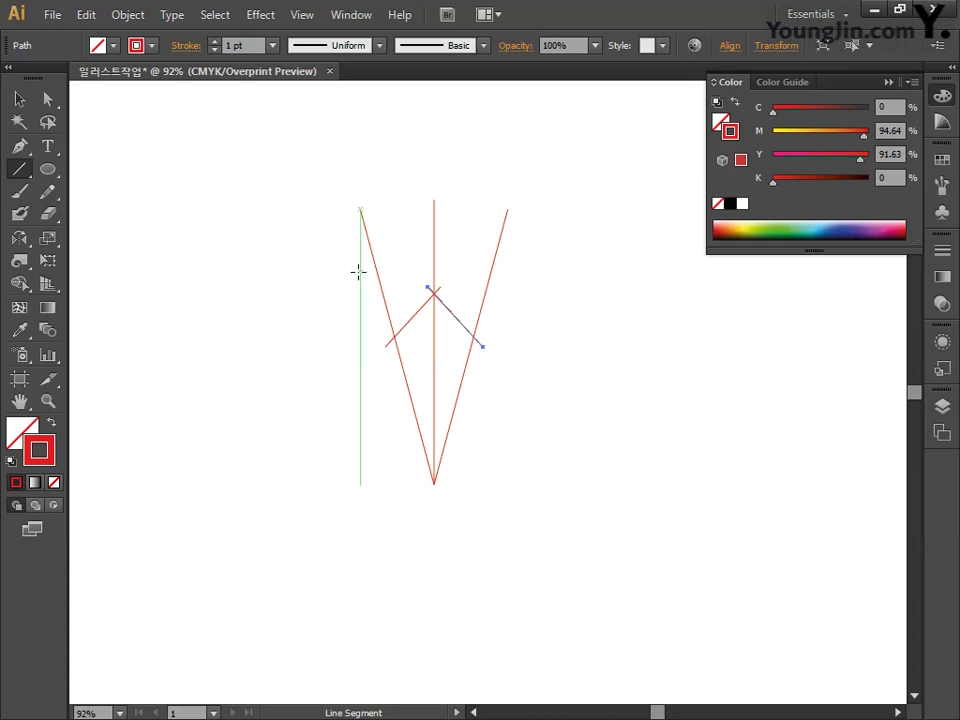
pyautogui.moveTo(360, 271); pyautogui.dragTo(440, 217)
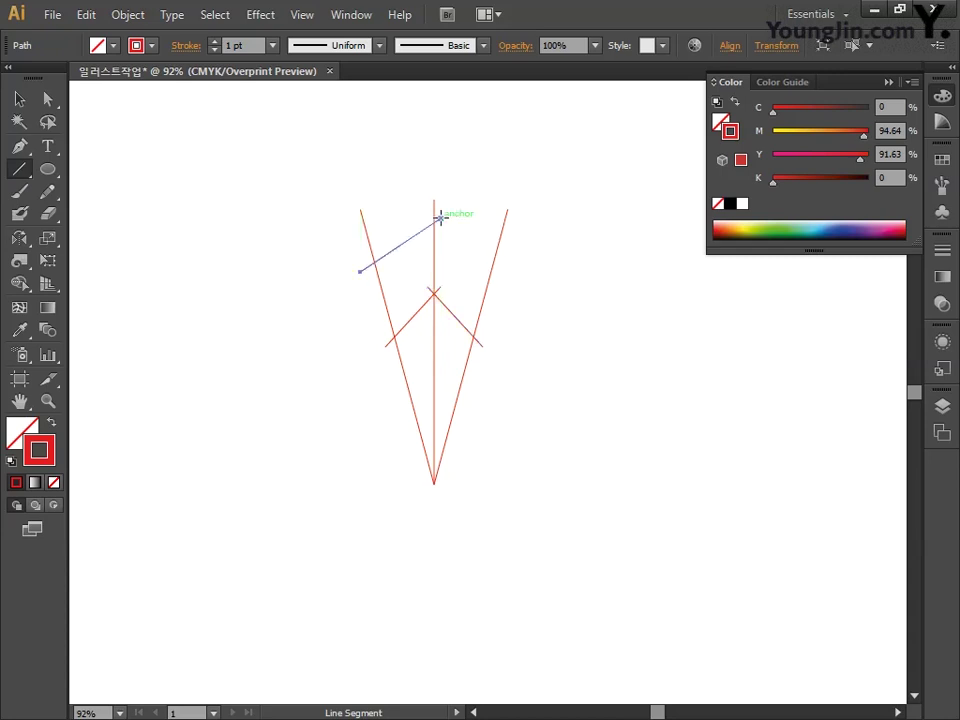
pyautogui.click(20, 241)
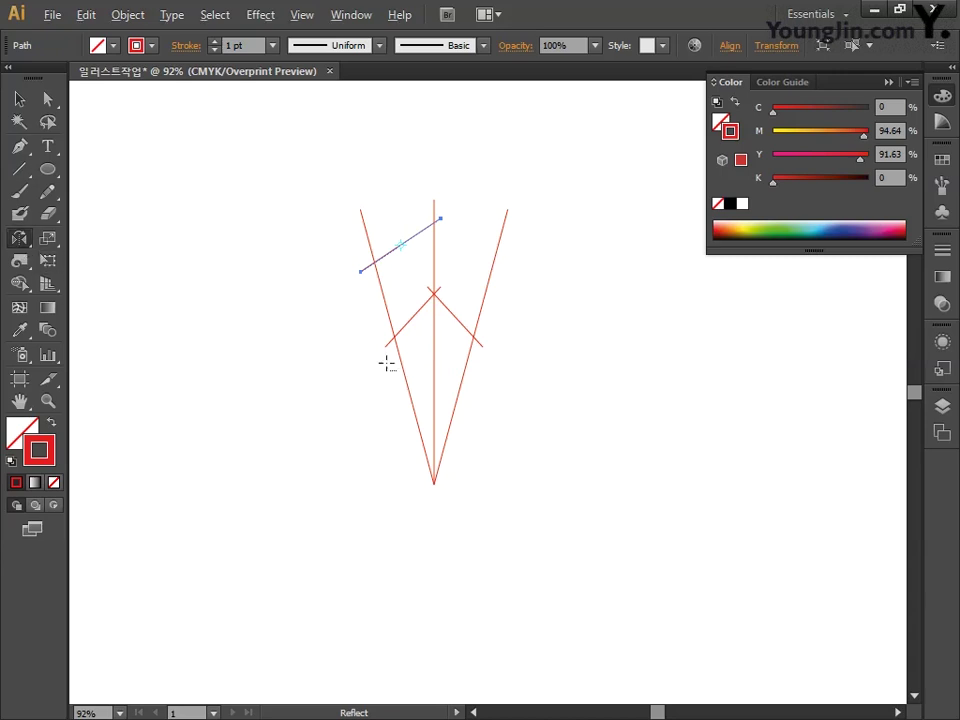
pyautogui.keyDown('alt'); pyautogui.click(434, 263); pyautogui.keyUp('alt')
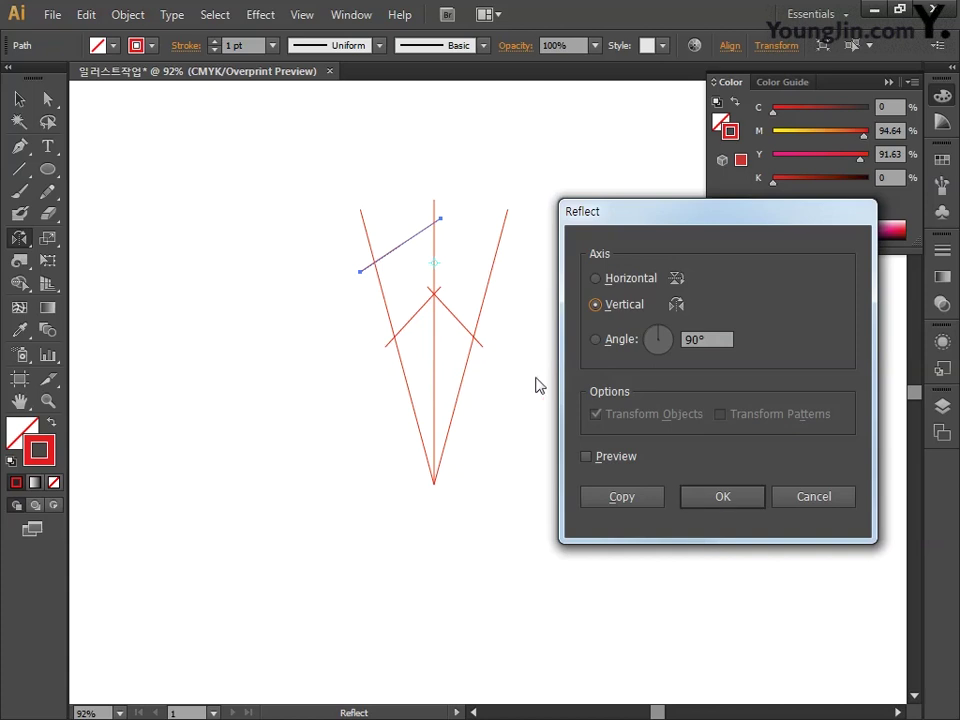
pyautogui.click(622, 497)
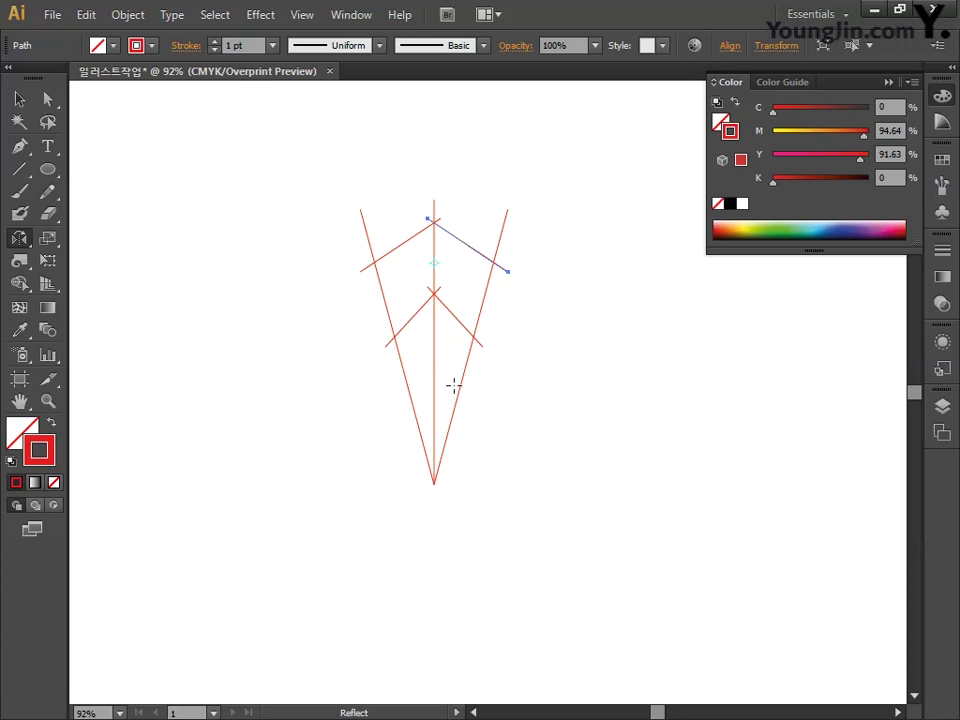
# Create a copy of the left slanted long line rotated 30° about the shared lower endpoint.
pyautogui.click(19, 98)
pyautogui.moveTo(328, 186); pyautogui.dragTo(368, 232)
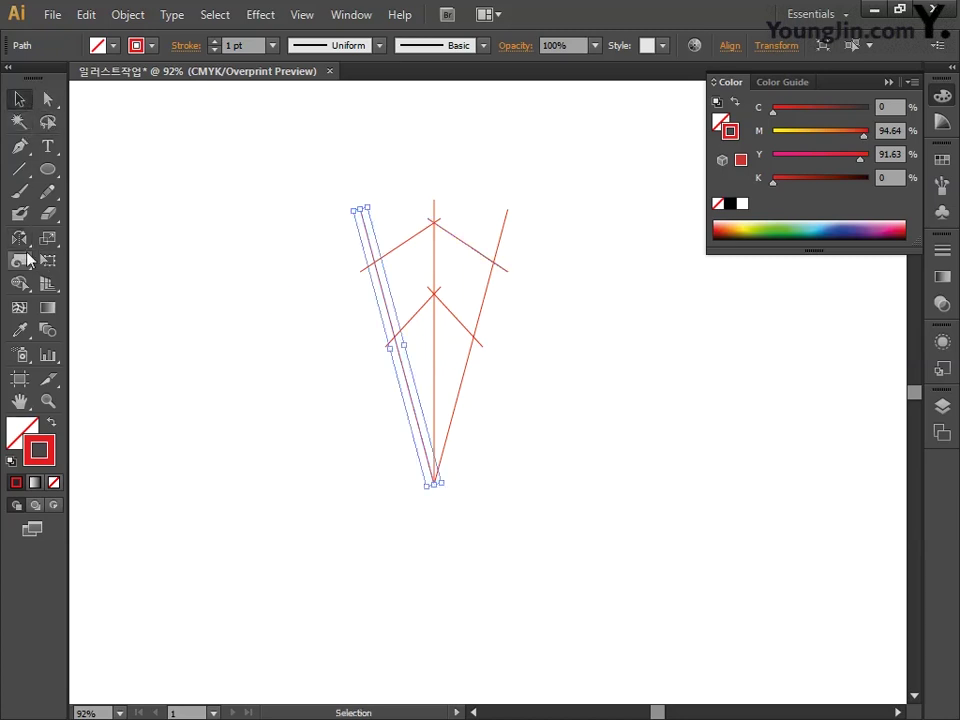
pyautogui.moveTo(19, 240); pyautogui.dragTo(86, 240)
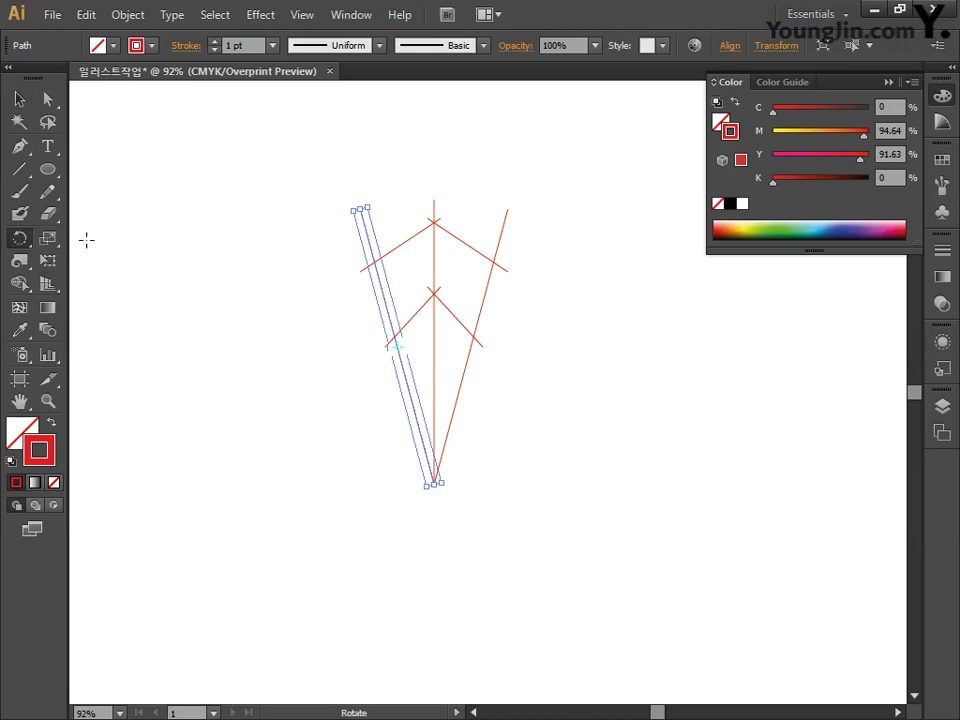
pyautogui.keyDown('alt'); pyautogui.click(434, 484); pyautogui.keyUp('alt')
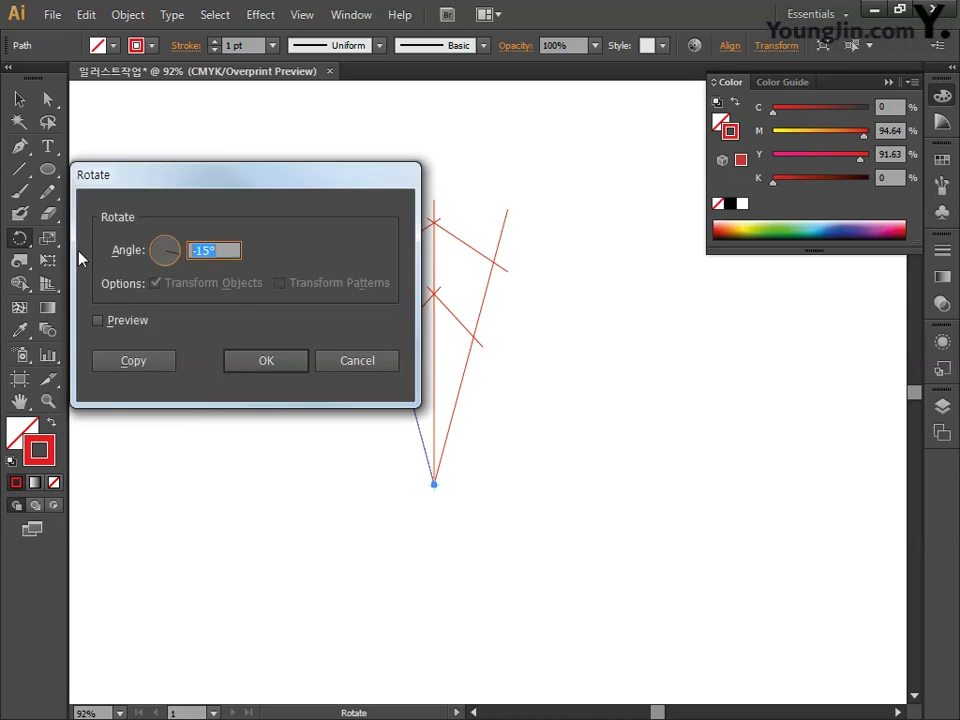
pyautogui.write('30')
pyautogui.click(96, 360)
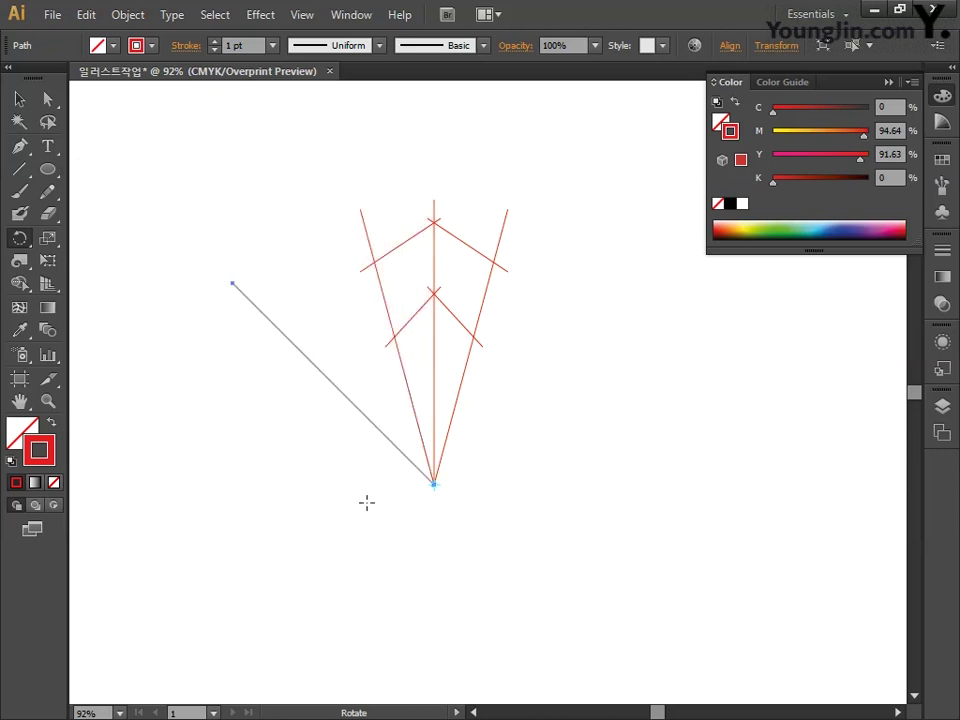
# Create a copy of the upper pair of slanted short lines rotated 30° about the shared lower endpoint.
pyautogui.click(19, 98)
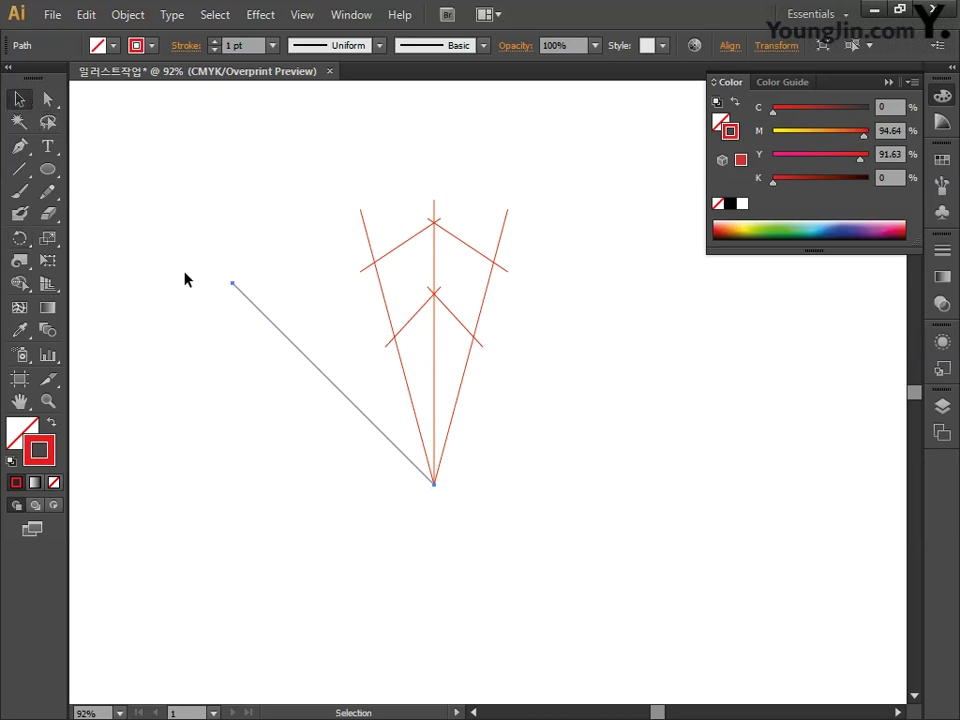
pyautogui.moveTo(405, 201); pyautogui.dragTo(431, 251)
pyautogui.keyDown('shift'); pyautogui.click(466, 243); pyautogui.keyUp('shift')
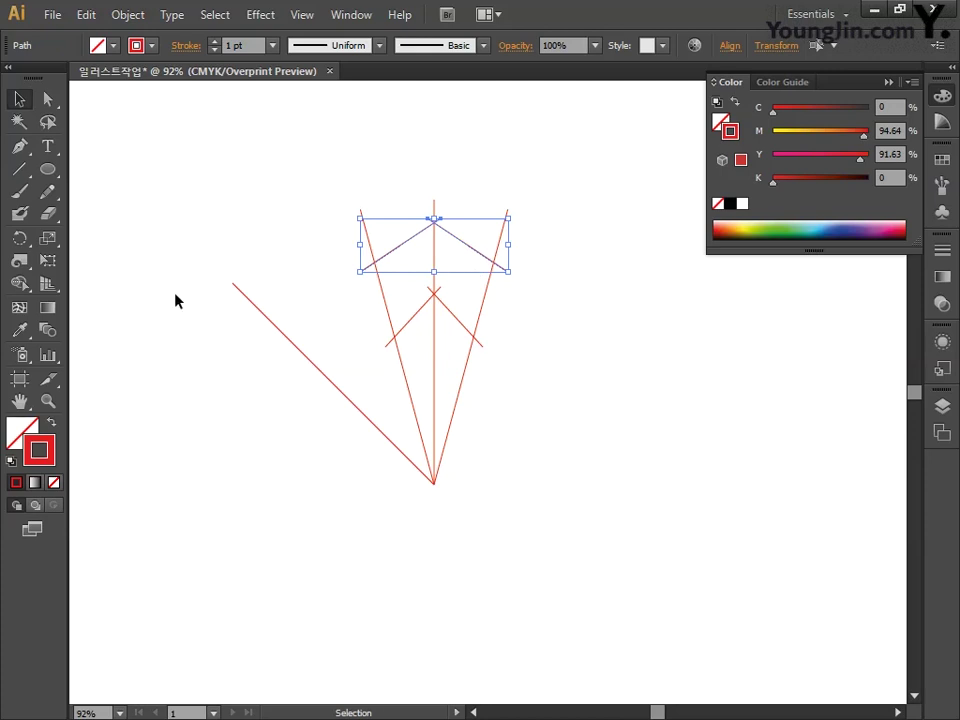
pyautogui.click(20, 240)
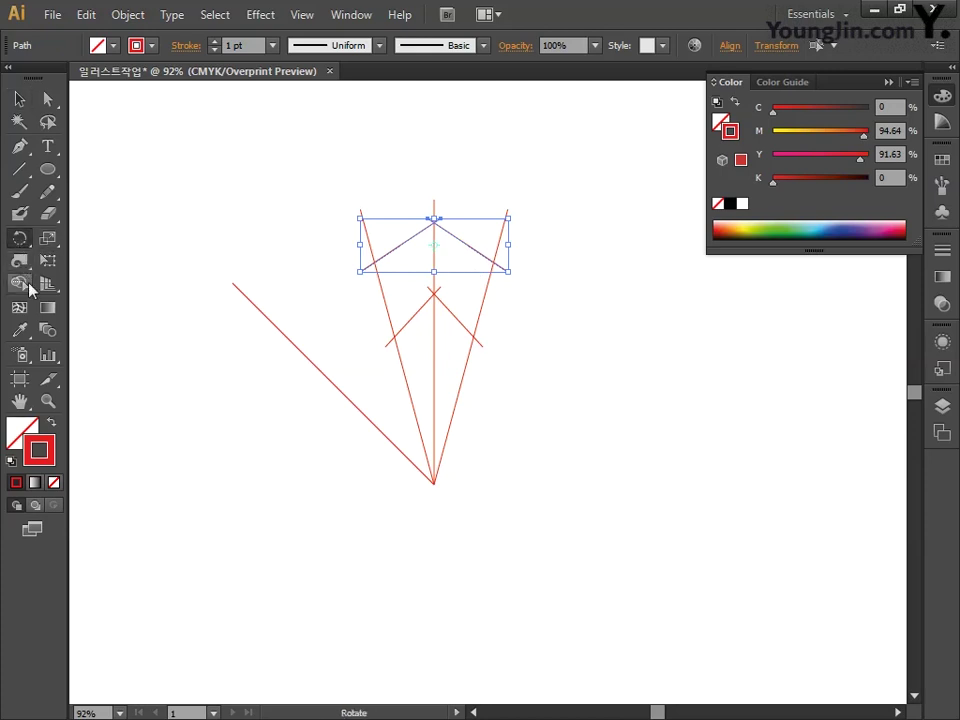
pyautogui.keyDown('alt'); pyautogui.click(433, 483); pyautogui.keyUp('alt')
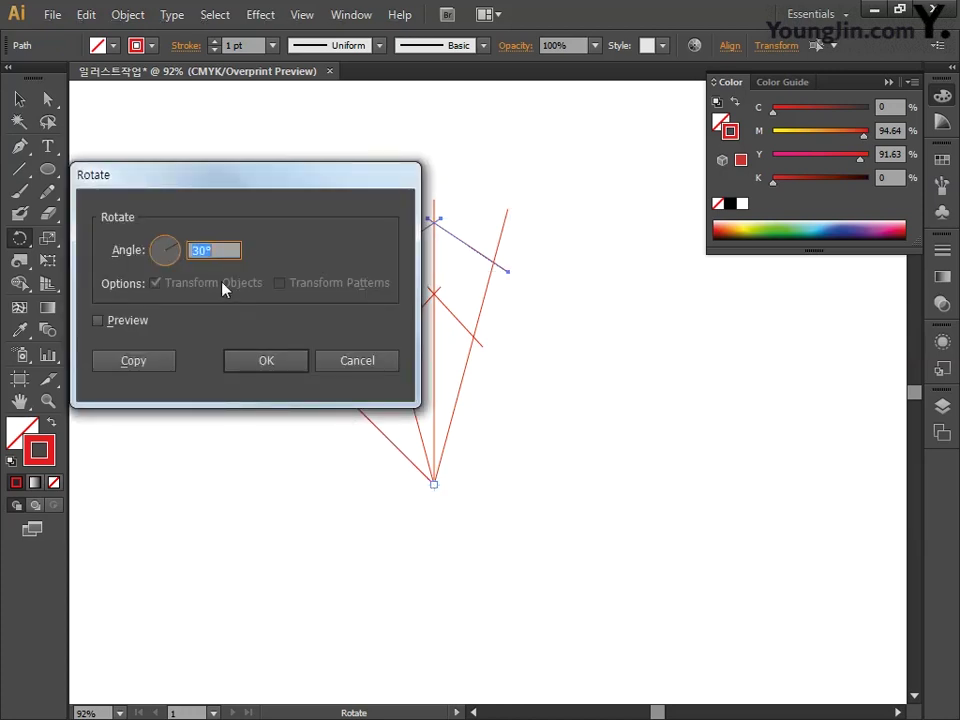
pyautogui.write('30')
pyautogui.click(131, 362)
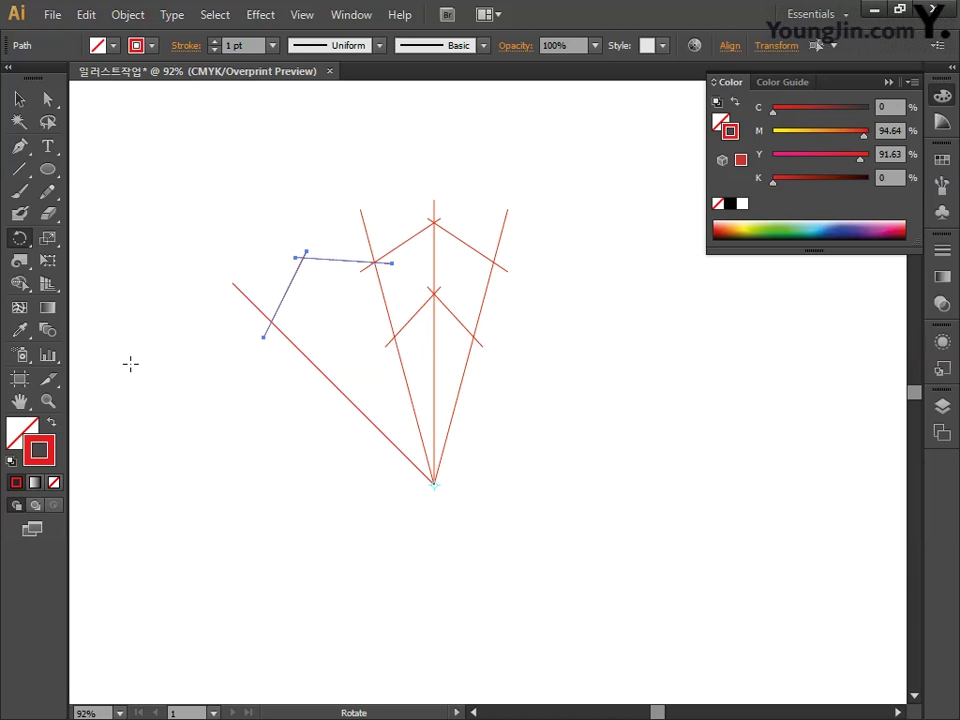
# Delete the vertical center line together with the original upper pair of slanted short lines.
pyautogui.click(19, 99)
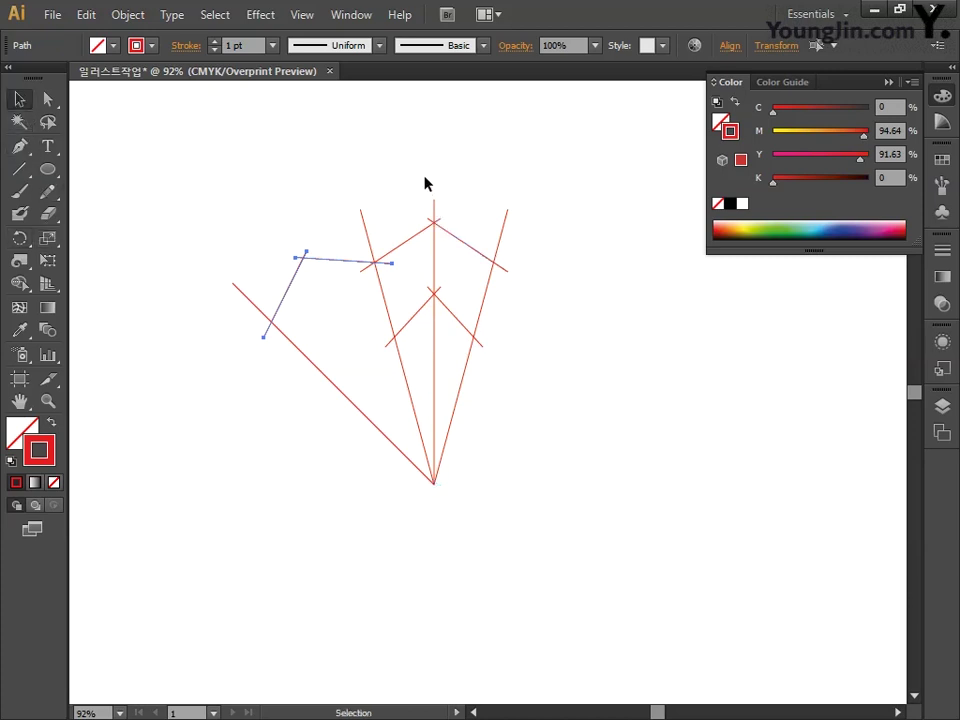
pyautogui.moveTo(425, 178)
pyautogui.mouseDown()
pyautogui.moveTo(452, 212)
pyautogui.moveTo(448, 251)
pyautogui.mouseUp()
pyautogui.press('Delete')
pyautogui.press('Delete')
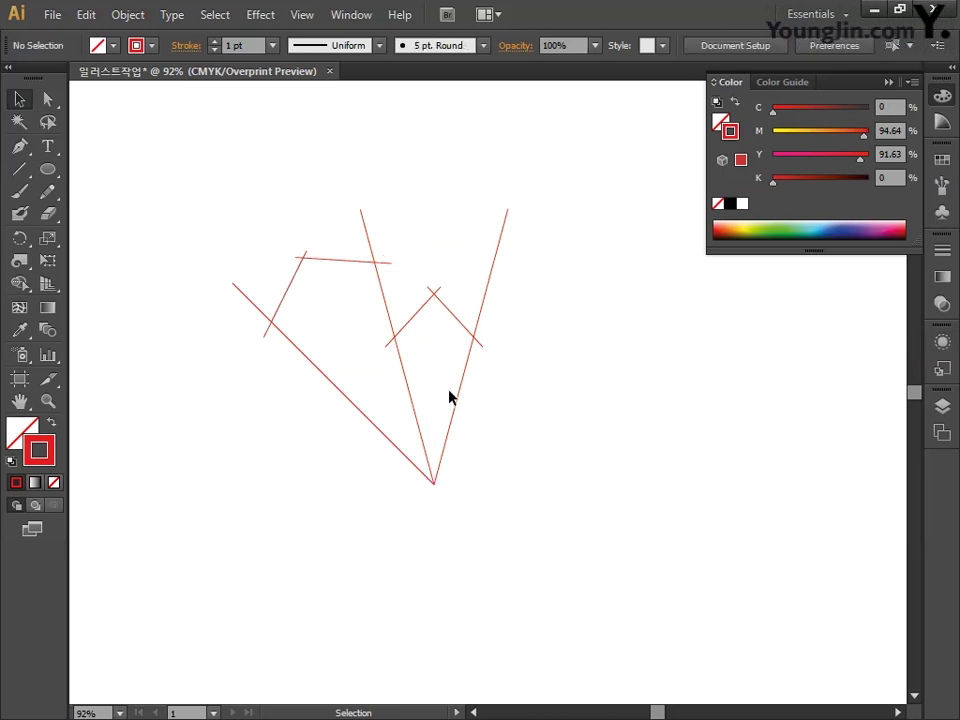
# Split all the remaining lines beside the artboard into closed shapes with the Pathfinder Divide operation.
pyautogui.moveTo(223, 187); pyautogui.dragTo(608, 562)
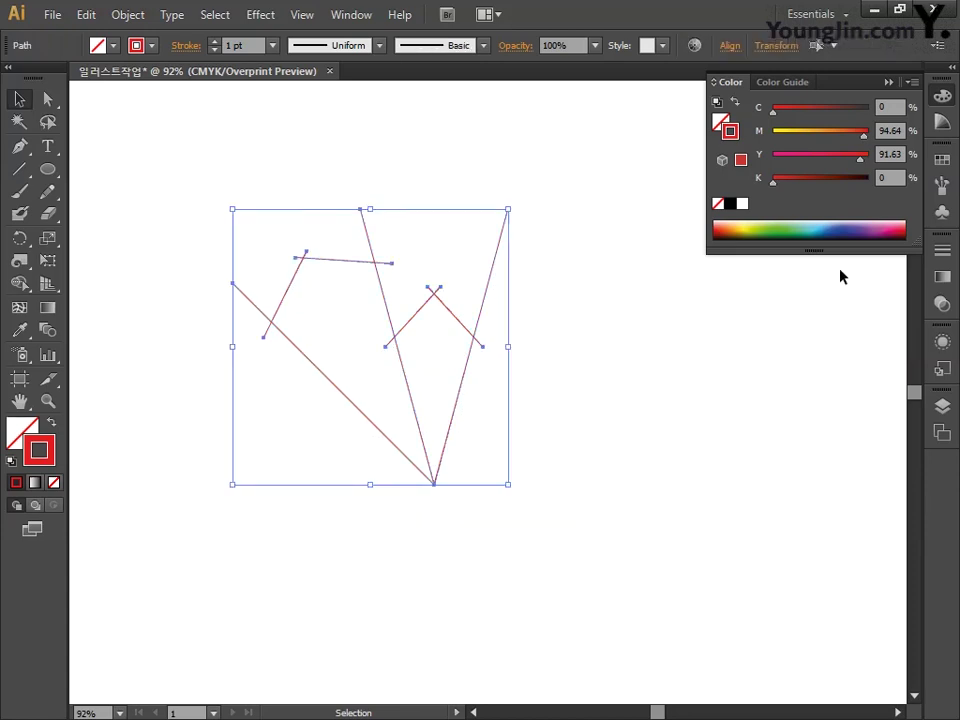
pyautogui.click(711, 76)
pyautogui.click(350, 15)
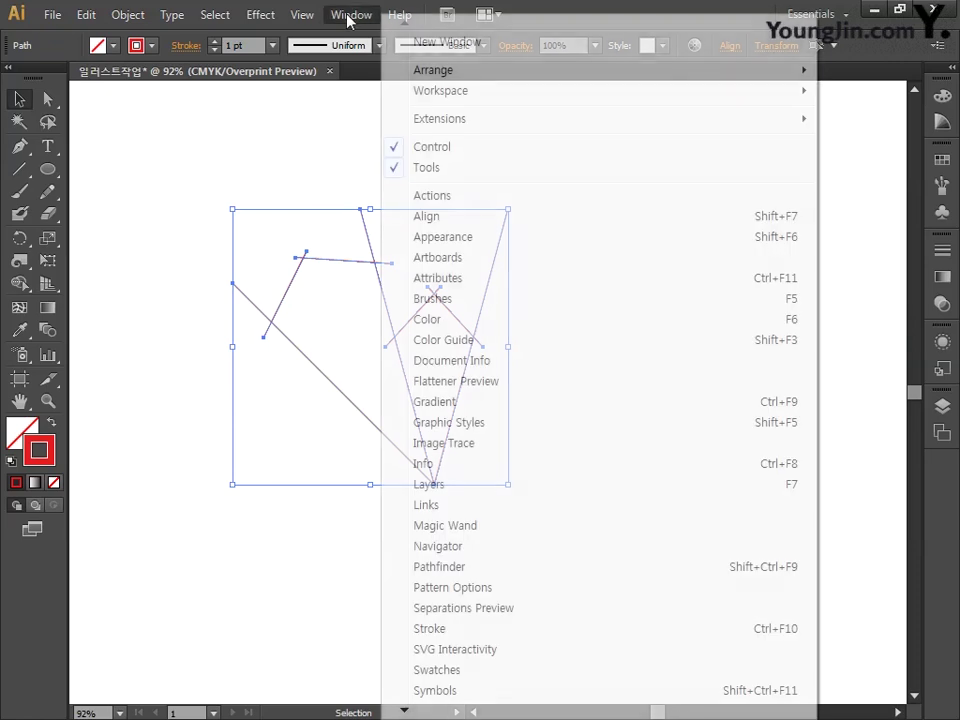
pyautogui.click(462, 567)
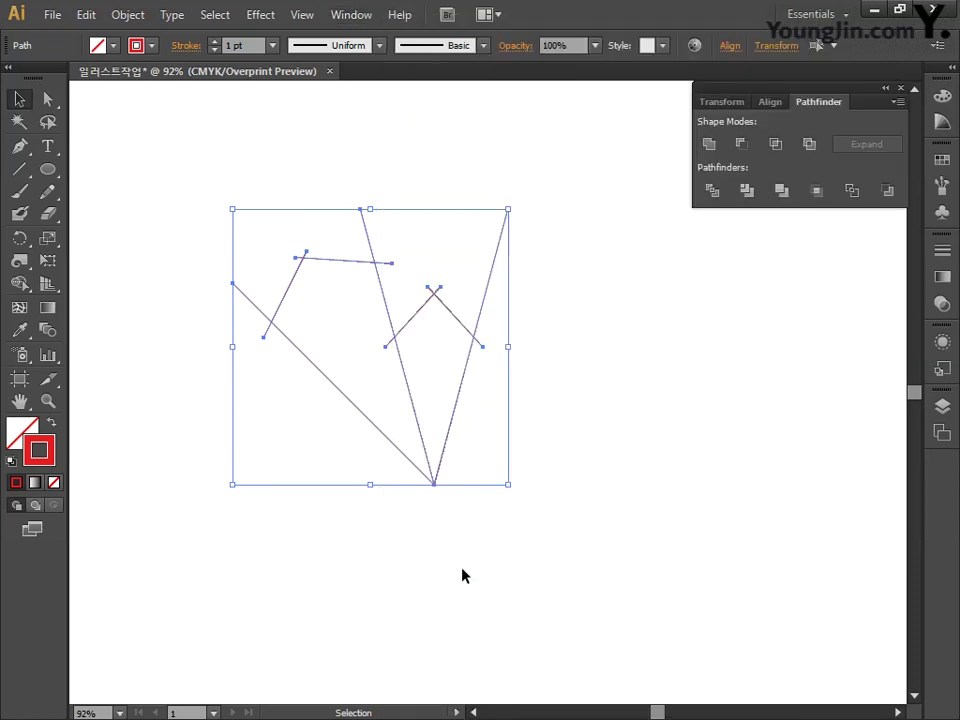
pyautogui.click(712, 192)
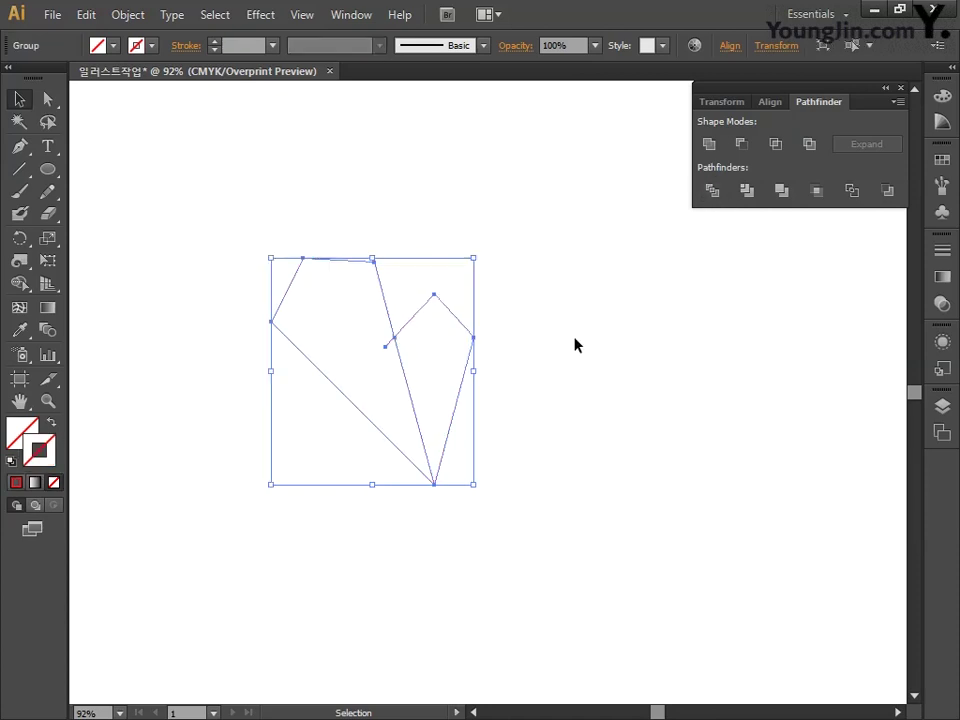
# Fill the divided petal shapes with light gray C 0, M 0, Y 0, K 5 and keep their stroke set to none.
pyautogui.doubleClick(22, 431)
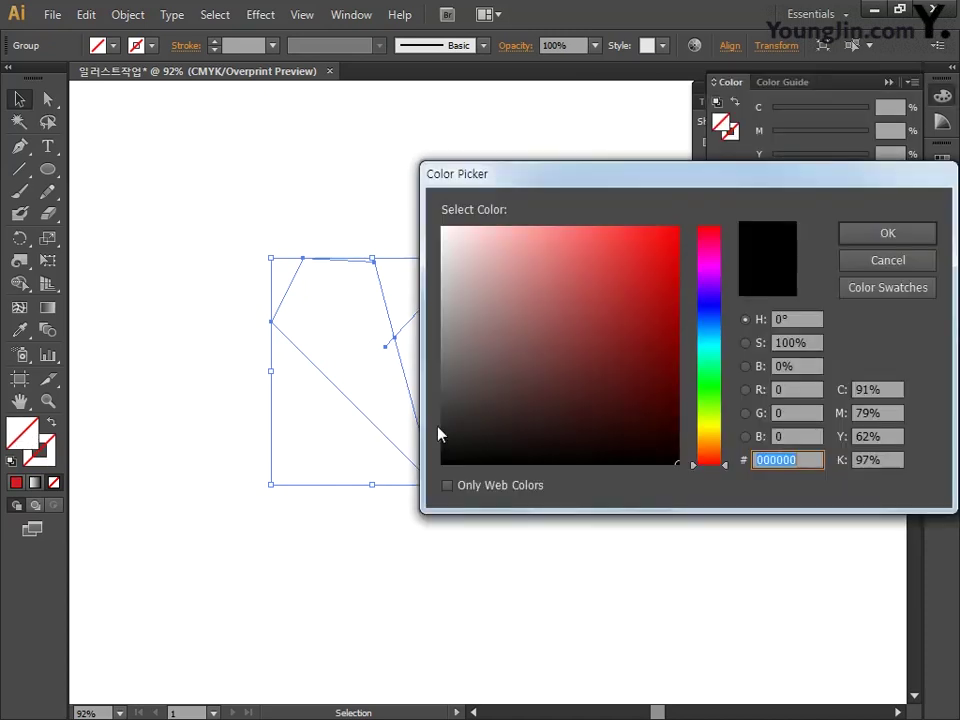
pyautogui.press('Tab')
pyautogui.write('0')
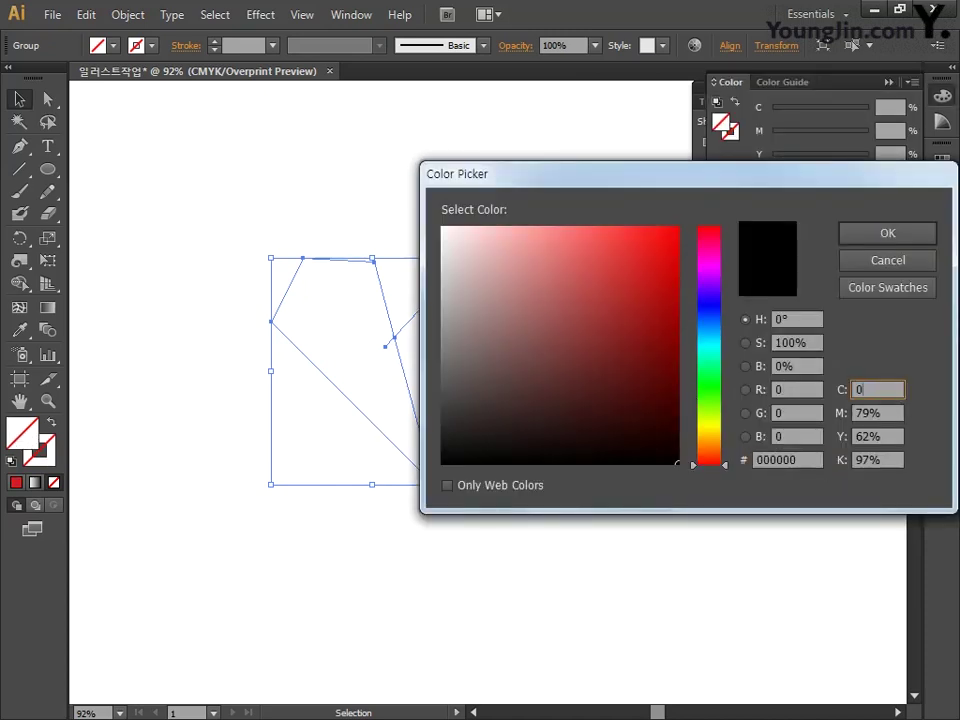
pyautogui.press('Tab')
pyautogui.write('0')
pyautogui.press('Tab')
pyautogui.write('0')
pyautogui.press('Tab')
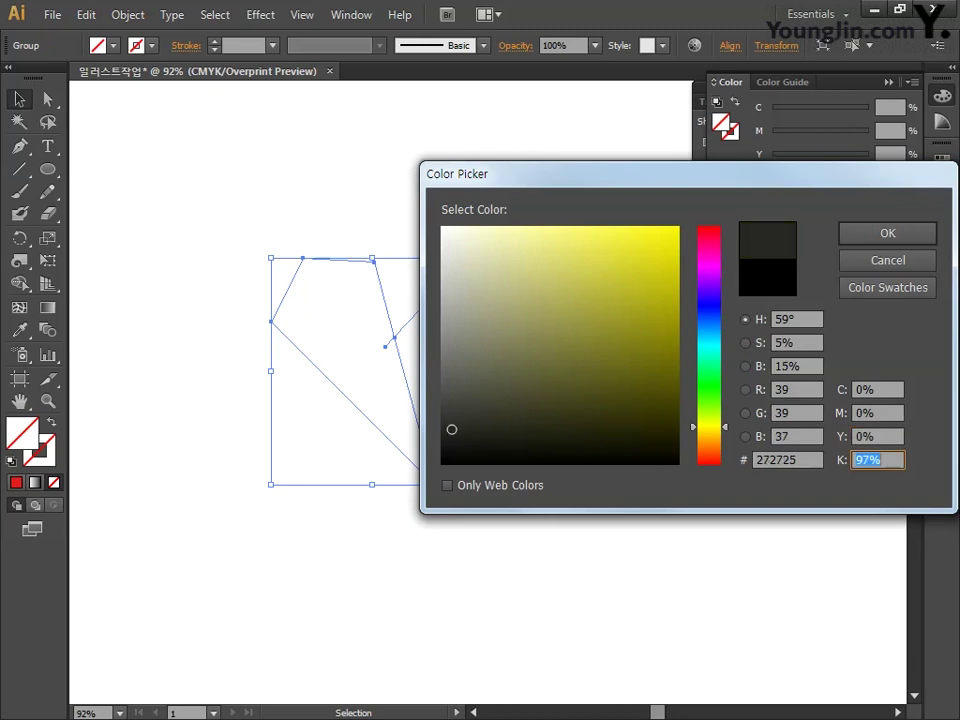
pyautogui.write('5')
pyautogui.click(887, 232)
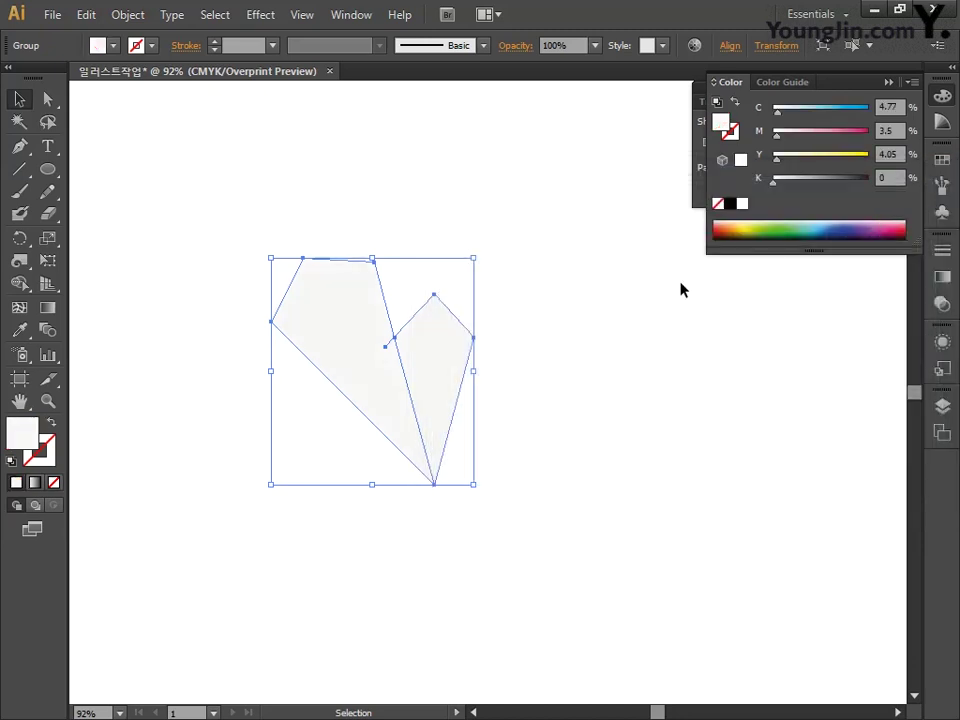
pyautogui.click(53, 457)
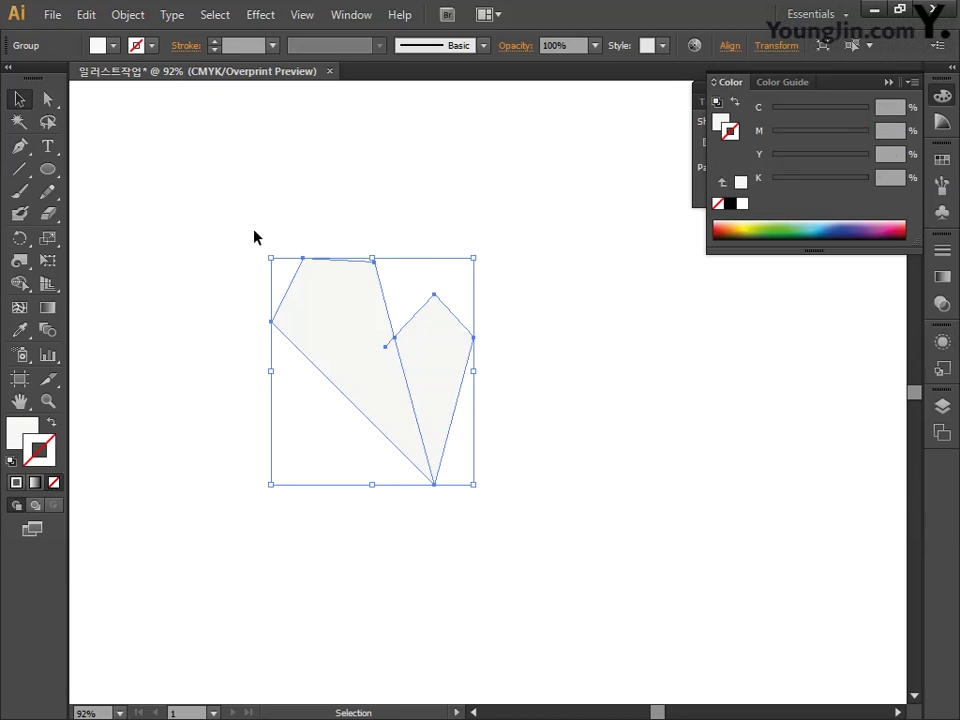
# Turn off Overprint Preview and leave the light gray petal shapes deselected.
pyautogui.click(303, 16)
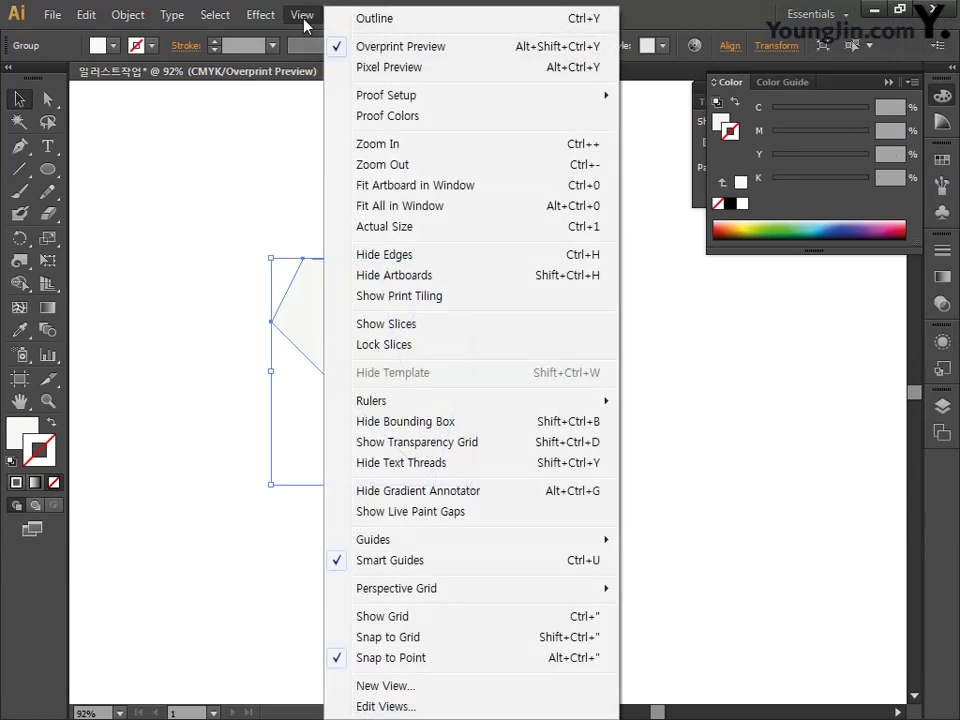
pyautogui.click(410, 48)
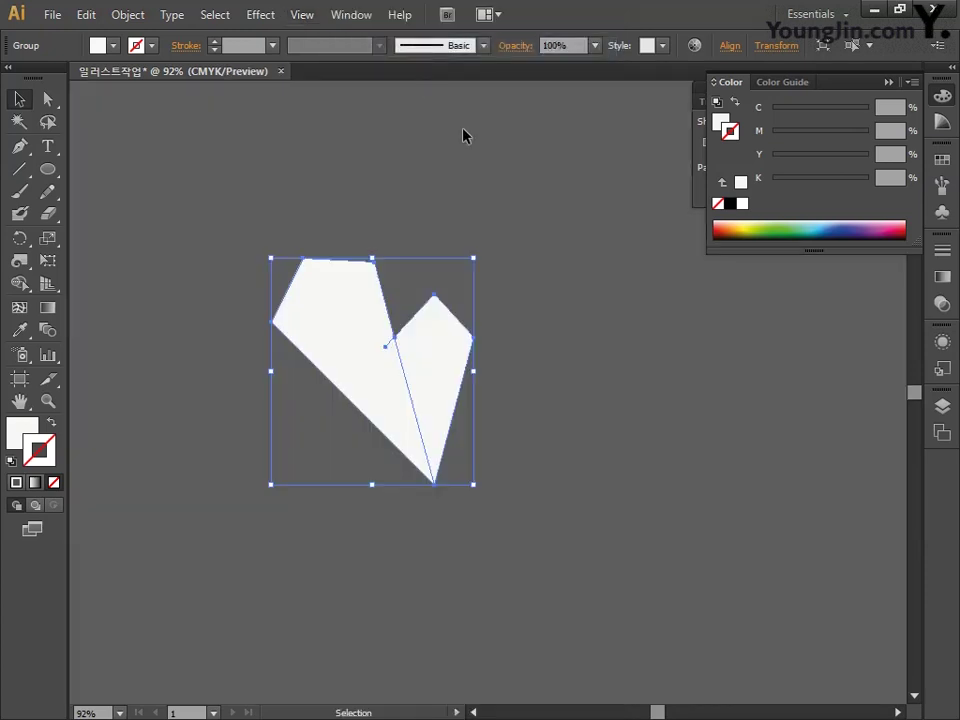
pyautogui.click(528, 273)
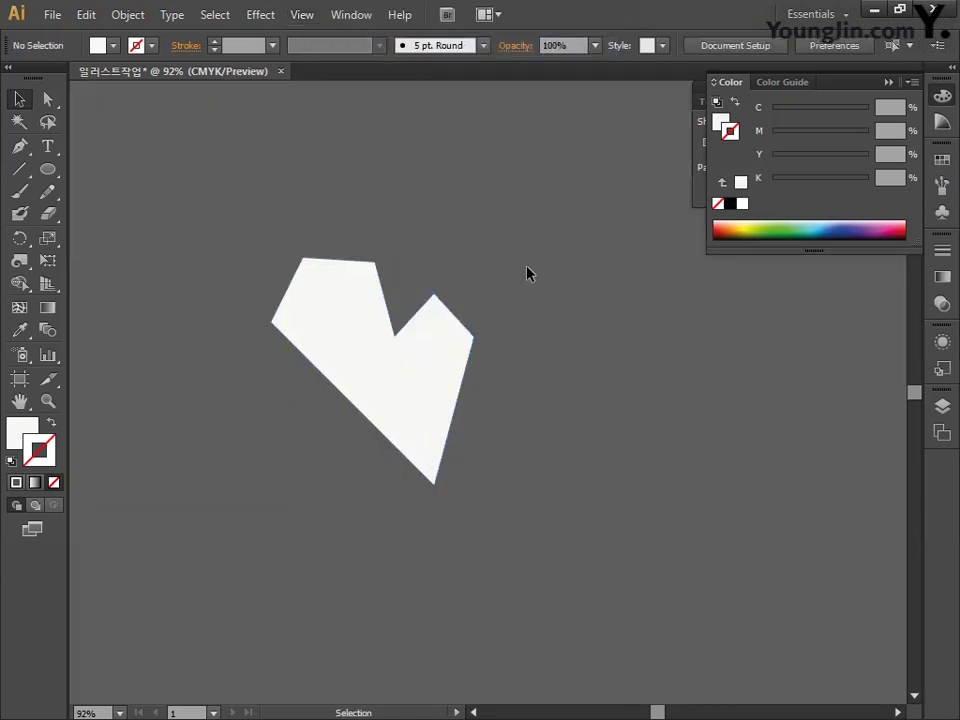
pyautogui.moveTo(222, 229); pyautogui.dragTo(565, 542)
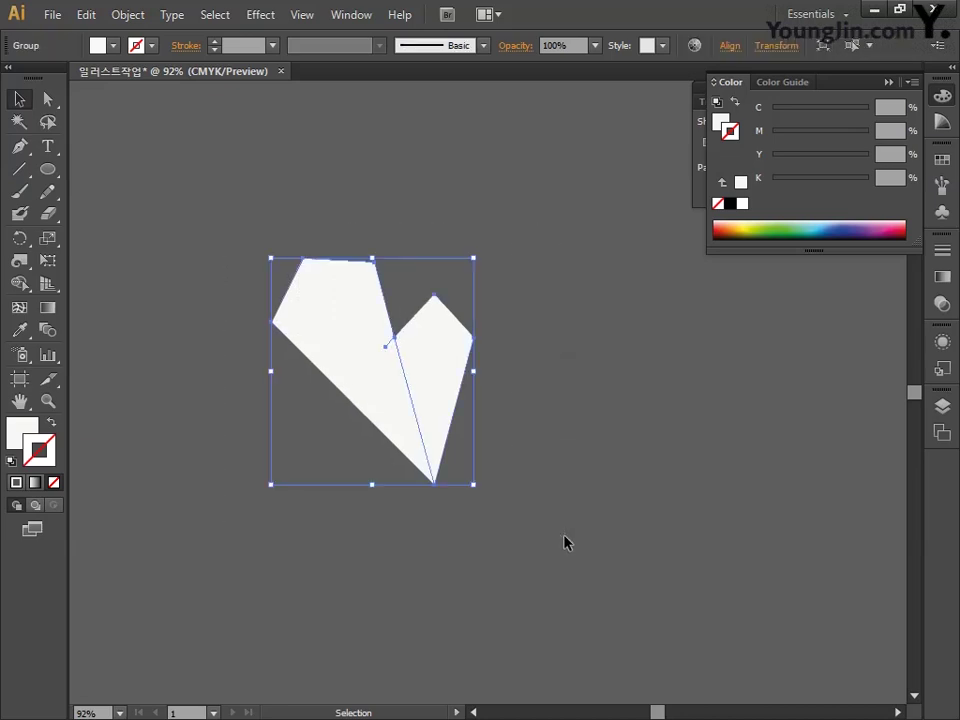
pyautogui.hotkey('ctrl', 'shift', 'a')
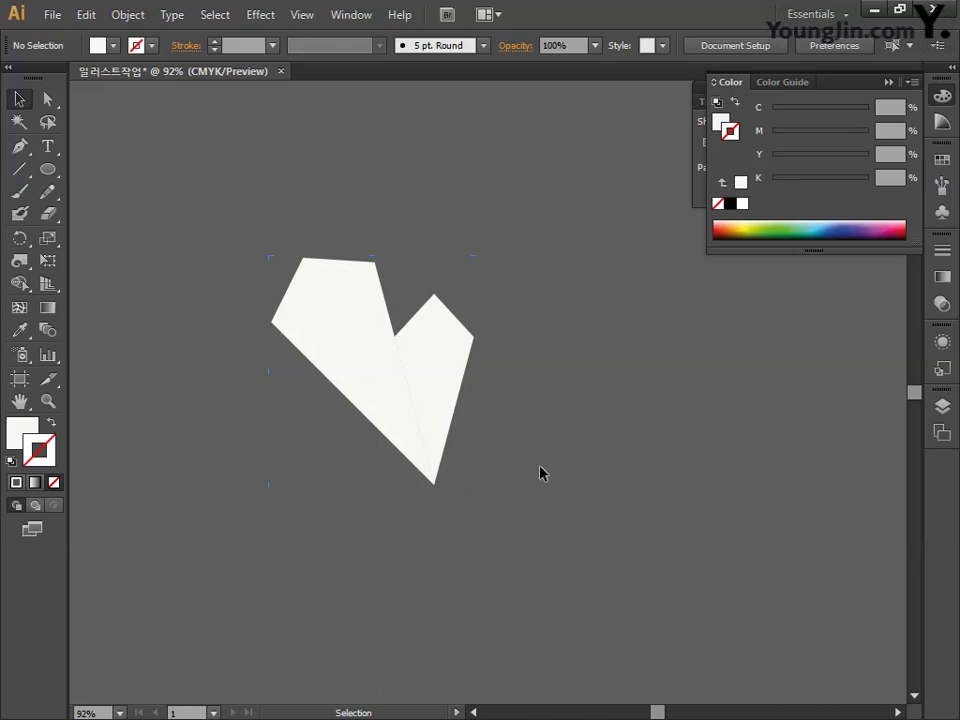
# Trace the right petal as a closed four-point shape with the Pen tool, snapping to its corner anchors.
pyautogui.click(20, 146)
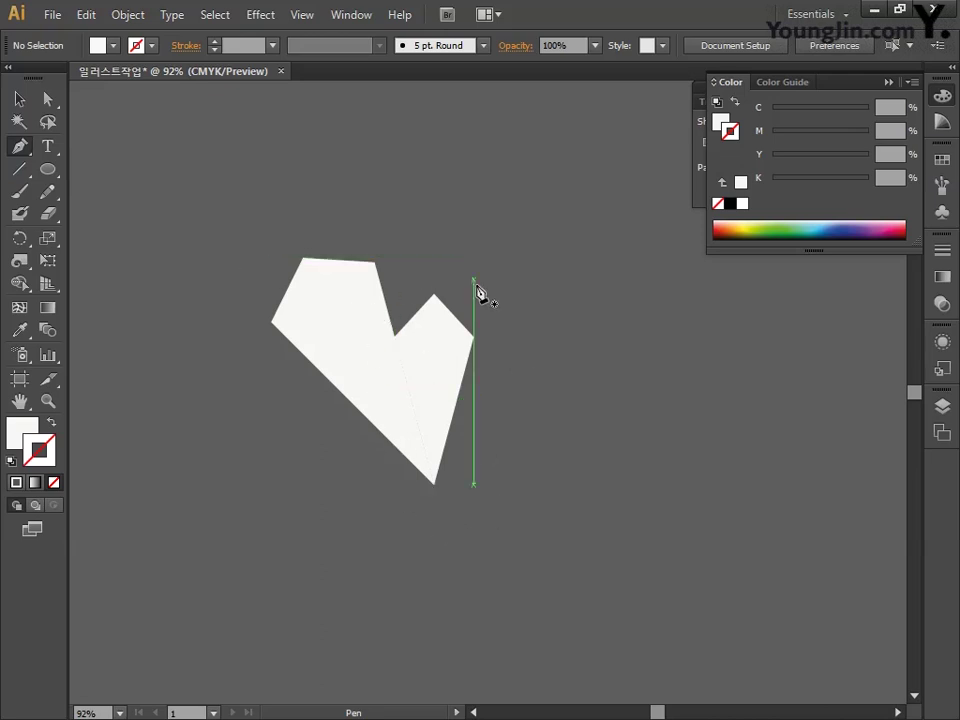
pyautogui.click(394, 335)
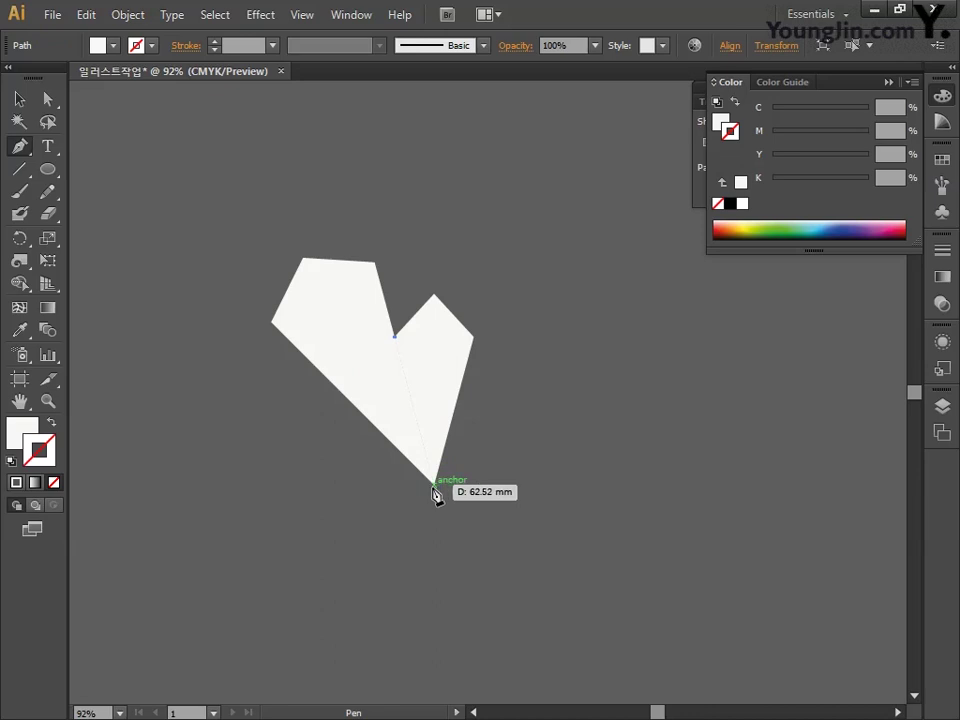
pyautogui.click(434, 483)
pyautogui.click(475, 338)
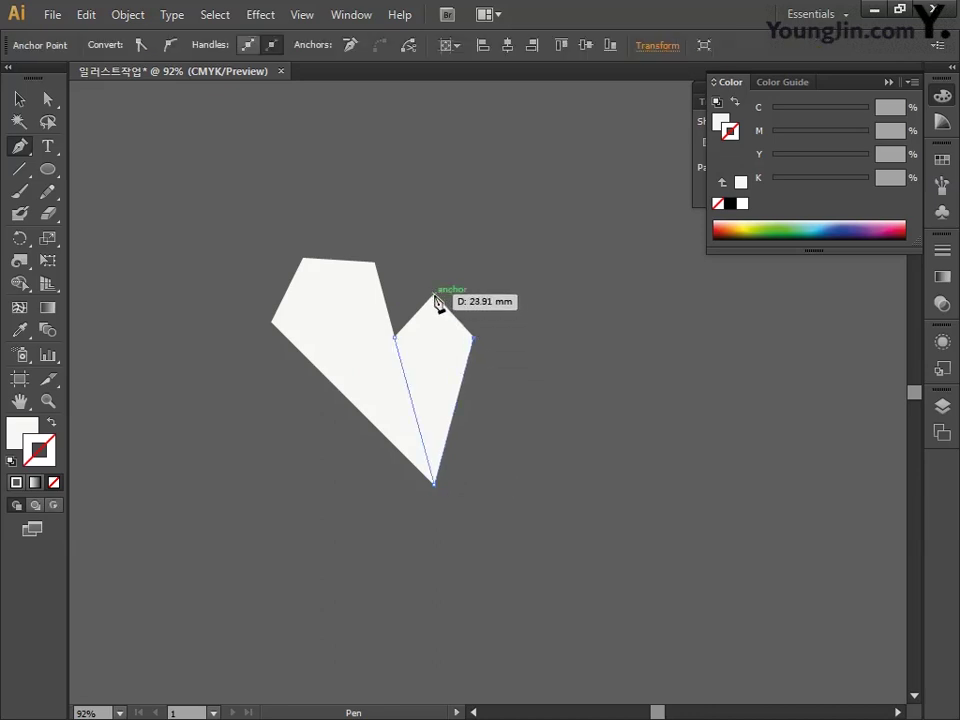
pyautogui.click(434, 296)
pyautogui.click(394, 337)
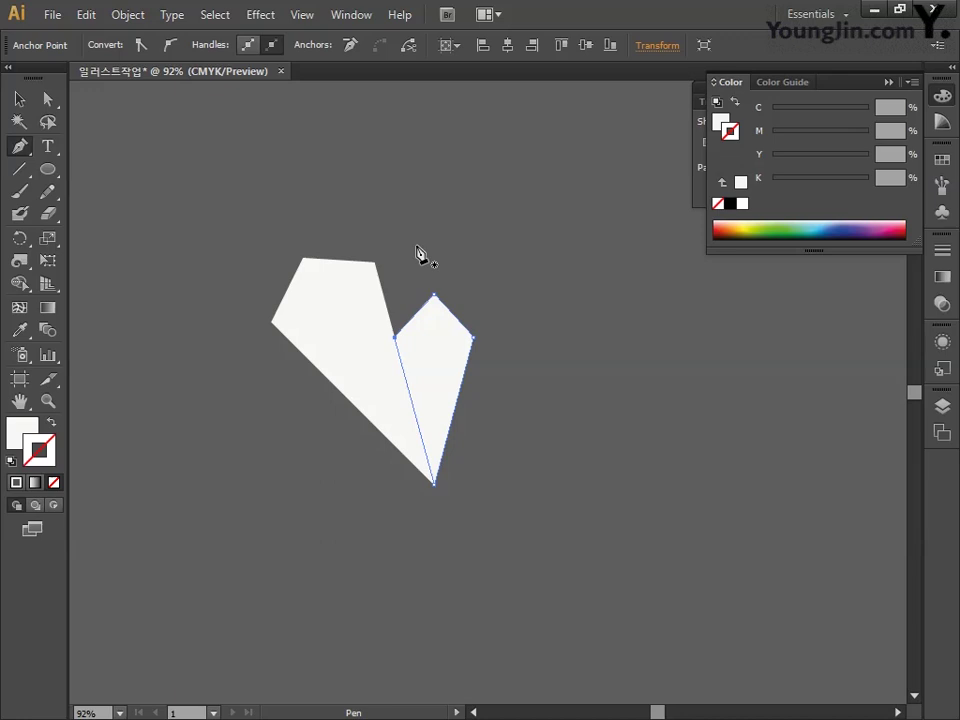
# Fill the traced right petal with blue C 80, M 45, Y 0, K 0 and no stroke.
pyautogui.doubleClick(22, 432)
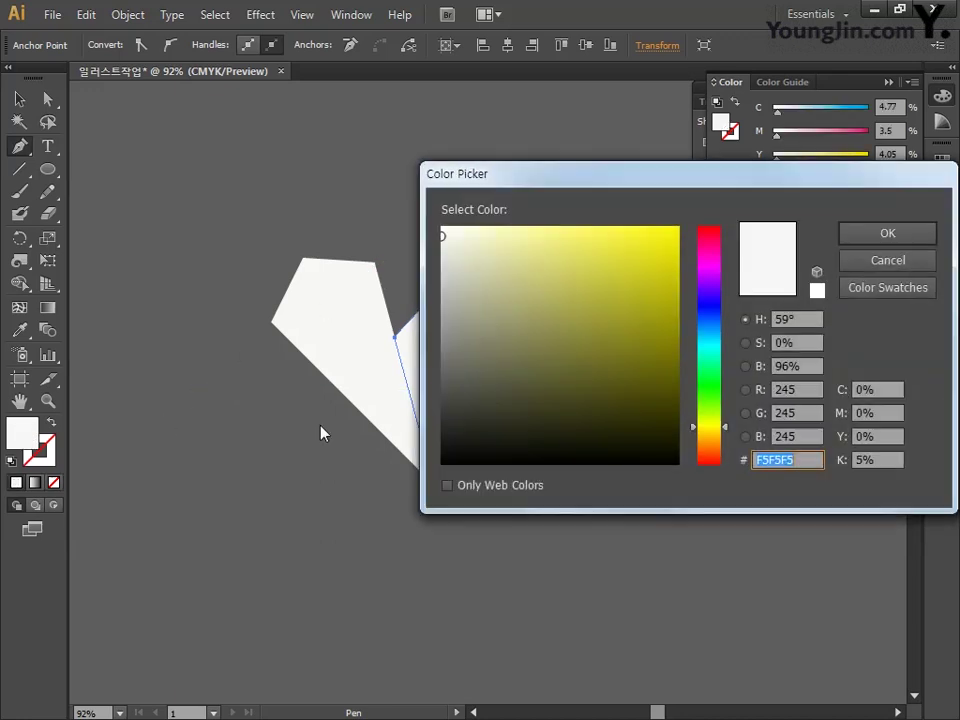
pyautogui.press('Tab')
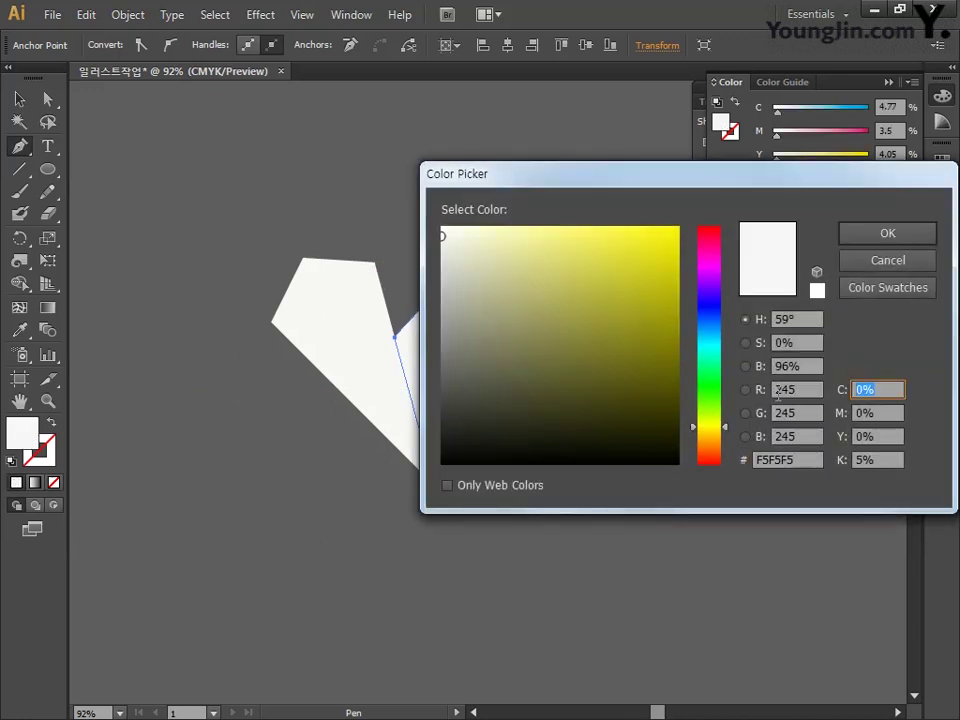
pyautogui.write('80')
pyautogui.press('Tab')
pyautogui.write('45')
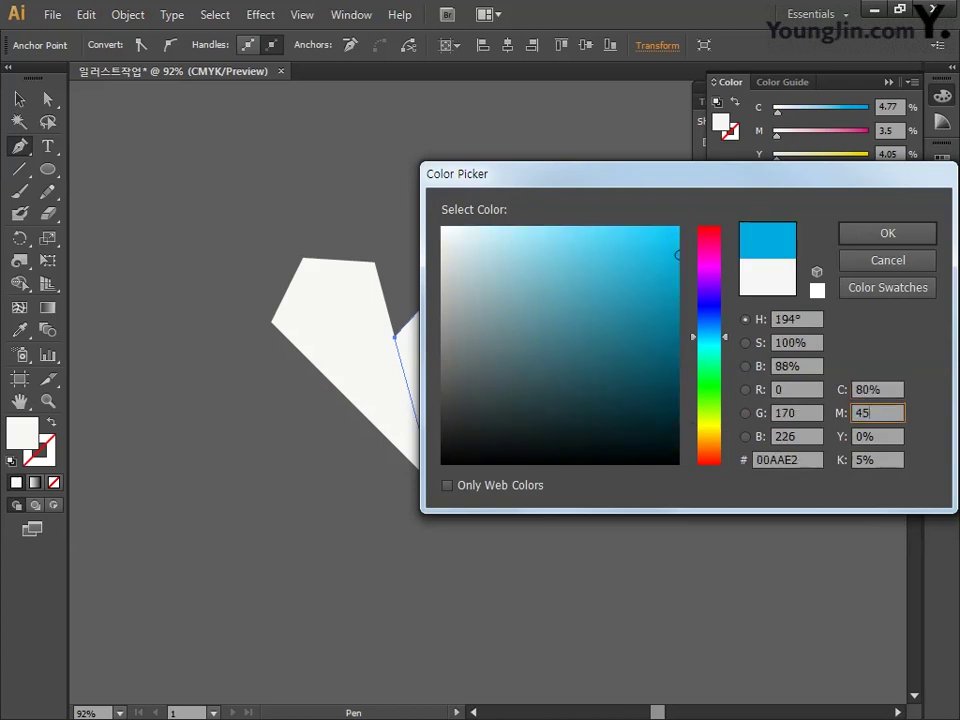
pyautogui.press('Tab')
pyautogui.write('0')
pyautogui.press('Tab')
pyautogui.write('0')
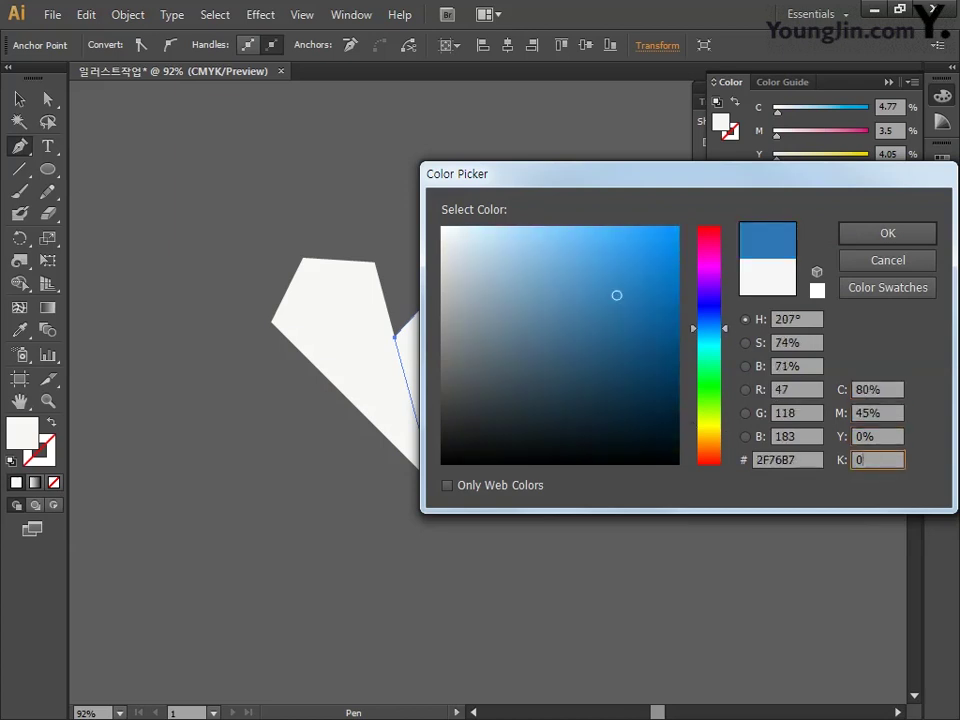
pyautogui.click(888, 232)
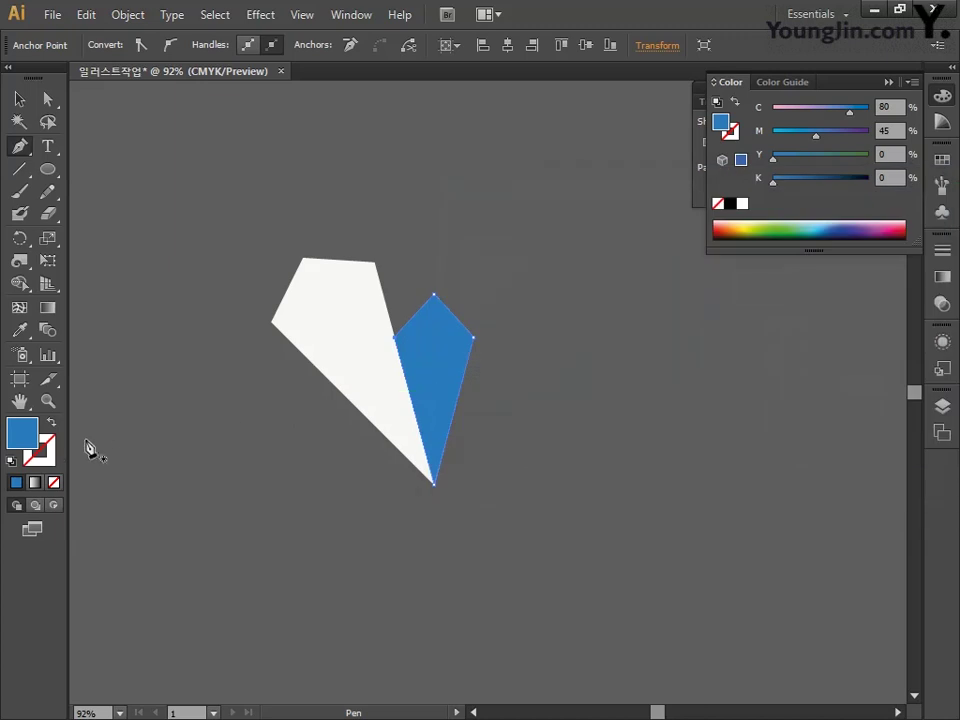
pyautogui.click(53, 458)
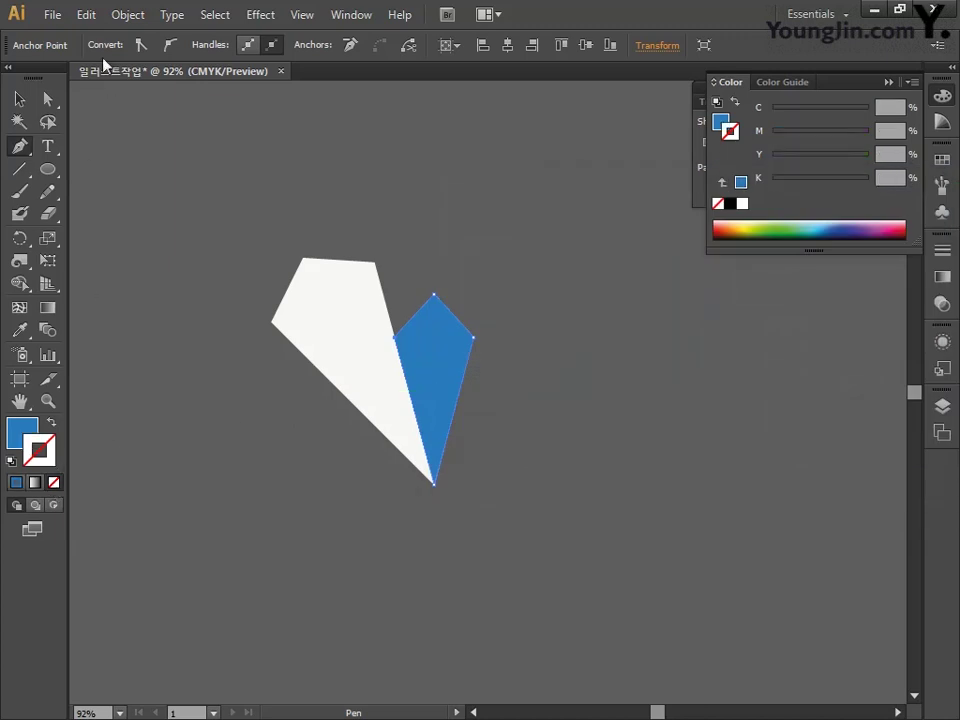
# Create an inset copy of the blue petal with Offset Path at -2 mm and Miter joins.
pyautogui.click(121, 16)
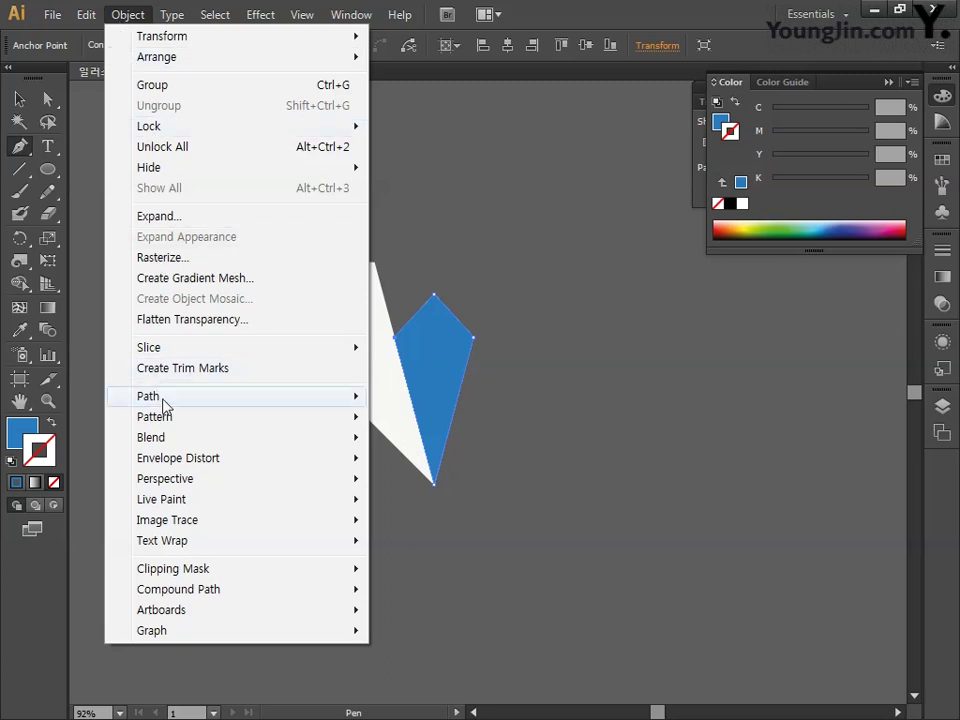
pyautogui.moveTo(163, 400)
pyautogui.click(449, 465)
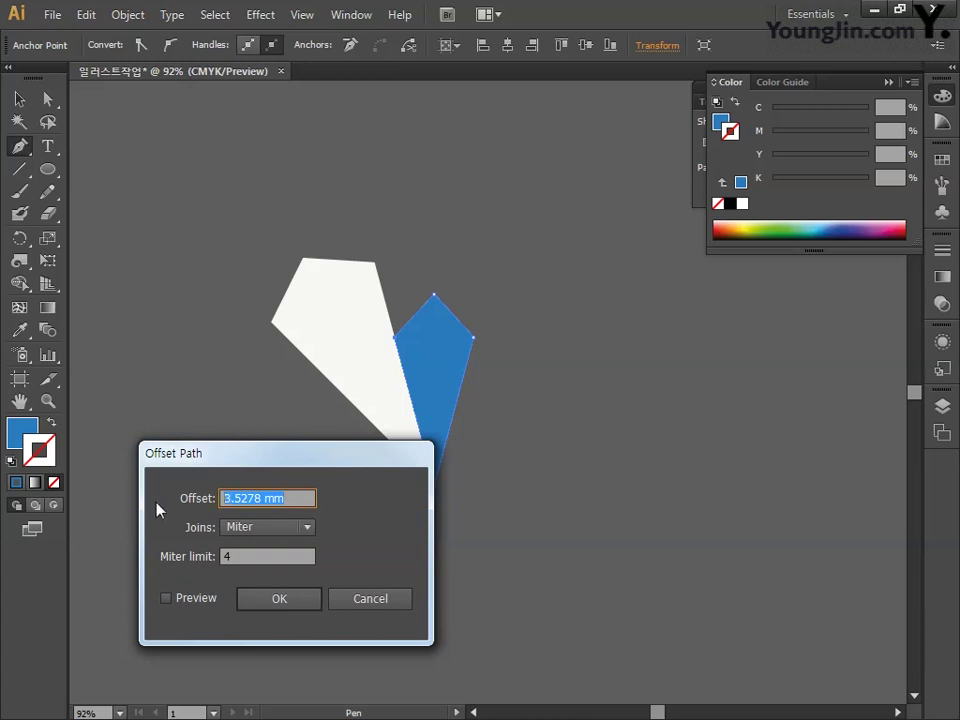
pyautogui.click(166, 598)
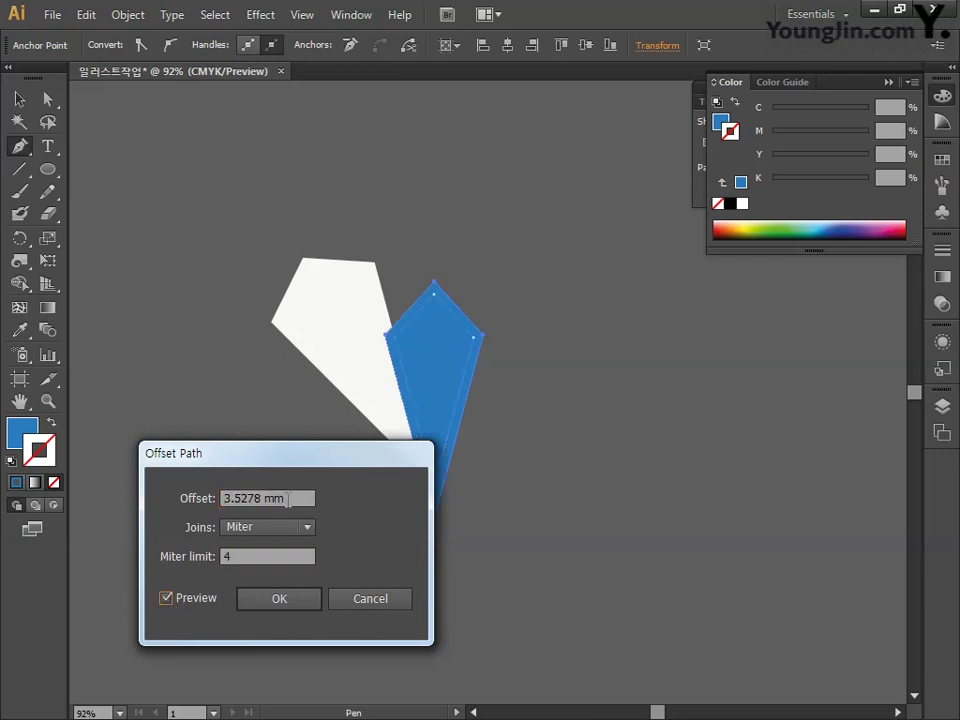
pyautogui.moveTo(290, 498); pyautogui.dragTo(168, 500)
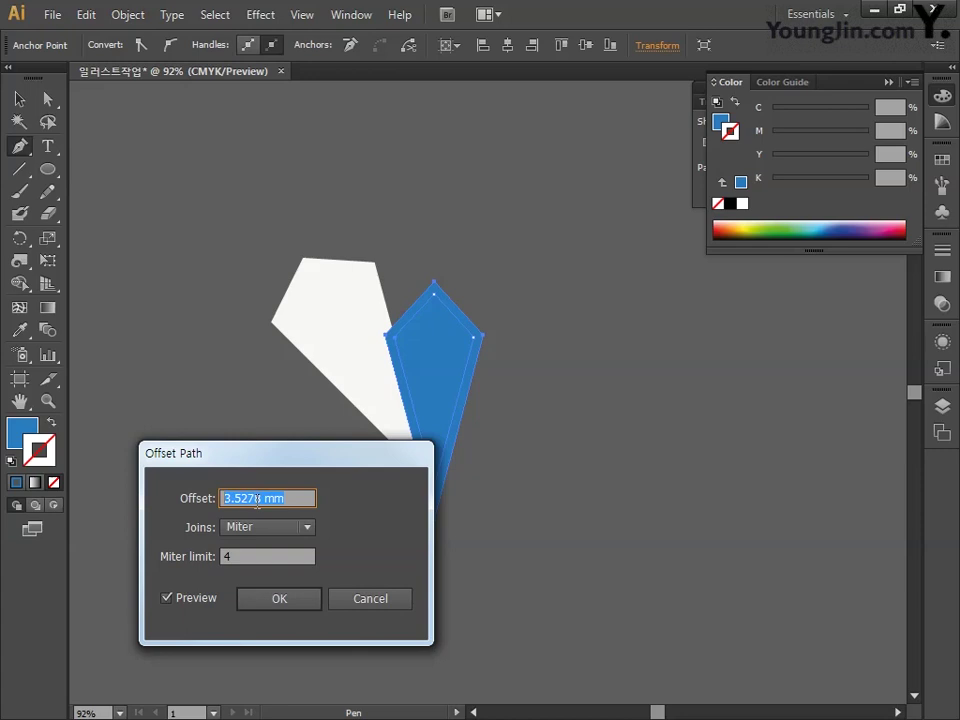
pyautogui.write('2')
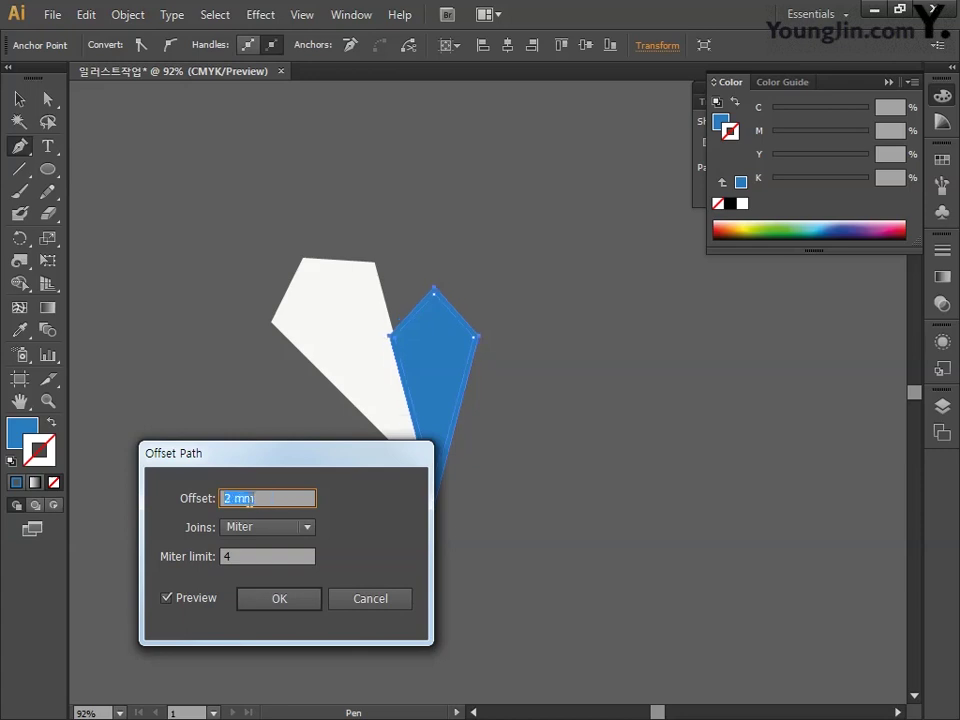
pyautogui.write('-1')
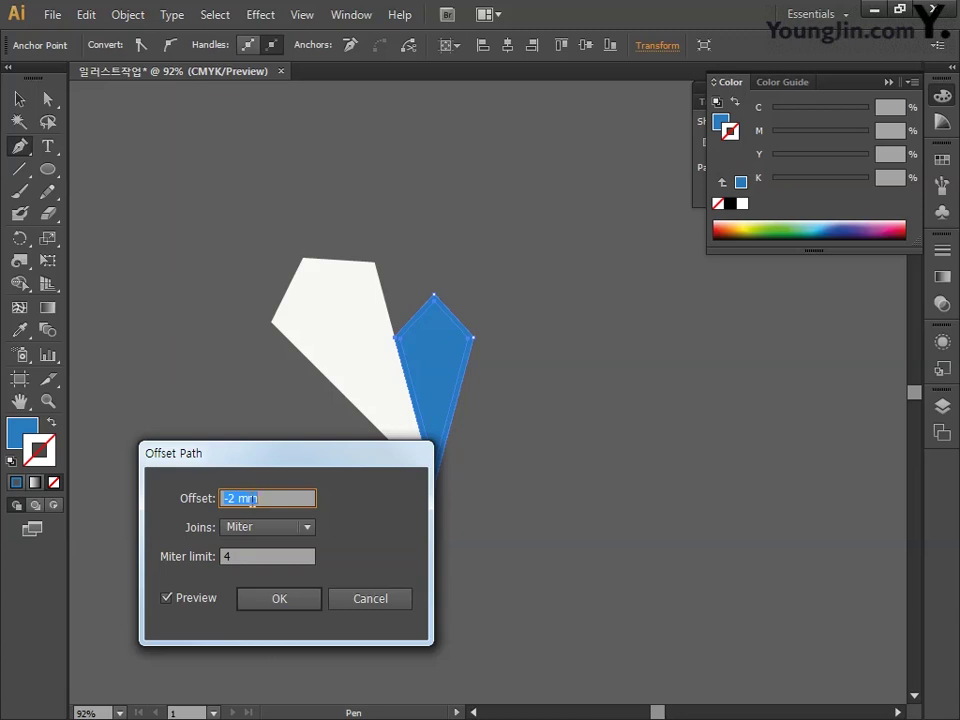
pyautogui.click(311, 608)
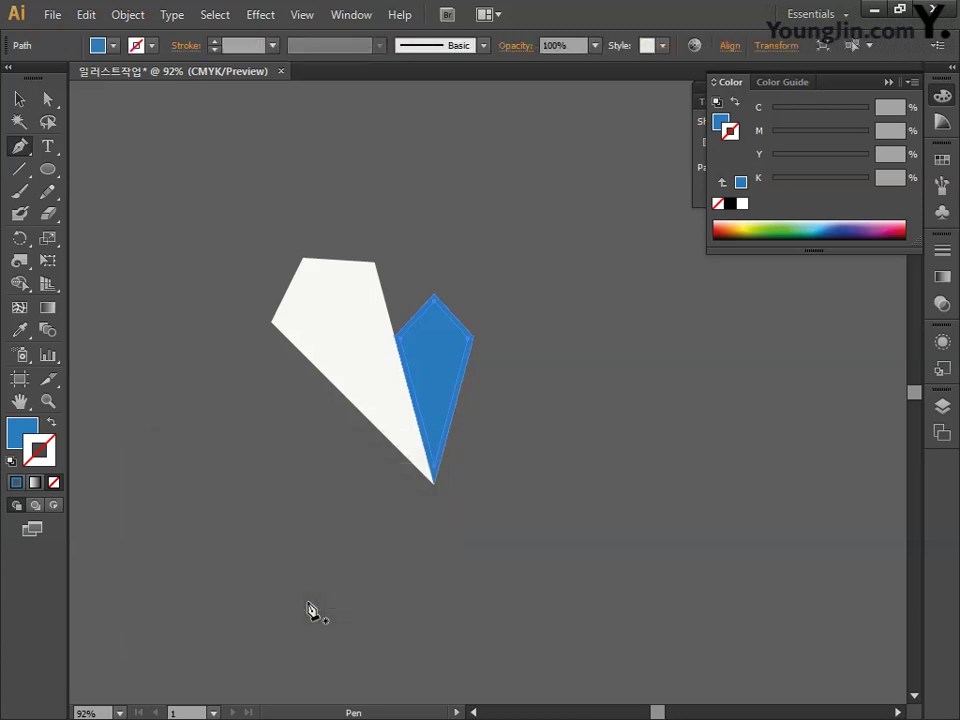
# Delete the larger original blue petal, keeping only its inset copy on the light gray shape.
pyautogui.click(19, 99)
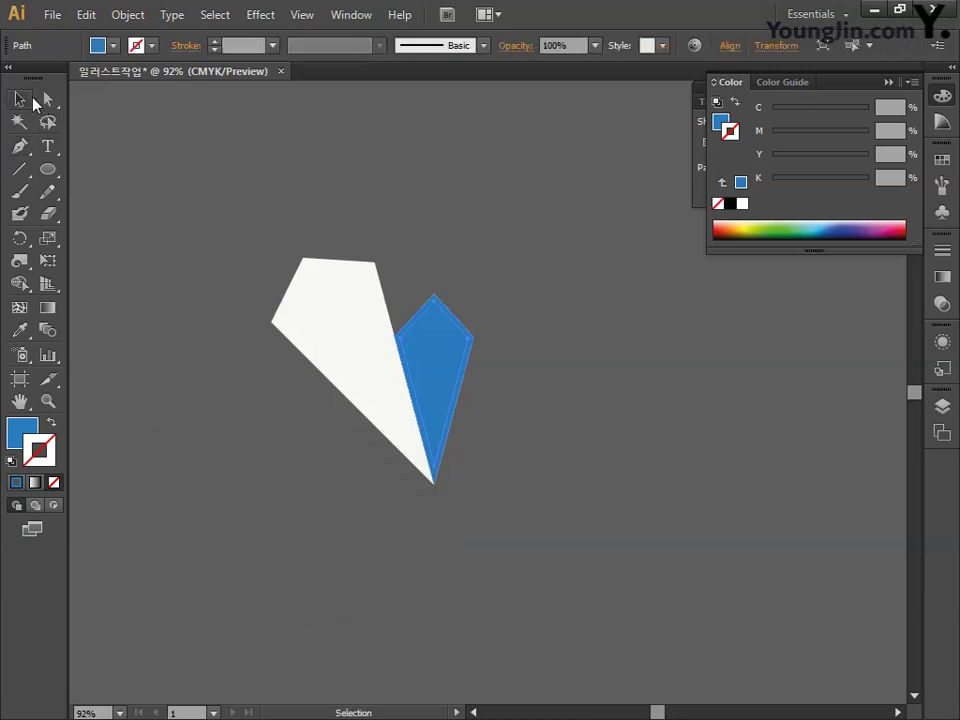
pyautogui.click(401, 358)
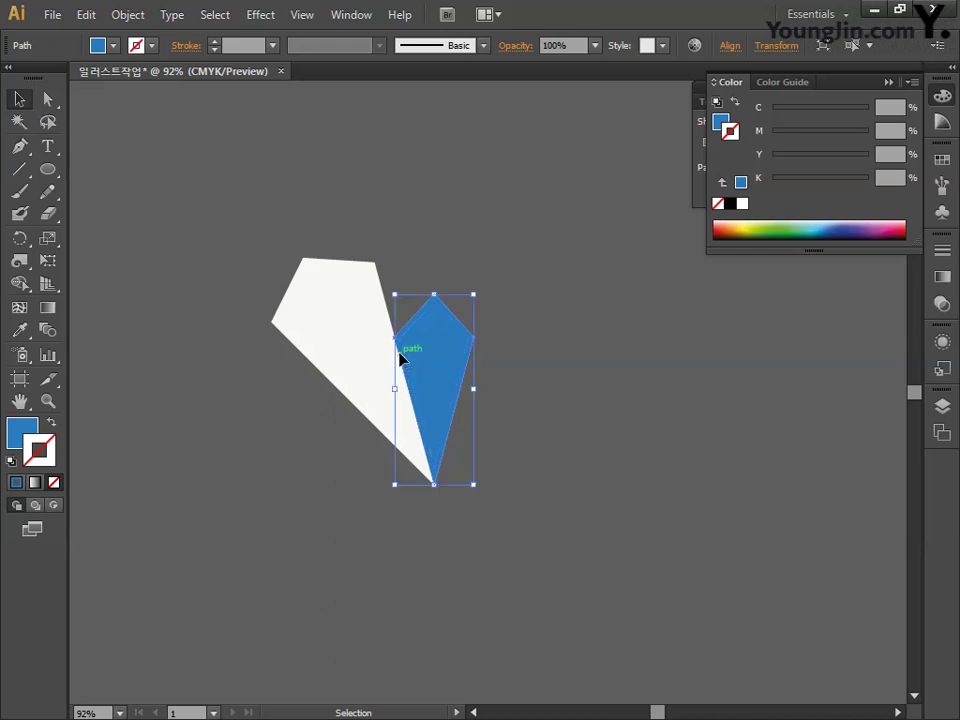
pyautogui.click(270, 410)
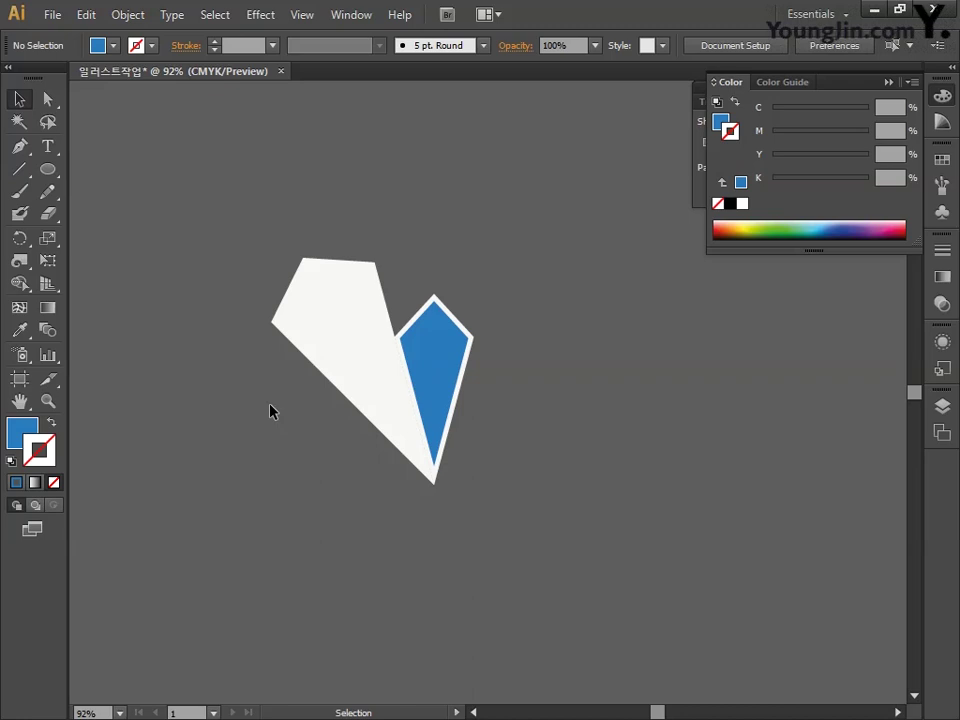
# Rotate the small blue petal 30° about the lower tip shared by the light gray petals.
pyautogui.click(427, 372)
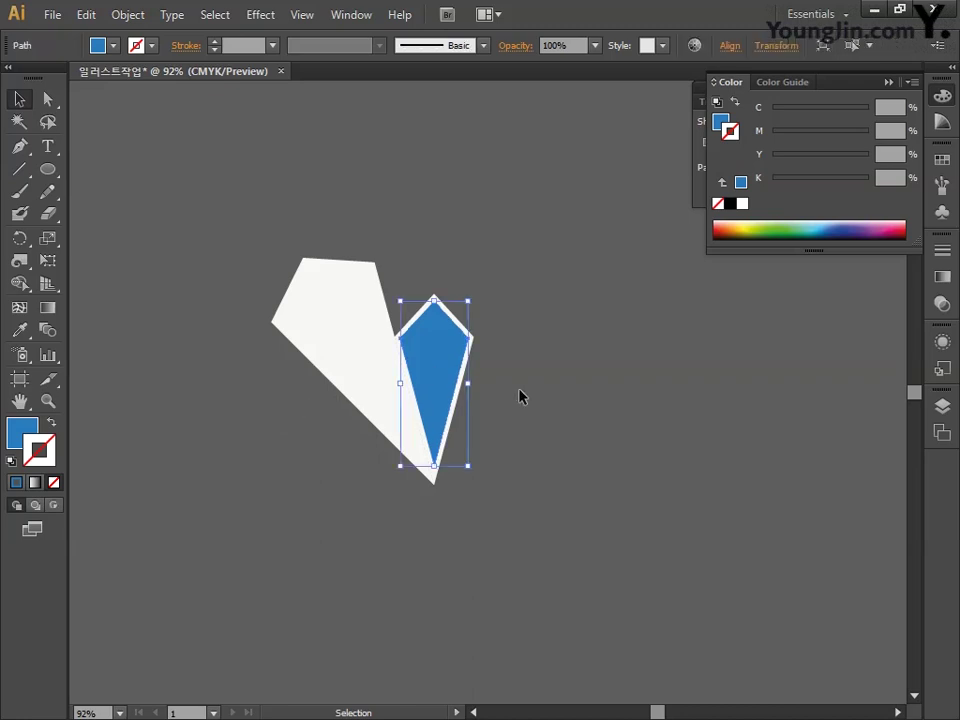
pyautogui.click(19, 238)
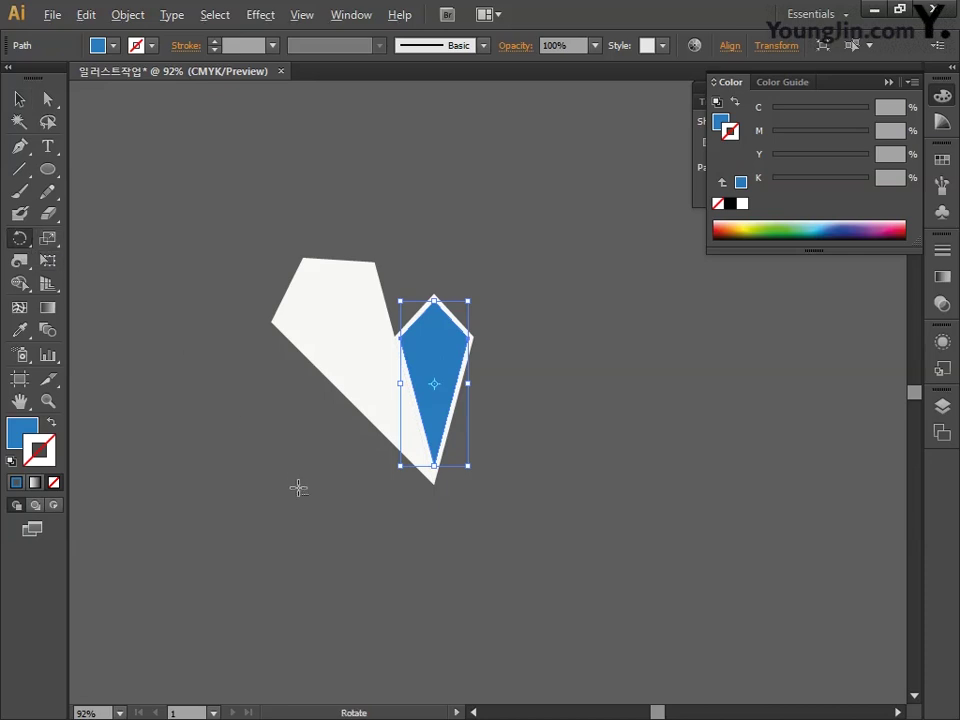
pyautogui.keyDown('alt'); pyautogui.click(434, 486); pyautogui.keyUp('alt')
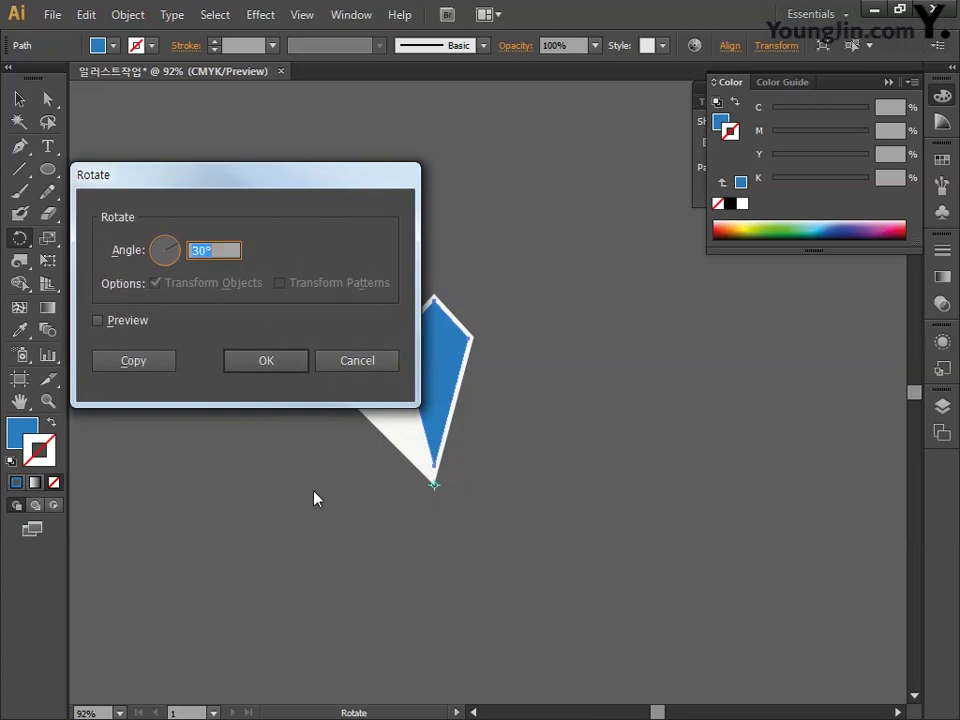
pyautogui.write('30')
pyautogui.click(256, 363)
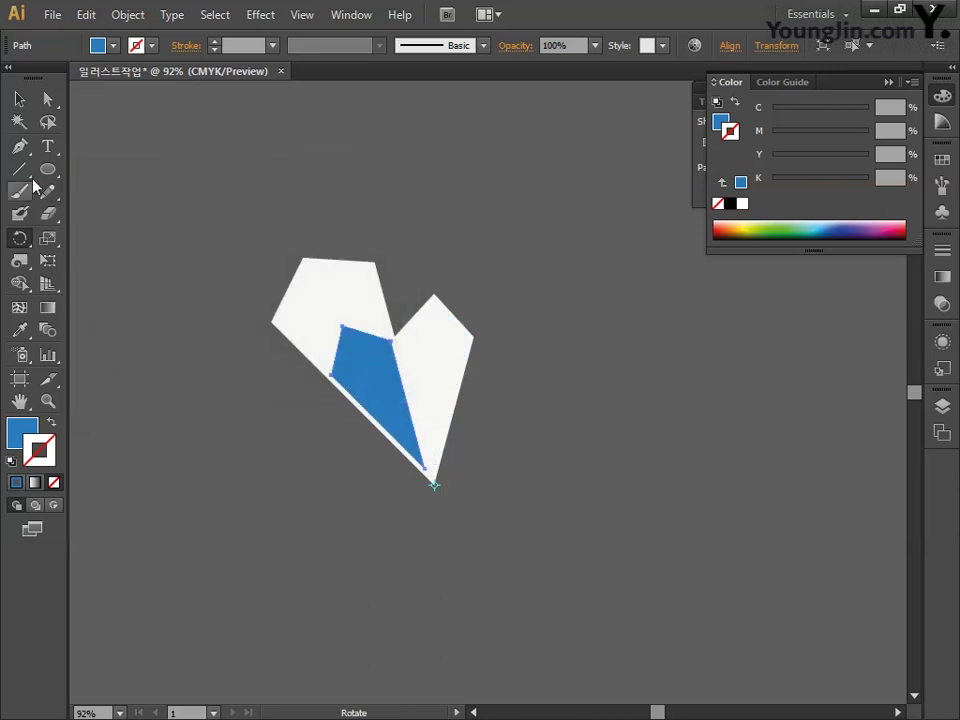
# Draw a closed triangle with the Pen tool over the outer half of the right petal, from the lower tip through its right and top corners.
pyautogui.click(19, 146)
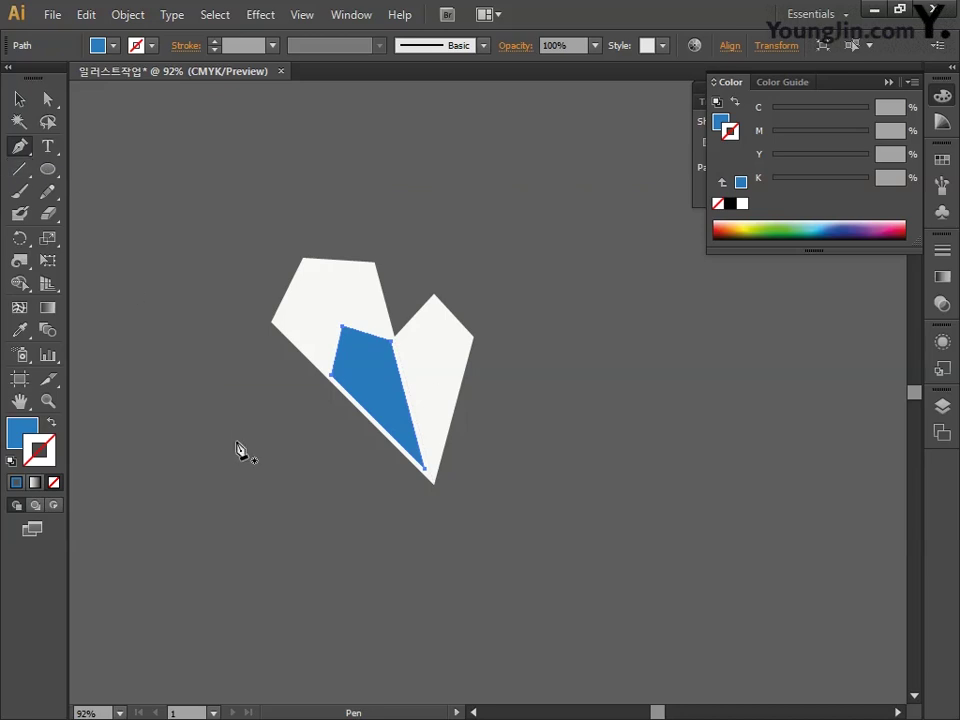
pyautogui.click(433, 484)
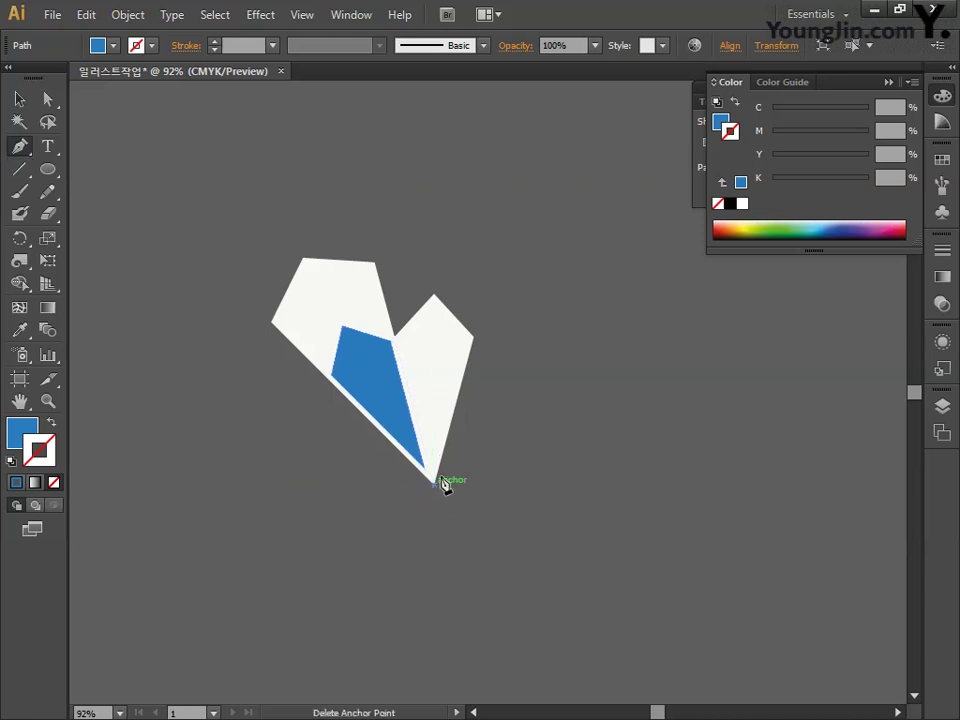
pyautogui.click(473, 338)
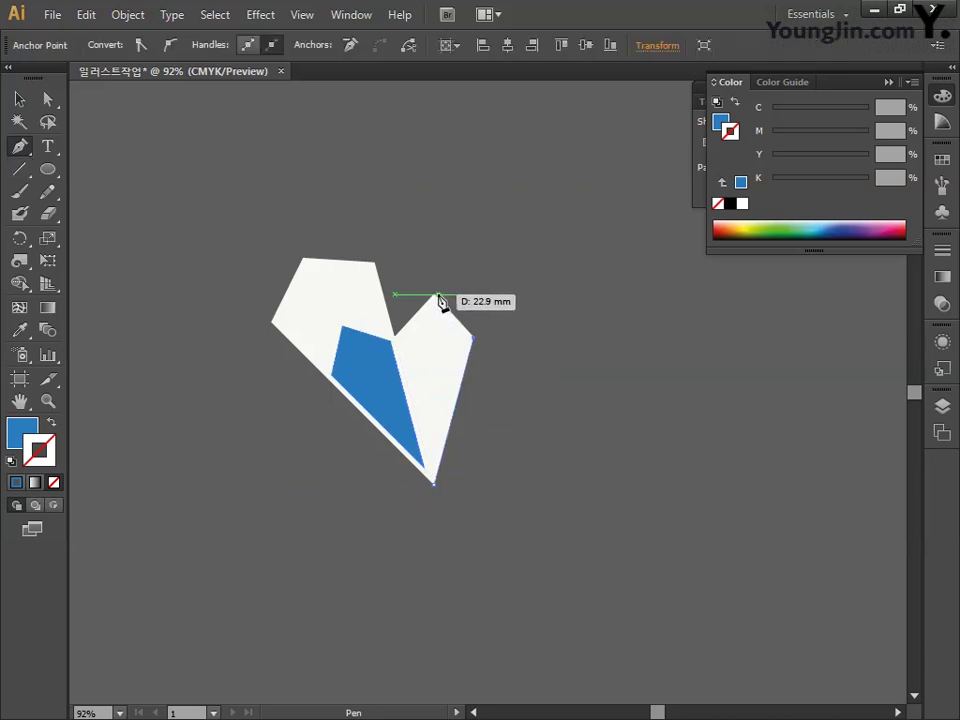
pyautogui.click(433, 296)
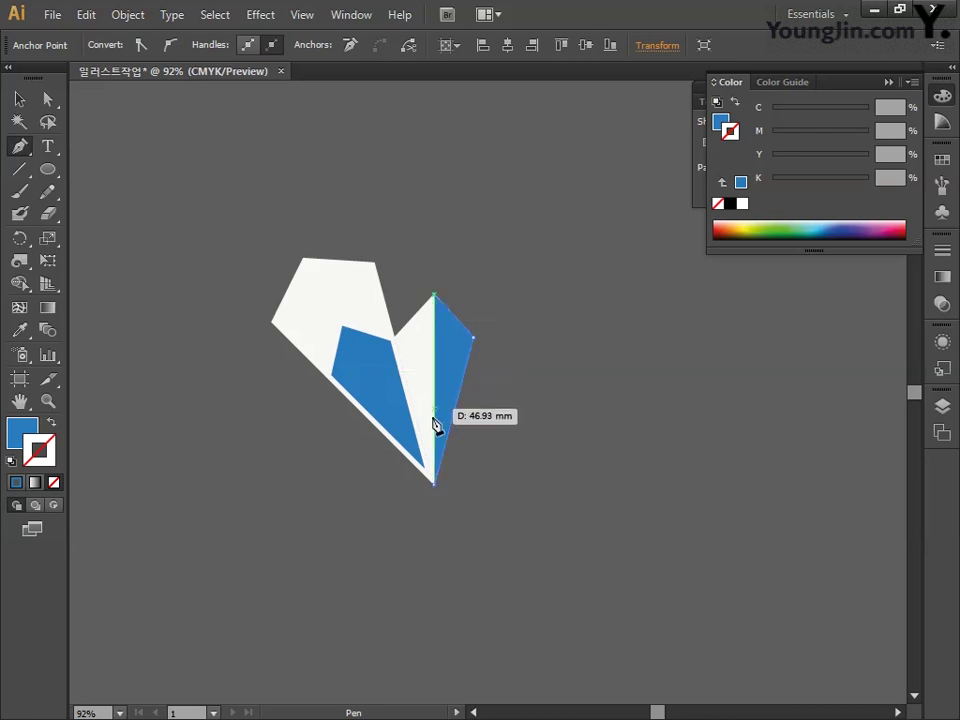
pyautogui.click(434, 484)
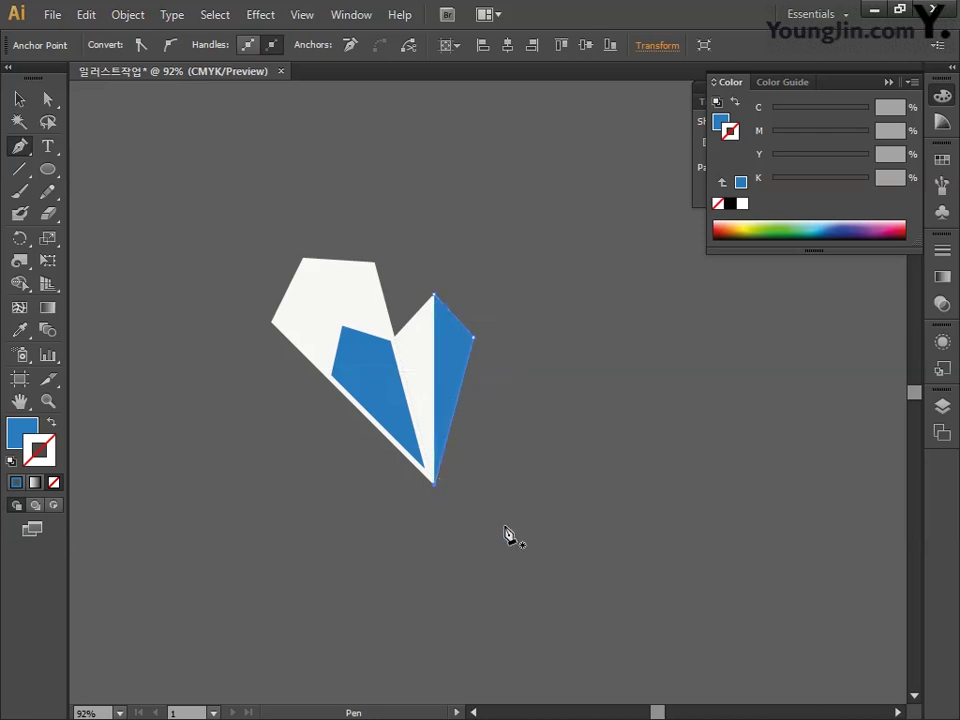
# Fill the new triangle on the right petal with light blue C 50, M 11, Y 0, K 0.
pyautogui.doubleClick(22, 432)
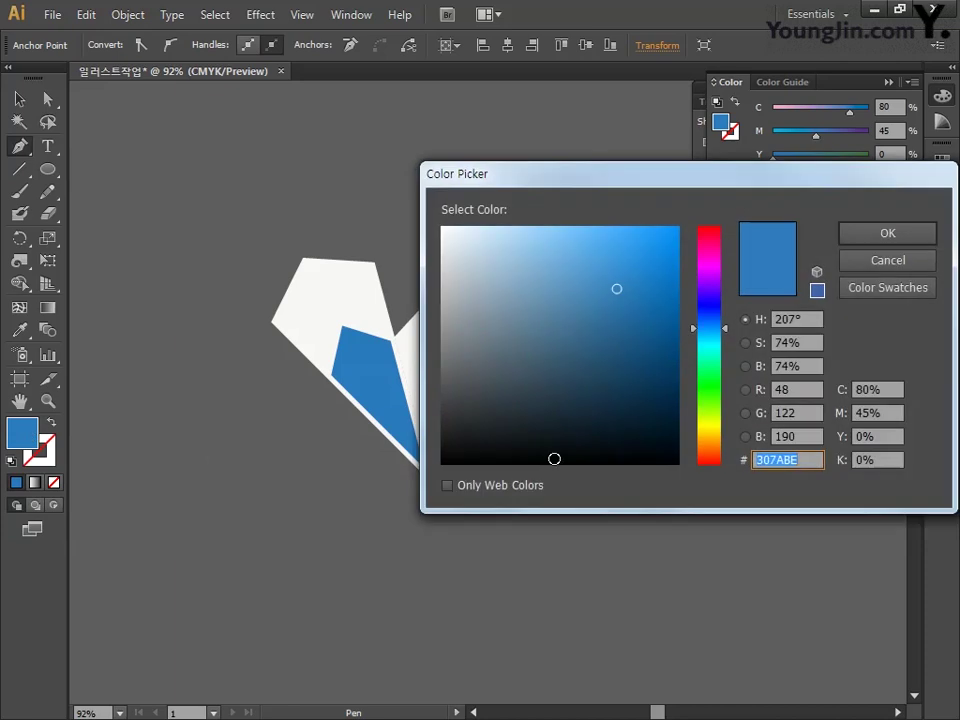
pyautogui.press('Tab')
pyautogui.write('50')
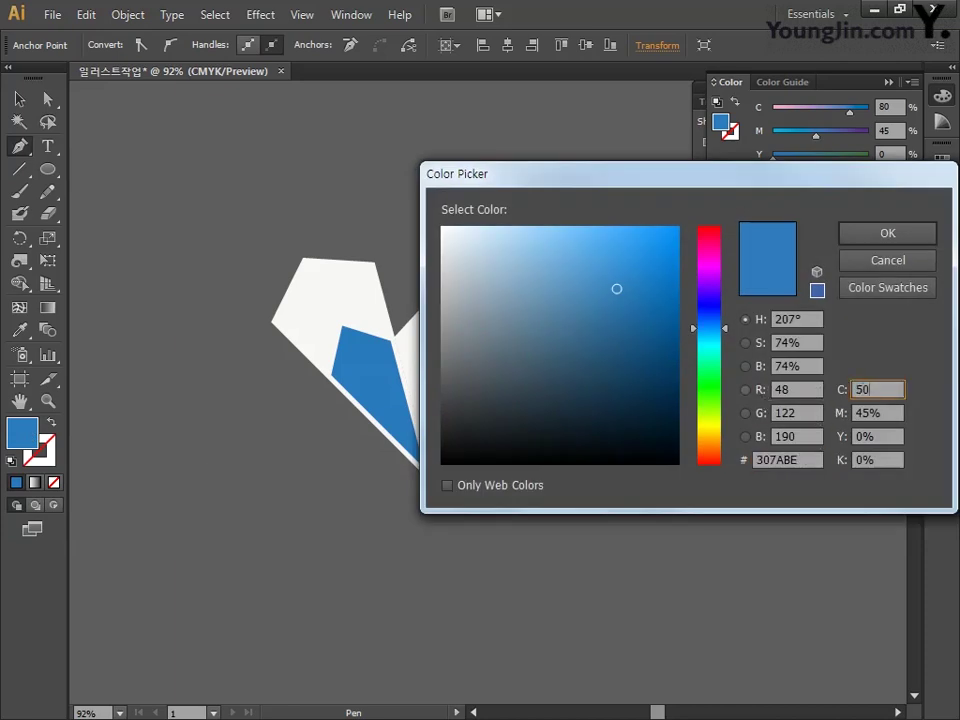
pyautogui.press('Tab')
pyautogui.write('11')
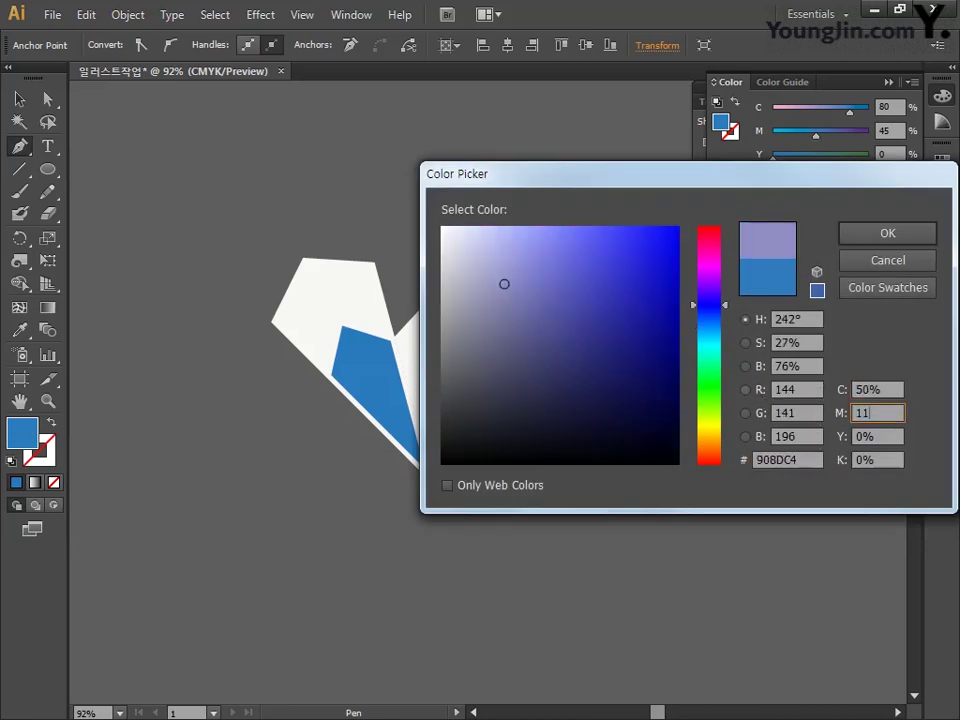
pyautogui.press('Tab')
pyautogui.write('0')
pyautogui.press('Tab')
pyautogui.write('0')
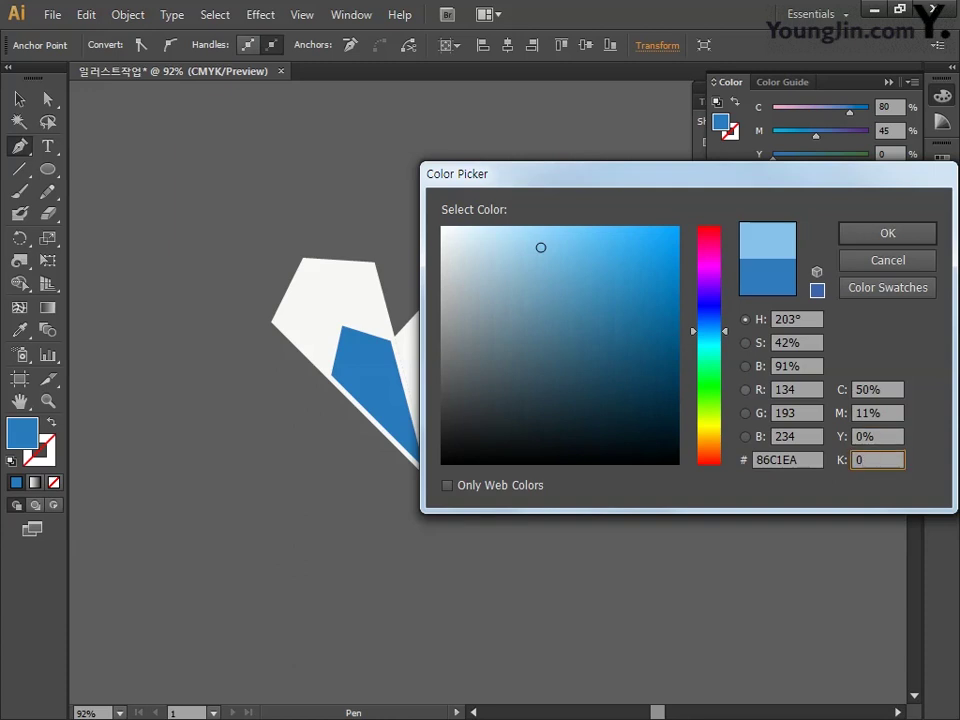
pyautogui.click(887, 233)
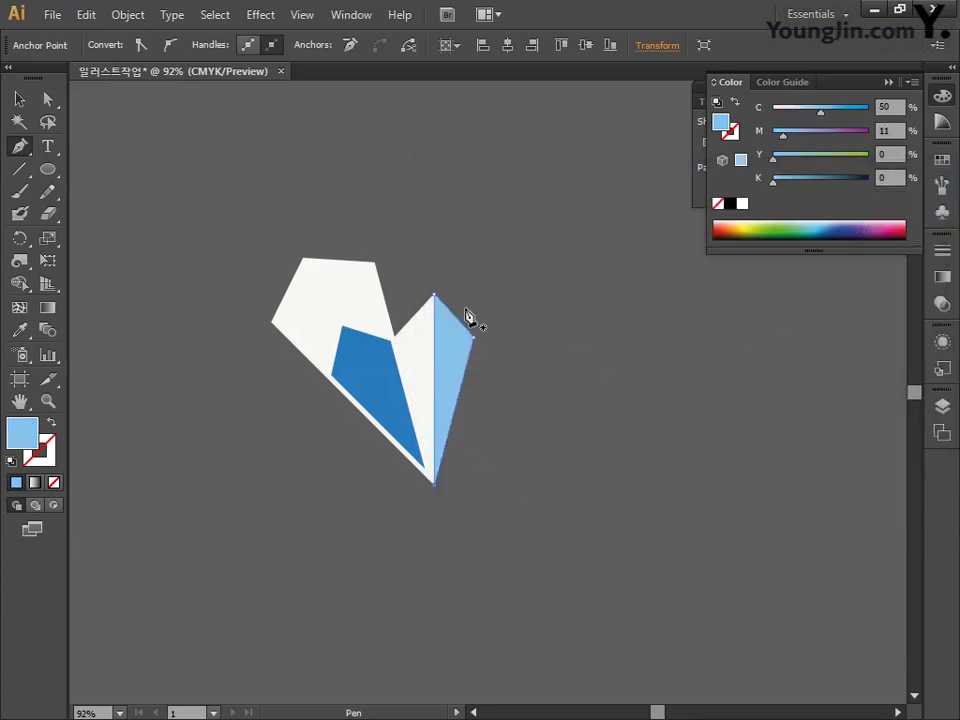
# Create an inset copy of the right petal's light blue triangle with Offset Path at -2 mm and Miter joins.
pyautogui.click(128, 14)
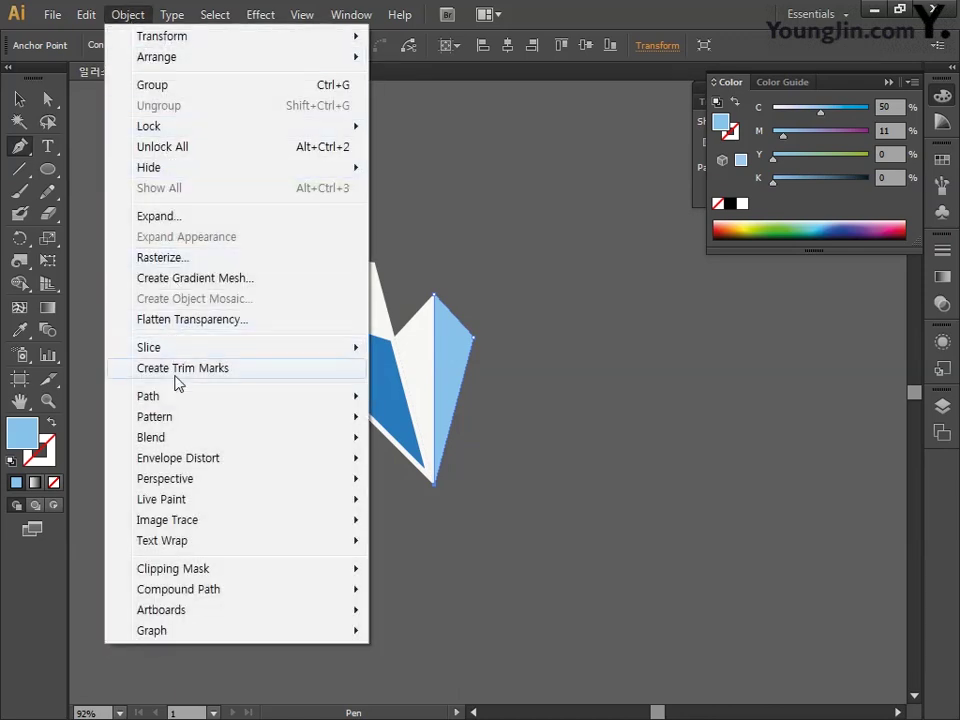
pyautogui.moveTo(176, 398)
pyautogui.click(432, 465)
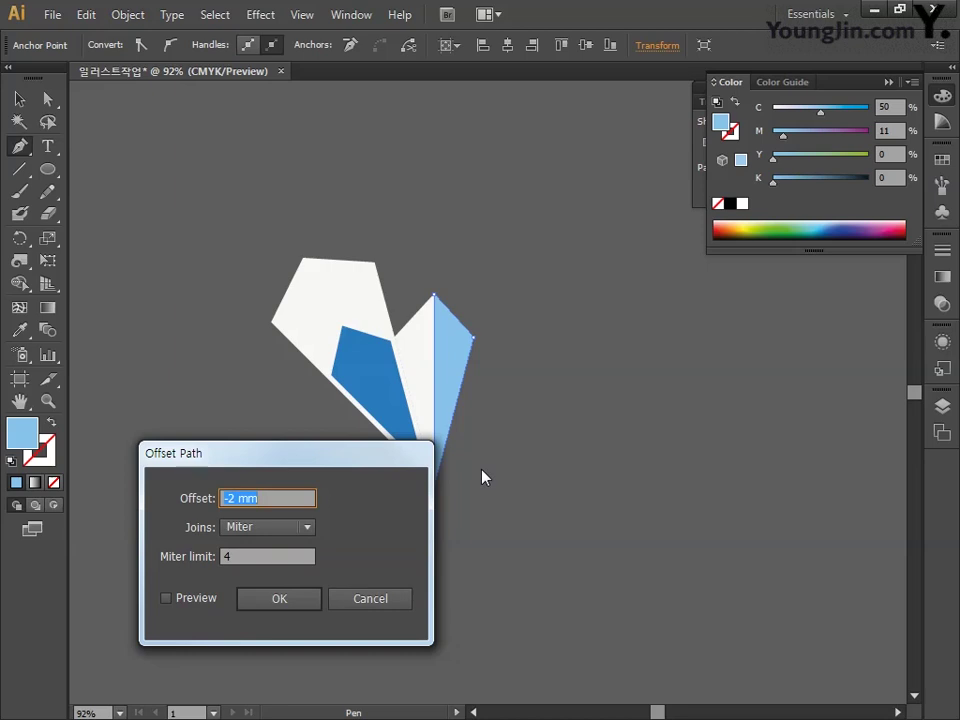
pyautogui.click(166, 598)
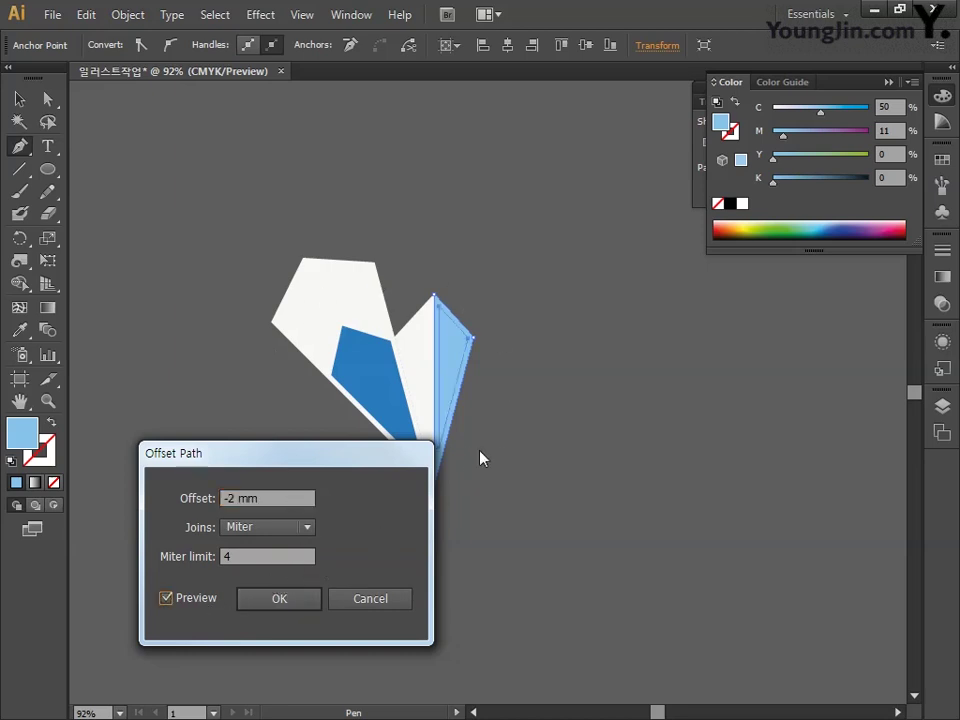
pyautogui.click(295, 603)
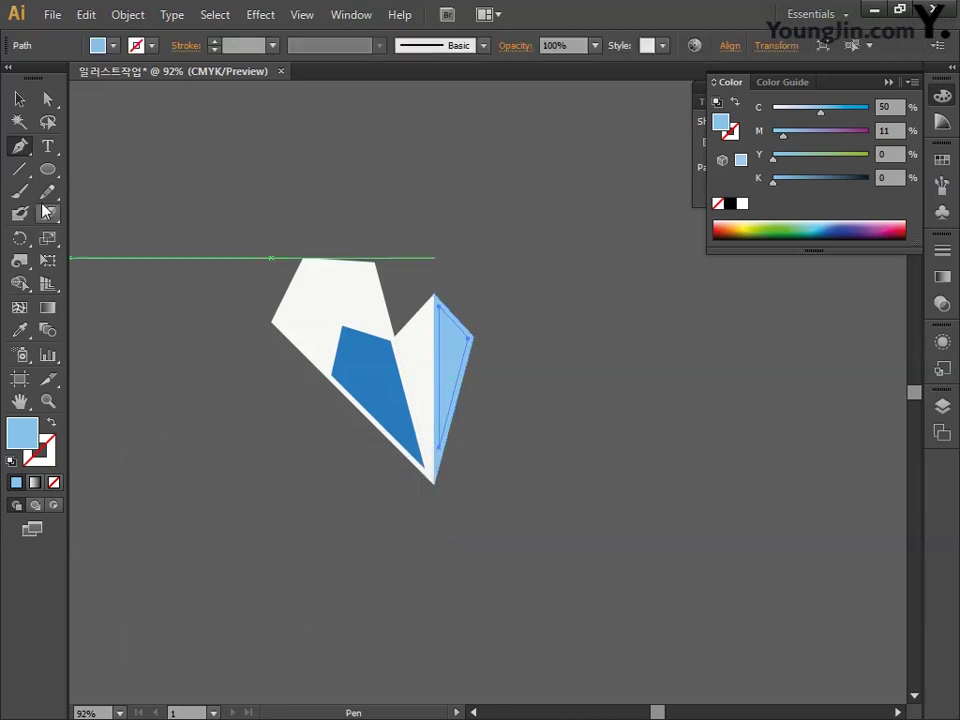
# Delete the larger original triangle on the right petal, keeping only its light blue inset copy.
pyautogui.click(21, 99)
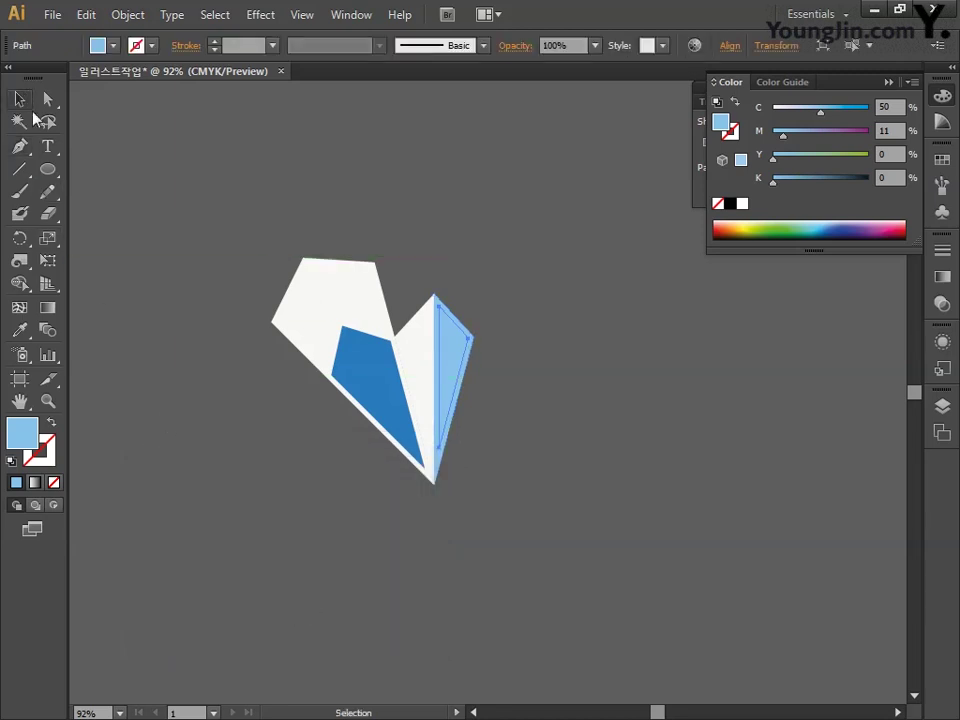
pyautogui.click(440, 345)
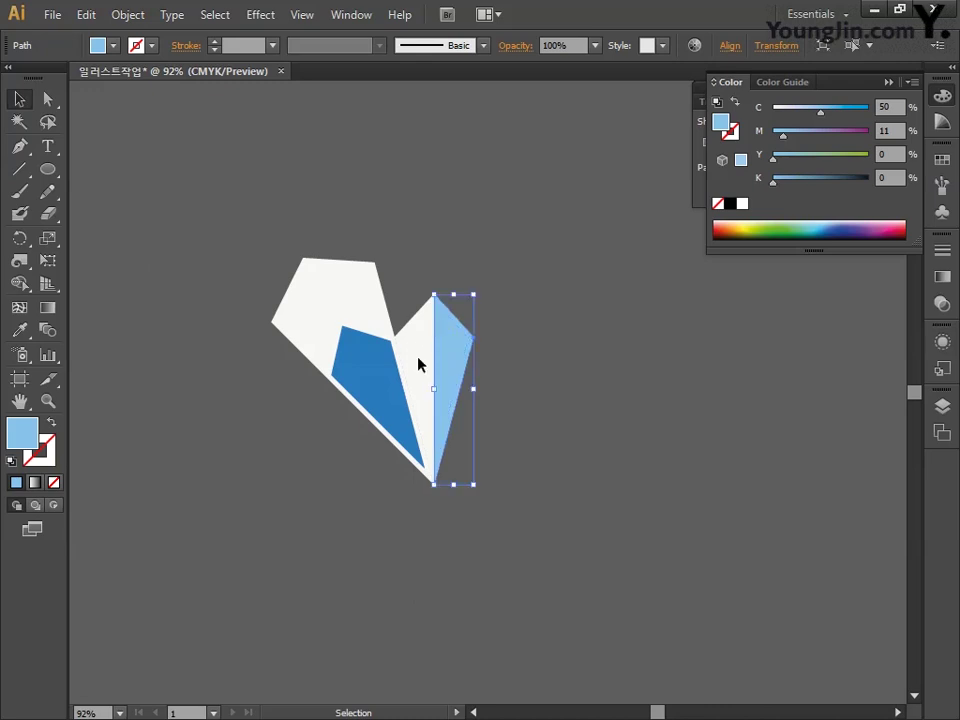
pyautogui.click(263, 570)
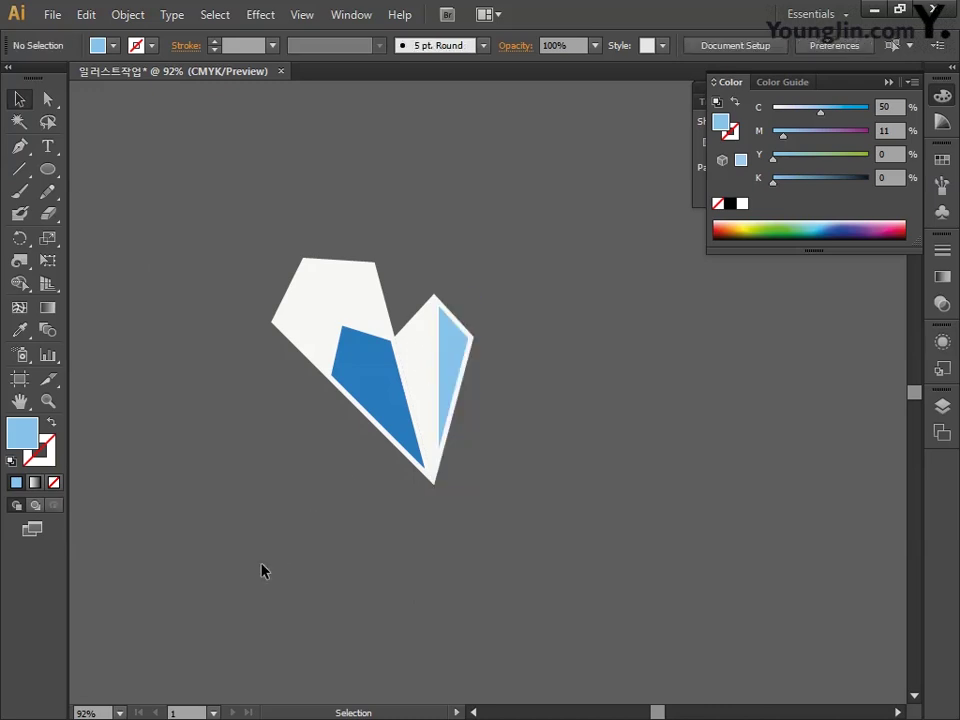
# Draw a closed light blue triangle with the Pen tool joining the left petal's top-left corner, the lower tip and the far-left corner.
pyautogui.click(19, 146)
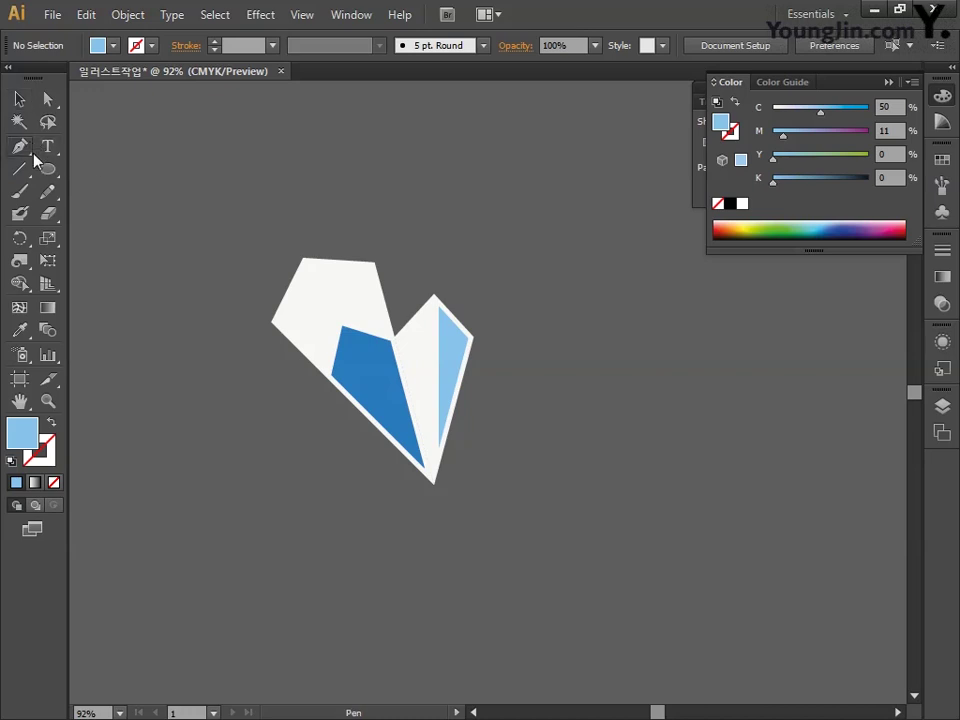
pyautogui.click(305, 261)
pyautogui.click(434, 484)
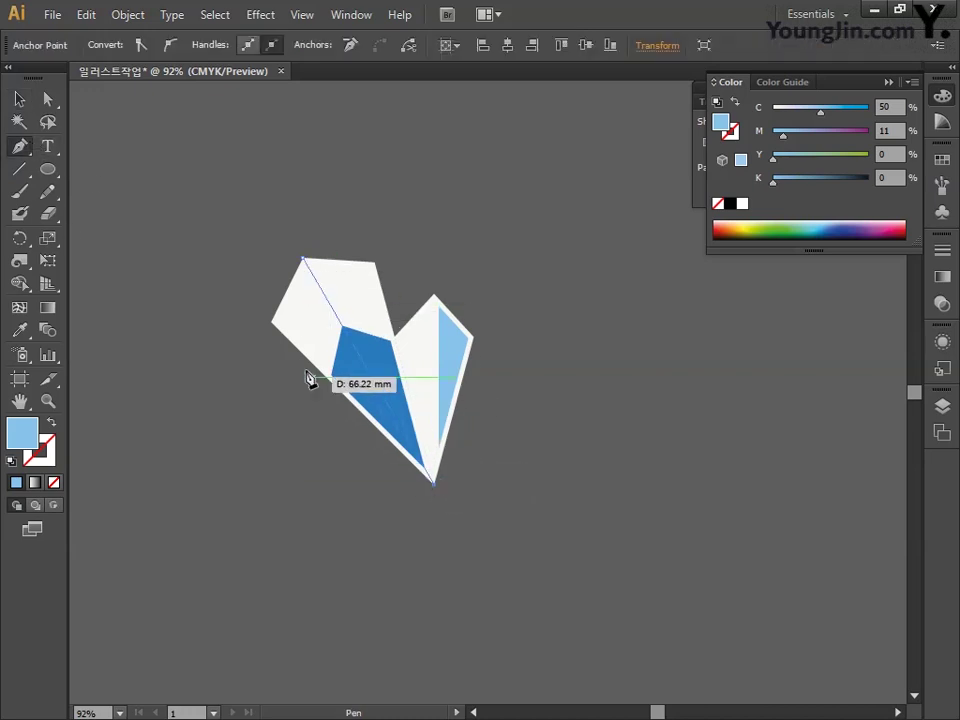
pyautogui.click(272, 322)
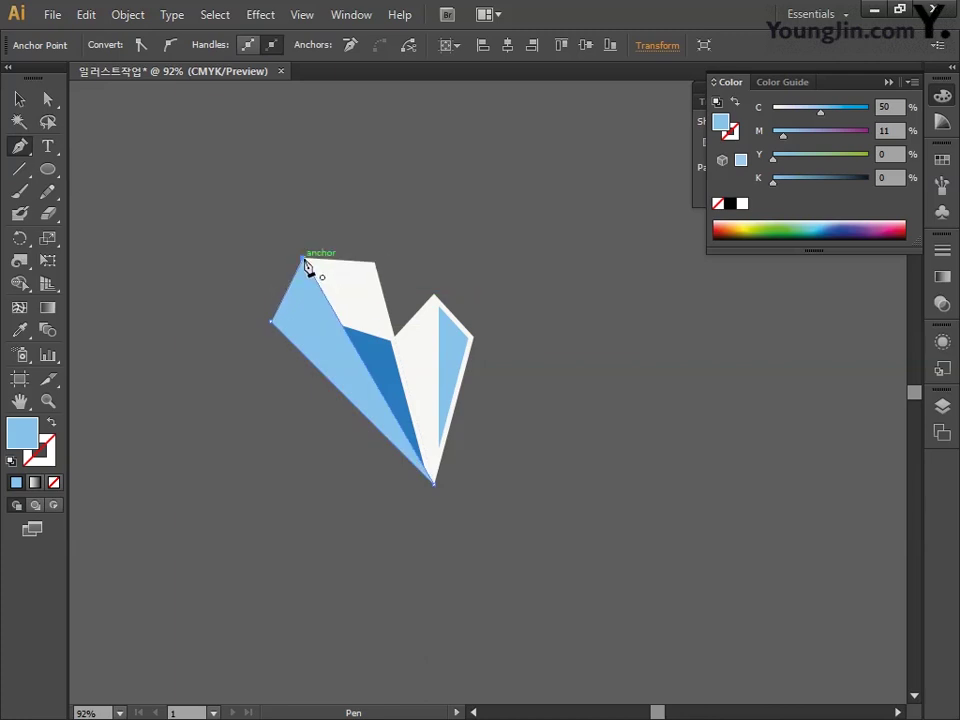
pyautogui.click(305, 261)
# Create an inset copy of the left petal's light blue triangle with Offset Path at -2 mm and Miter joins.
pyautogui.click(128, 15)
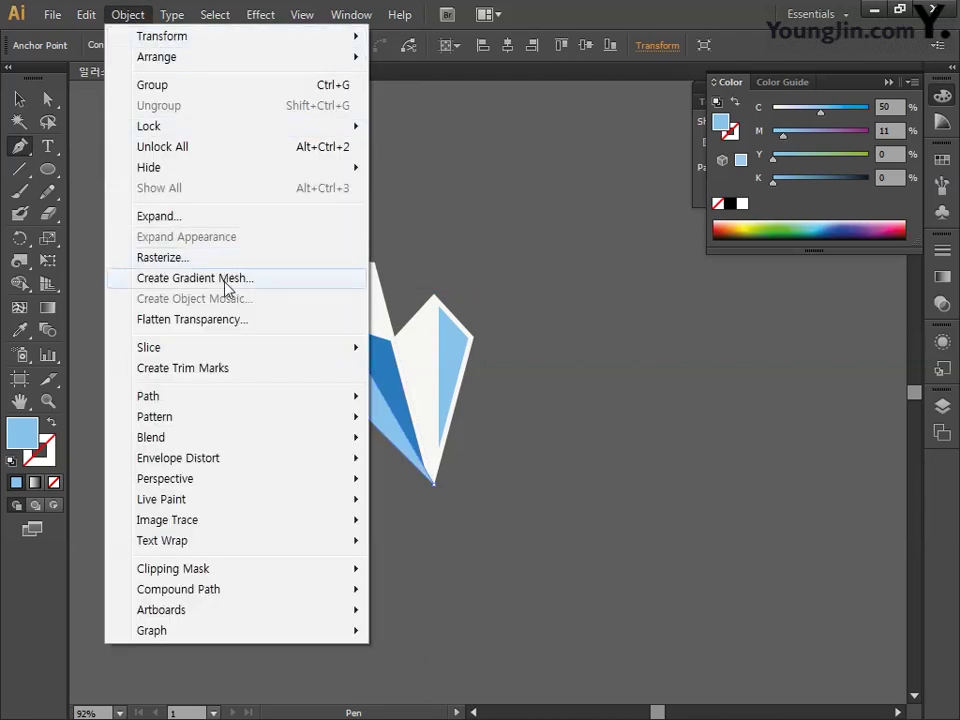
pyautogui.moveTo(223, 397)
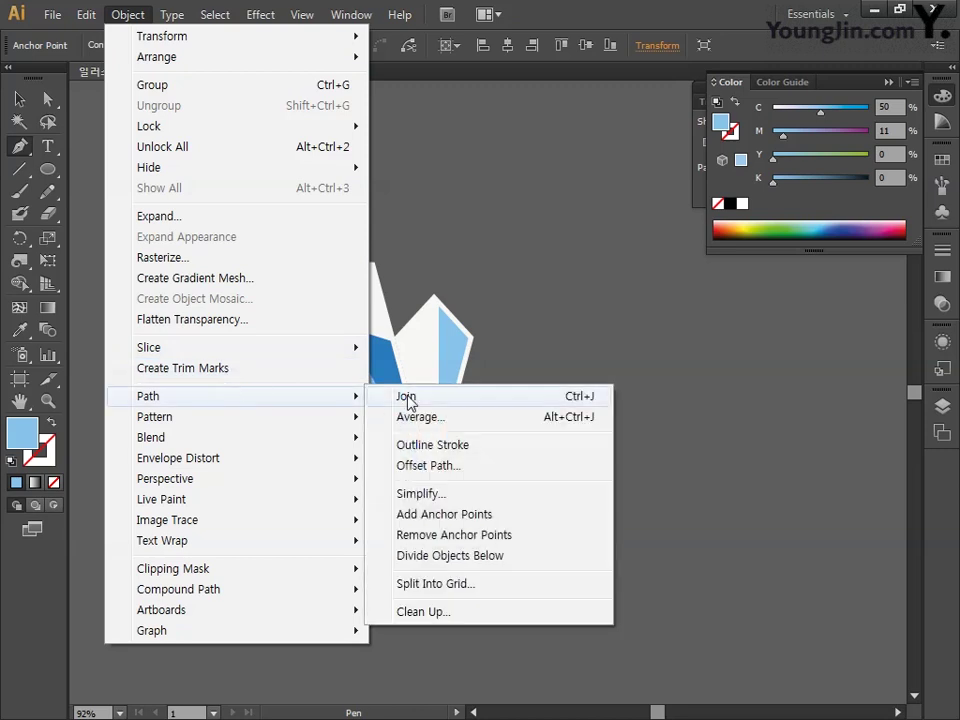
pyautogui.click(424, 466)
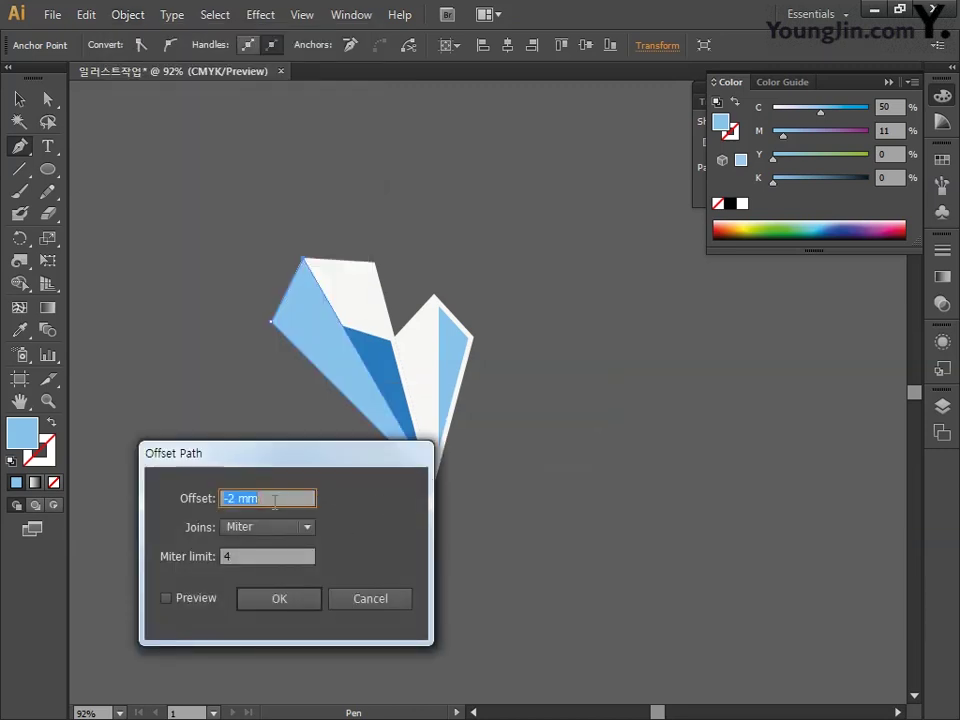
pyautogui.click(305, 601)
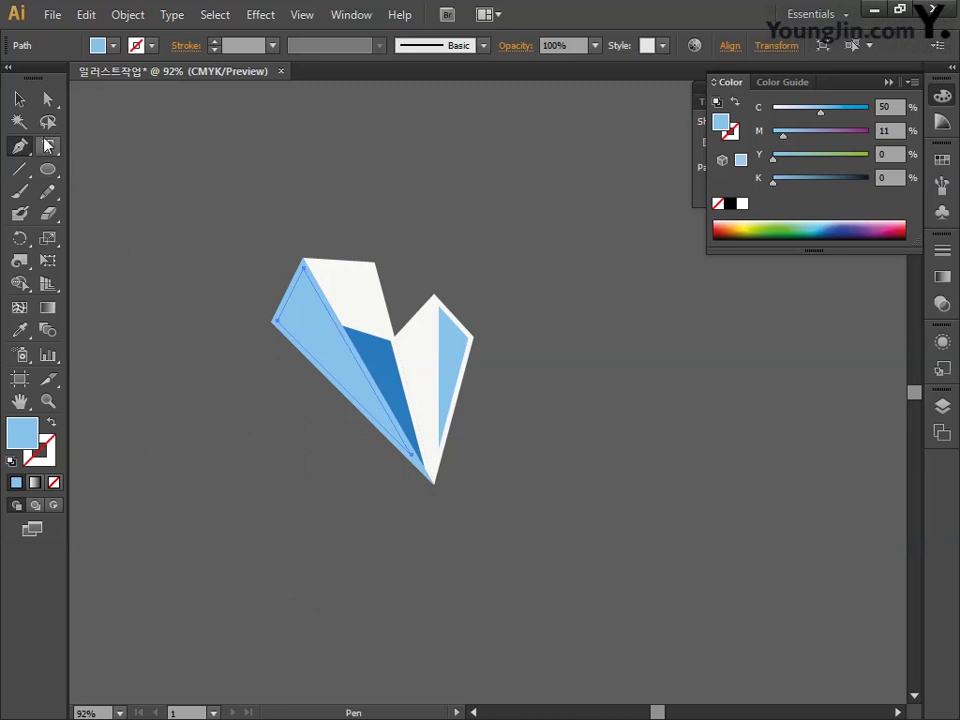
# Delete the larger original triangle on the left petal, keeping only its light blue inset copy.
pyautogui.click(18, 100)
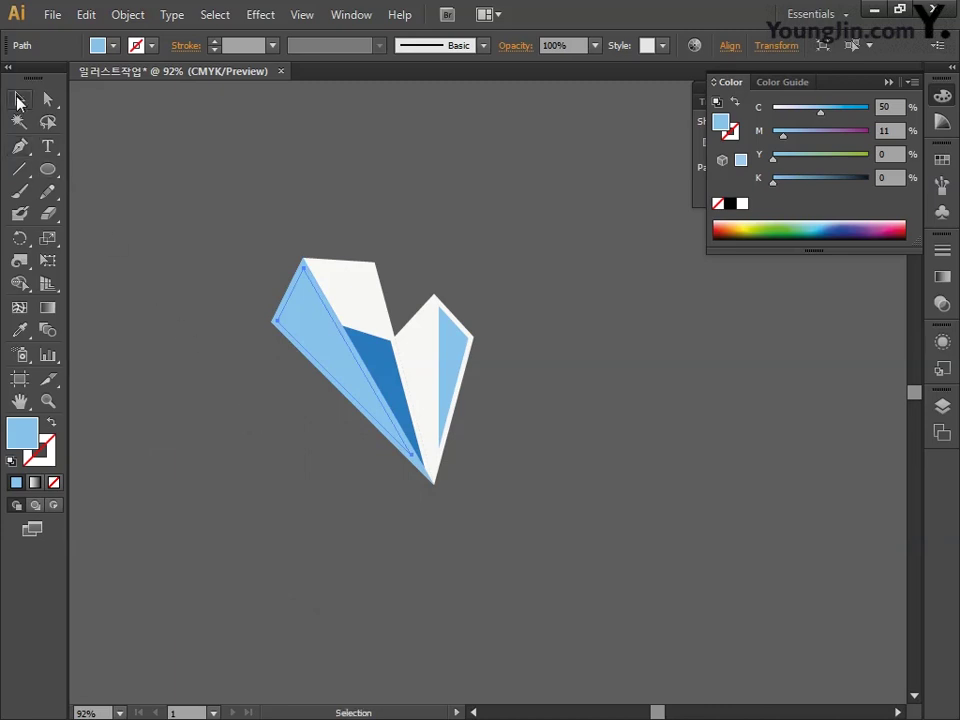
pyautogui.click(300, 279)
pyautogui.click(148, 298)
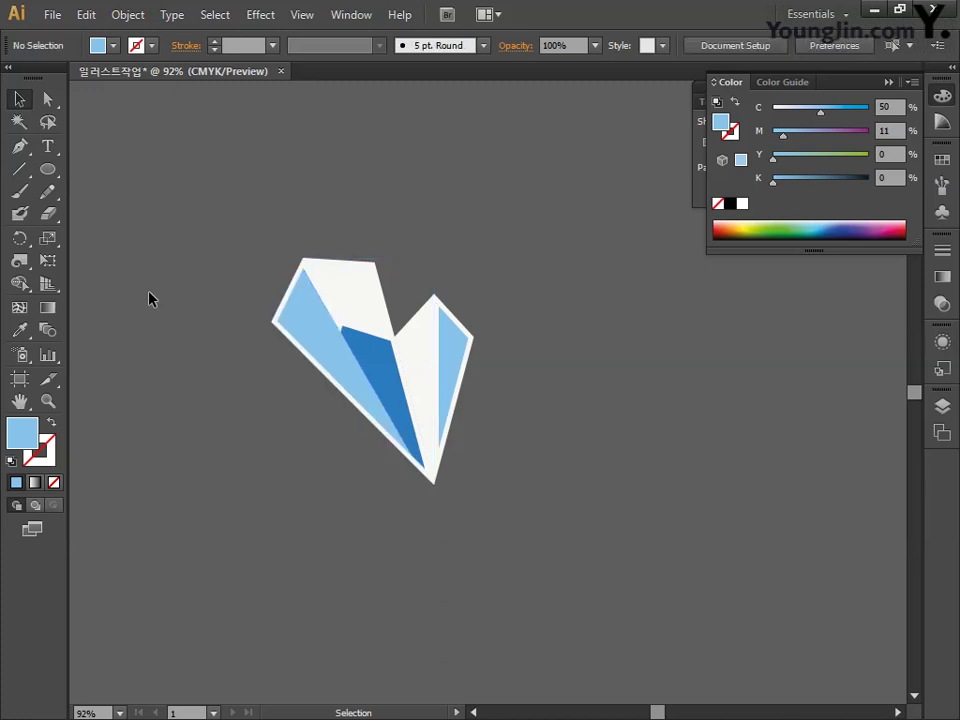
# Add anchor points on both long edges of the left light blue triangle beside the dark blue petal, and remove its lower tip anchor.
pyautogui.click(22, 146)
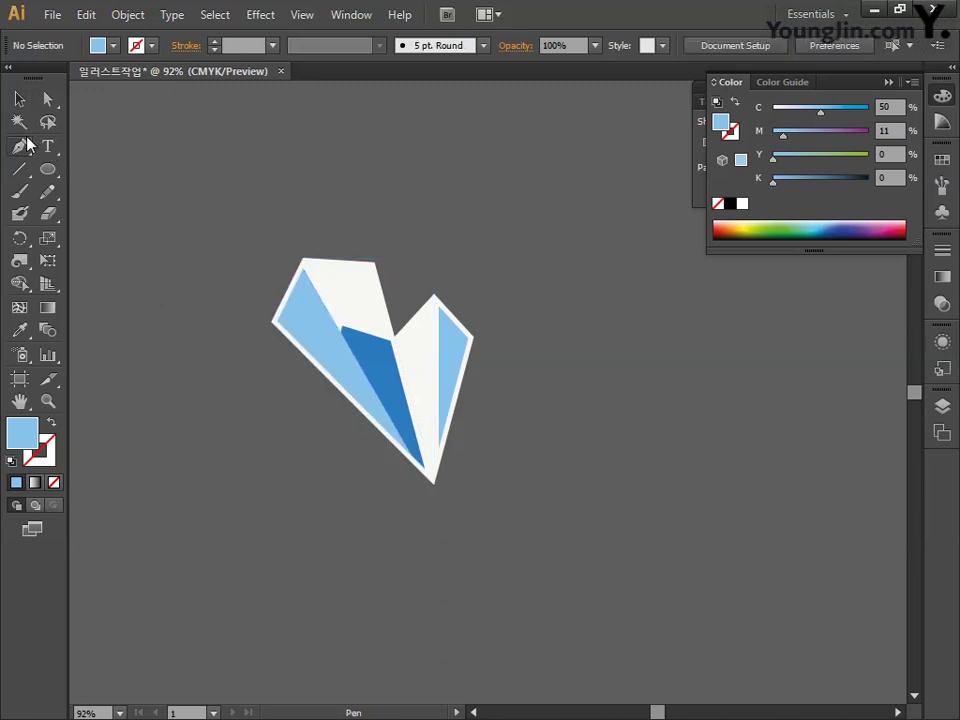
pyautogui.hotkey('ctrl', '+')
pyautogui.hotkey('ctrl', '+')
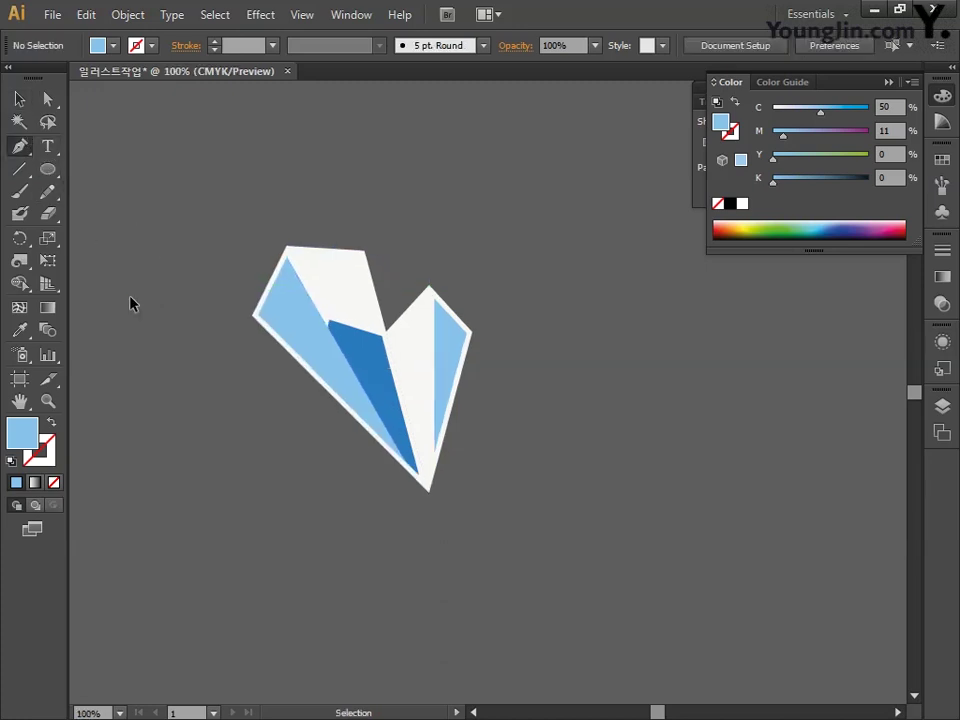
pyautogui.hotkey('ctrl', '+')
pyautogui.moveTo(289, 334); pyautogui.dragTo(475, 357)
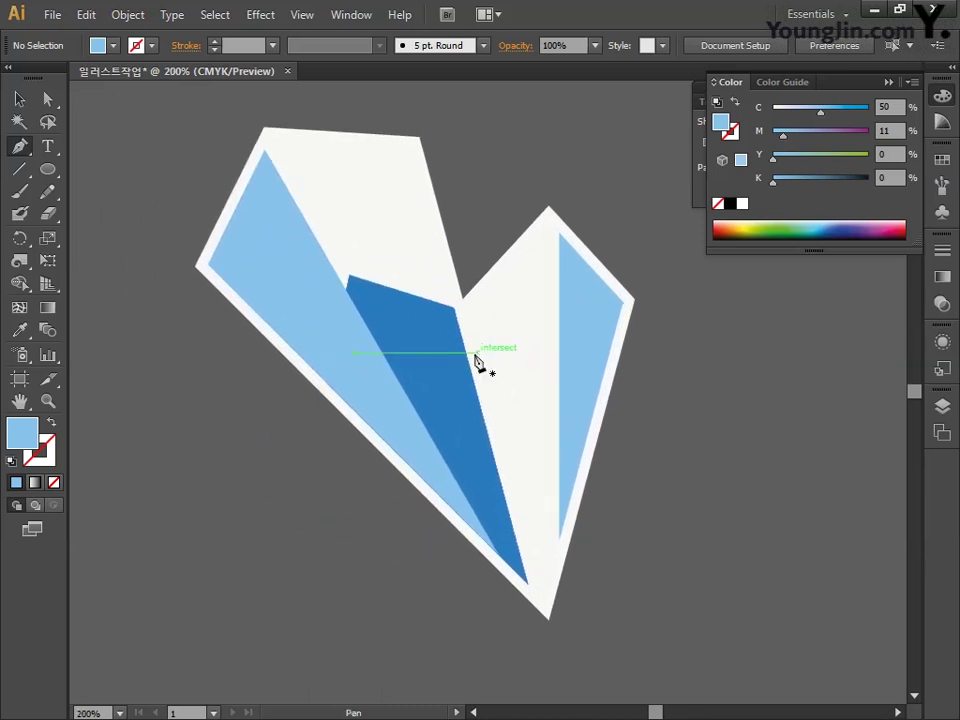
pyautogui.click(304, 361)
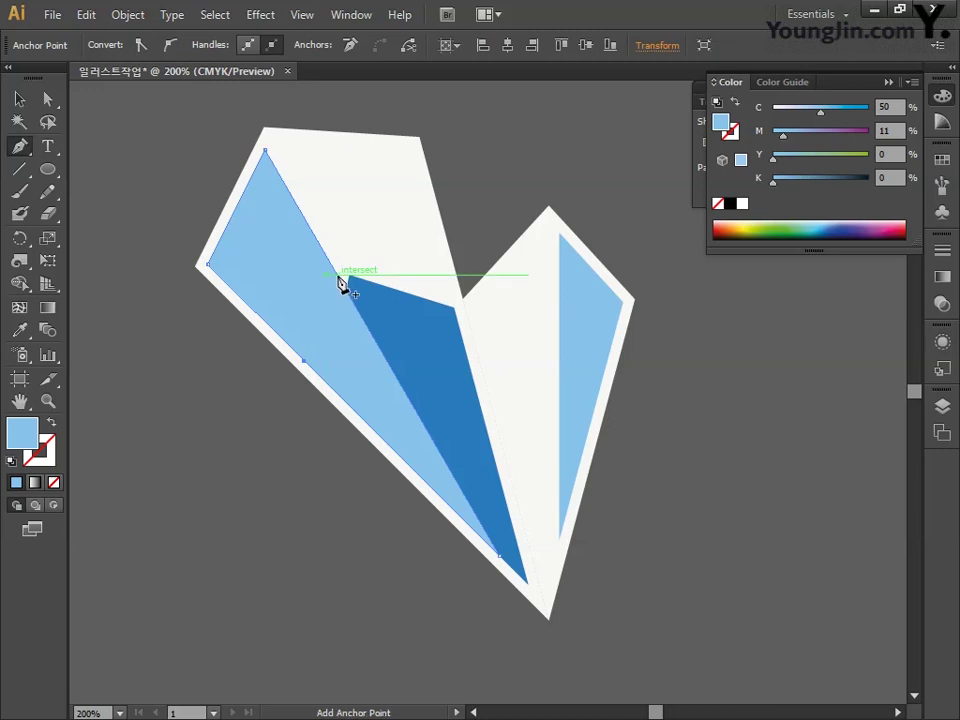
pyautogui.click(502, 565)
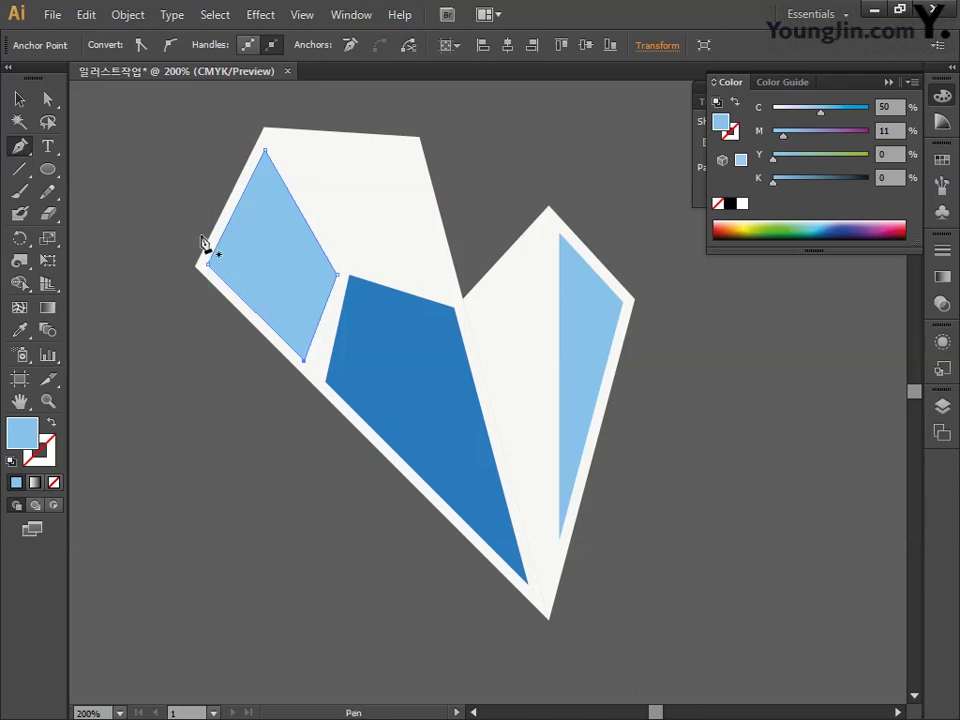
# Move the lower anchor of the left light blue shape slightly down-right so its edge runs parallel to the dark blue petal.
pyautogui.click(47, 99)
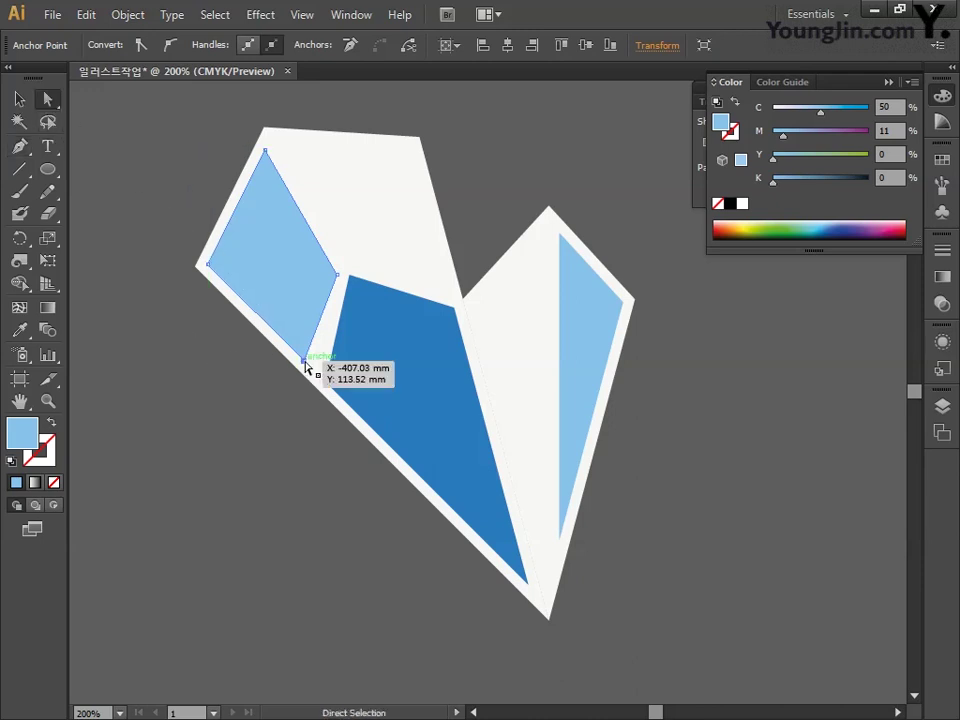
pyautogui.moveTo(305, 362)
pyautogui.mouseDown()
pyautogui.moveTo(320, 380)
pyautogui.moveTo(314, 371)
pyautogui.mouseUp()
pyautogui.click(343, 279)
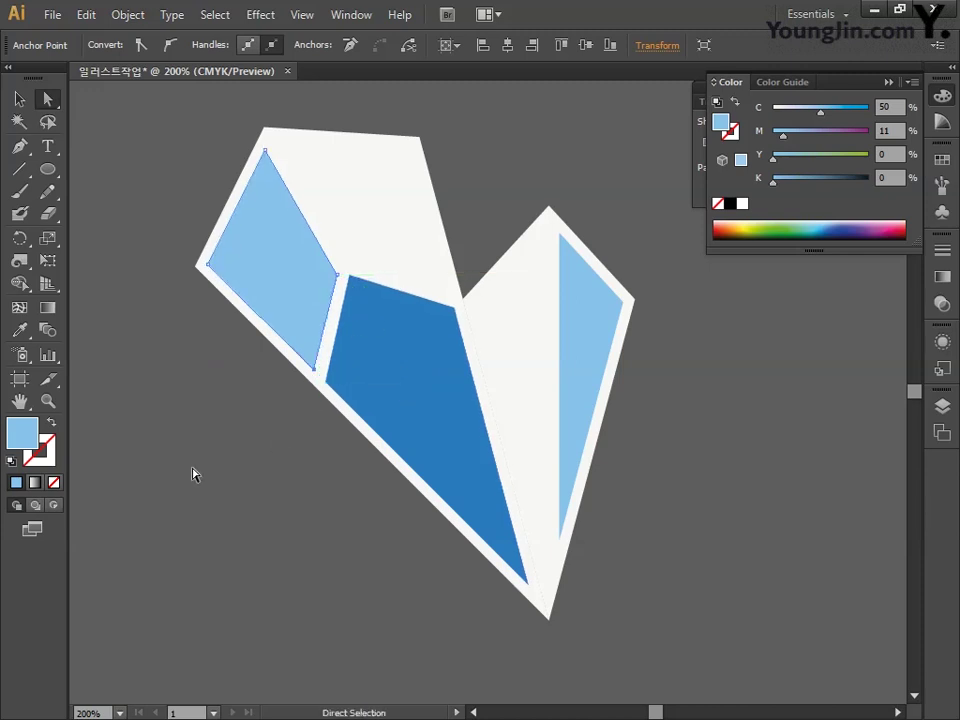
pyautogui.hotkey('ctrl', '-')
pyautogui.hotkey('ctrl', '-')
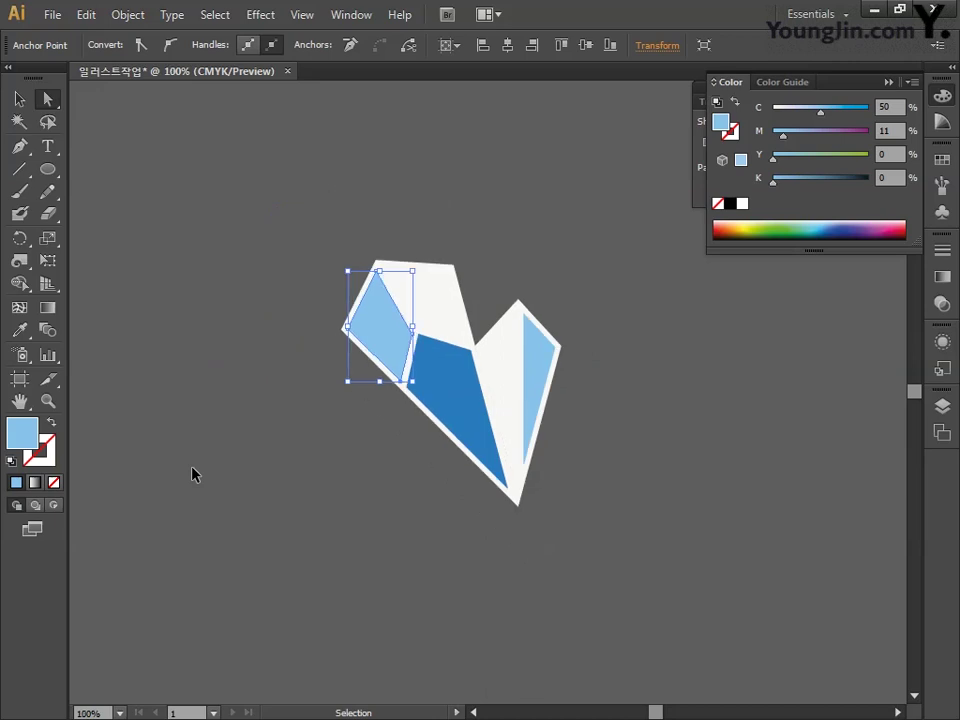
pyautogui.click(20, 98)
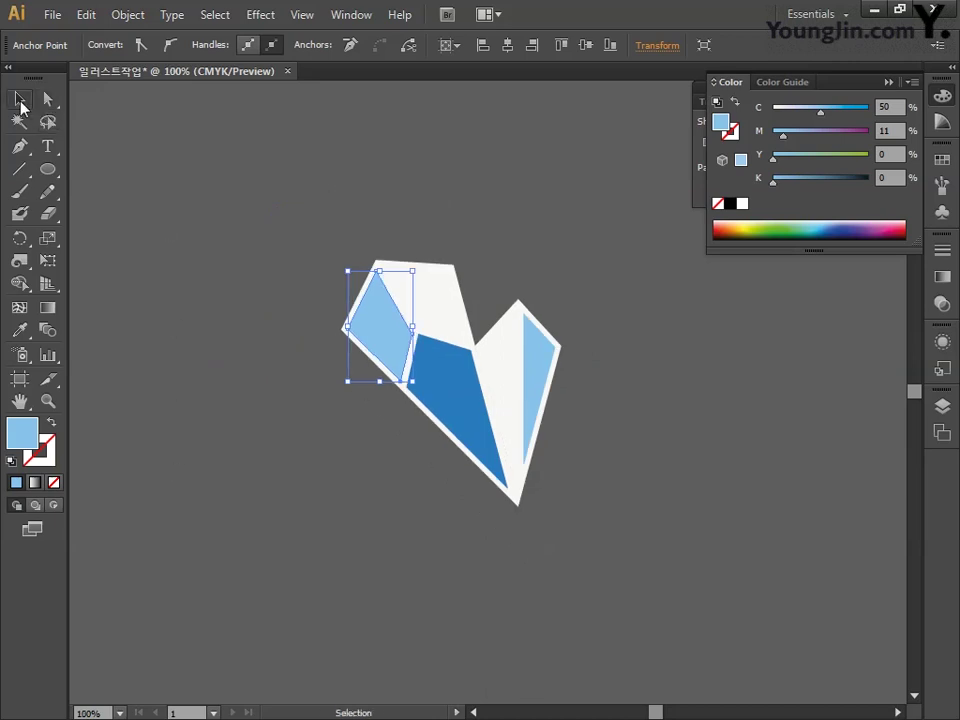
# Deselect the left light blue facet and unlock all locked petal artwork.
pyautogui.click(224, 350)
pyautogui.click(128, 14)
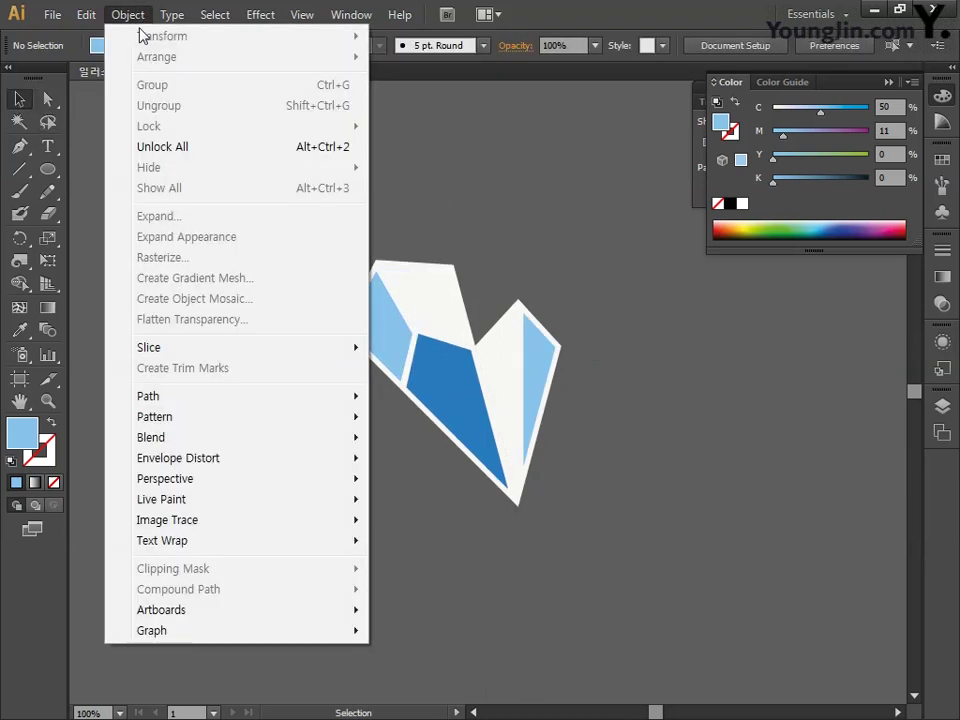
pyautogui.click(160, 146)
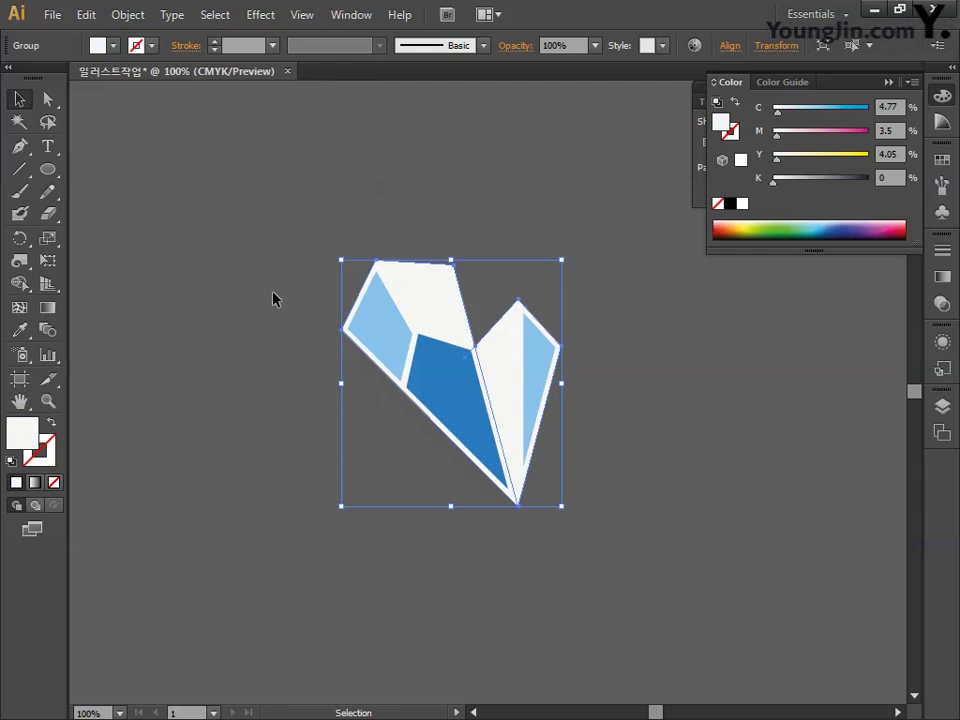
# Select both petals with all their facets and create a copy rotated 60° about their shared lower tip.
pyautogui.moveTo(273, 231); pyautogui.dragTo(621, 577)
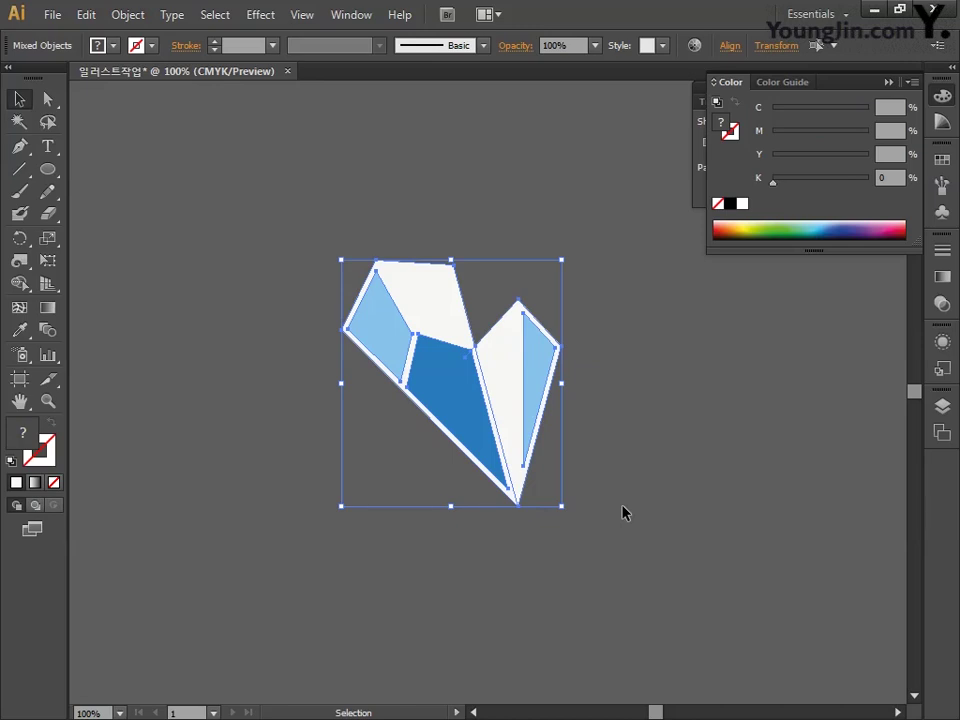
pyautogui.click(24, 240)
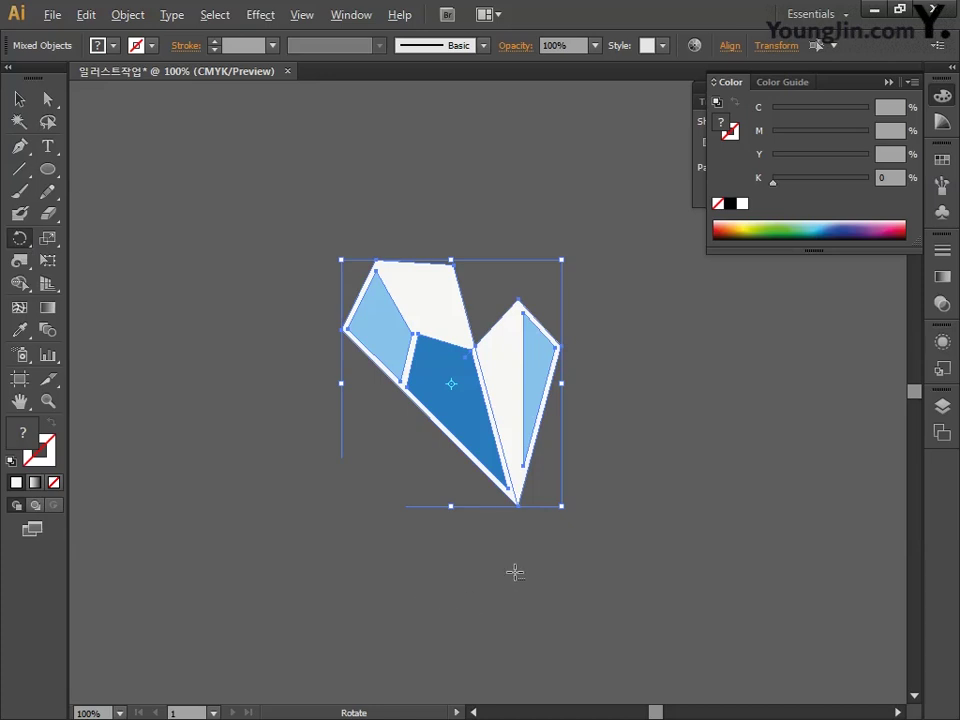
pyautogui.keyDown('alt'); pyautogui.click(519, 508); pyautogui.keyUp('alt')
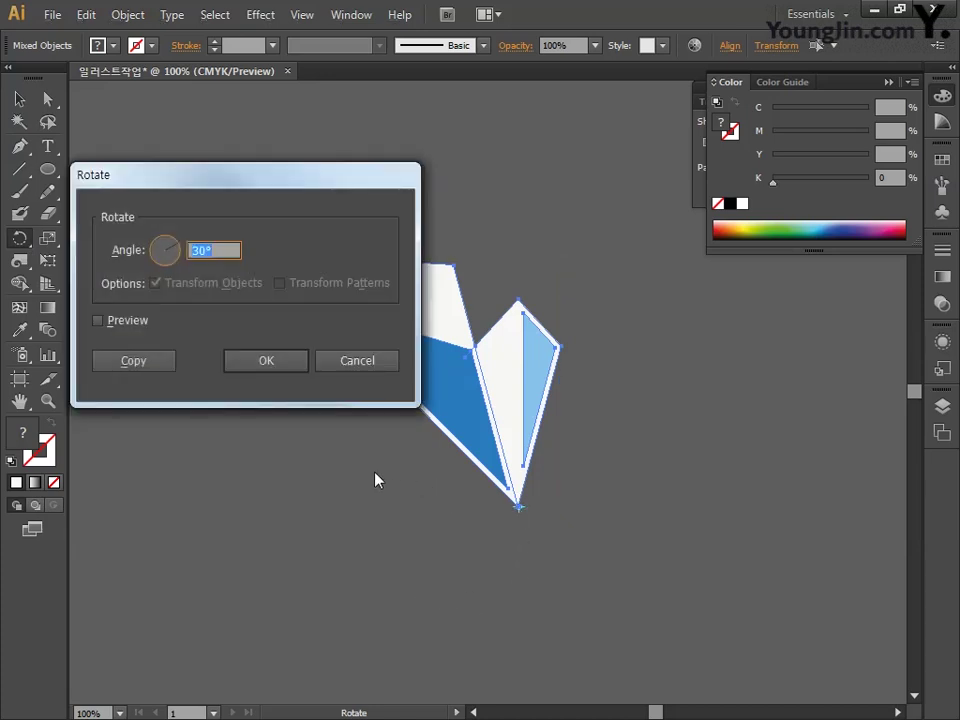
pyautogui.write('60')
pyautogui.click(133, 361)
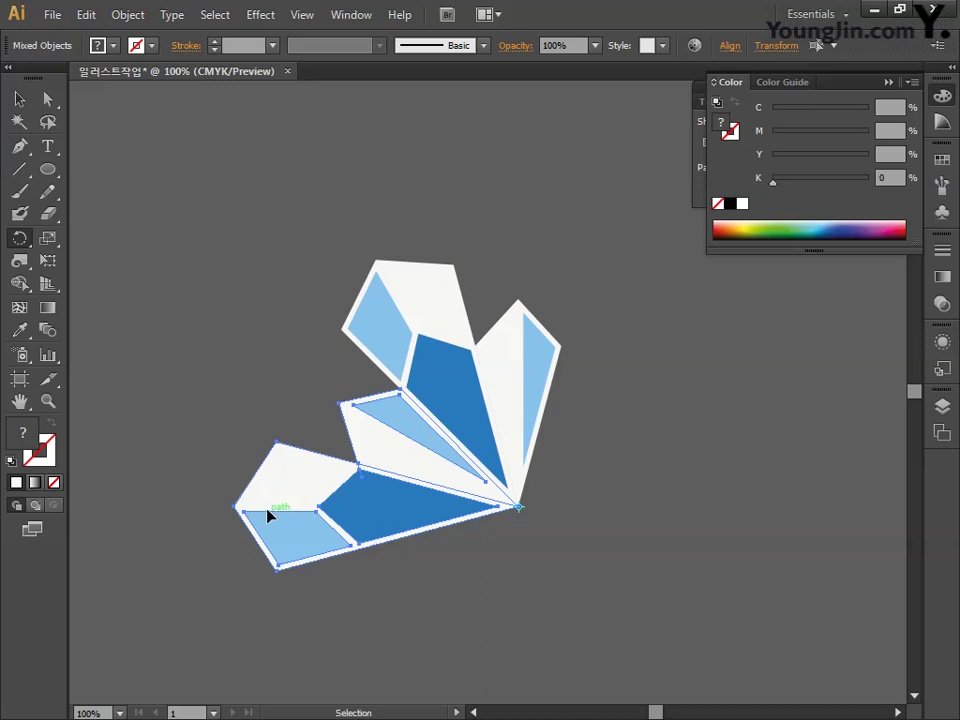
# Repeat the rotated copy four more times to complete a six-armed snowflake around the shared tip.
pyautogui.hotkey('ctrl', 'd')
pyautogui.hotkey('ctrl', 'd')
pyautogui.hotkey('ctrl', 'd')
pyautogui.hotkey('ctrl', 'd')
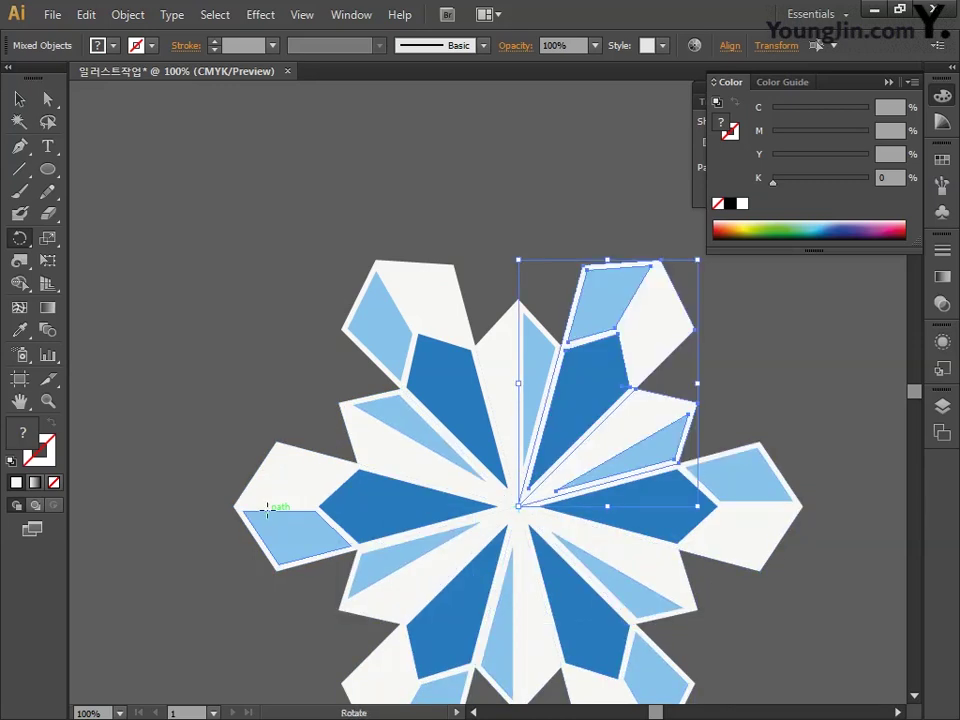
pyautogui.moveTo(259, 480); pyautogui.dragTo(178, 285)
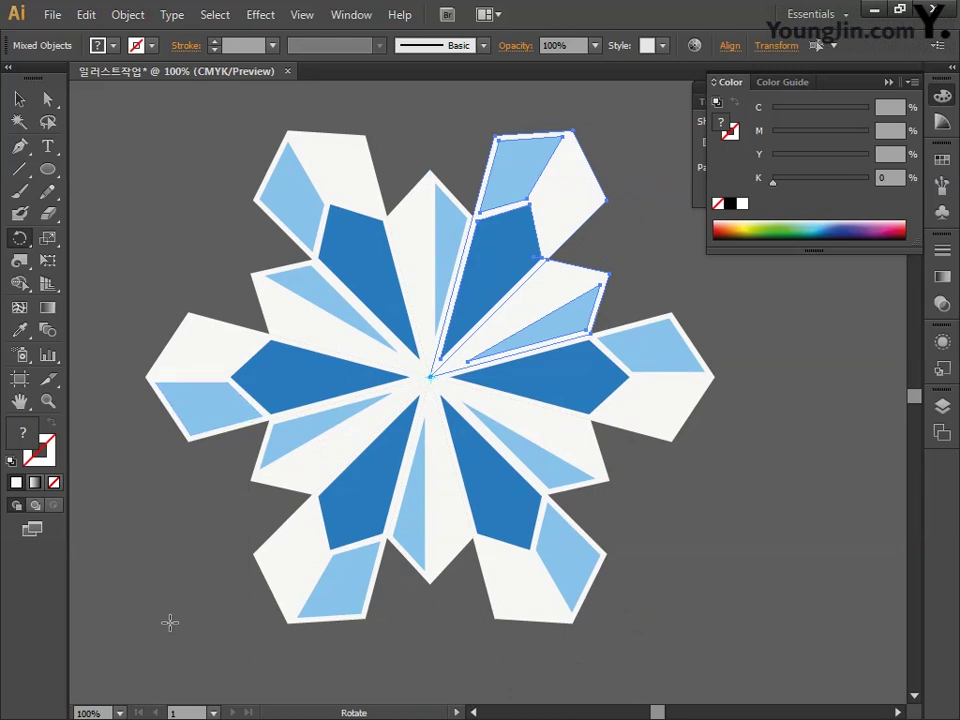
# Select the light gray petal shapes of all six snowflake arms and group them.
pyautogui.click(19, 100)
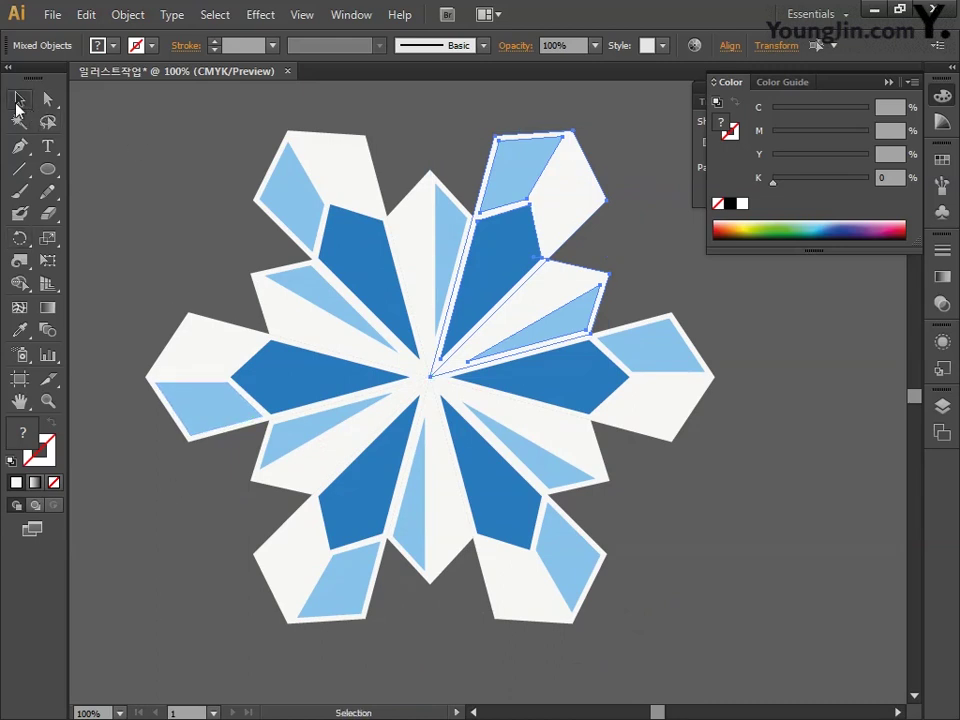
pyautogui.click(332, 161)
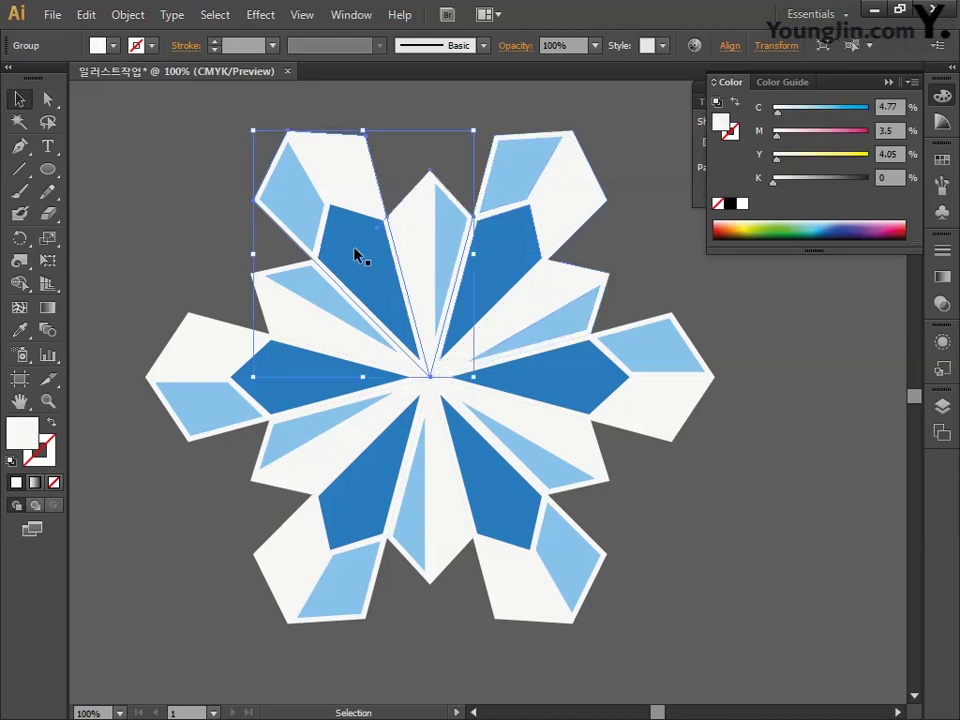
pyautogui.keyDown('shift'); pyautogui.click(315, 325); pyautogui.keyUp('shift')
pyautogui.keyDown('shift'); pyautogui.click(305, 326); pyautogui.keyUp('shift')
pyautogui.keyDown('shift'); pyautogui.click(217, 352); pyautogui.keyUp('shift')
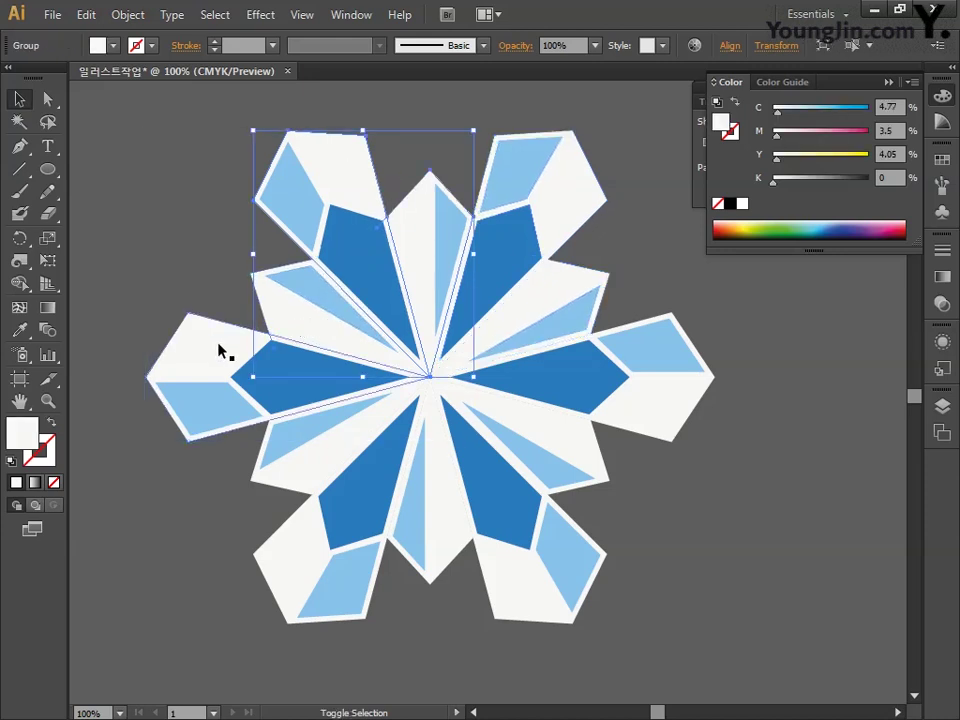
pyautogui.keyDown('shift'); pyautogui.click(219, 350); pyautogui.keyUp('shift')
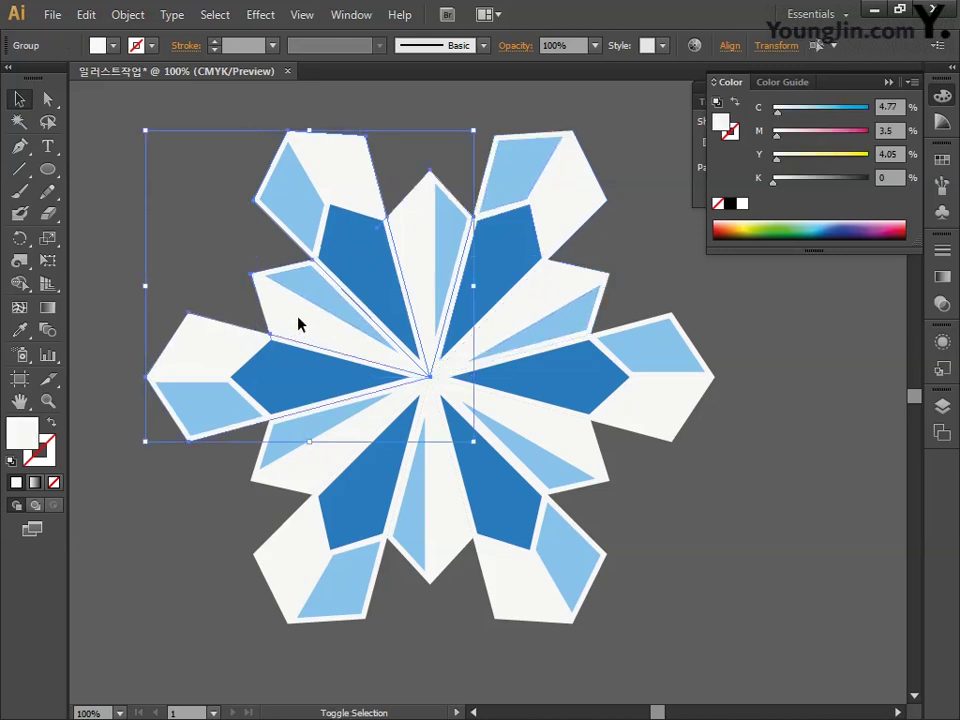
pyautogui.keyDown('shift'); pyautogui.click(308, 495); pyautogui.keyUp('shift')
pyautogui.keyDown('shift'); pyautogui.click(518, 610); pyautogui.keyUp('shift')
pyautogui.keyDown('shift'); pyautogui.click(649, 440); pyautogui.keyUp('shift')
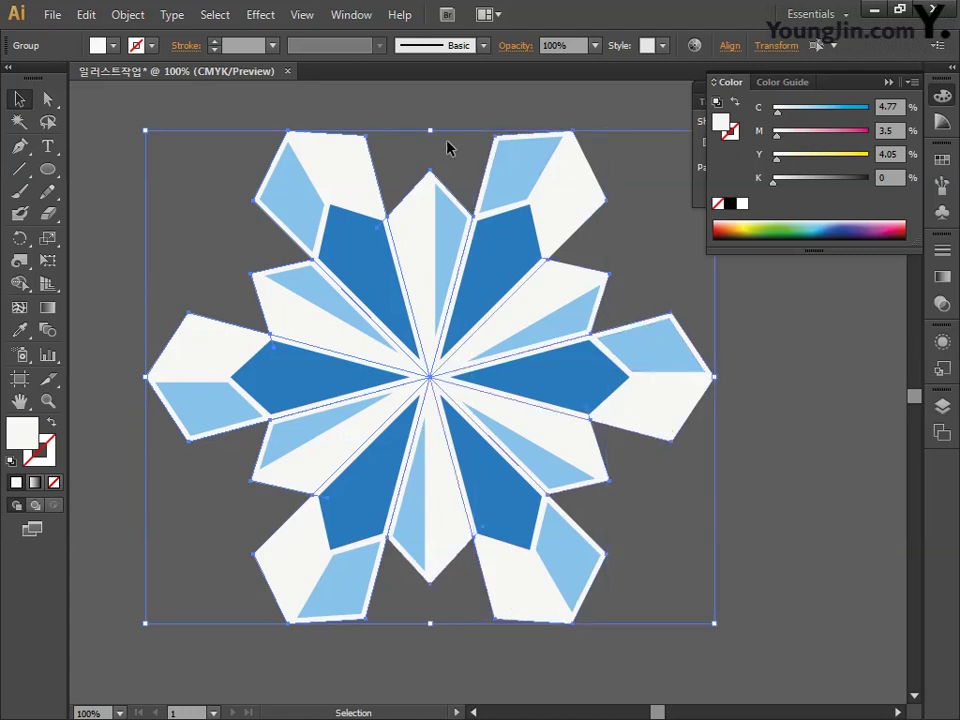
pyautogui.click(127, 14)
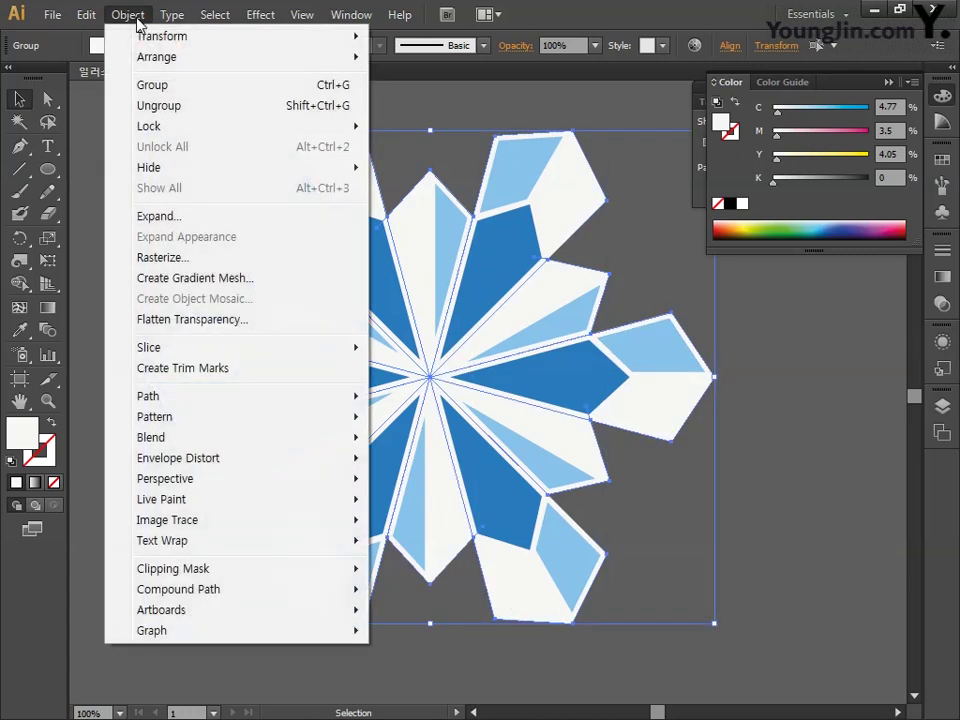
pyautogui.click(163, 86)
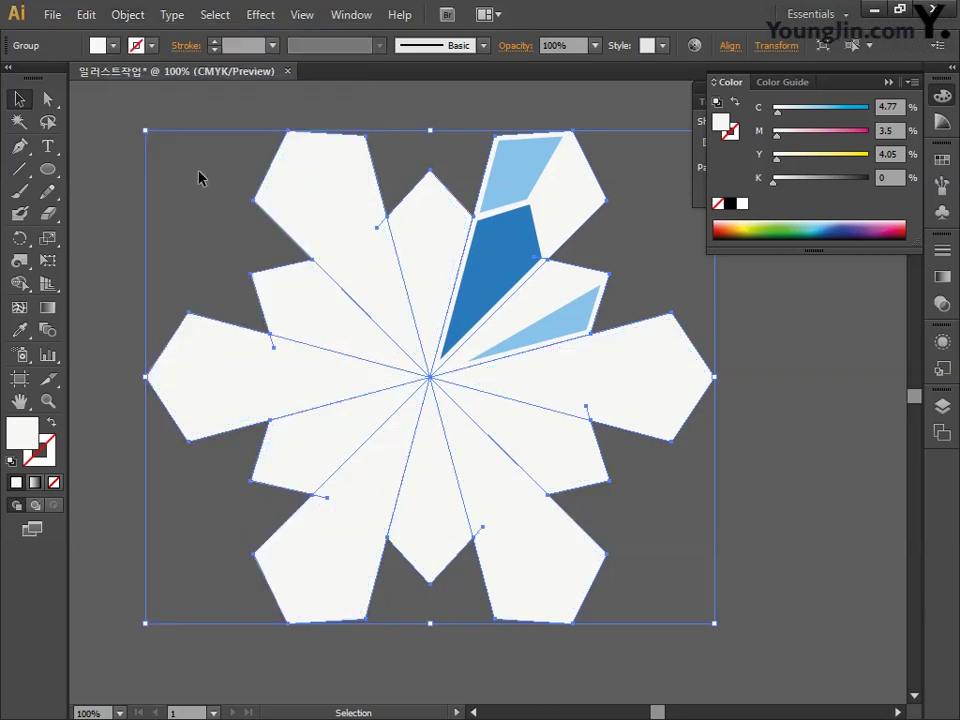
# Send the grouped light gray petals to the back, behind the blue facets, and deselect them.
pyautogui.rightClick(359, 203)
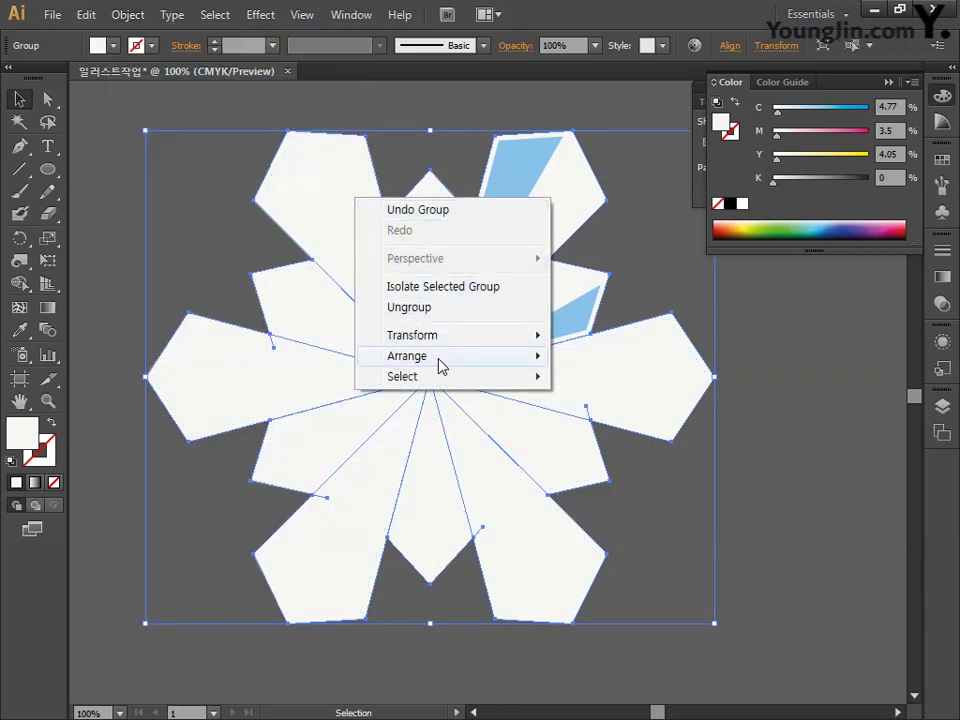
pyautogui.moveTo(440, 366)
pyautogui.click(598, 417)
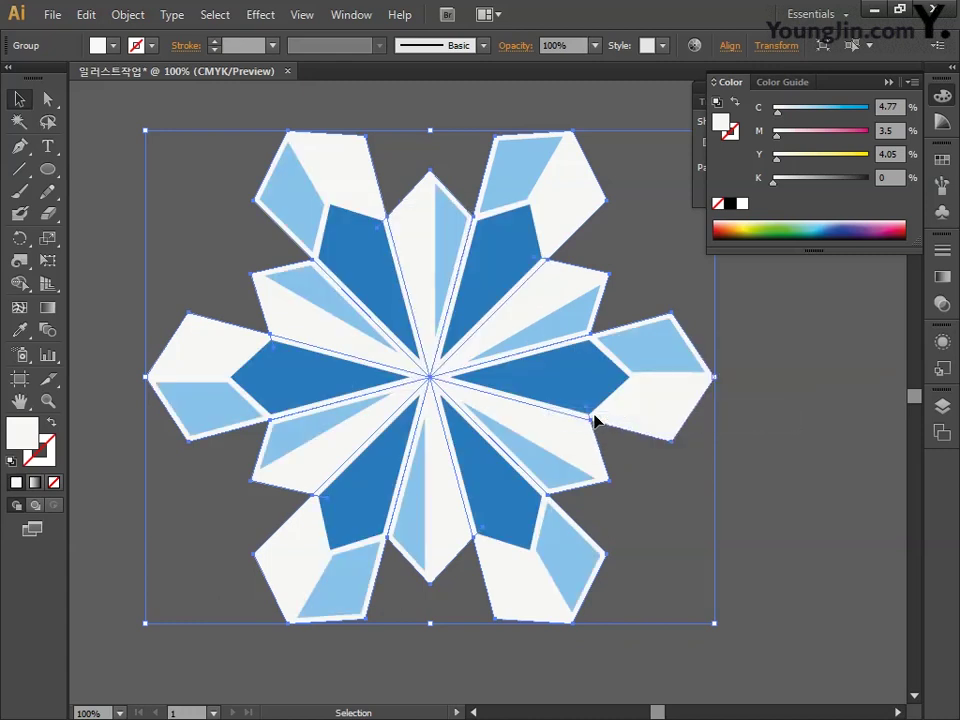
pyautogui.click(780, 467)
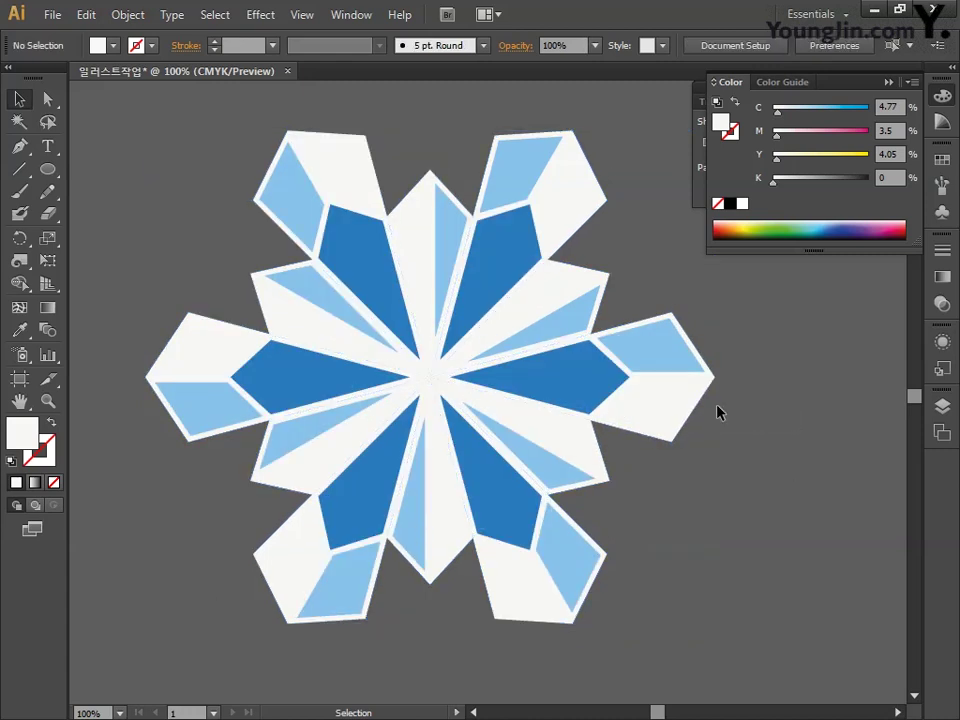
# Select all dark blue and light blue facets around the snowflake and group them together.
pyautogui.click(666, 372)
pyautogui.keyDown('shift'); pyautogui.click(581, 388); pyautogui.keyUp('shift')
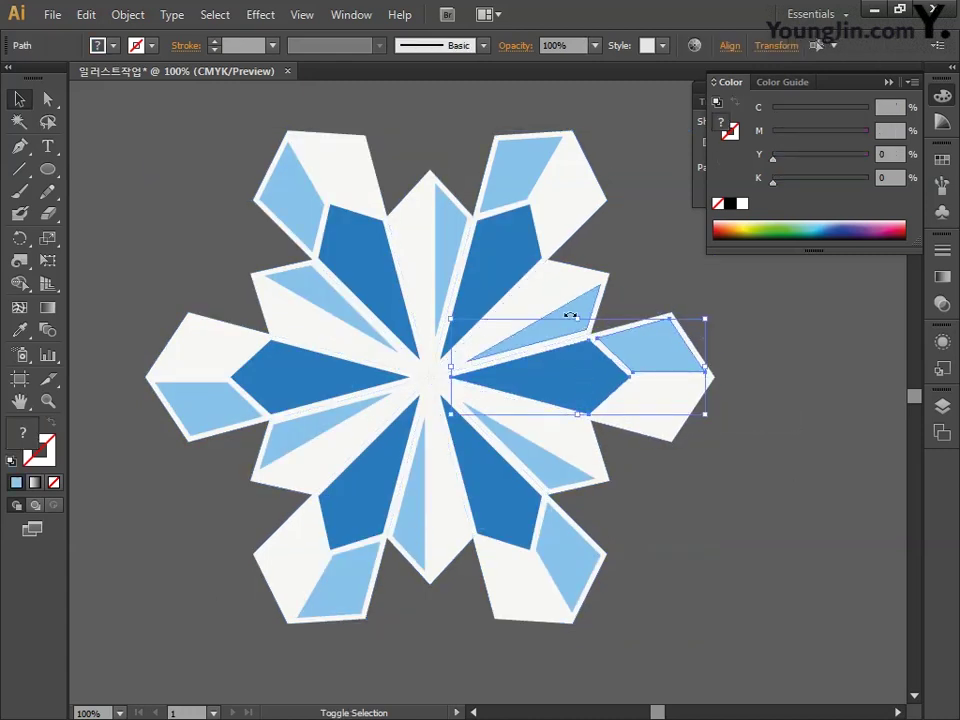
pyautogui.keyDown('shift'); pyautogui.click(572, 312); pyautogui.keyUp('shift')
pyautogui.keyDown('shift'); pyautogui.click(501, 242); pyautogui.keyUp('shift')
pyautogui.keyDown('shift'); pyautogui.click(510, 176); pyautogui.keyUp('shift')
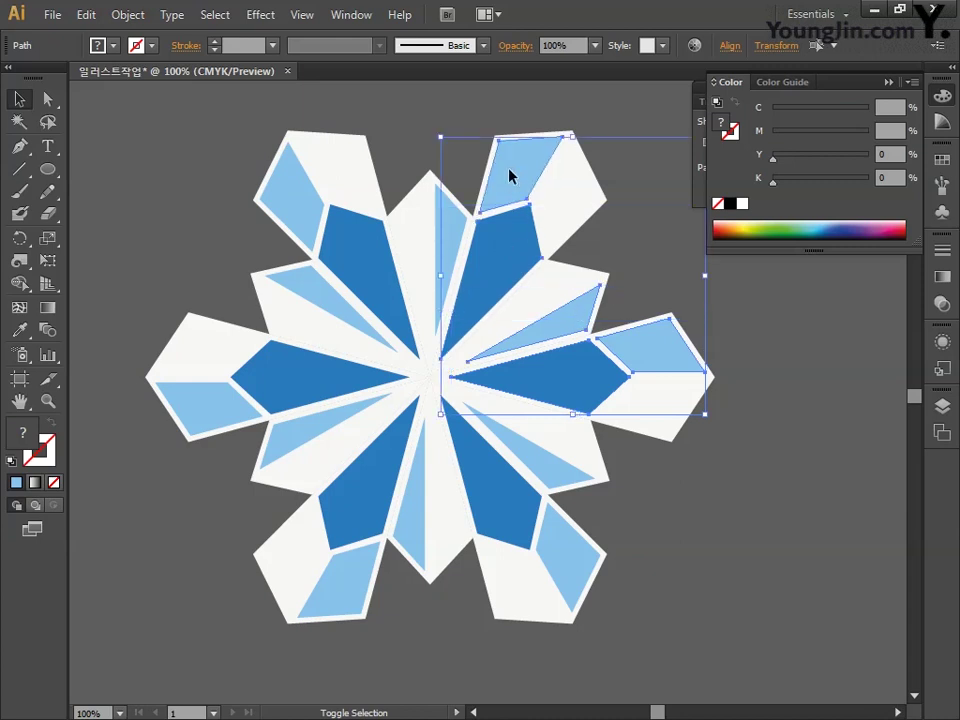
pyautogui.keyDown('shift'); pyautogui.click(453, 224); pyautogui.keyUp('shift')
pyautogui.keyDown('shift'); pyautogui.click(373, 255); pyautogui.keyUp('shift')
pyautogui.keyDown('shift'); pyautogui.click(306, 208); pyautogui.keyUp('shift')
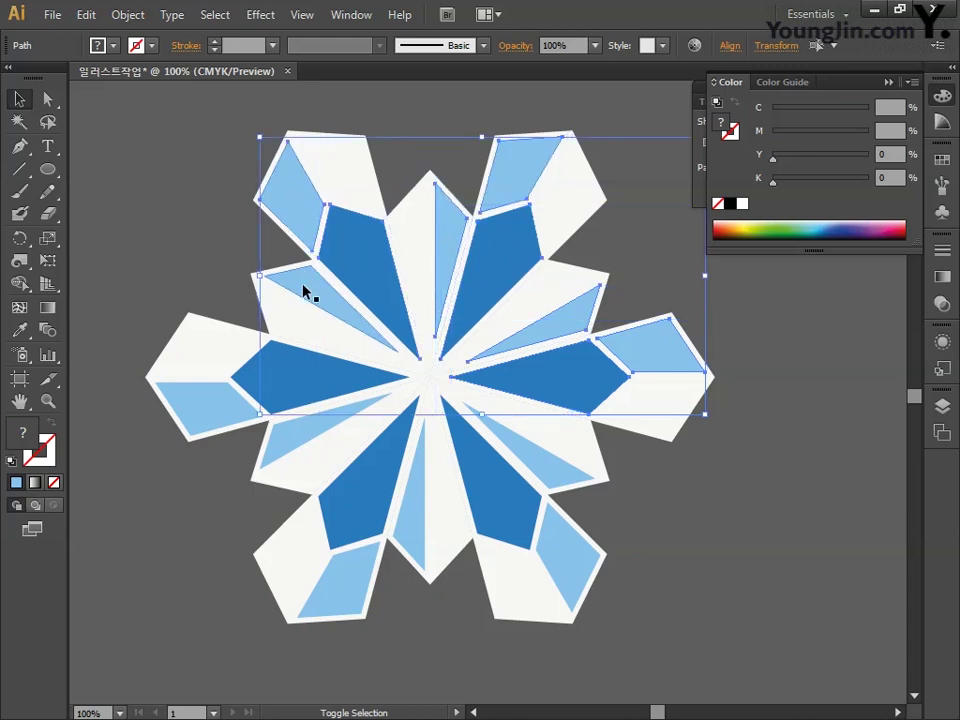
pyautogui.keyDown('shift'); pyautogui.click(302, 289); pyautogui.keyUp('shift')
pyautogui.keyDown('shift'); pyautogui.click(252, 388); pyautogui.keyUp('shift')
pyautogui.keyDown('shift'); pyautogui.click(236, 403); pyautogui.keyUp('shift')
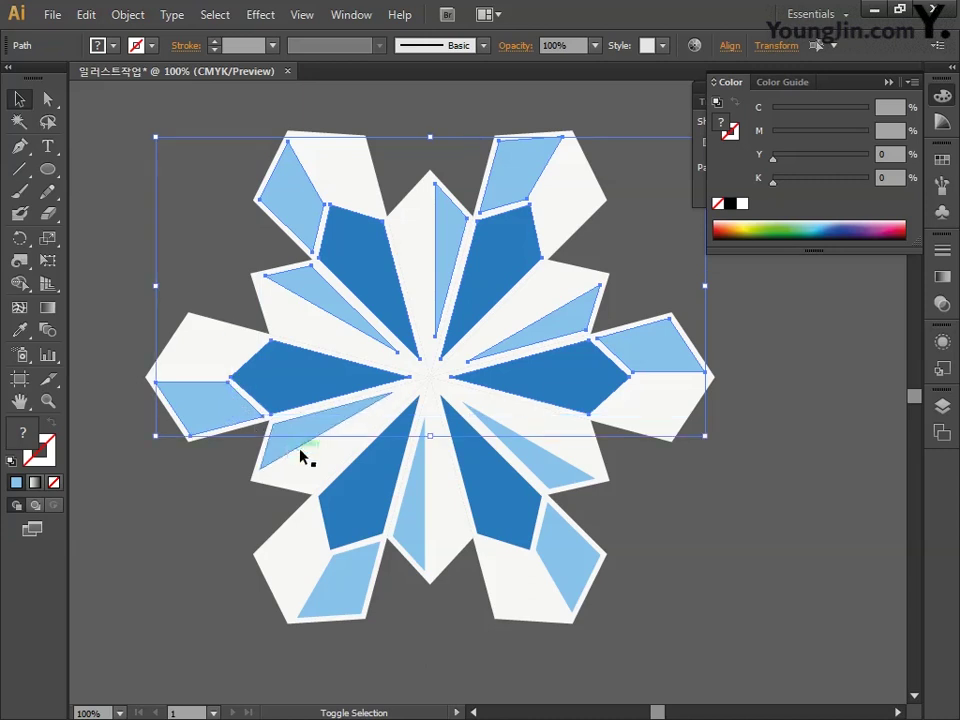
pyautogui.keyDown('shift'); pyautogui.click(286, 450); pyautogui.keyUp('shift')
pyautogui.keyDown('shift'); pyautogui.click(345, 500); pyautogui.keyUp('shift')
pyautogui.keyDown('shift'); pyautogui.click(360, 565); pyautogui.keyUp('shift')
pyautogui.keyDown('shift'); pyautogui.click(408, 545); pyautogui.keyUp('shift')
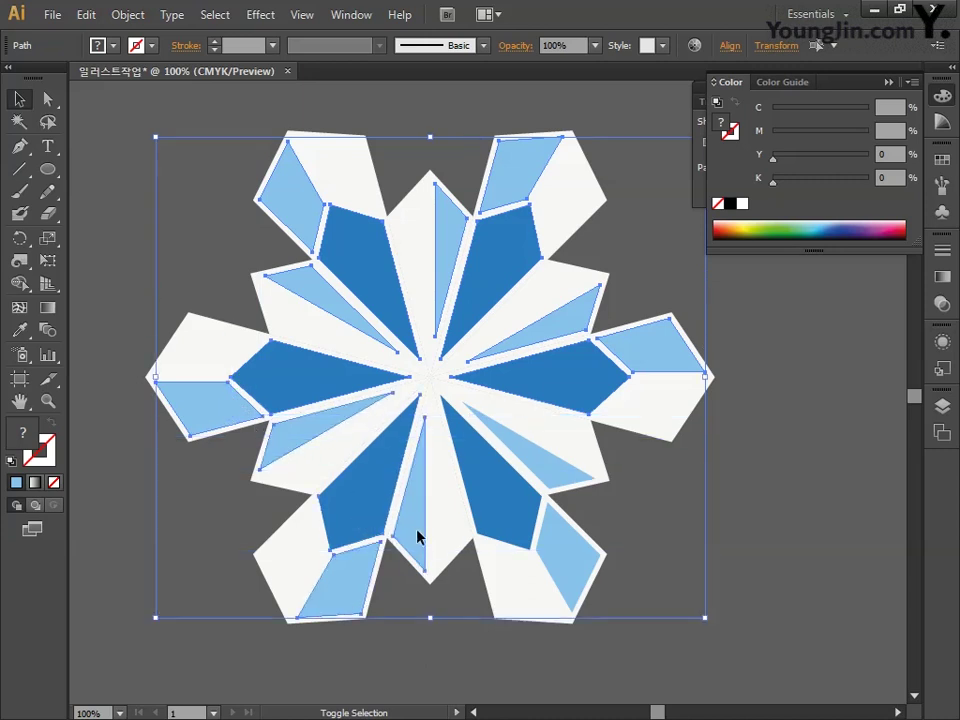
pyautogui.keyDown('shift'); pyautogui.click(505, 530); pyautogui.keyUp('shift')
pyautogui.keyDown('shift'); pyautogui.click(548, 541); pyautogui.keyUp('shift')
pyautogui.keyDown('shift'); pyautogui.click(566, 484); pyautogui.keyUp('shift')
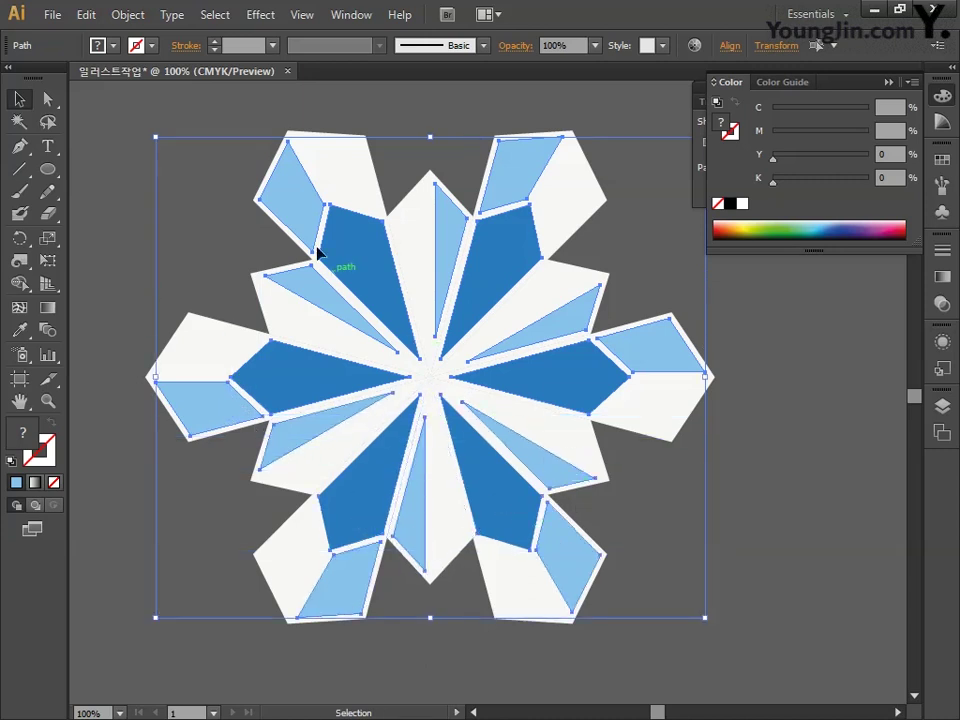
pyautogui.click(124, 14)
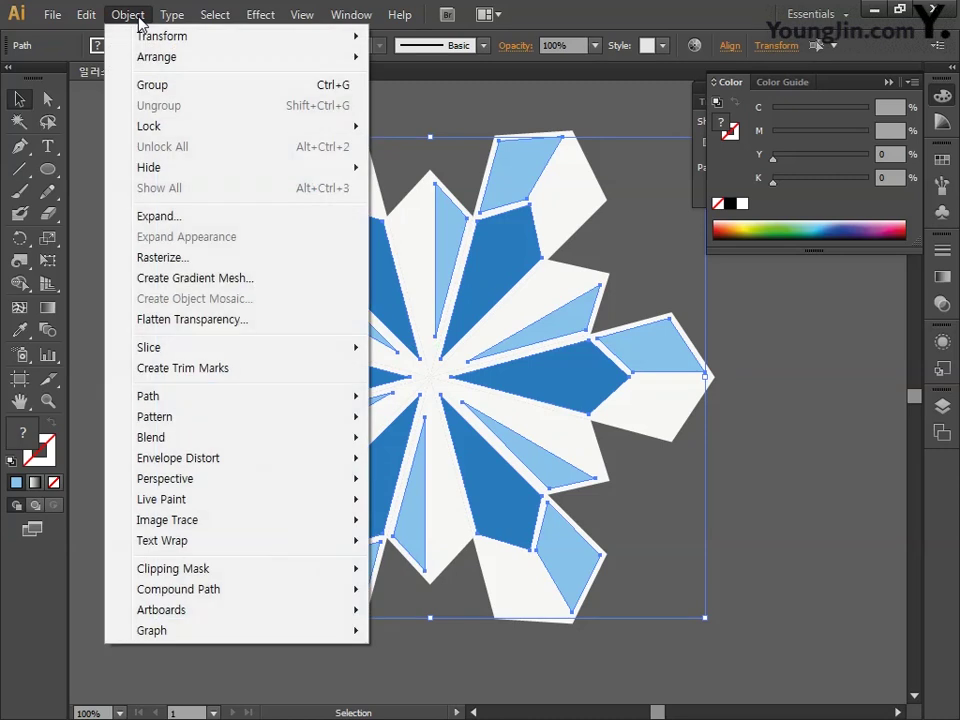
pyautogui.click(148, 85)
pyautogui.click(126, 263)
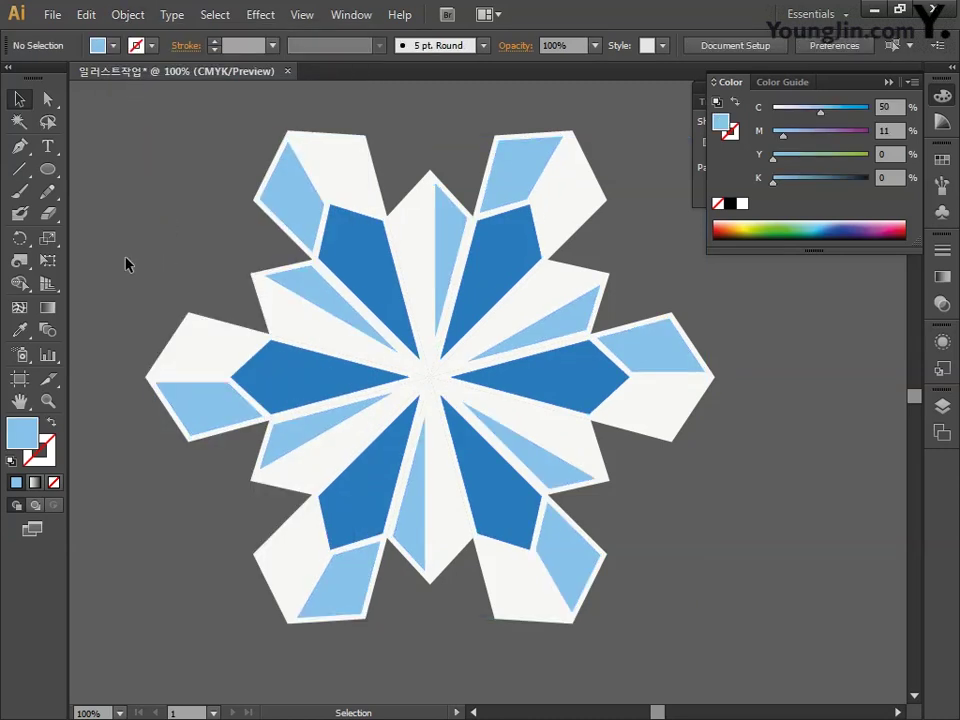
# Draw a long vertical straight line with the Line Segment tool on the empty canvas left of the snowflake.
pyautogui.hscroll(-10, 606, 251)
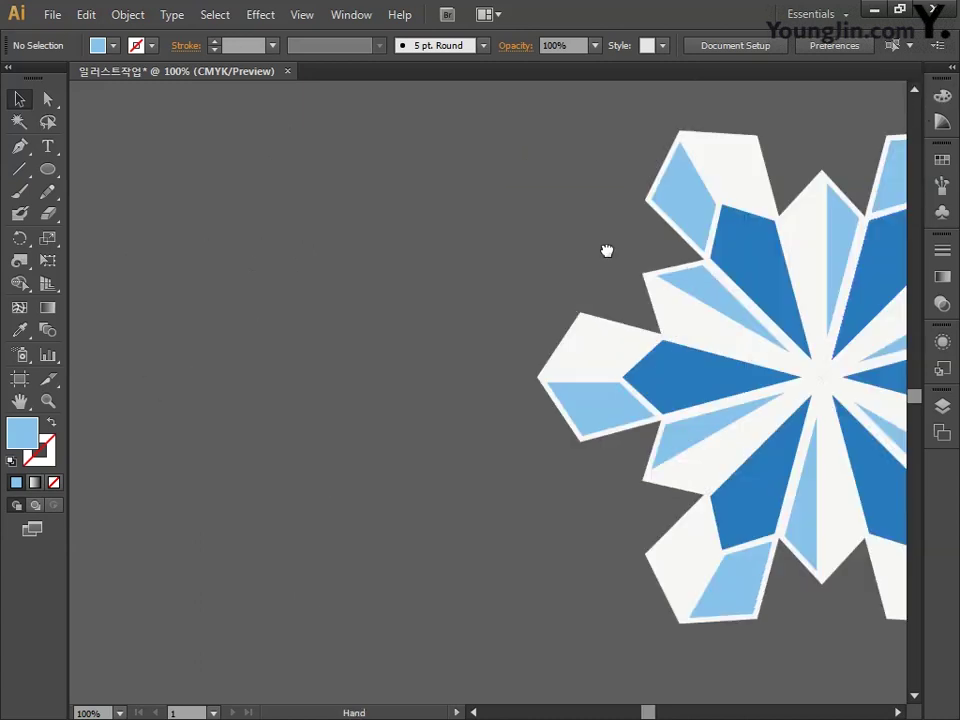
pyautogui.moveTo(337, 280); pyautogui.dragTo(627, 279)
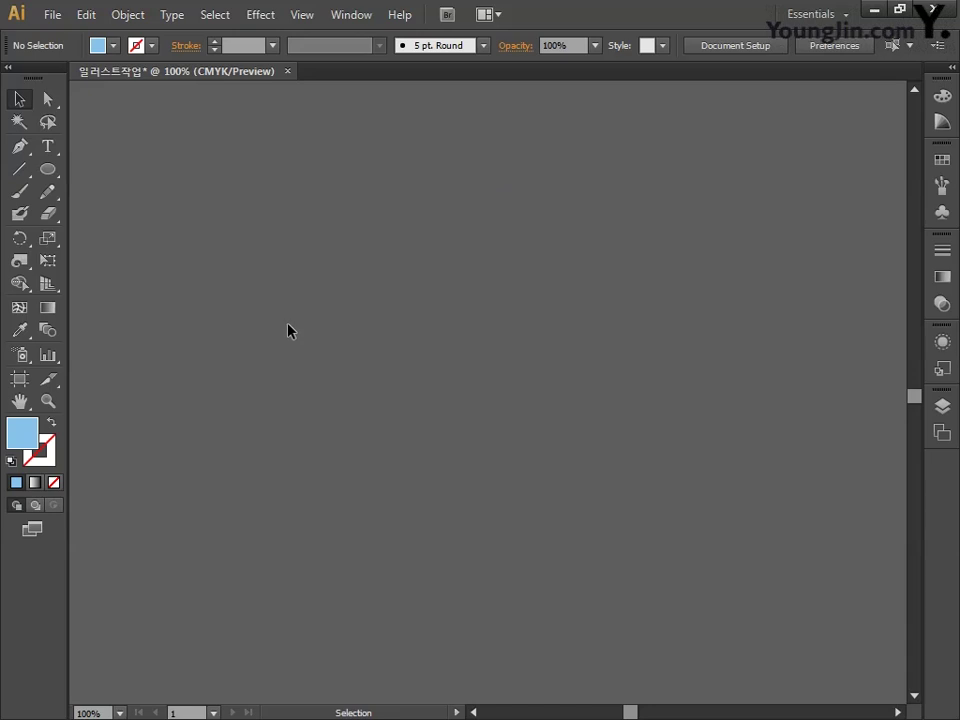
pyautogui.click(20, 169)
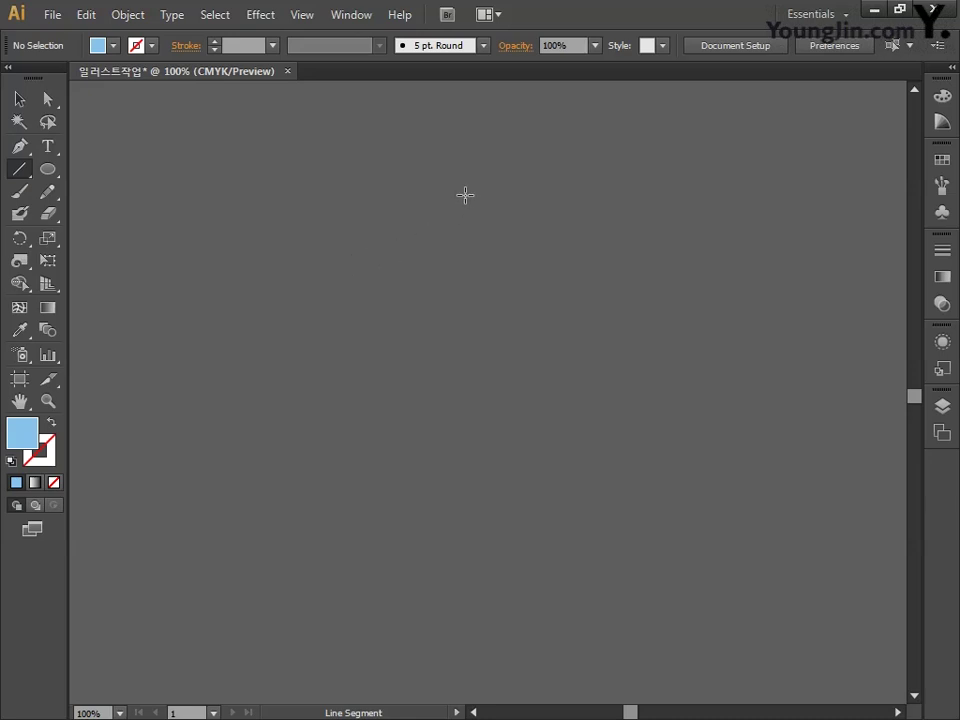
pyautogui.moveTo(453, 183); pyautogui.dragTo(454, 326)
pyautogui.moveTo(451, 486); pyautogui.dragTo(452, 546)
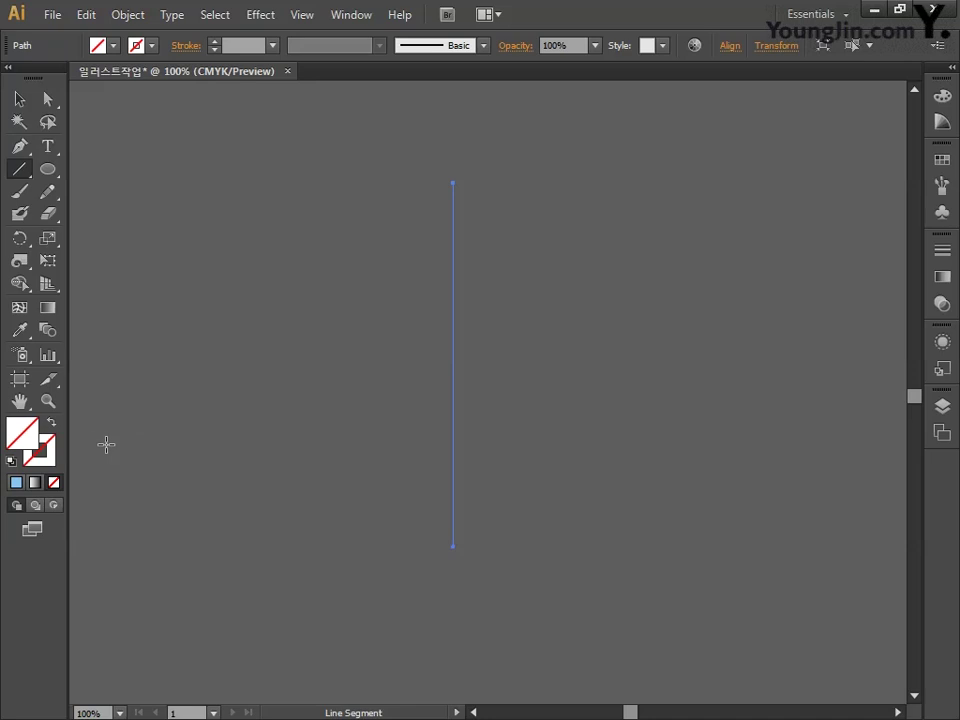
# Set the vertical line's stroke color to white (FFFFFF).
pyautogui.doubleClick(51, 463)
pyautogui.click(450, 249)
pyautogui.click(442, 228)
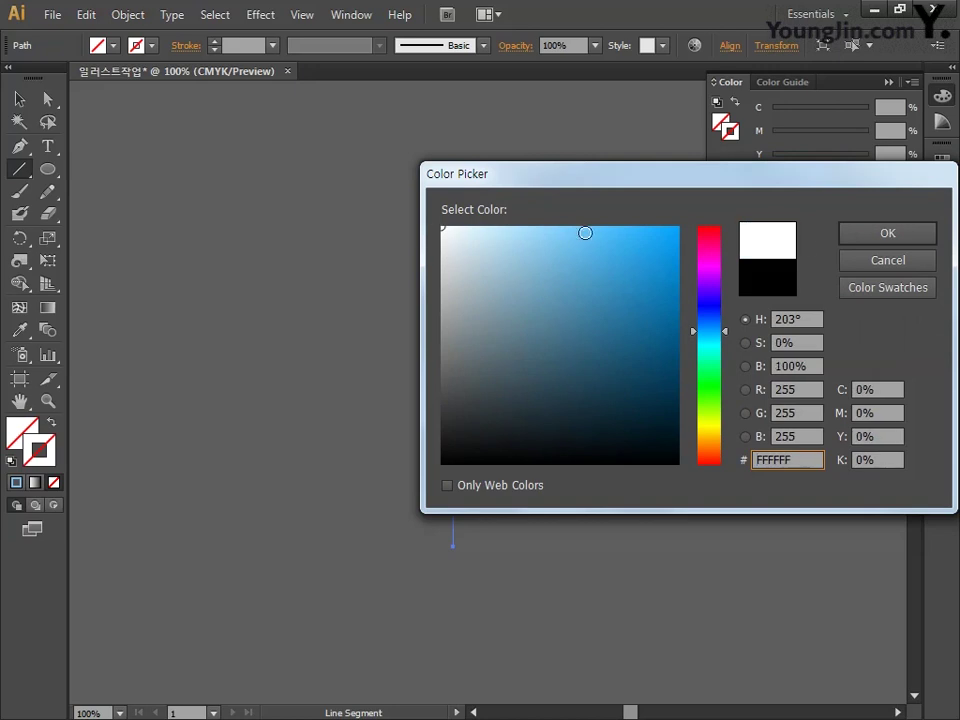
pyautogui.click(885, 232)
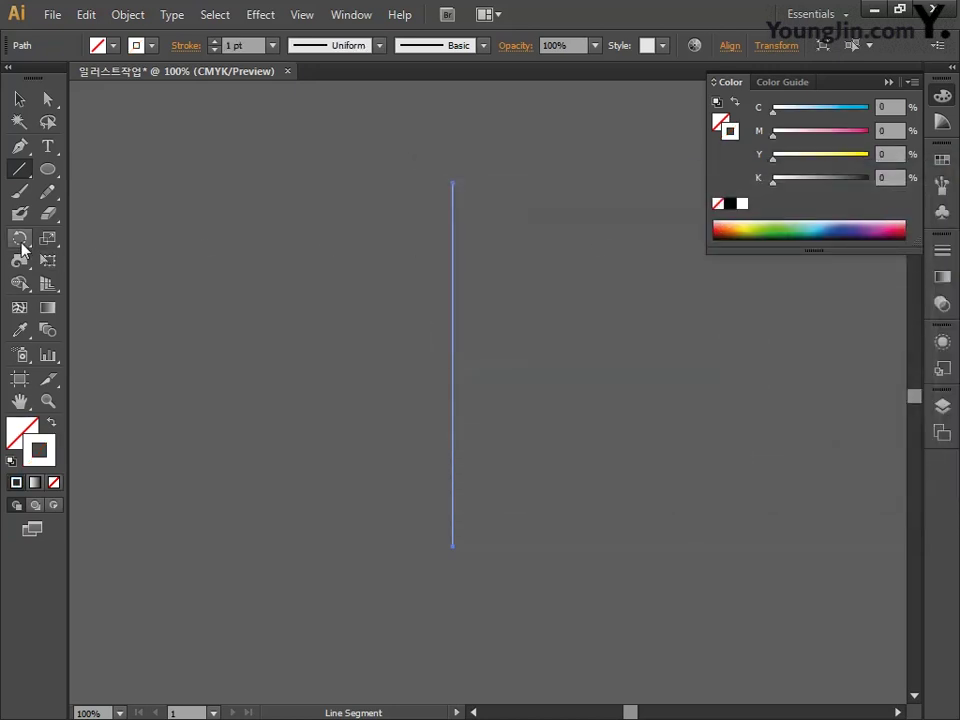
# Rotate the white line about 36° counterclockwise around its lower endpoint, without making a copy.
pyautogui.click(20, 240)
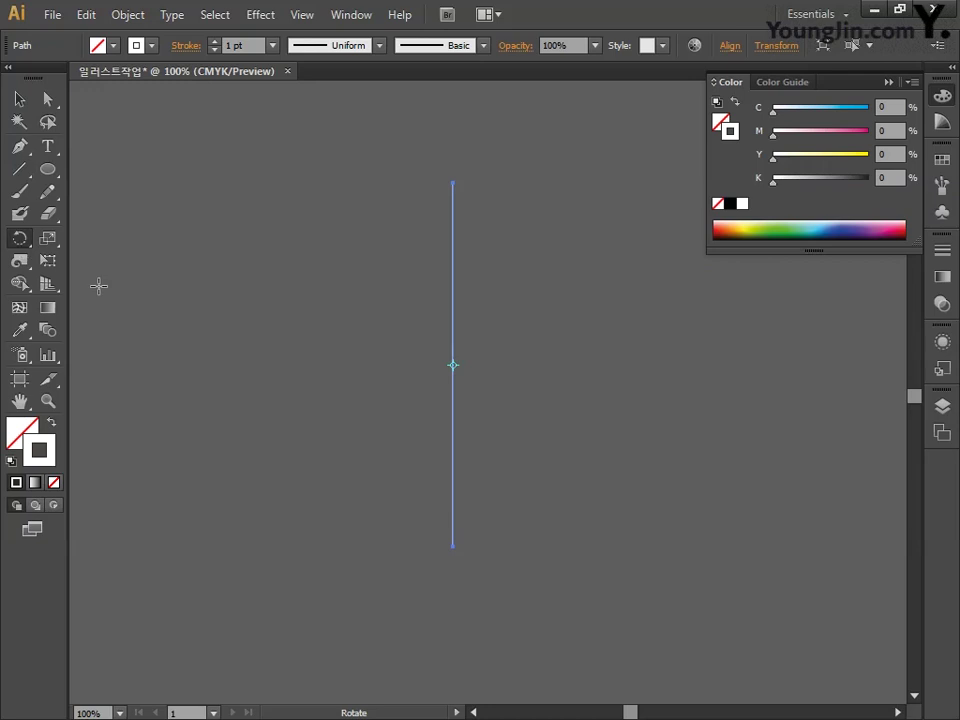
pyautogui.keyDown('alt'); pyautogui.click(453, 547); pyautogui.keyUp('alt')
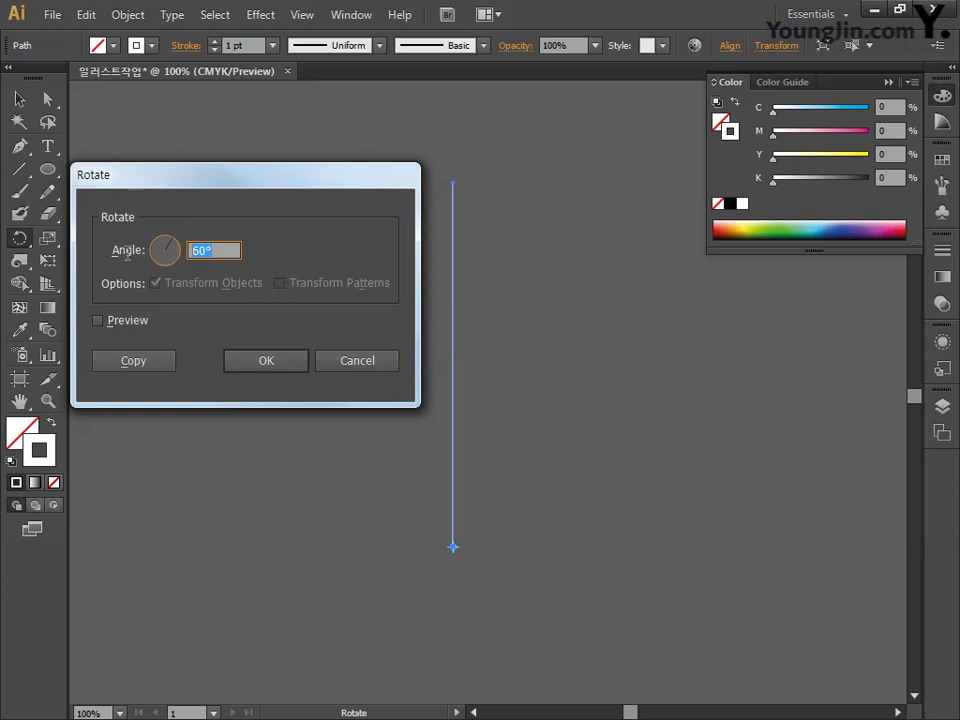
pyautogui.write('3')
pyautogui.click(251, 360)
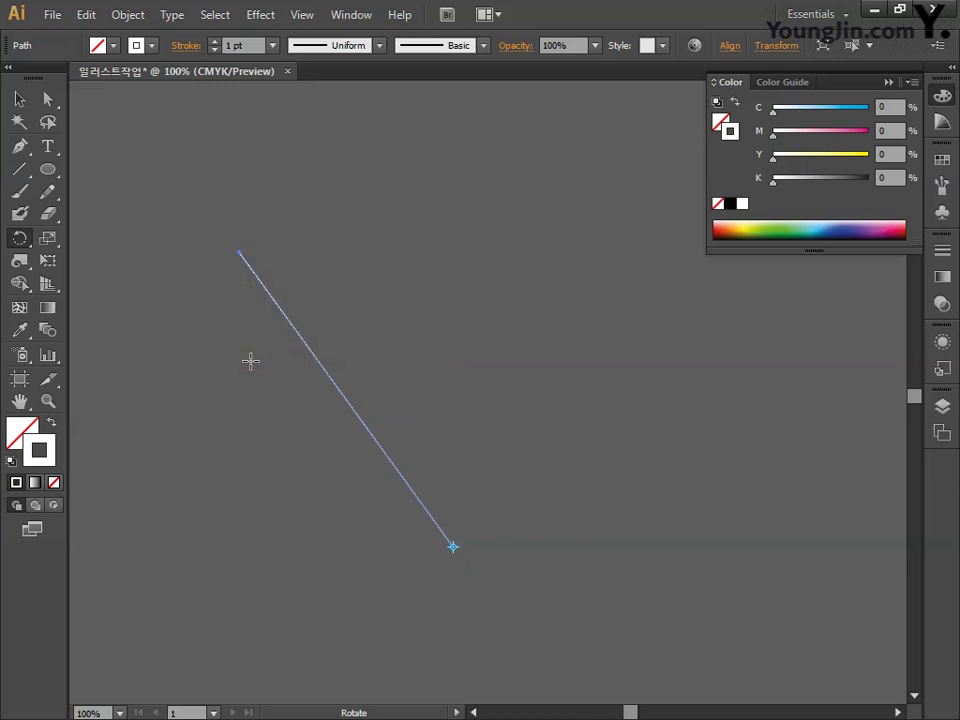
# Reflect the slanted white line across the vertical axis as a copy, forming an X through its midpoint.
pyautogui.moveTo(20, 242); pyautogui.dragTo(88, 260)
pyautogui.doubleClick(21, 244)
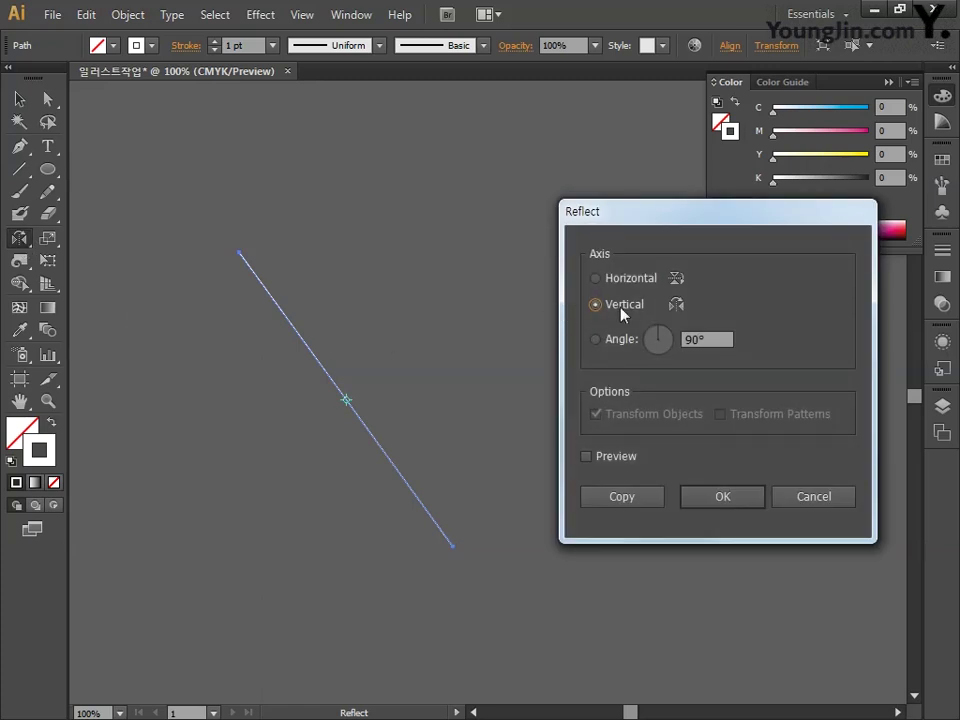
pyautogui.click(622, 495)
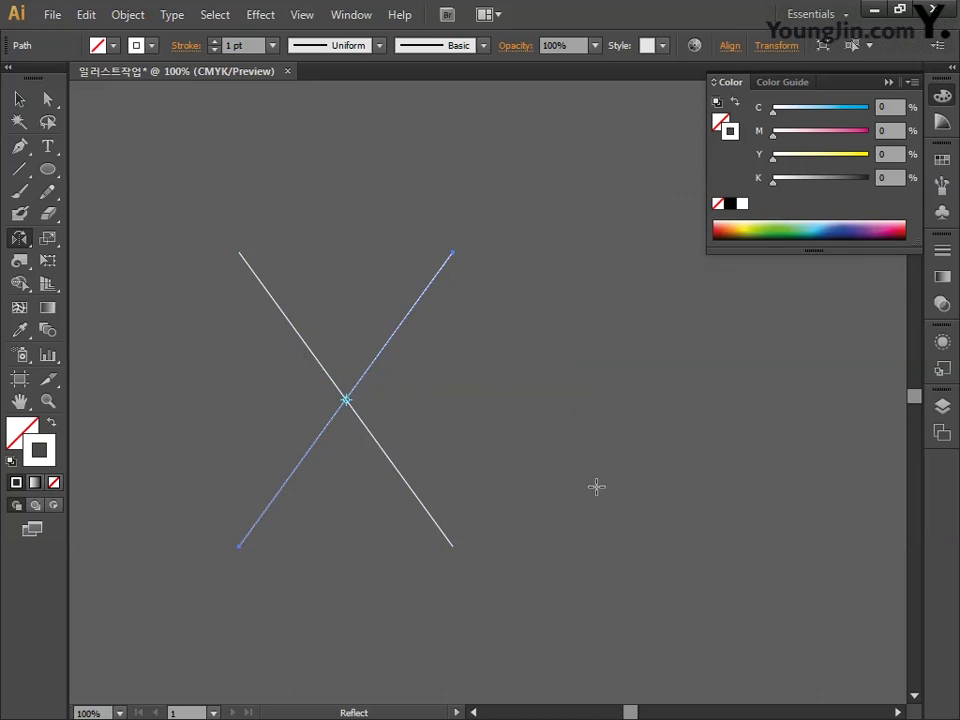
# Draw a tall, narrow rectangle centered over the crossing of the X, ending level with the lines' lower endpoints.
pyautogui.click(49, 172)
pyautogui.moveTo(52, 174); pyautogui.dragTo(141, 168)
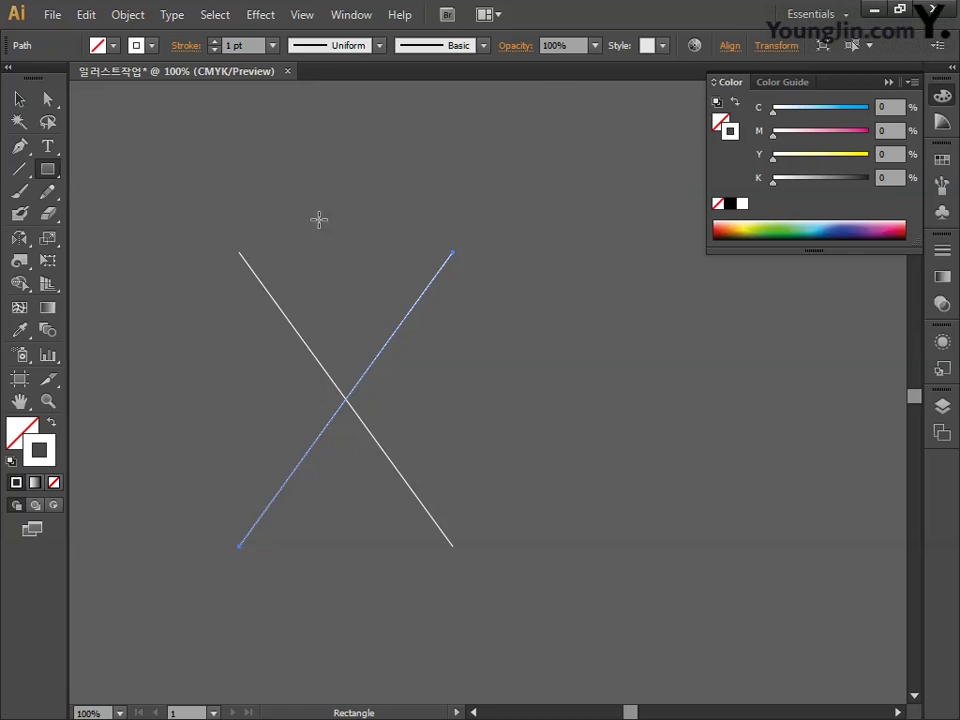
pyautogui.moveTo(347, 206); pyautogui.dragTo(375, 246)
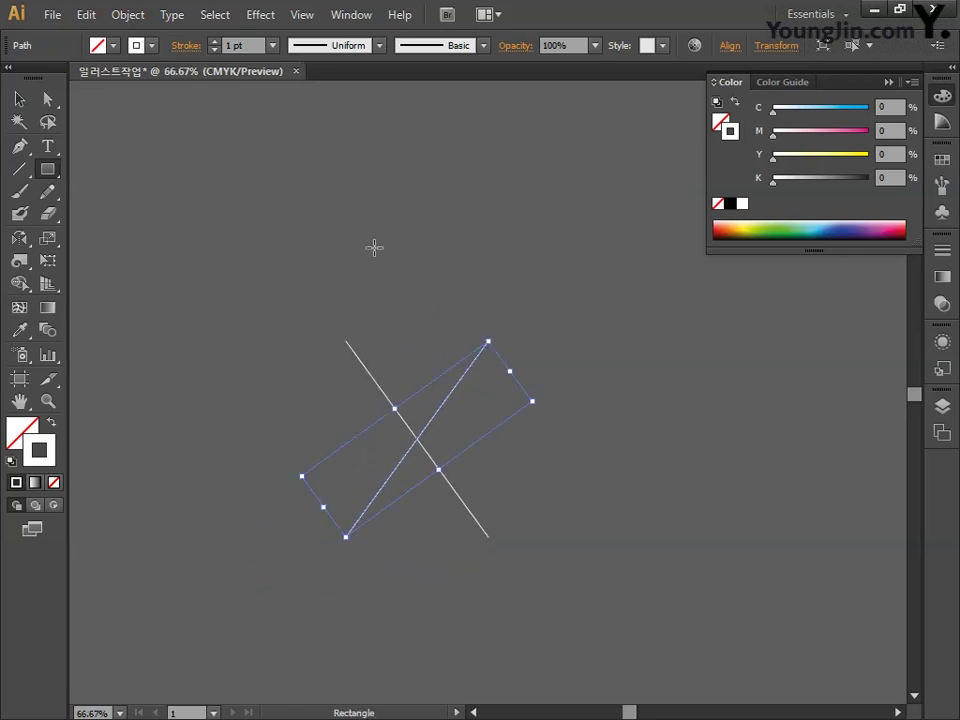
pyautogui.hotkey('ctrl', 'z')
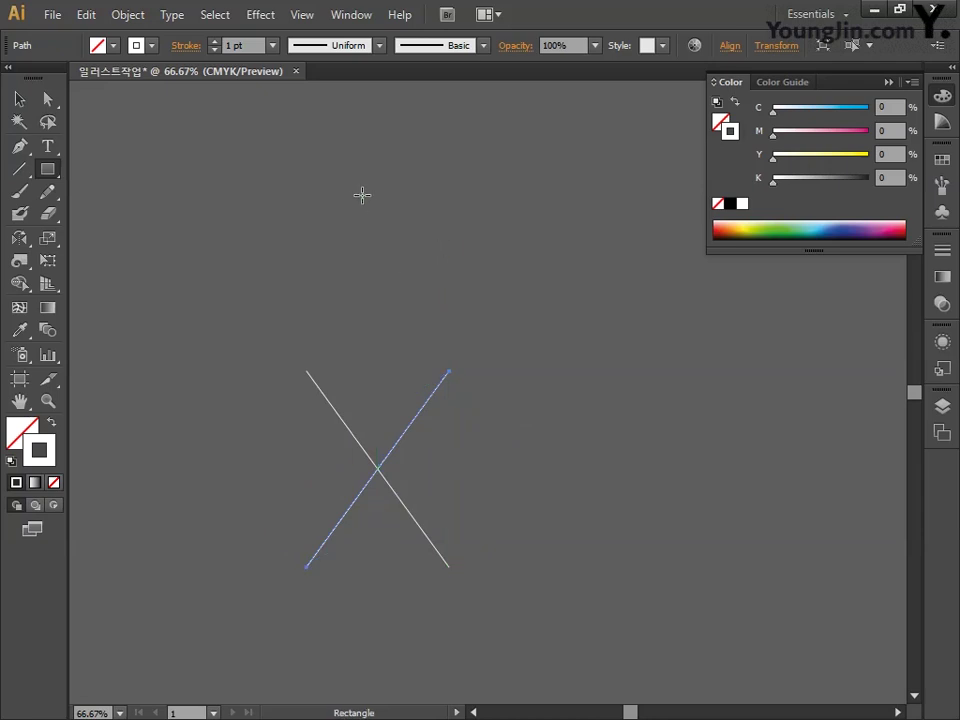
pyautogui.moveTo(357, 191)
pyautogui.mouseDown()
pyautogui.moveTo(388, 324)
pyautogui.moveTo(400, 567)
pyautogui.mouseUp()
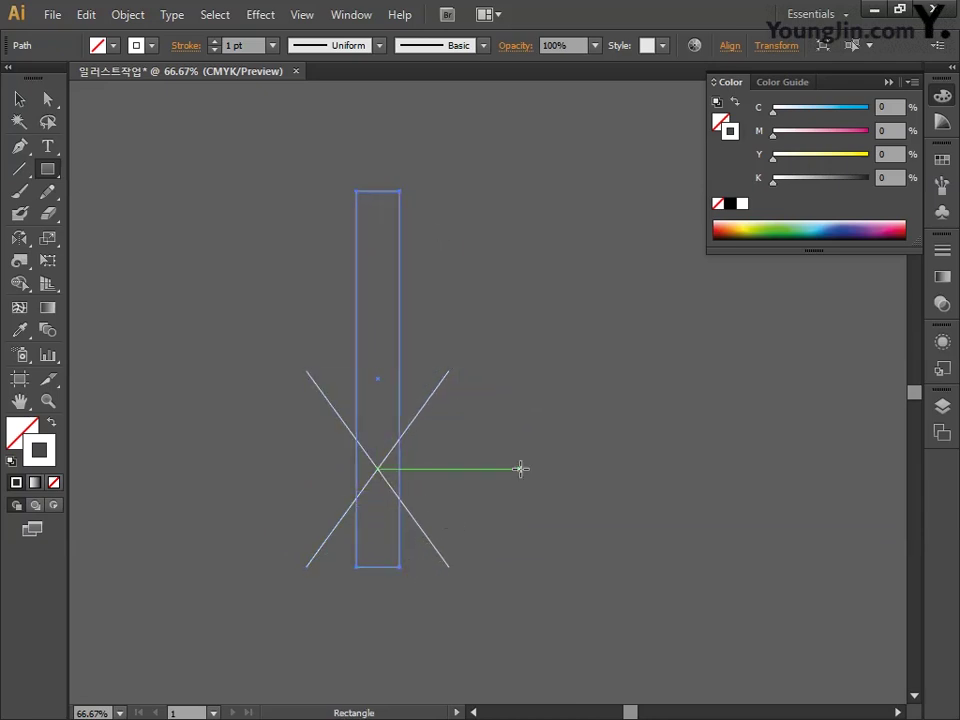
# Stretch the narrow rectangle upward by raising its top edge, keeping its width and bottom edge.
pyautogui.click(19, 99)
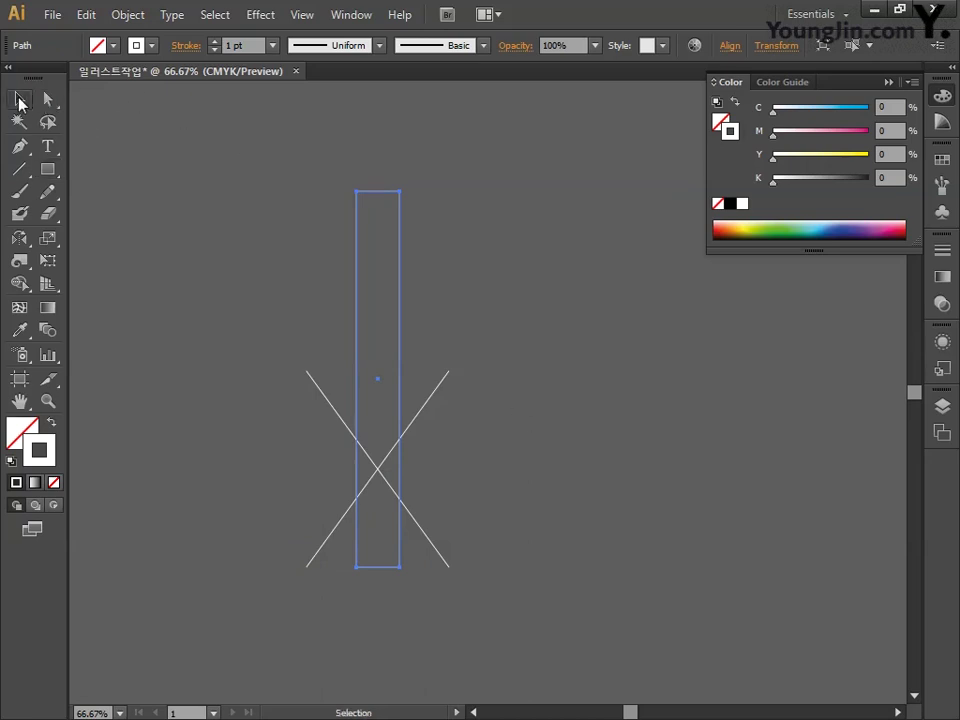
pyautogui.click(364, 162)
pyautogui.click(378, 191)
pyautogui.moveTo(378, 191); pyautogui.dragTo(378, 129)
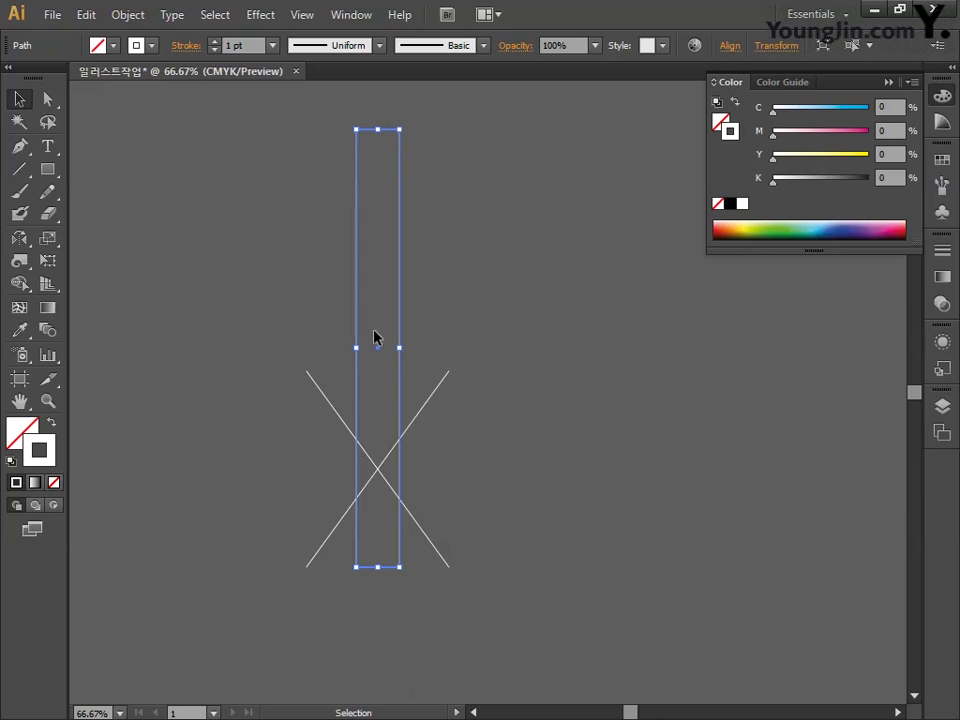
# Align the rectangle and both crossed lines on their horizontal centers, relative to the selection.
pyautogui.moveTo(210, 268); pyautogui.dragTo(578, 602)
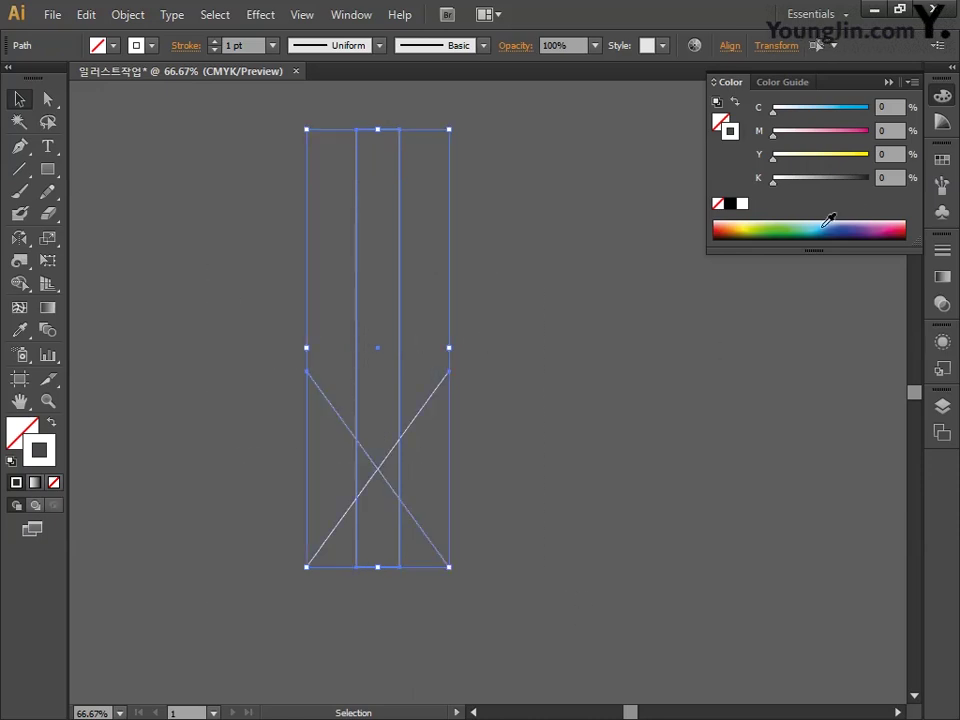
pyautogui.click(711, 74)
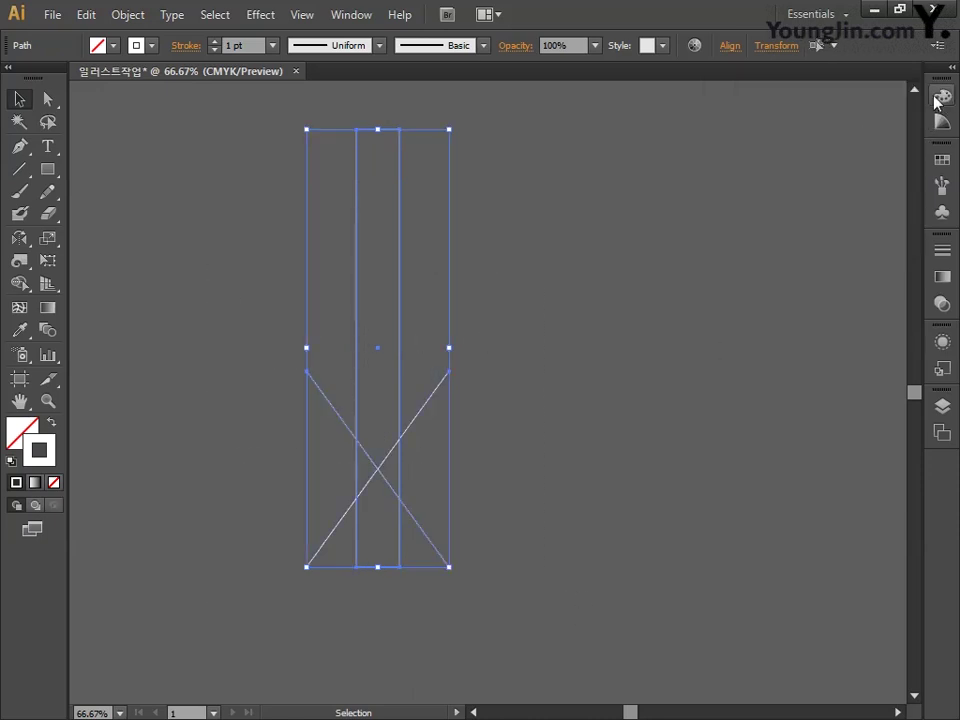
pyautogui.click(359, 28)
pyautogui.click(471, 219)
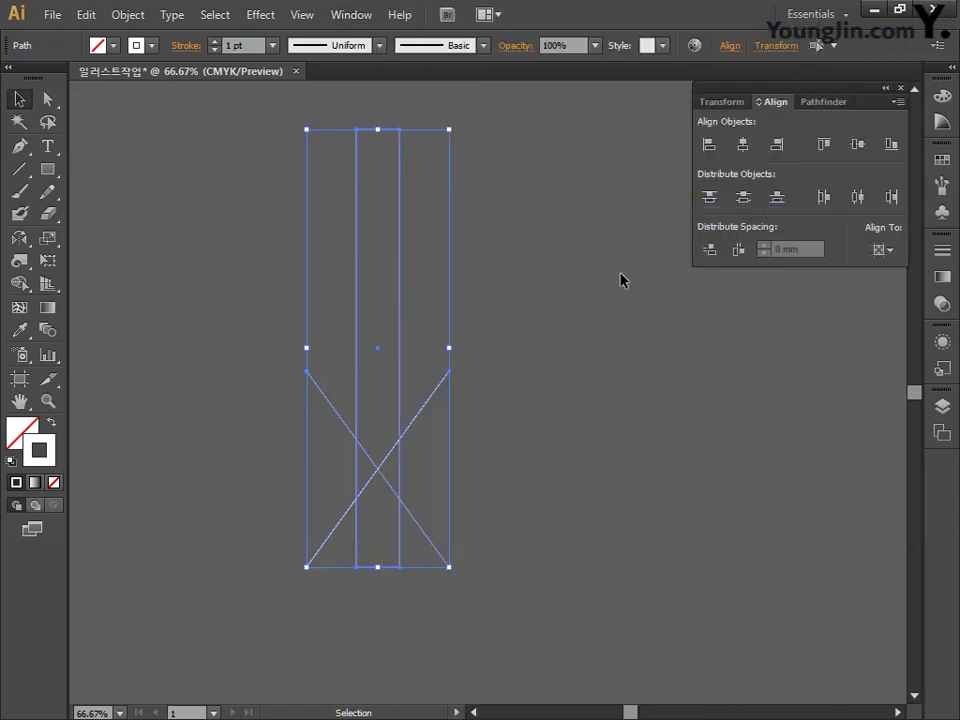
pyautogui.click(882, 250)
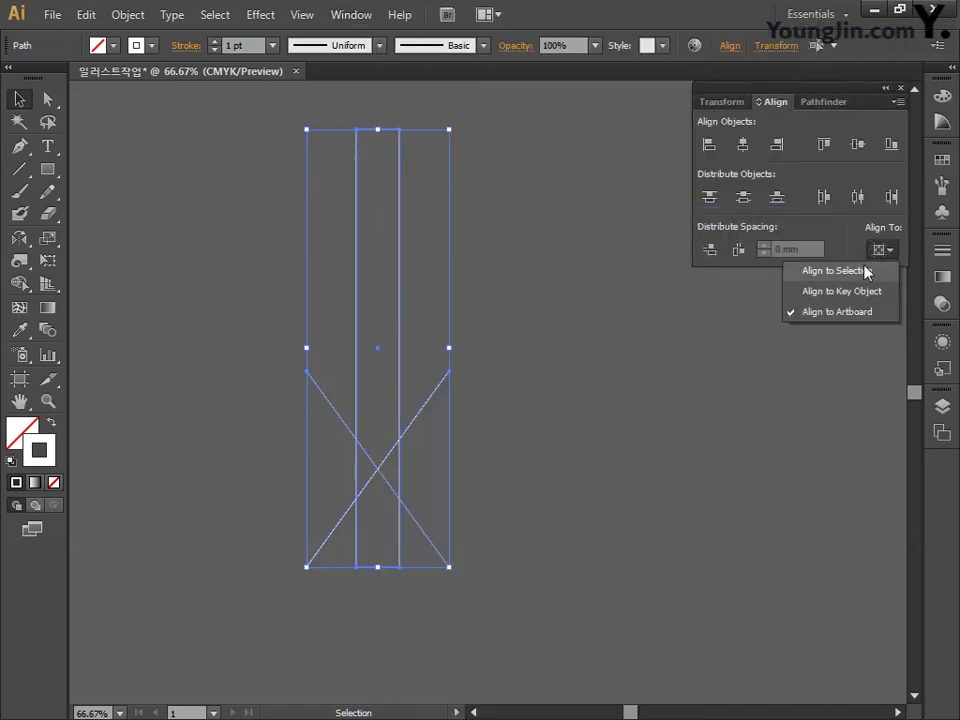
pyautogui.click(866, 272)
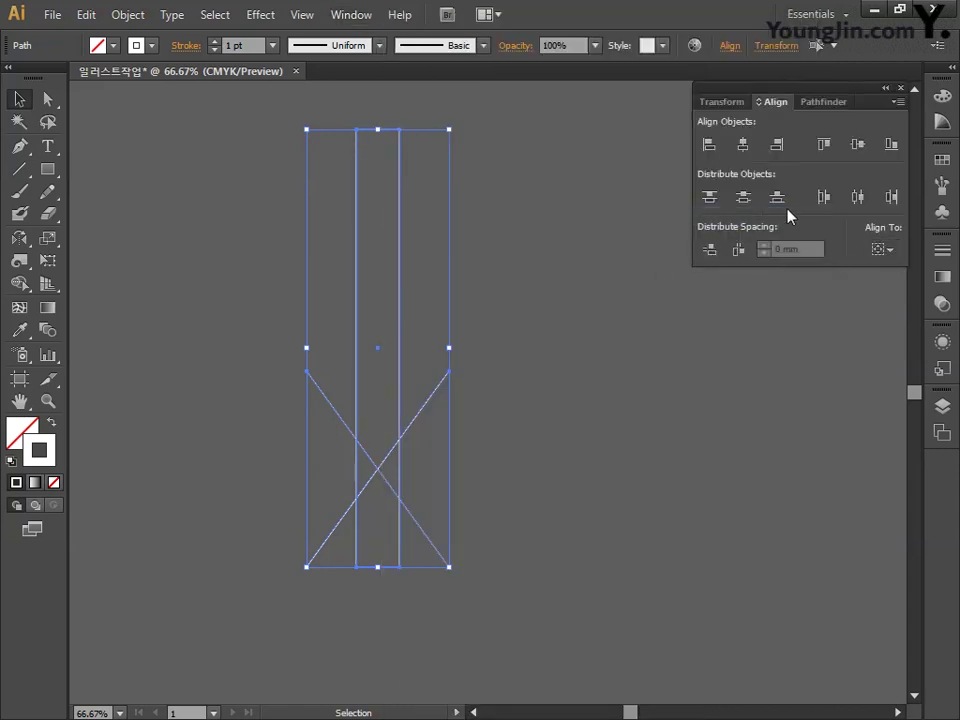
pyautogui.click(743, 147)
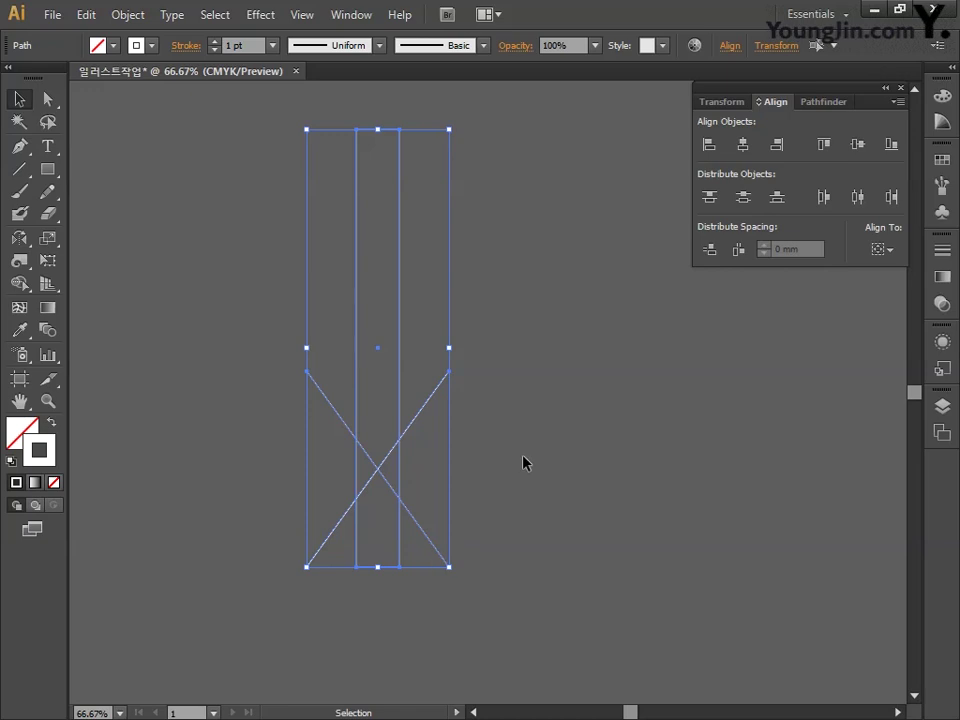
# Divide the rectangle along the crossed lines with Pathfinder and delete the lower pieces, leaving a bar with a pointed lower end.
pyautogui.click(824, 102)
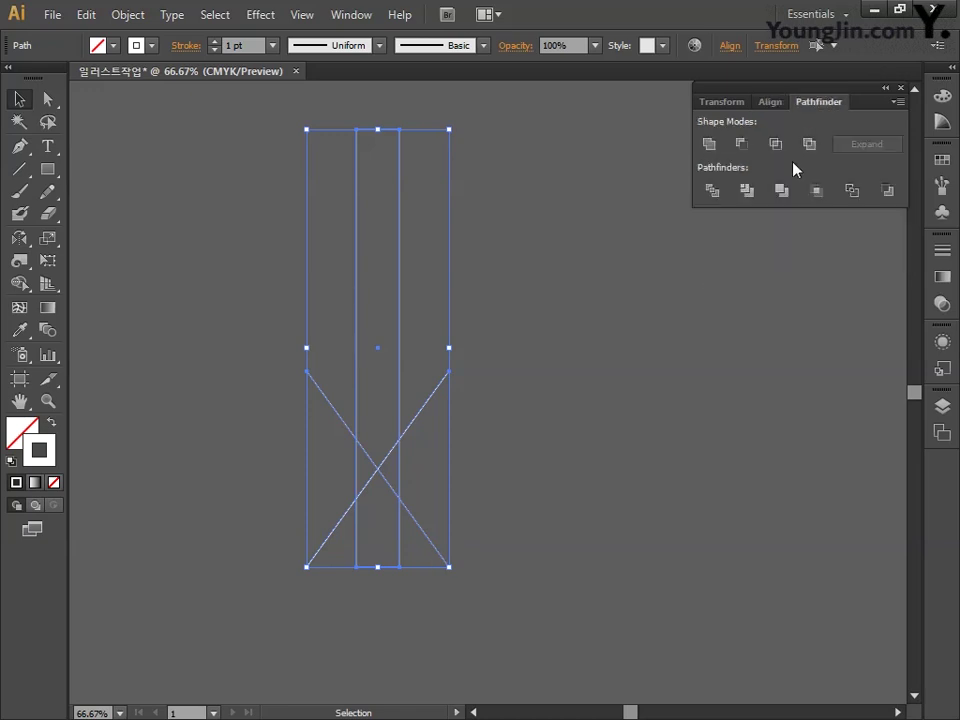
pyautogui.click(712, 192)
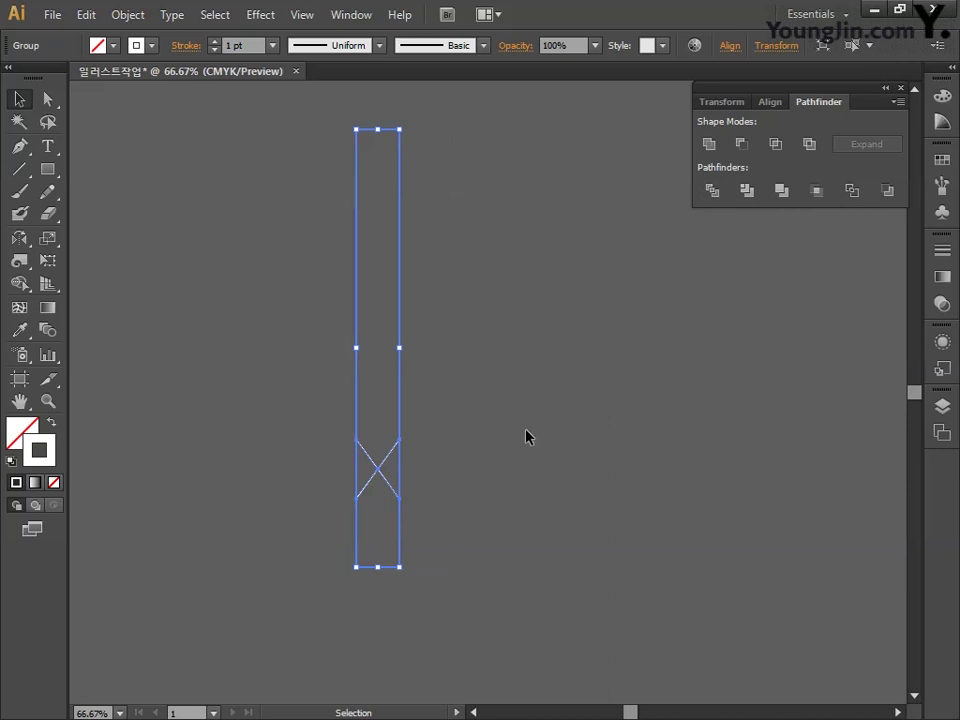
pyautogui.click(50, 100)
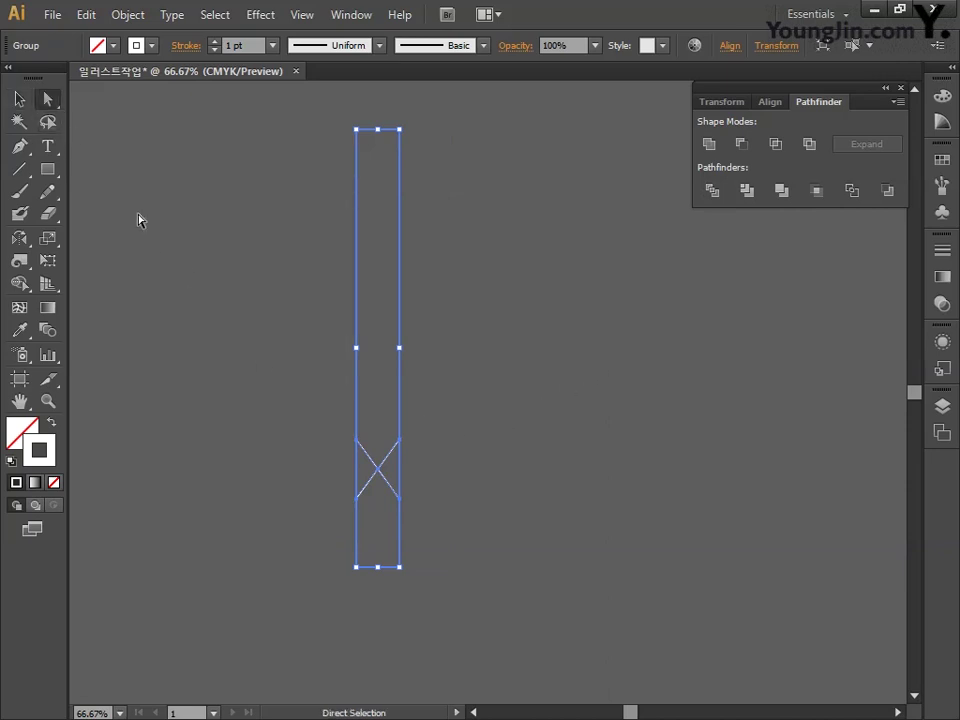
pyautogui.moveTo(318, 484); pyautogui.dragTo(582, 630)
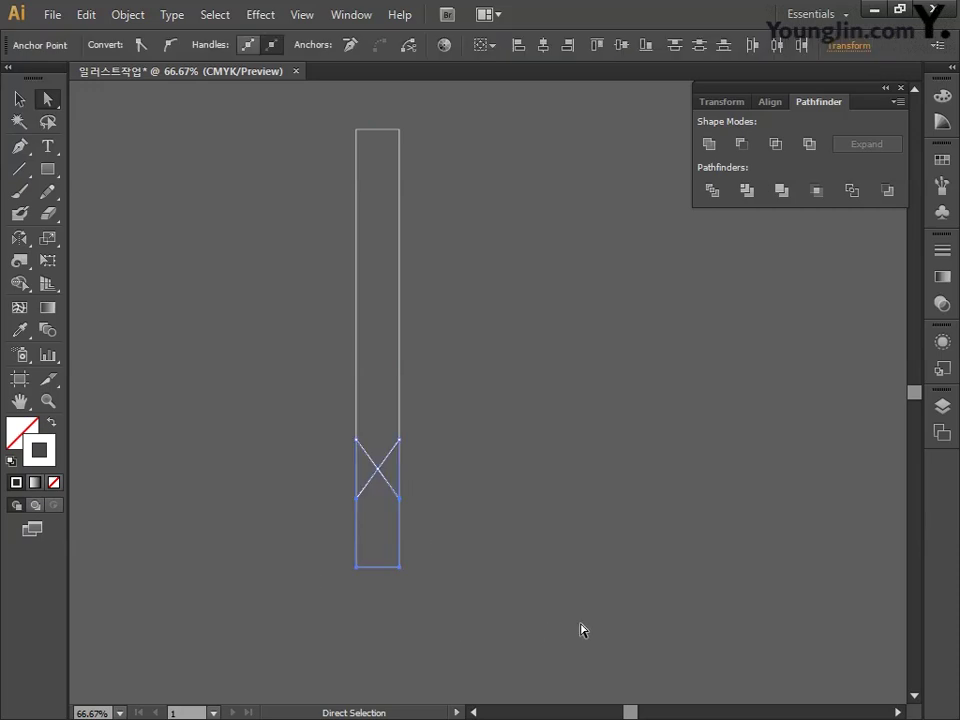
pyautogui.press('Delete')
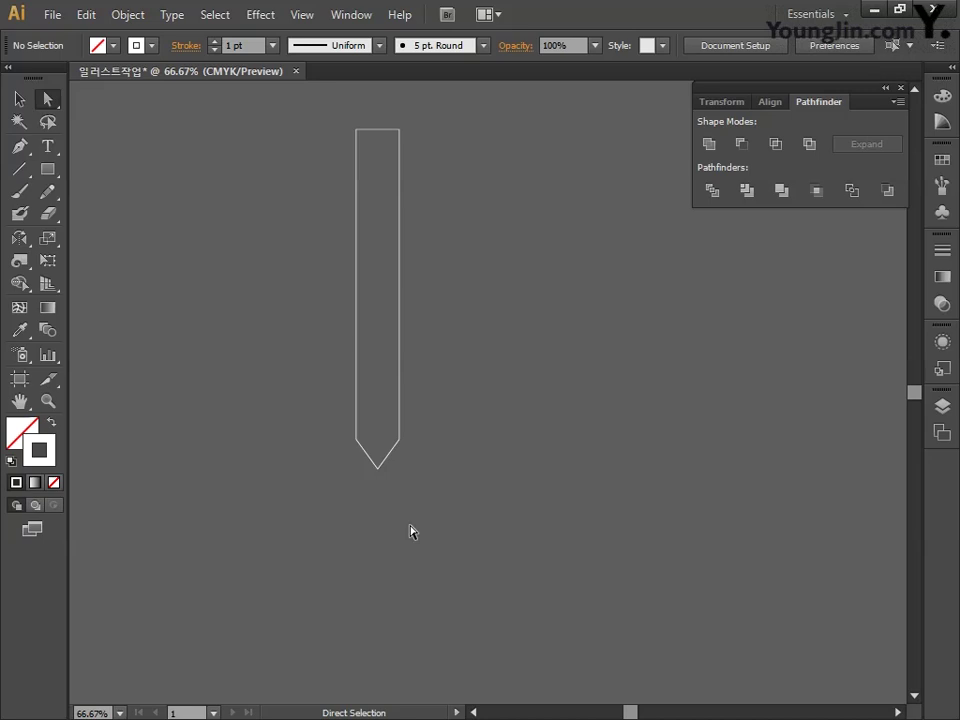
# Rotate a copy of the pointed bar by 72° around its bottom tip.
pyautogui.click(19, 98)
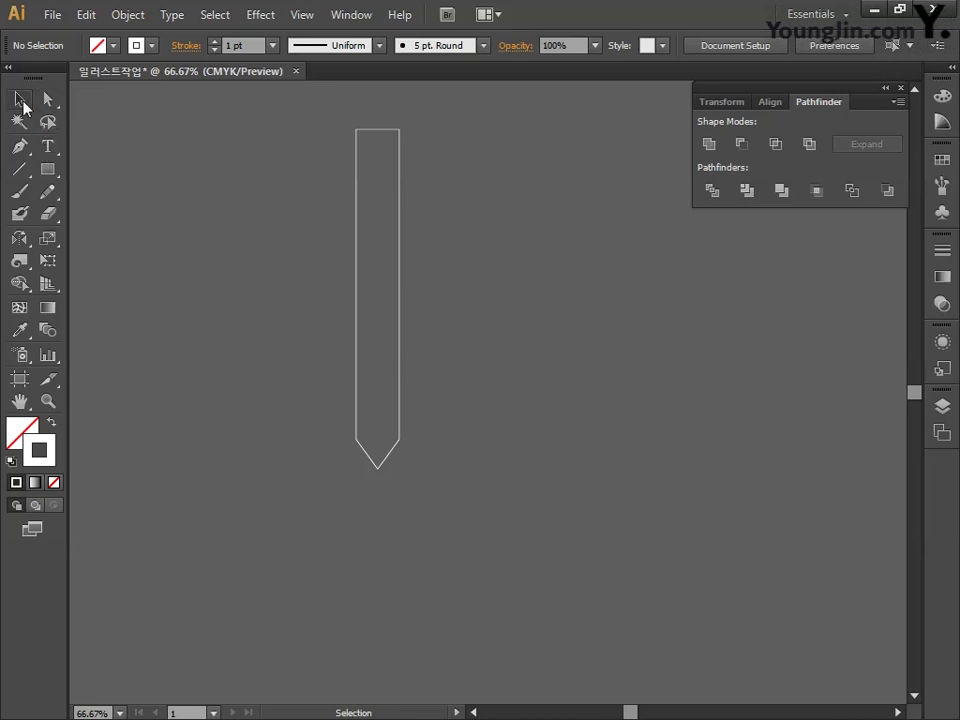
pyautogui.moveTo(310, 307); pyautogui.dragTo(476, 492)
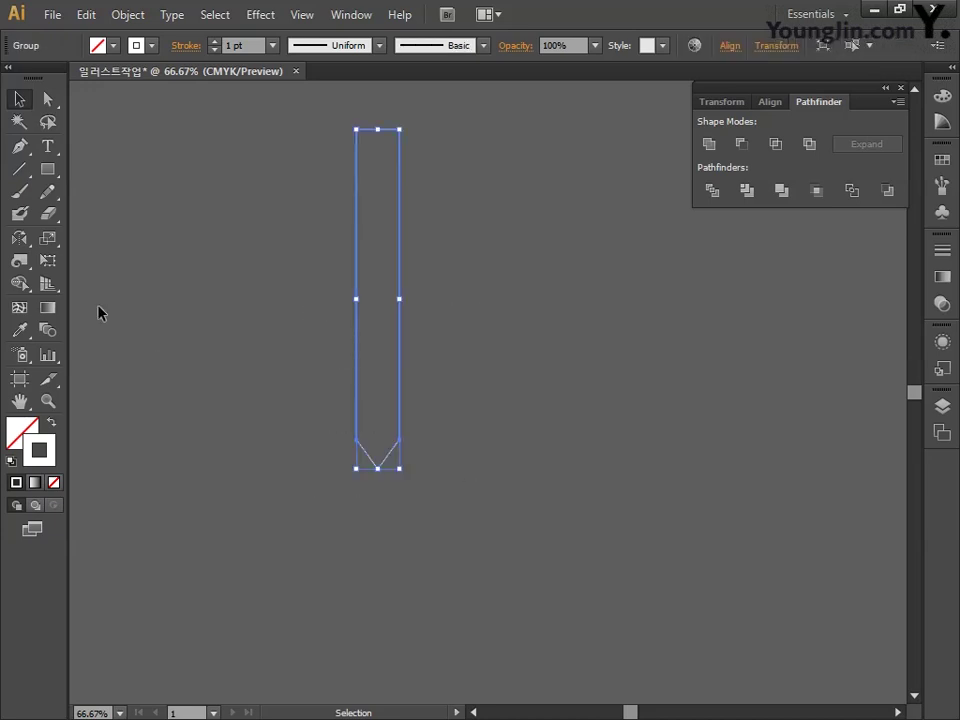
pyautogui.click(18, 238)
pyautogui.click(90, 240)
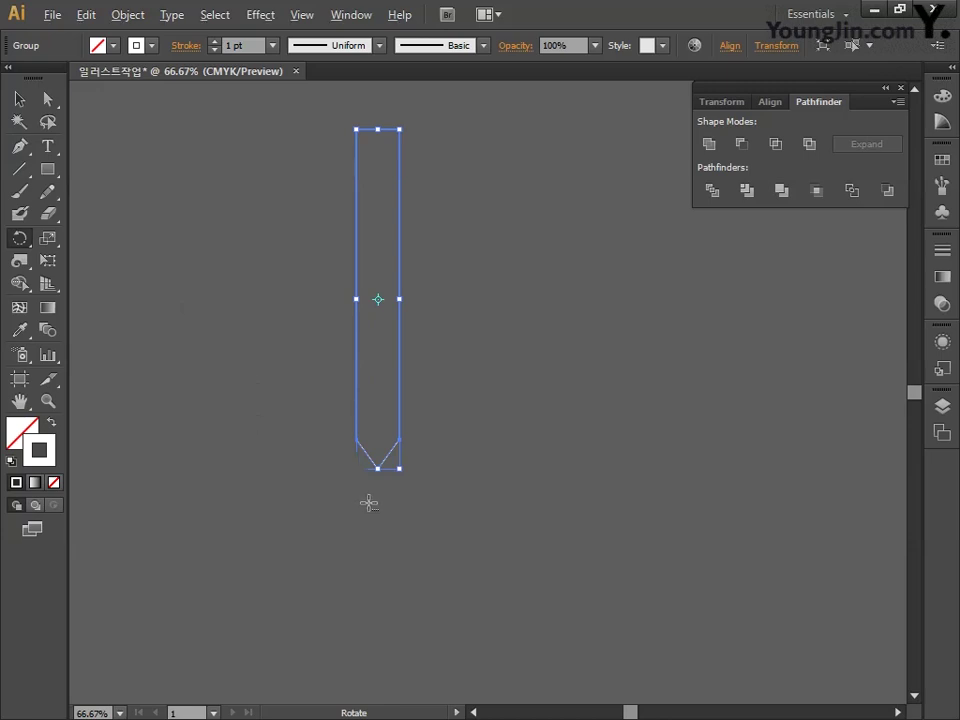
pyautogui.click(378, 468)
pyautogui.keyDown('alt'); pyautogui.click(378, 468); pyautogui.keyUp('alt')
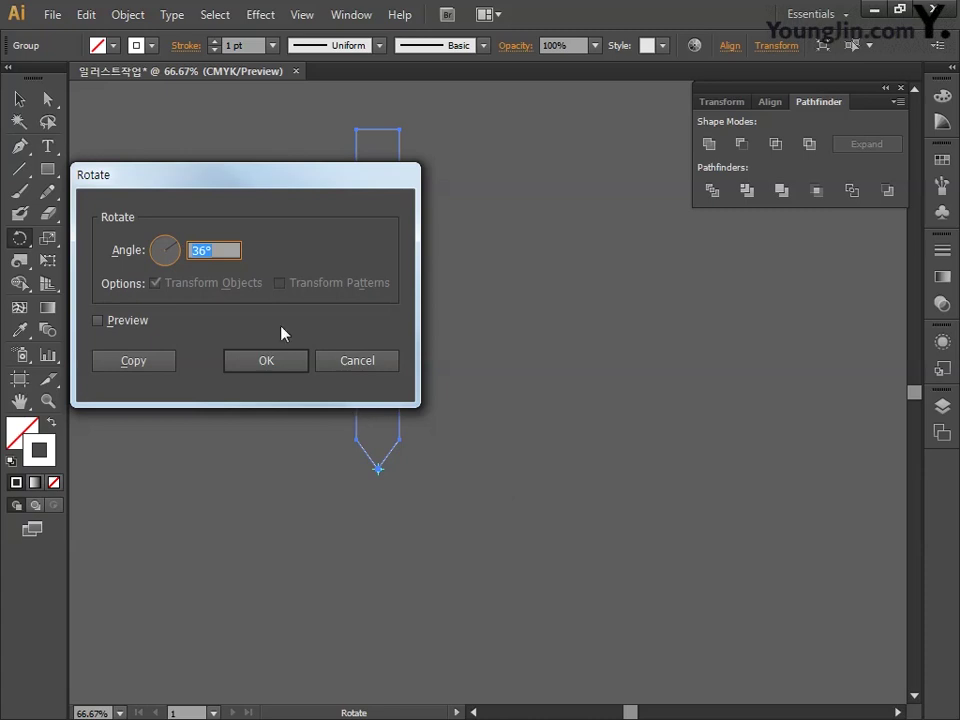
pyautogui.write('72')
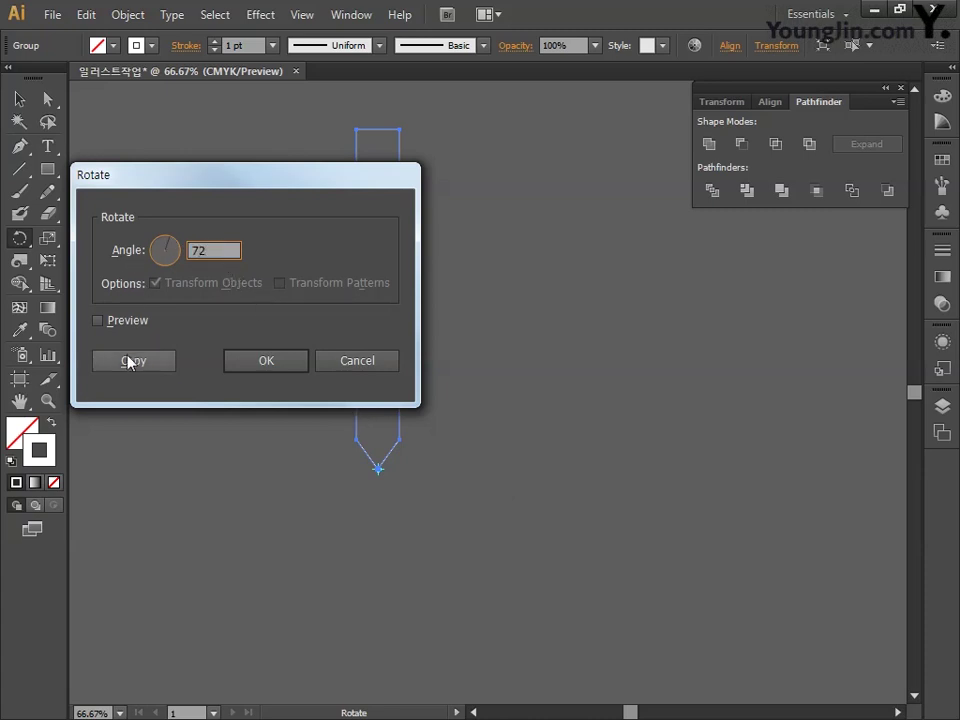
pyautogui.click(128, 360)
# Repeat the rotated copy three more times to complete a five-armed figure around the shared tip.
pyautogui.moveTo(375, 510); pyautogui.dragTo(458, 497)
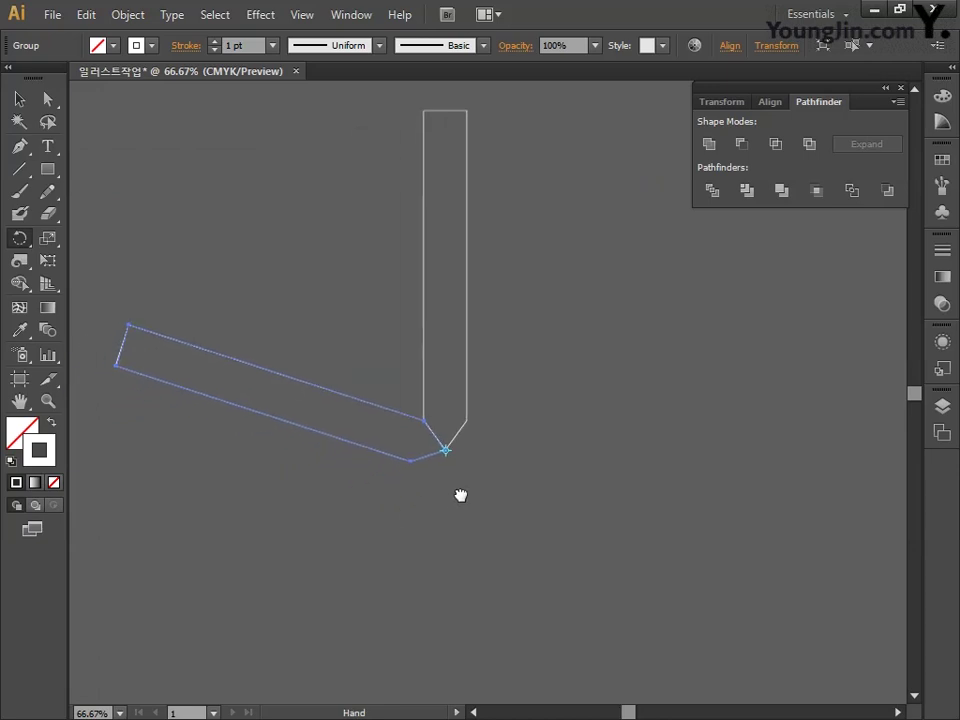
pyautogui.press('space')
pyautogui.hotkey('ctrl', 'd')
pyautogui.hotkey('ctrl', 'd')
pyautogui.hotkey('ctrl', 'd')
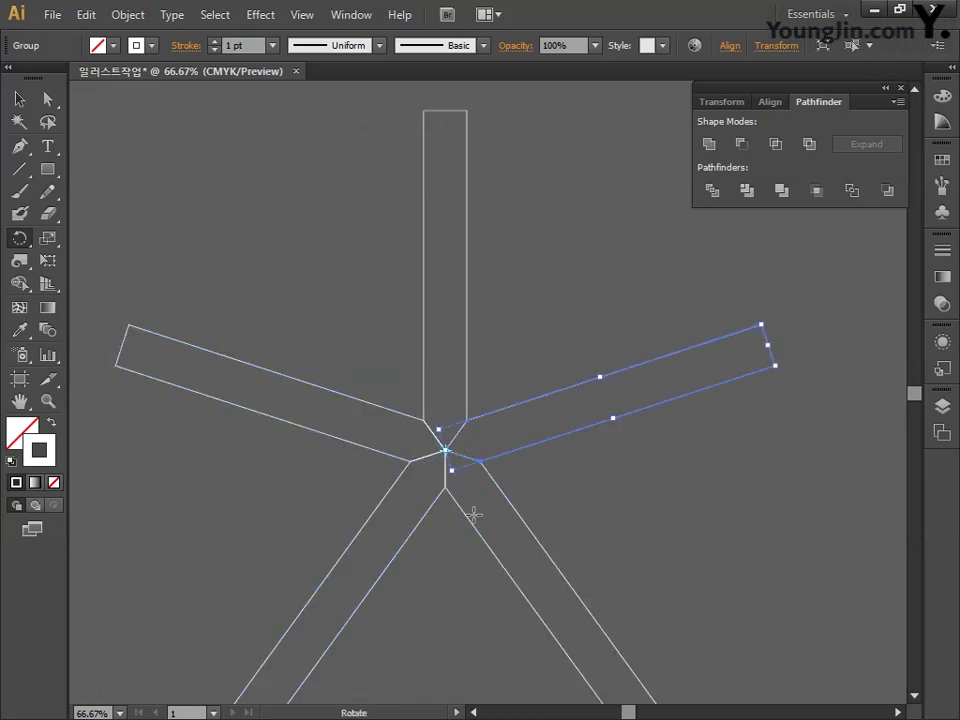
# Fill the vertical top bar of the five-armed figure with dark gray, C 0, M 0, Y 0, K 95.
pyautogui.hotkey('ctrl', '-')
pyautogui.press('space')
pyautogui.moveTo(330, 484); pyautogui.dragTo(349, 446)
pyautogui.press('space')
pyautogui.click(20, 100)
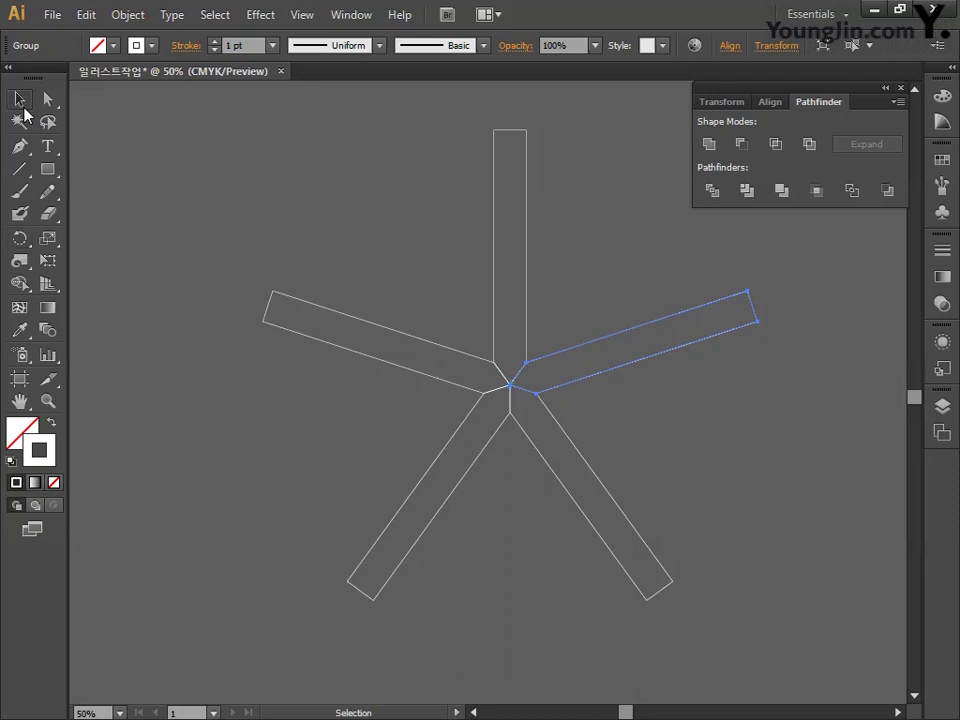
pyautogui.moveTo(345, 155); pyautogui.dragTo(537, 251)
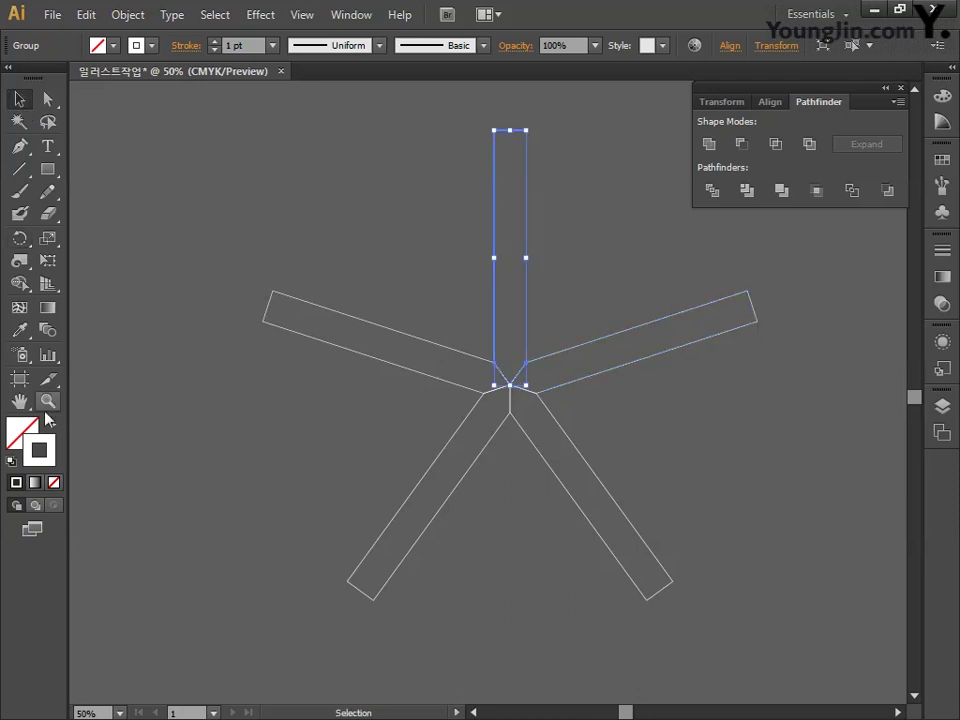
pyautogui.doubleClick(22, 432)
pyautogui.press('Tab')
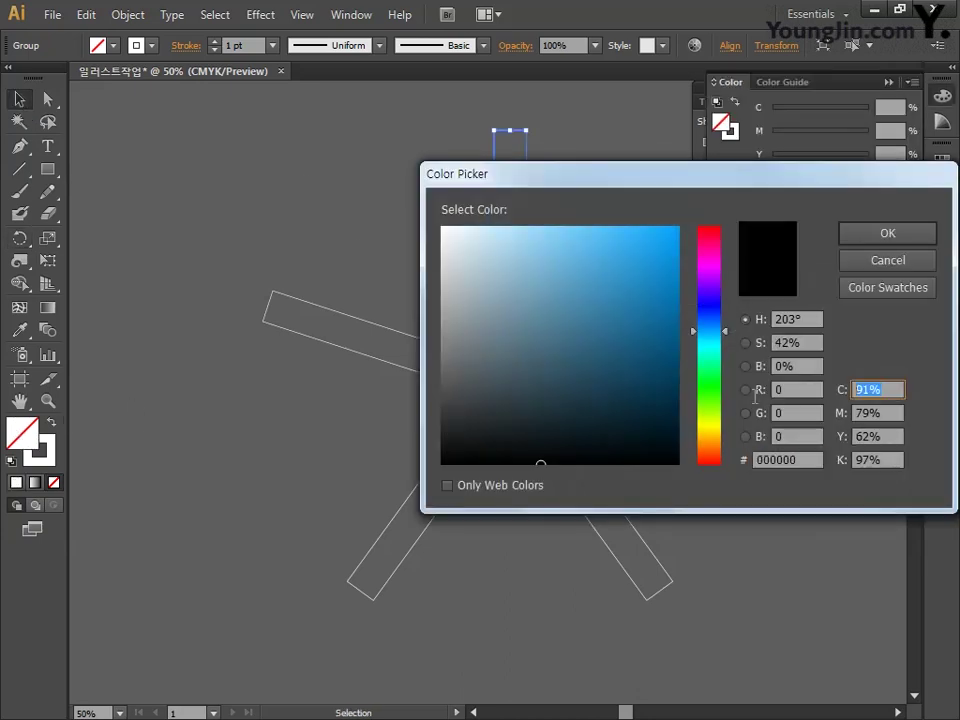
pyautogui.write('0')
pyautogui.press('Tab')
pyautogui.write('0')
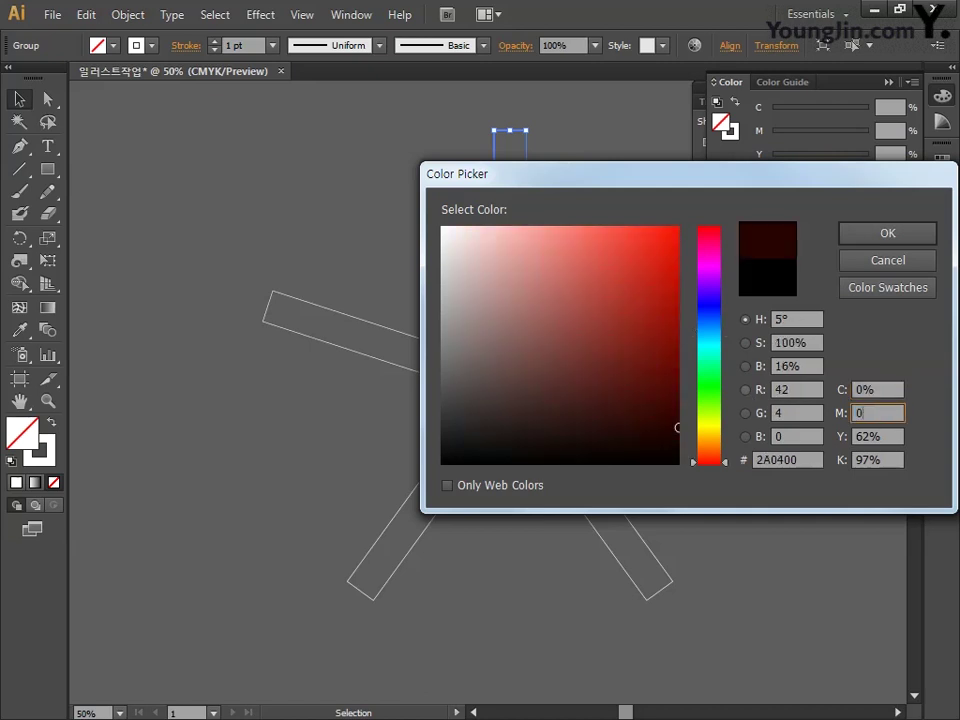
pyautogui.press('Tab')
pyautogui.write('0')
pyautogui.press('Tab')
pyautogui.write('9')
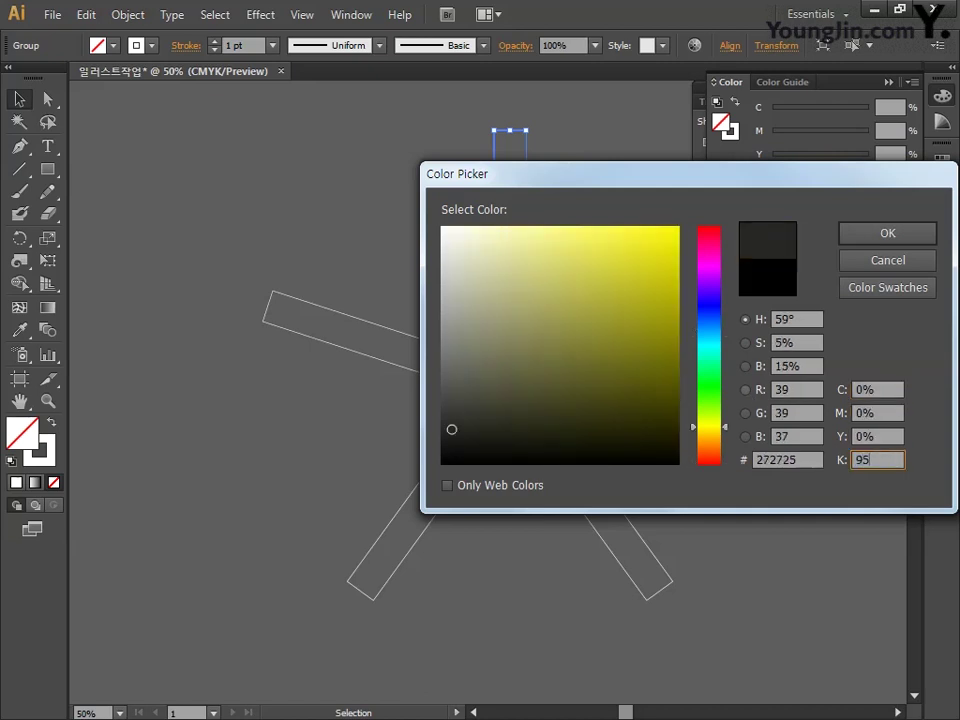
pyautogui.write('5')
pyautogui.click(887, 235)
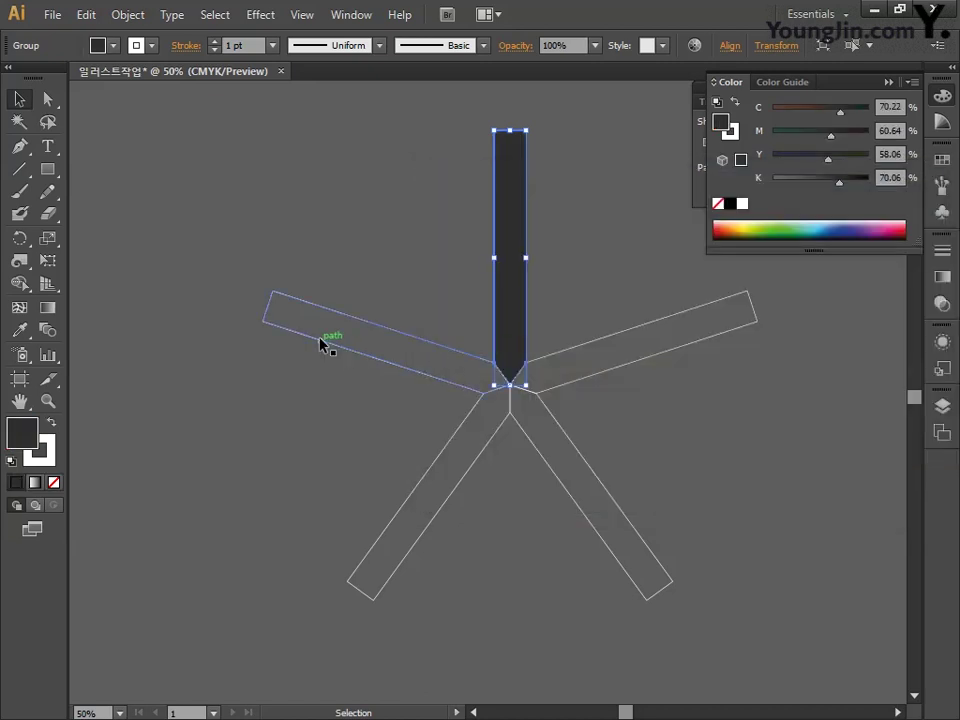
# Select the unfilled upper-right bar of the five-armed figure.
pyautogui.click(650, 322)
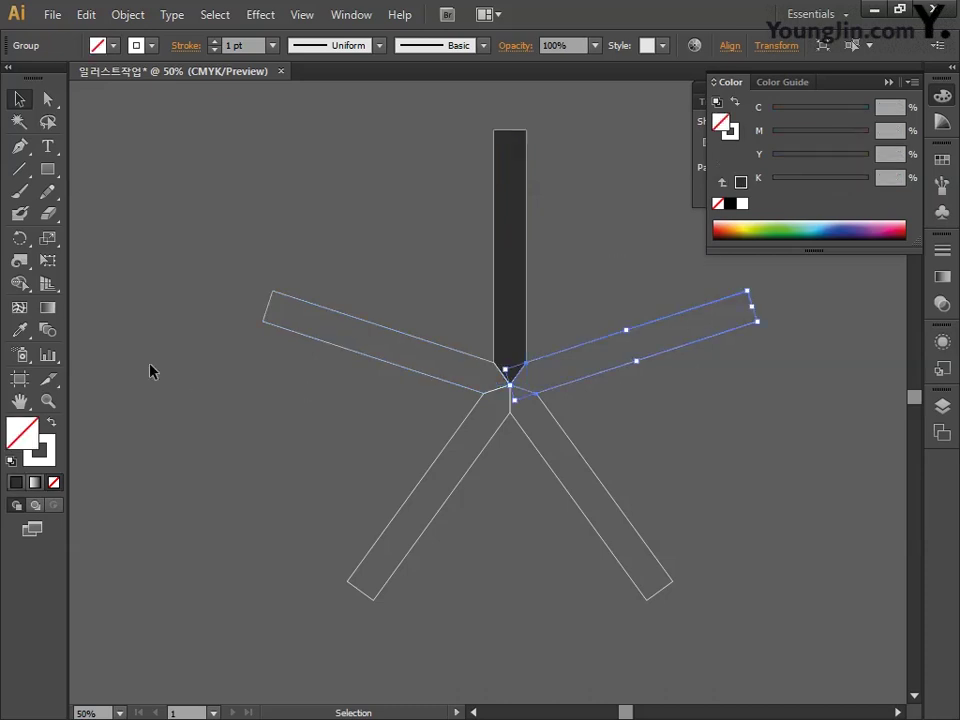
# Fill the star's upper-right arm with green, CMYK 80, 5, 90, 0.
pyautogui.doubleClick(22, 432)
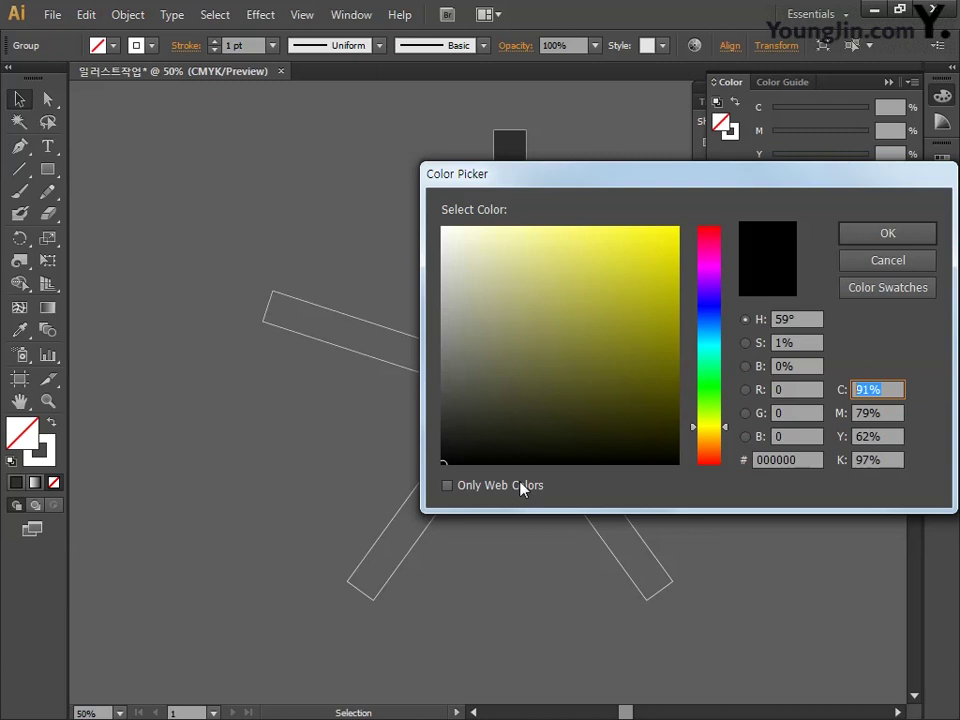
pyautogui.write('80')
pyautogui.press('Tab')
pyautogui.write('5')
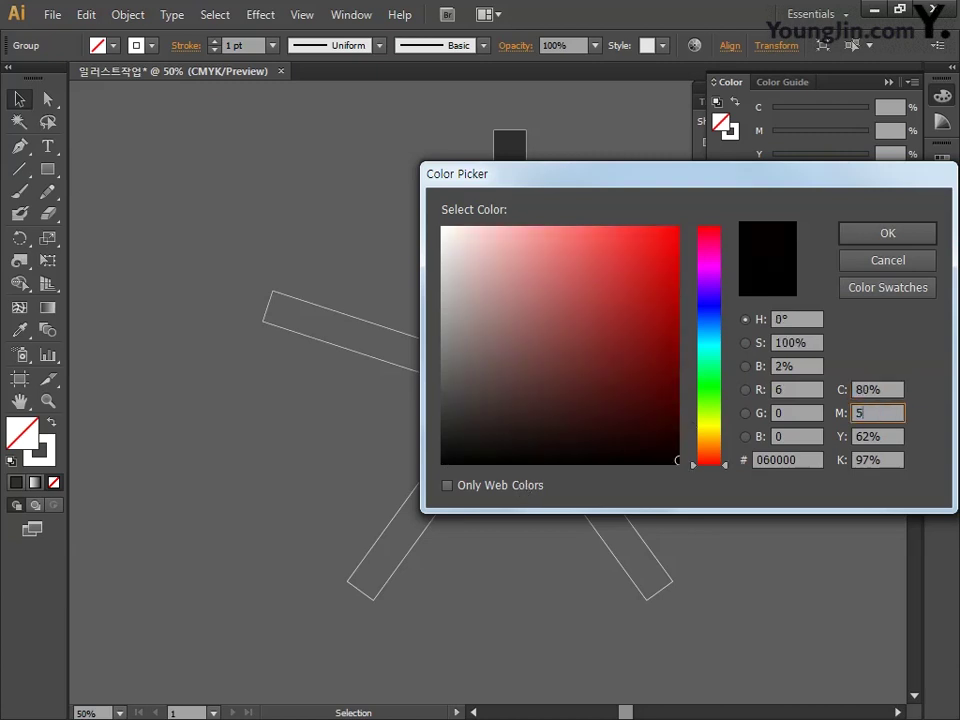
pyautogui.press('Tab')
pyautogui.write('90')
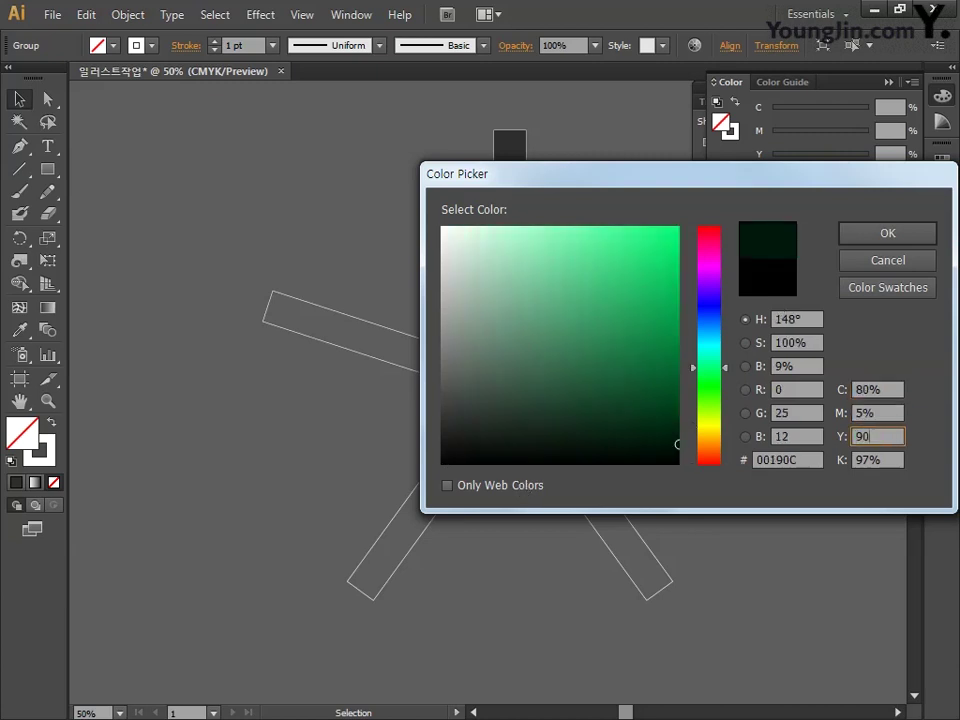
pyautogui.press('Tab')
pyautogui.write('0')
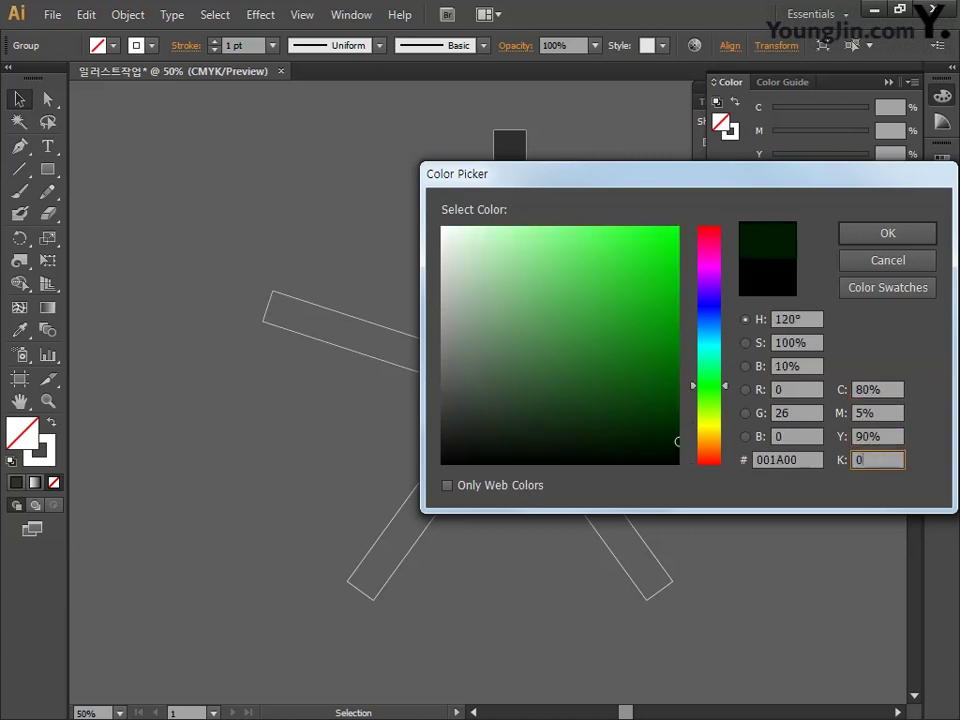
pyautogui.click(885, 236)
# Fill the star's lower-right arm with blue, CMYK 80, 40, 0, 0.
pyautogui.moveTo(569, 549); pyautogui.dragTo(566, 547)
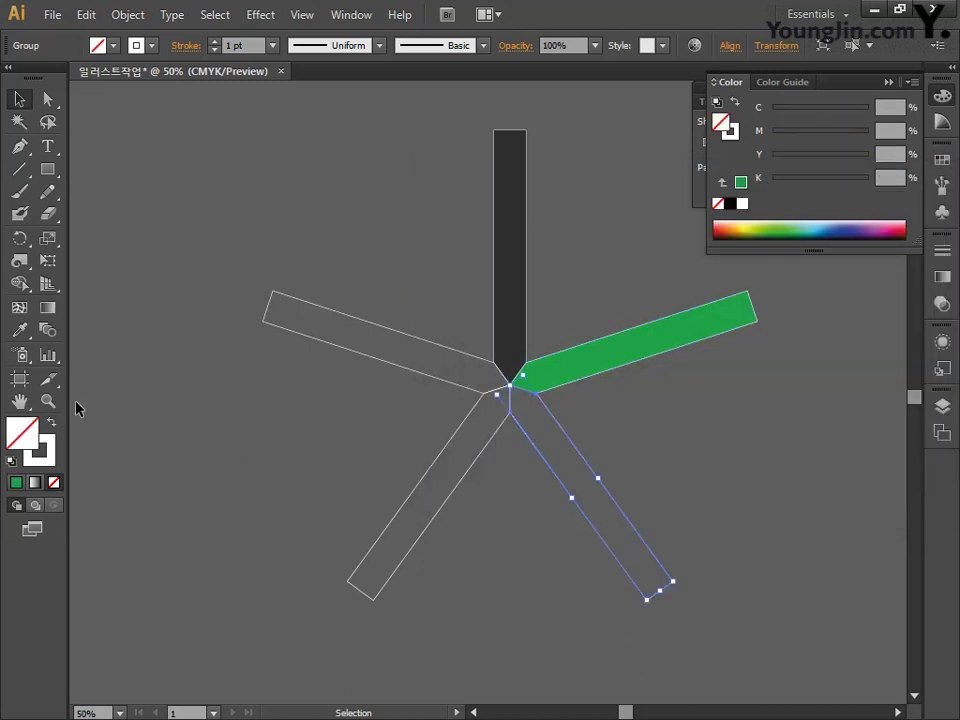
pyautogui.doubleClick(22, 432)
pyautogui.doubleClick(887, 385)
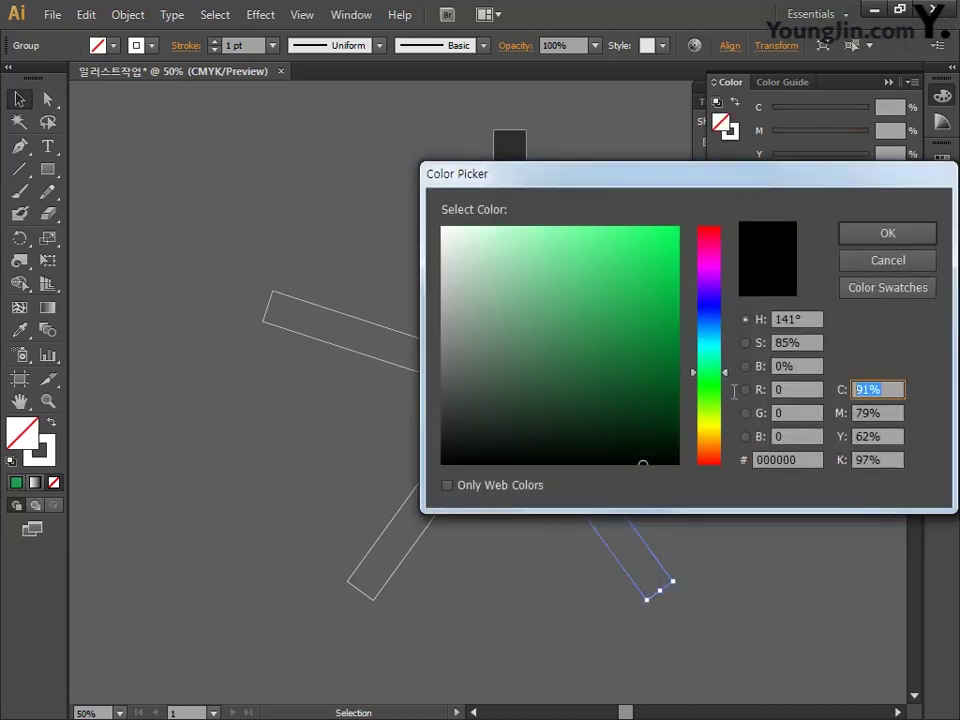
pyautogui.write('80')
pyautogui.press('Tab')
pyautogui.write('40')
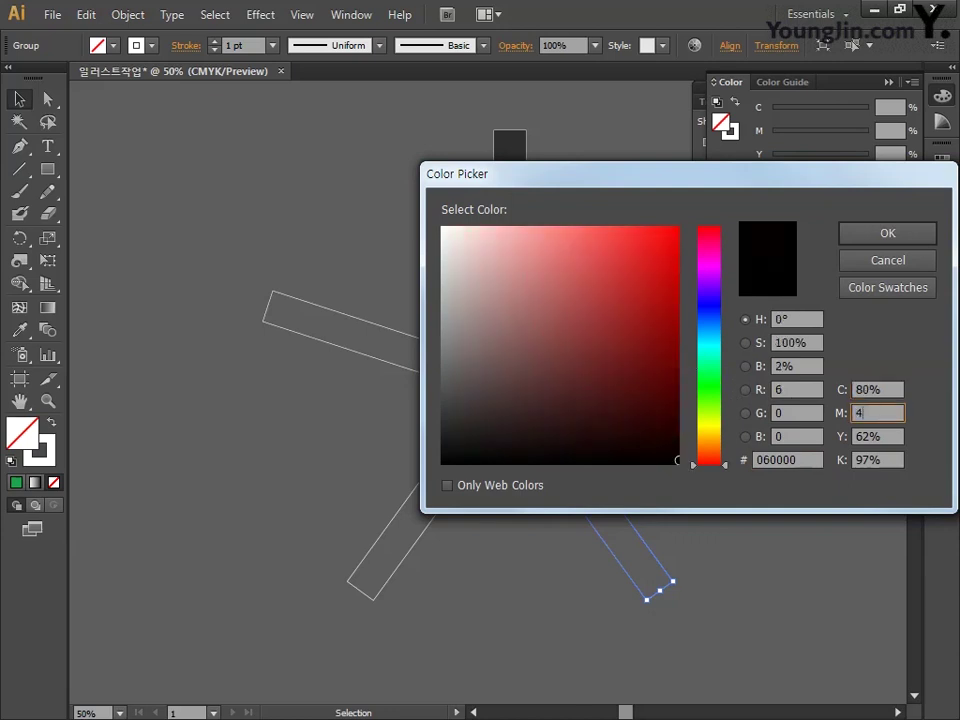
pyautogui.press('Tab')
pyautogui.write('0')
pyautogui.press('Tab')
pyautogui.write('0')
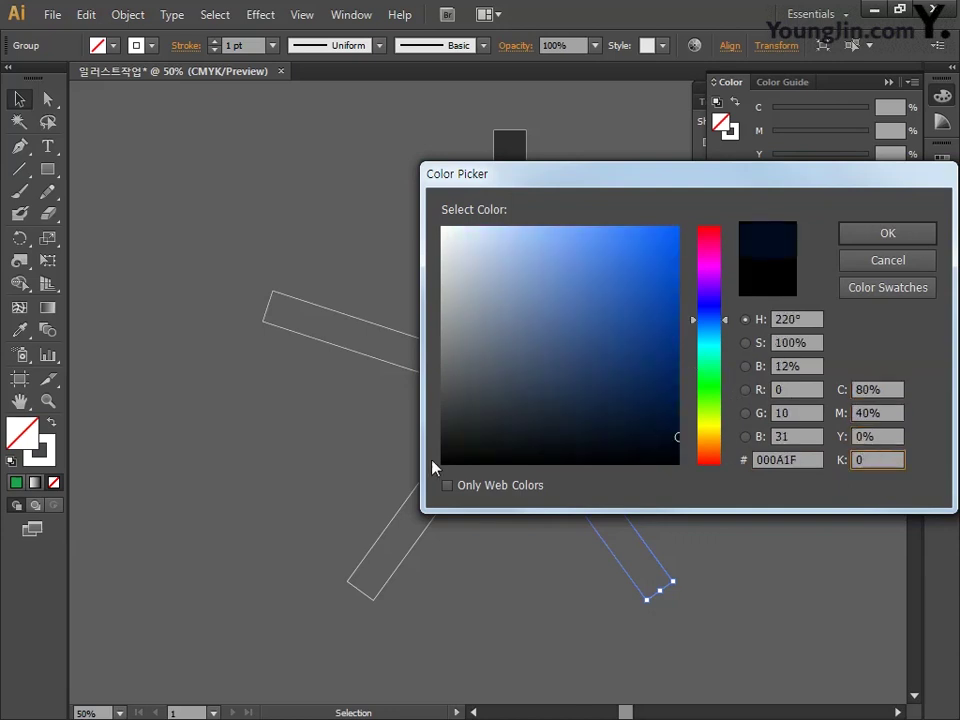
pyautogui.click(866, 236)
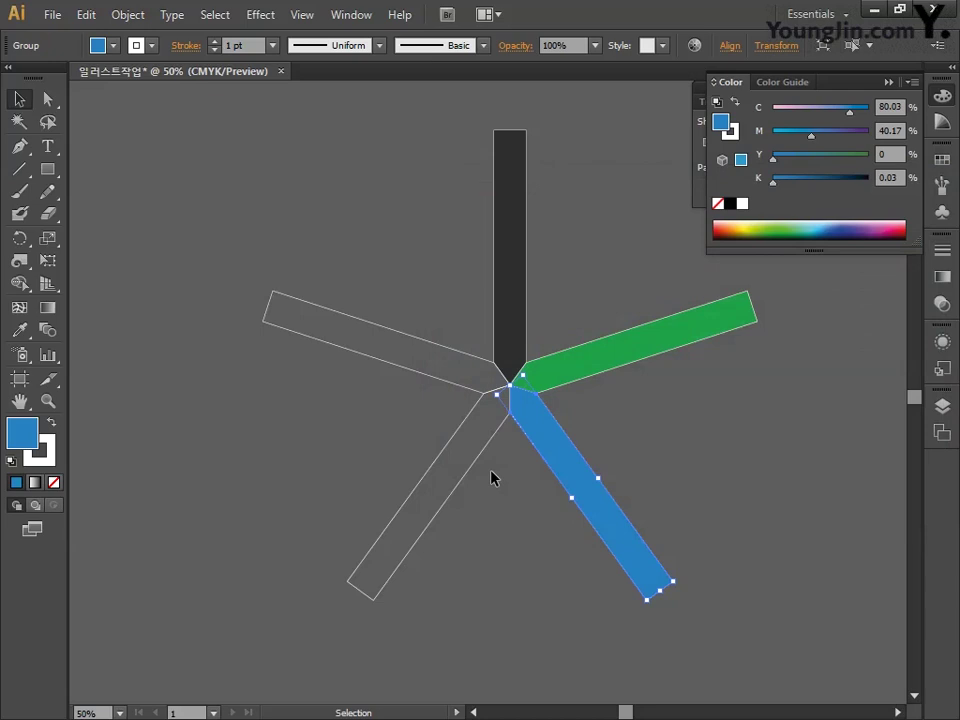
# Fill the star's lower-left arm with pinkish red, CMYK 0, 90, 55, 0.
pyautogui.click(405, 568)
pyautogui.doubleClick(22, 433)
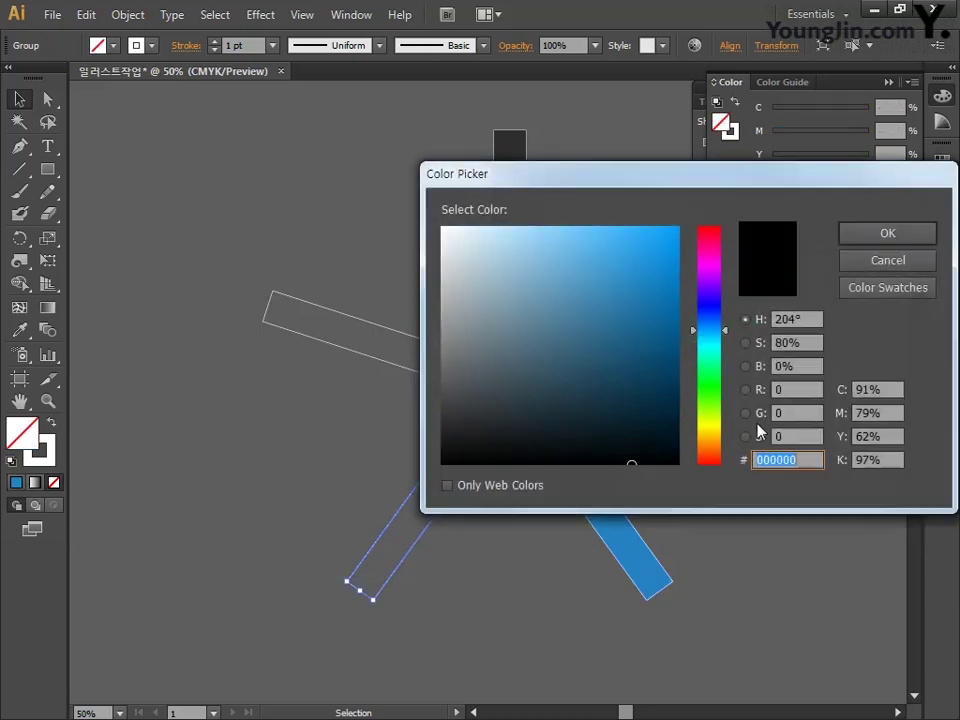
pyautogui.click(884, 391)
pyautogui.write('0')
pyautogui.press('Tab')
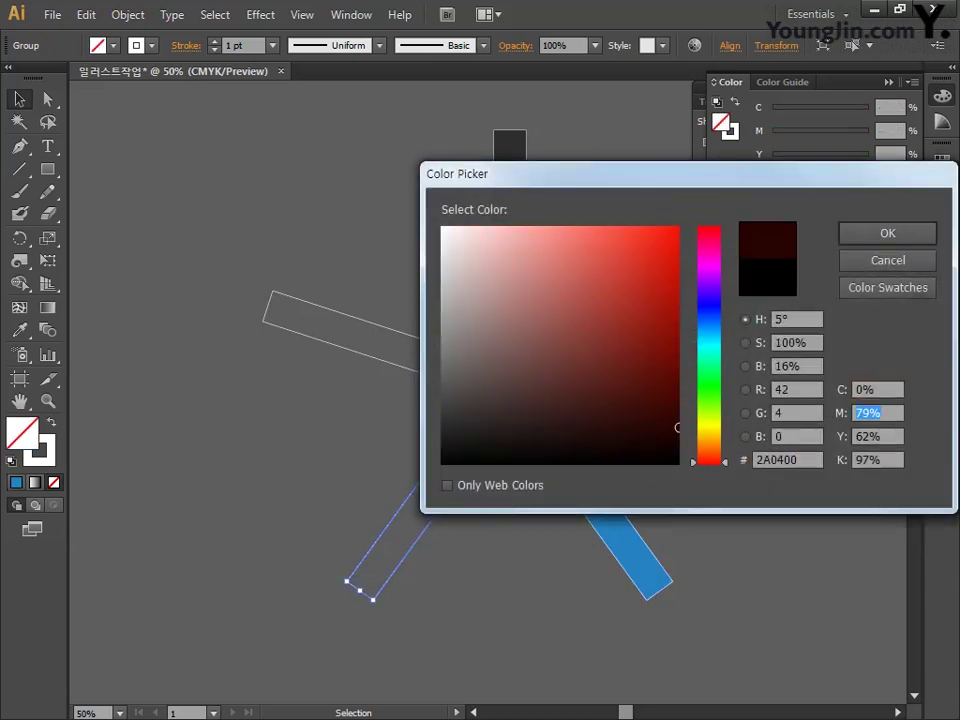
pyautogui.write('90')
pyautogui.press('Tab')
pyautogui.write('5')
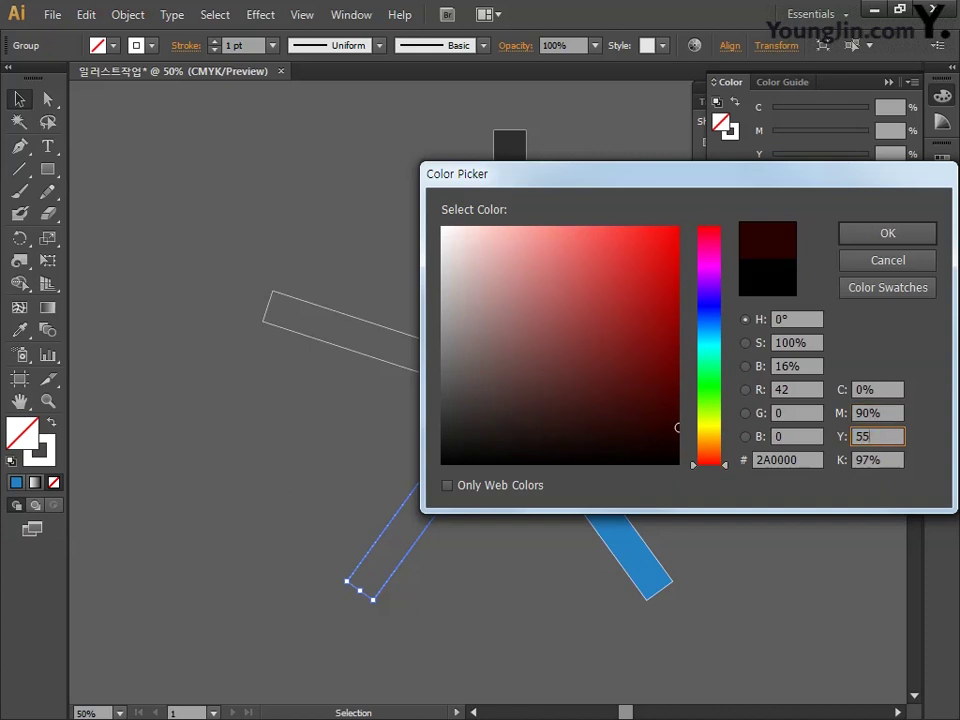
pyautogui.press('Tab')
pyautogui.write('0')
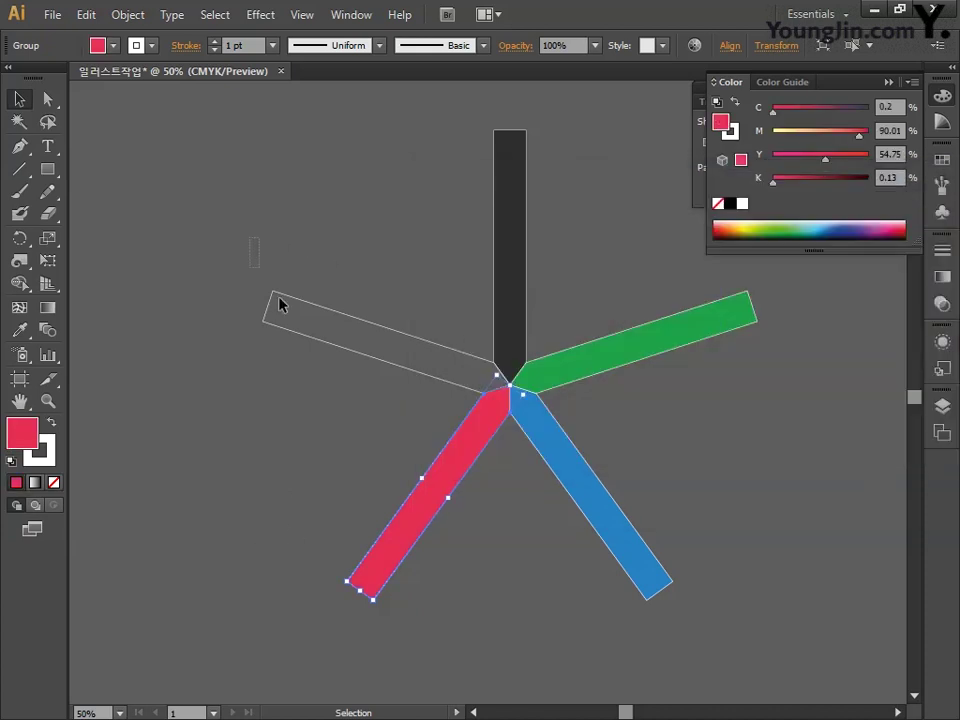
# Fill the star's upper-left arm with orange, CMYK 0, 40, 80, 0.
pyautogui.click(276, 296)
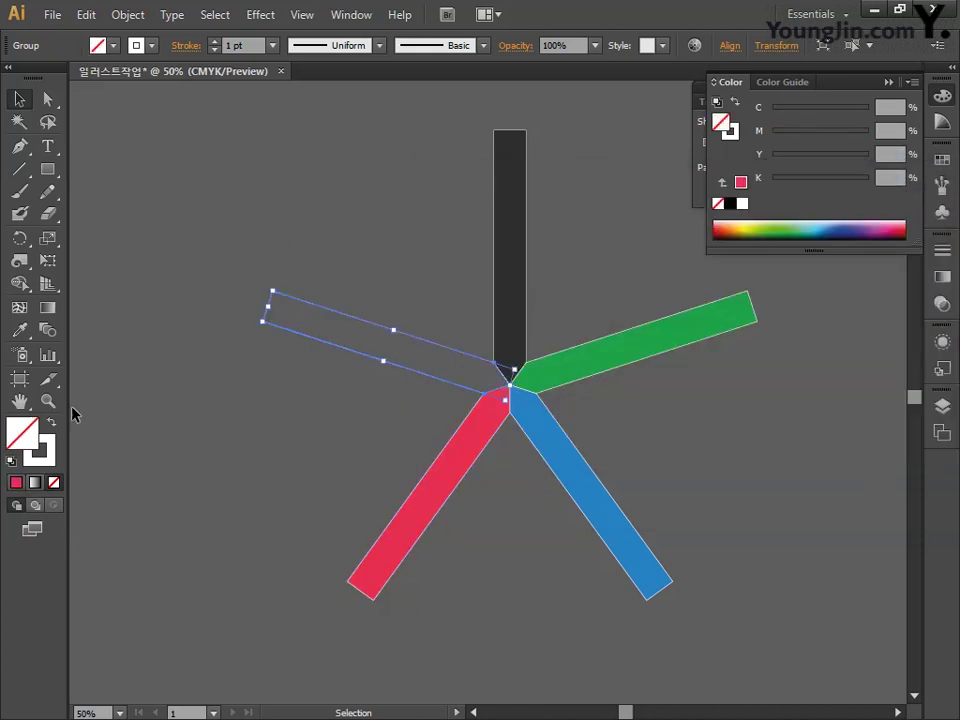
pyautogui.doubleClick(17, 437)
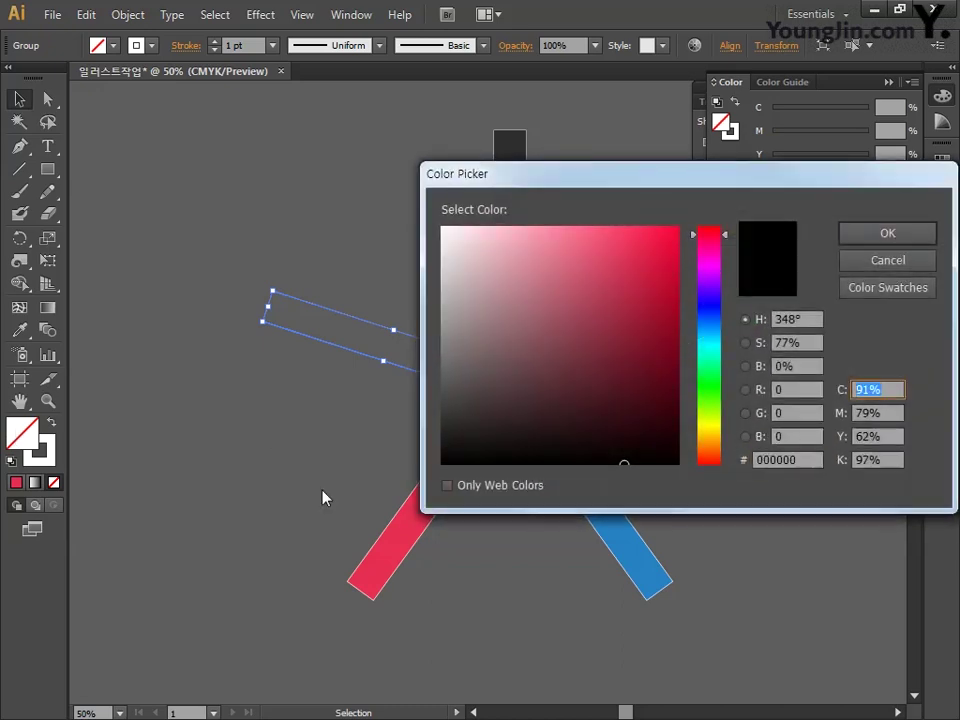
pyautogui.write('0')
pyautogui.press('Tab')
pyautogui.write('40')
pyautogui.press('Tab')
pyautogui.write('8')
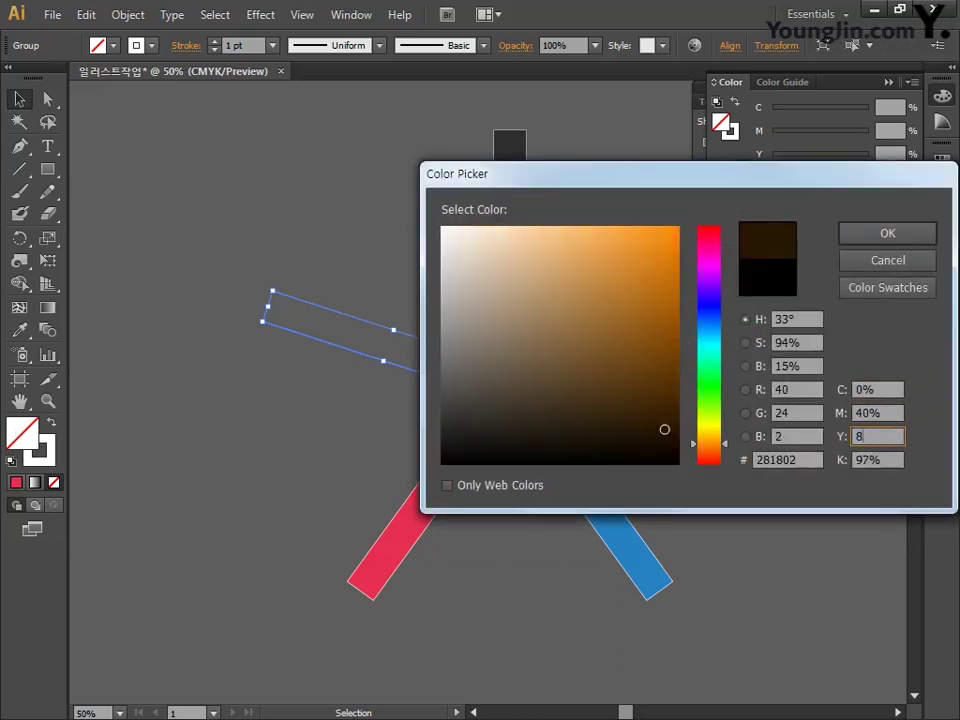
pyautogui.write('0')
pyautogui.press('Tab')
pyautogui.write('0')
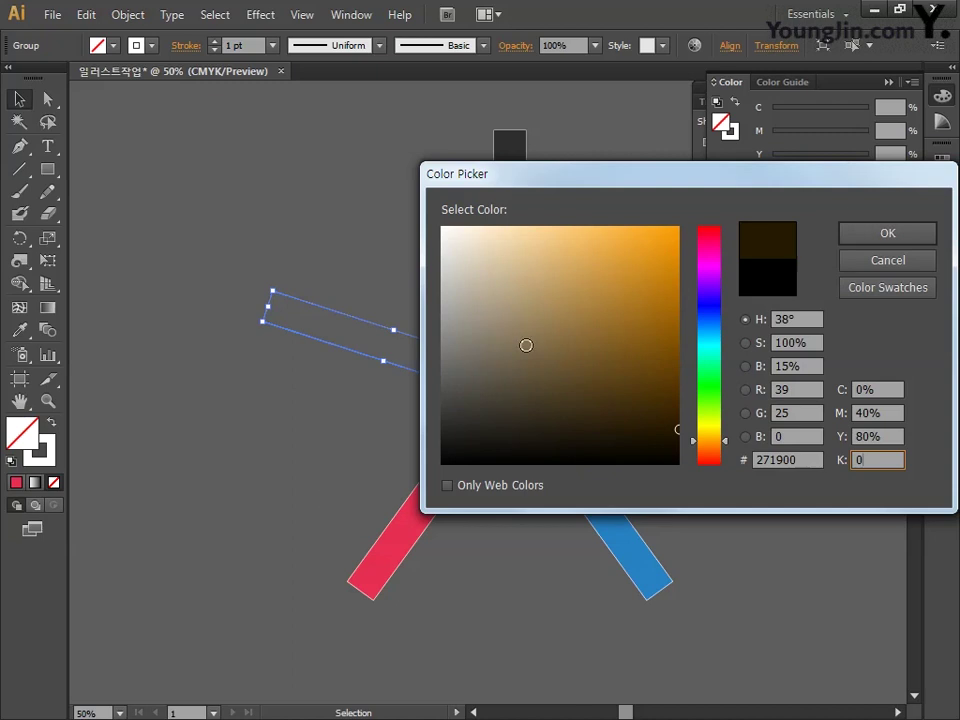
pyautogui.click(868, 240)
# Select all five arms of the star and remove their stroke.
pyautogui.moveTo(380, 268); pyautogui.dragTo(625, 495)
pyautogui.press('x')
pyautogui.click(55, 483)
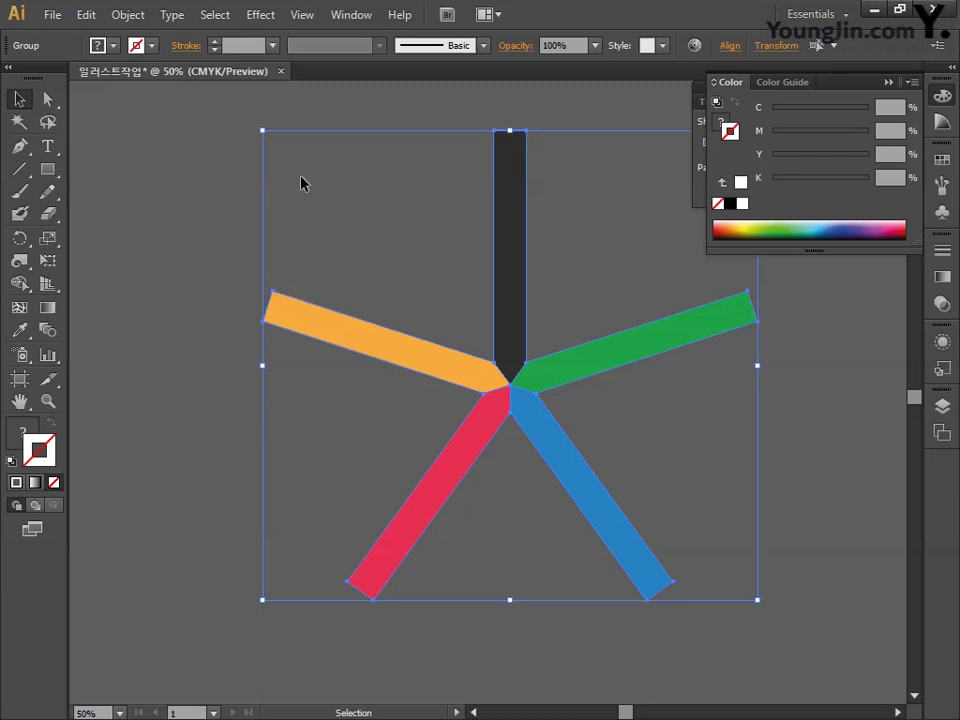
# Scale the whole five-armed star down proportionally to about two thirds and move it up and to the left.
pyautogui.moveTo(263, 131); pyautogui.dragTo(430, 257)
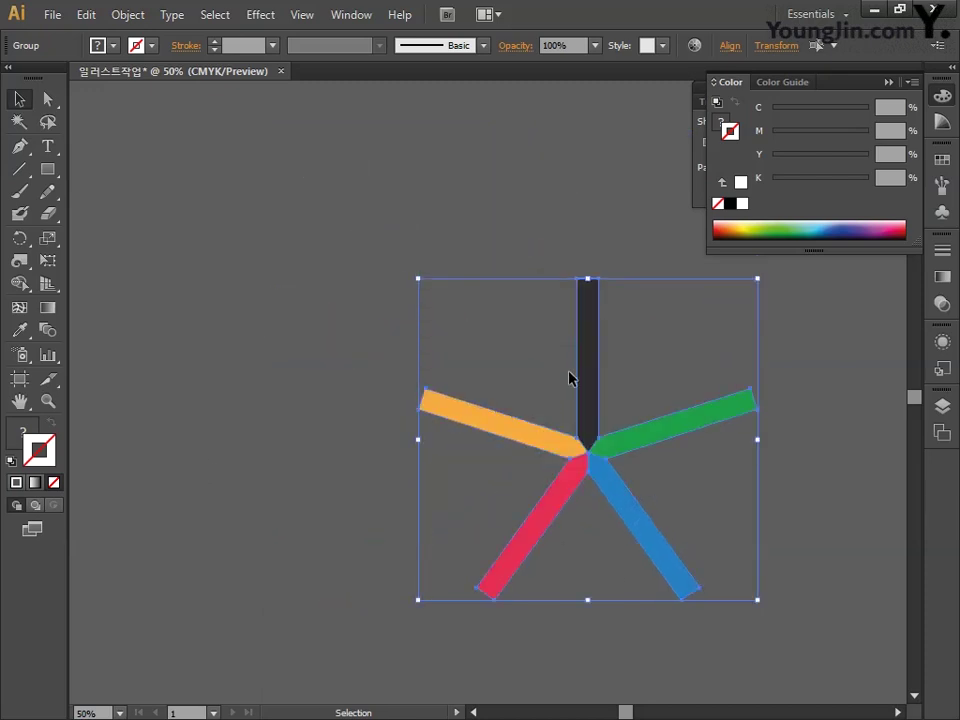
pyautogui.moveTo(568, 378); pyautogui.dragTo(364, 300)
pyautogui.moveTo(201, 413); pyautogui.dragTo(339, 354)
pyautogui.hotkey('ctrl', 'shift', 'b')
# Draw a long, thin horizontal rectangle in the empty area left of the star.
pyautogui.press('m')
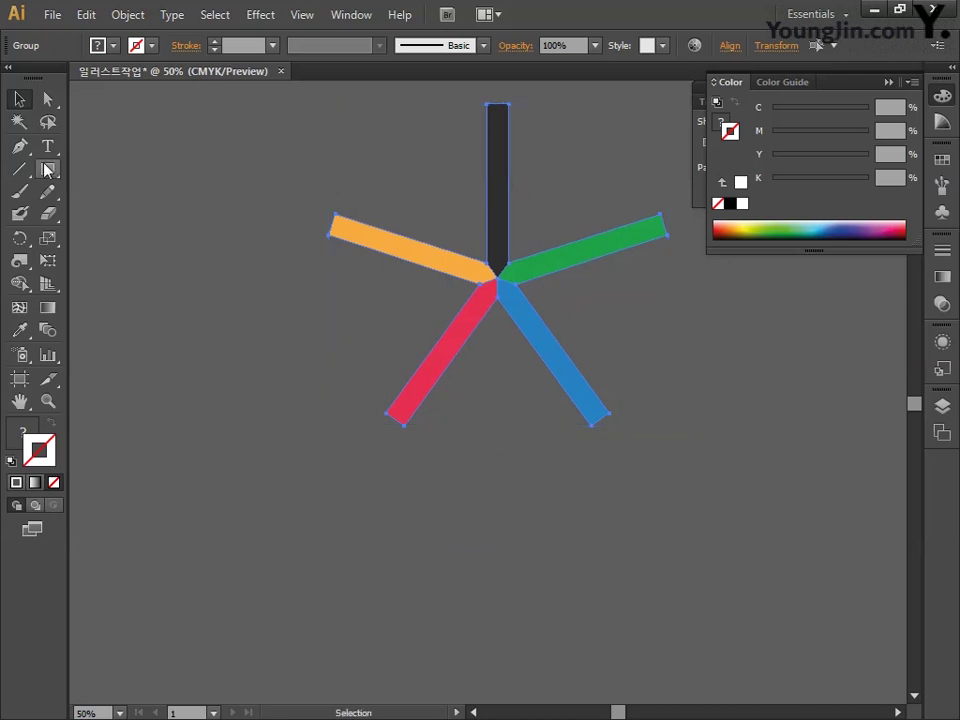
pyautogui.moveTo(180, 418); pyautogui.dragTo(330, 459)
pyautogui.hotkey('ctrl', '-')
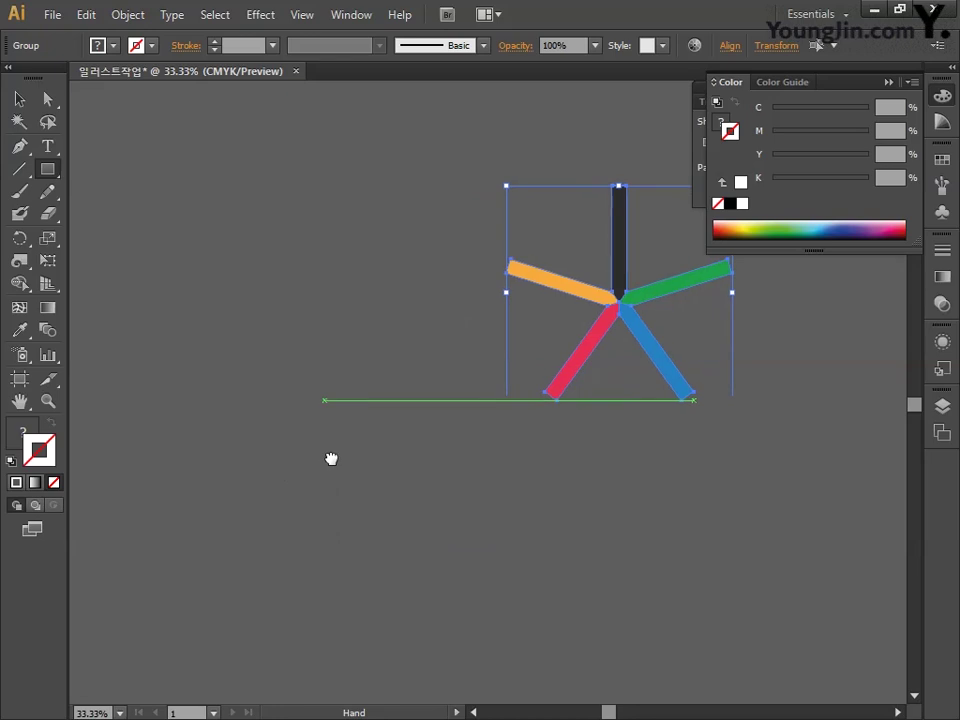
pyautogui.moveTo(486, 339); pyautogui.dragTo(167, 368)
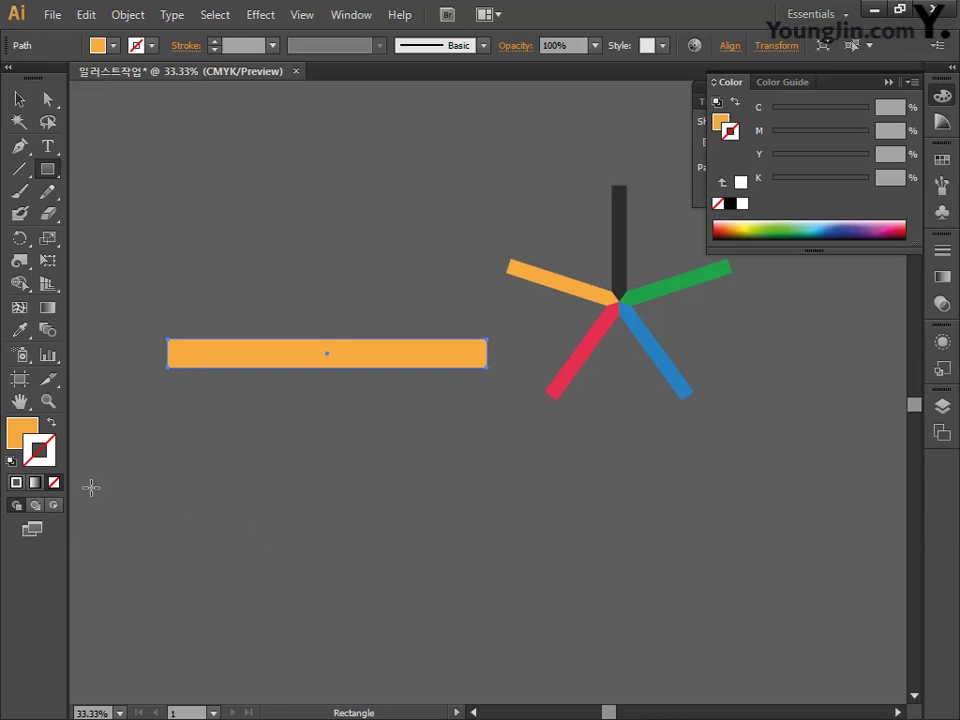
# Fill the horizontal rectangle with blue, CMYK 80, 40, 0, 0.
pyautogui.doubleClick(22, 432)
pyautogui.press('Tab')
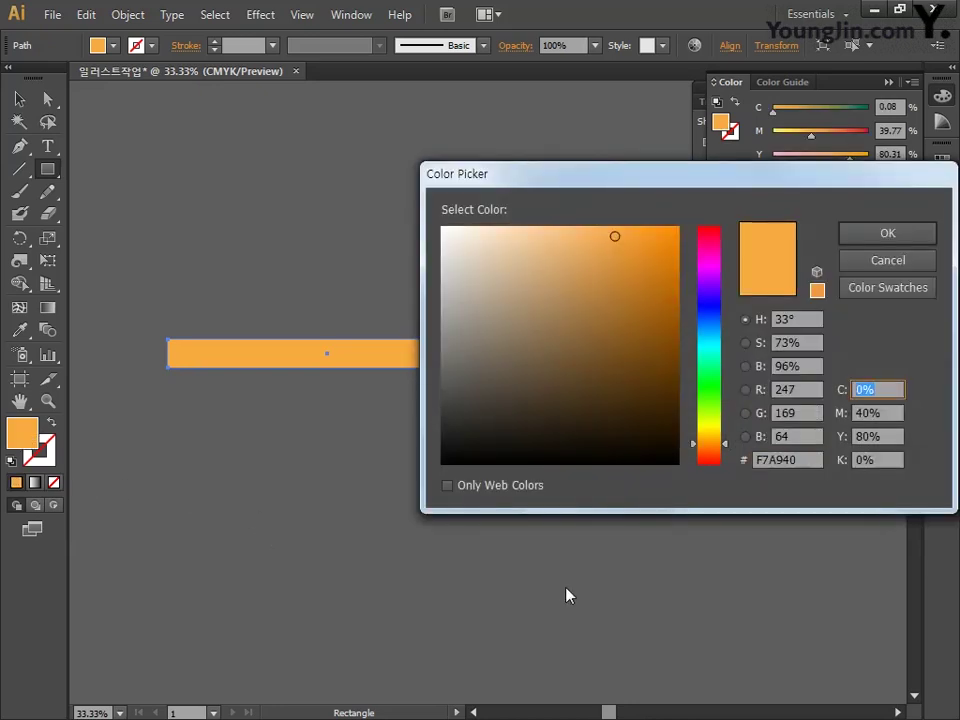
pyautogui.write('80')
pyautogui.press('Tab')
pyautogui.write('4')
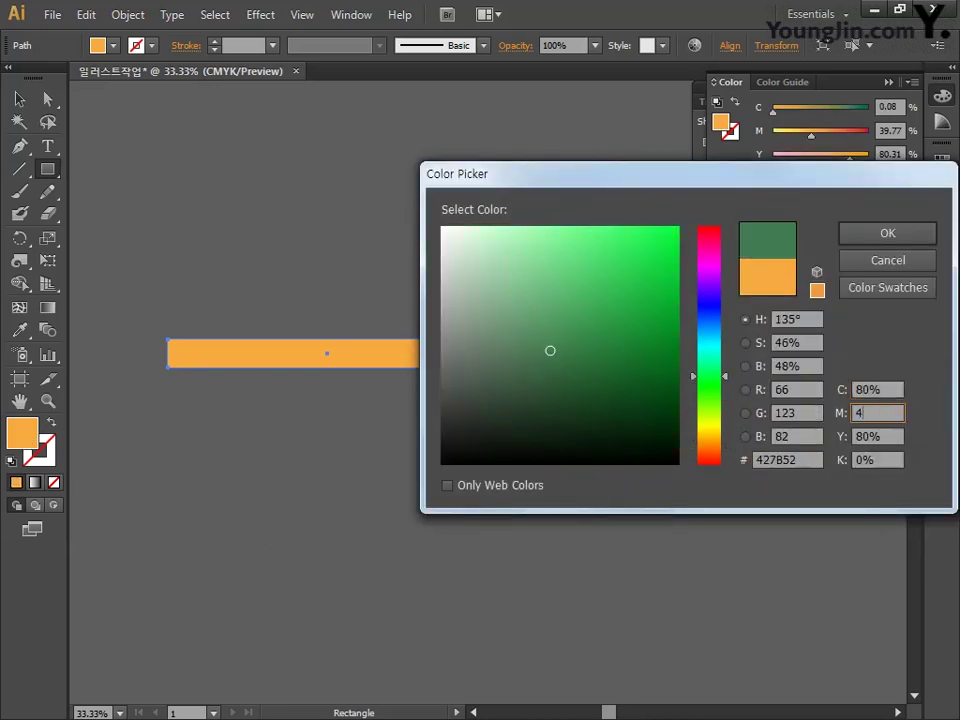
pyautogui.write('0')
pyautogui.press('Tab')
pyautogui.write('0')
pyautogui.press('Tab')
pyautogui.write('0')
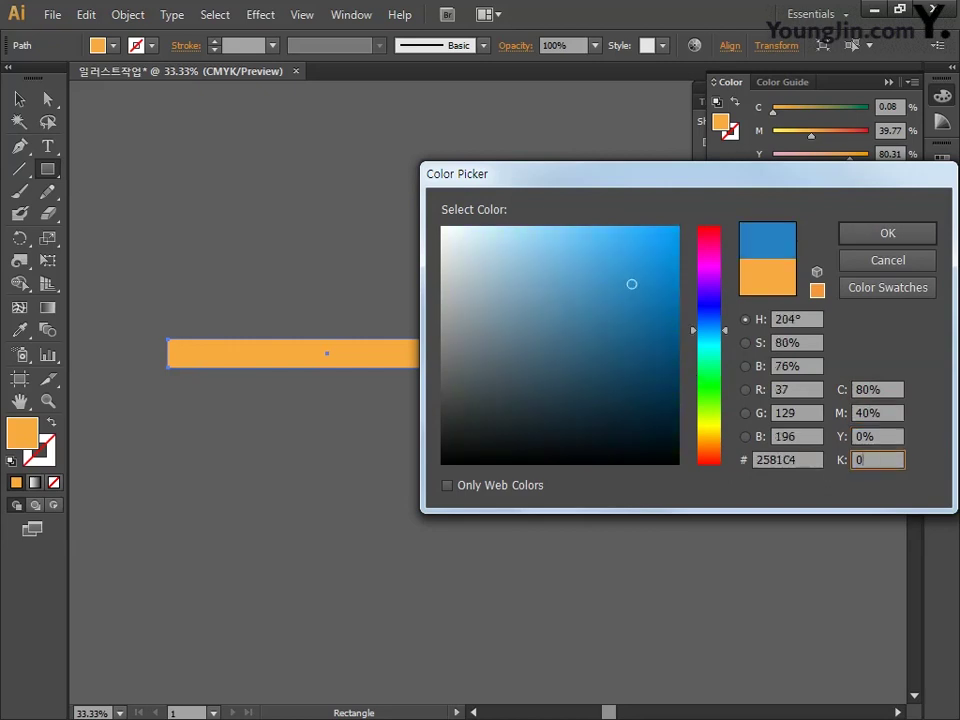
pyautogui.click(857, 238)
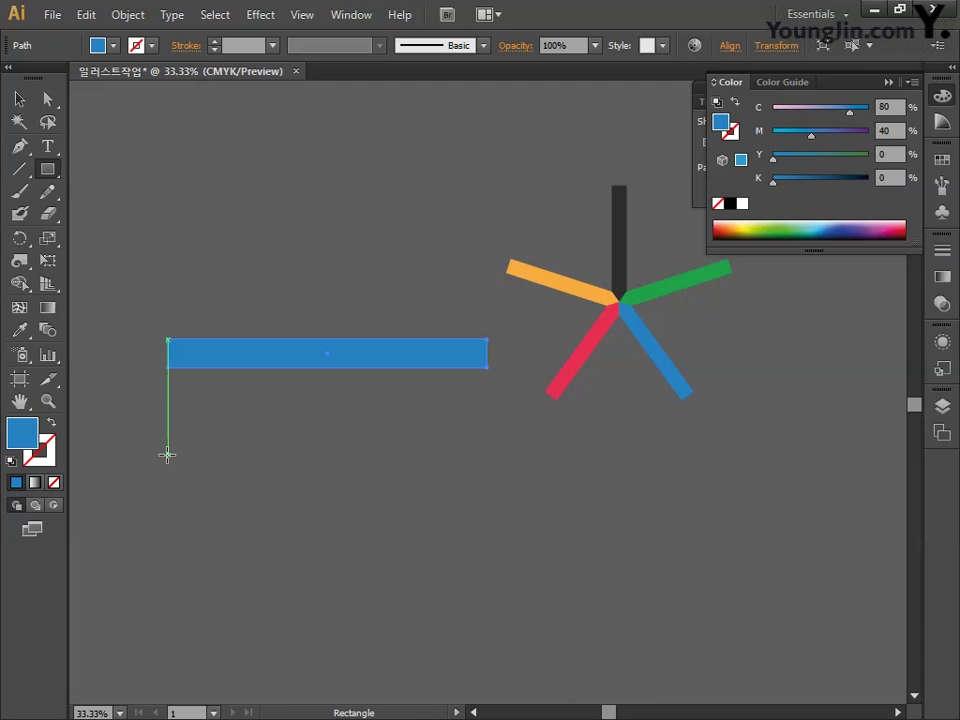
# Draw a narrow vertical rectangle below the left end of the blue bar and move it slightly up towards the bar.
pyautogui.moveTo(204, 401); pyautogui.dragTo(227, 551)
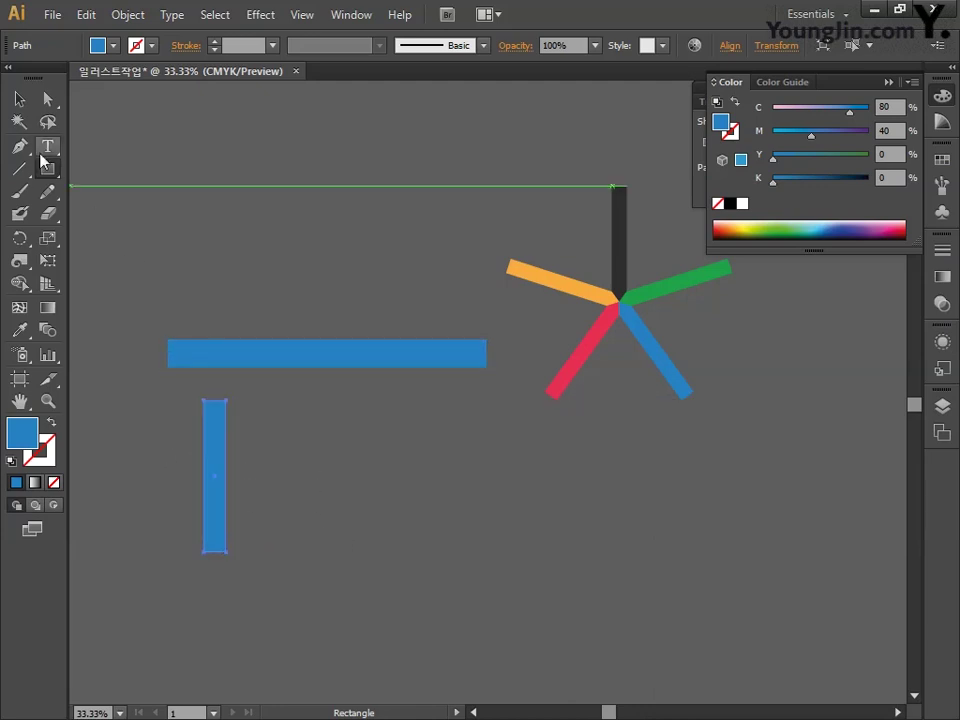
pyautogui.click(19, 99)
pyautogui.moveTo(205, 460); pyautogui.dragTo(205, 443)
# Fill the vertical rectangle with near-black, CMYK 0, 0, 0, 95.
pyautogui.doubleClick(26, 433)
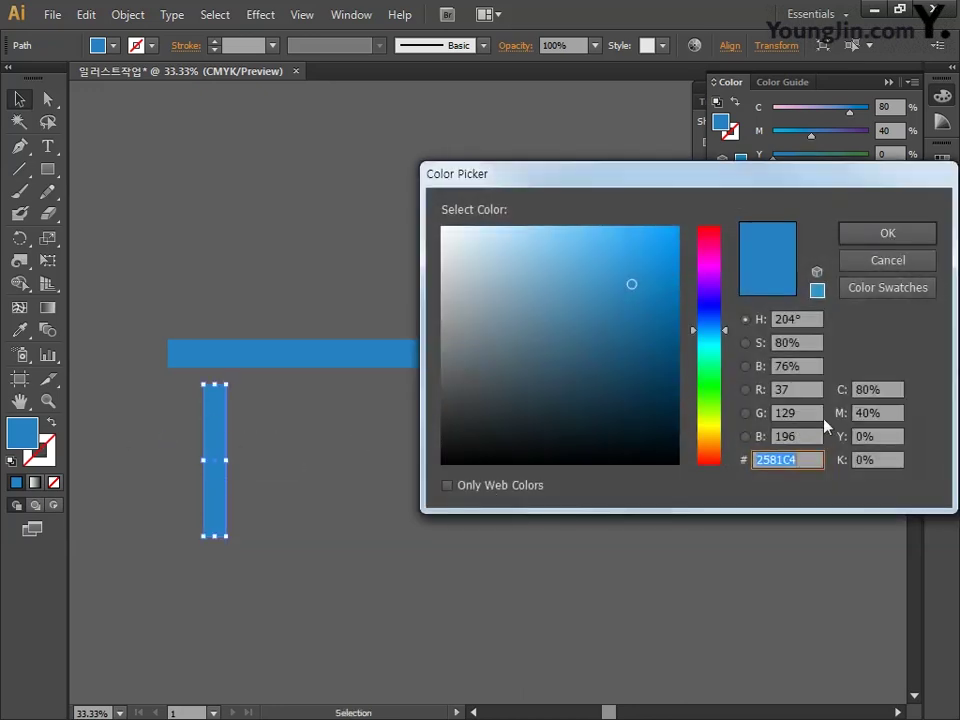
pyautogui.click(887, 390)
pyautogui.write('0')
pyautogui.press('Tab')
pyautogui.write('0')
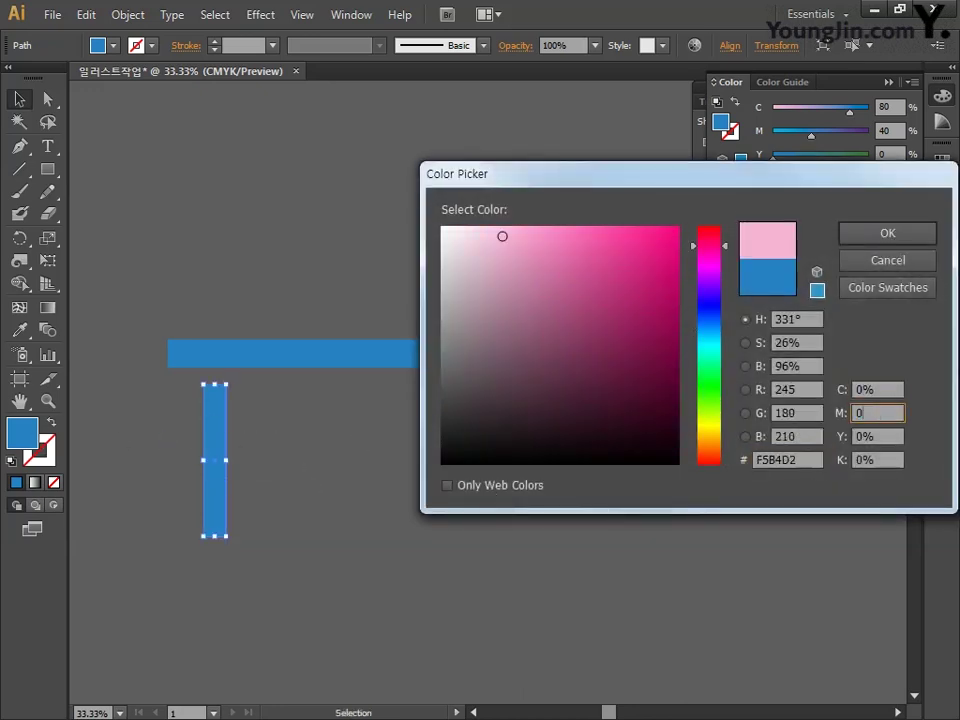
pyautogui.press('Tab')
pyautogui.write('0')
pyautogui.press('Tab')
pyautogui.write('9')
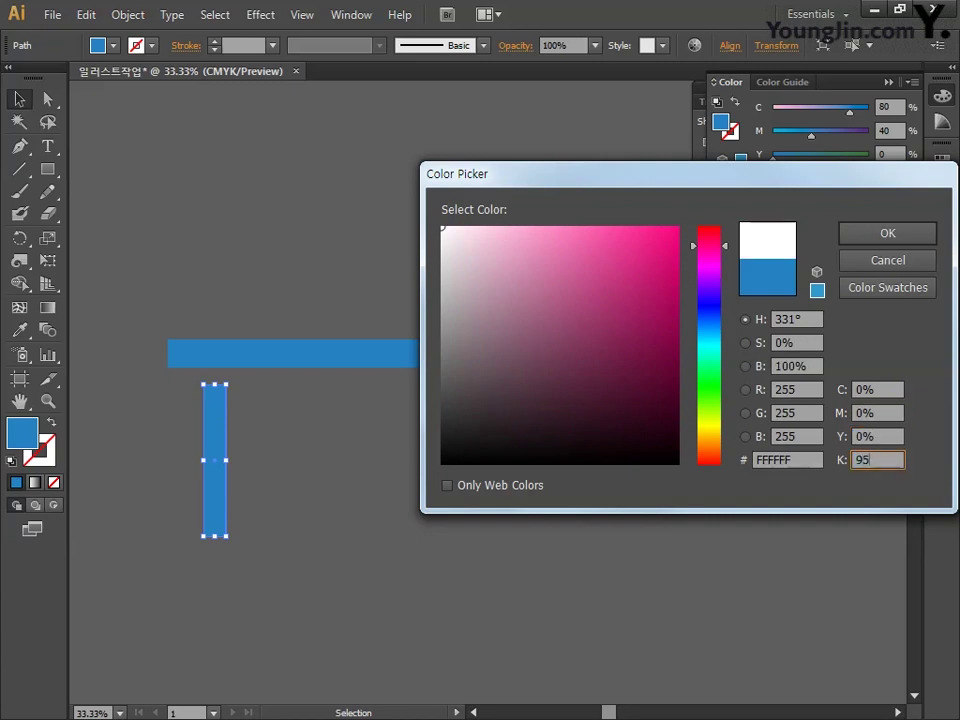
pyautogui.click(868, 238)
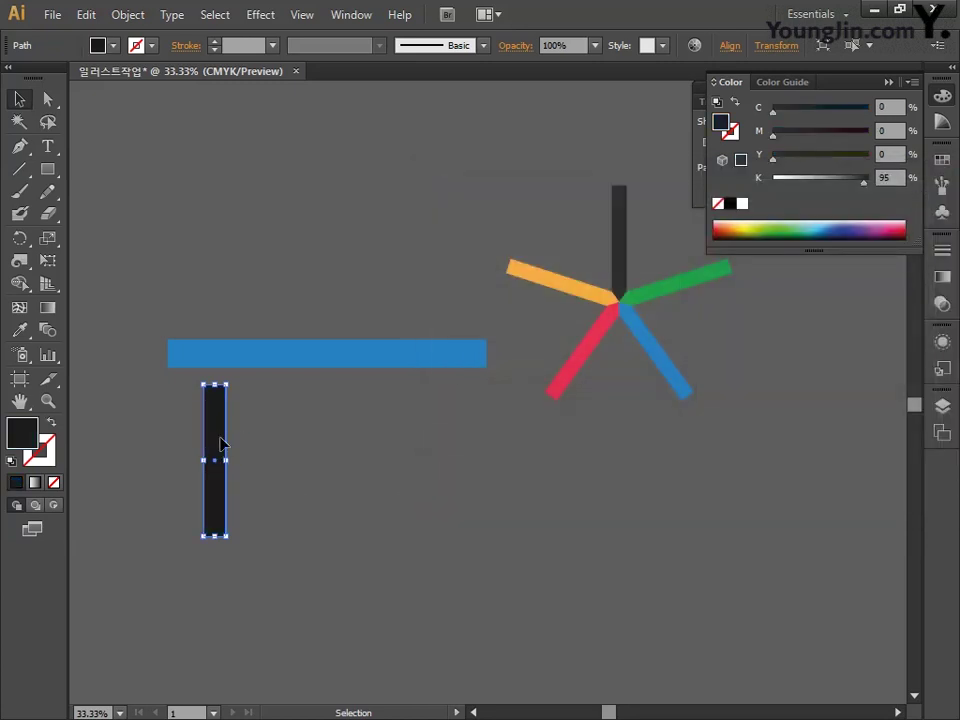
# Duplicate the black vertical bar under the right end of the blue bar and fill the copy with green, CMYK 80, 5, 90, 0.
pyautogui.moveTo(221, 439); pyautogui.dragTo(441, 439)
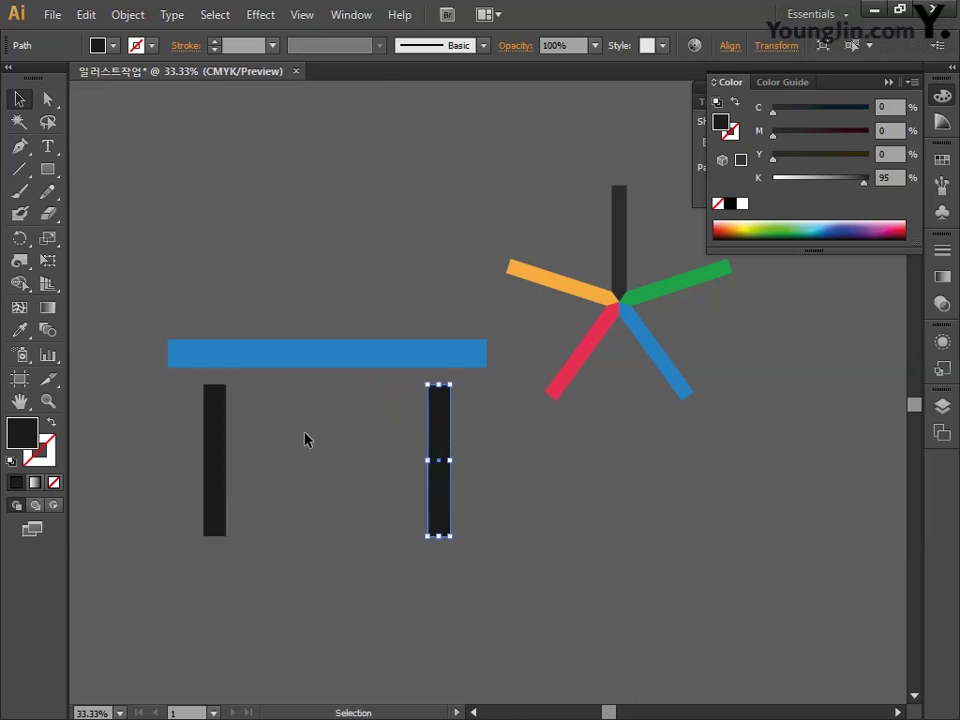
pyautogui.doubleClick(25, 437)
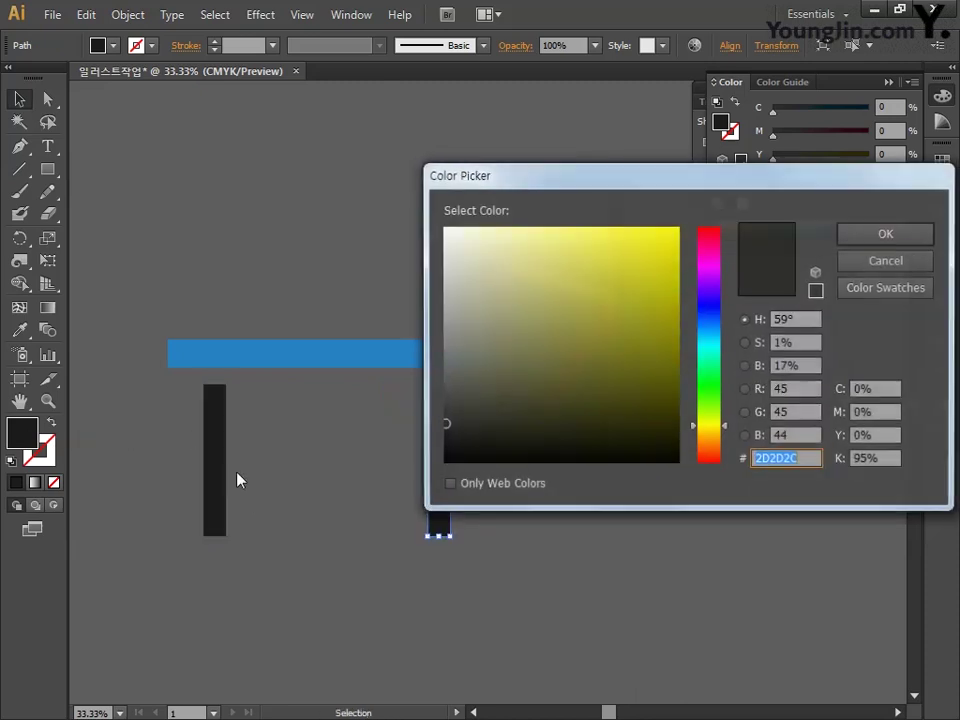
pyautogui.click(893, 388)
pyautogui.write('80')
pyautogui.press('Tab')
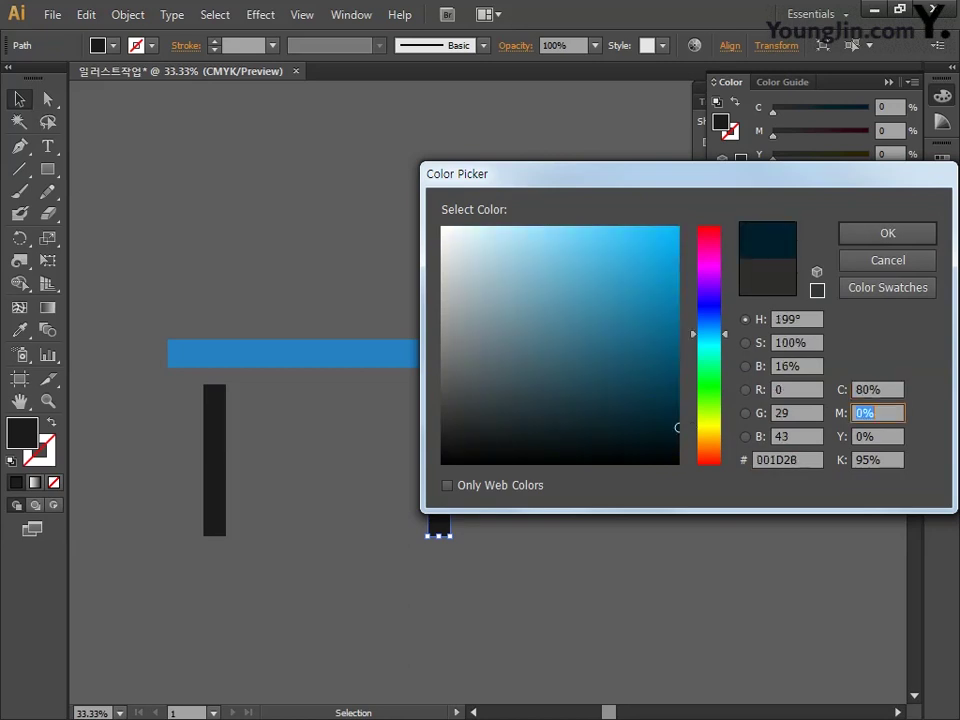
pyautogui.press('Tab')
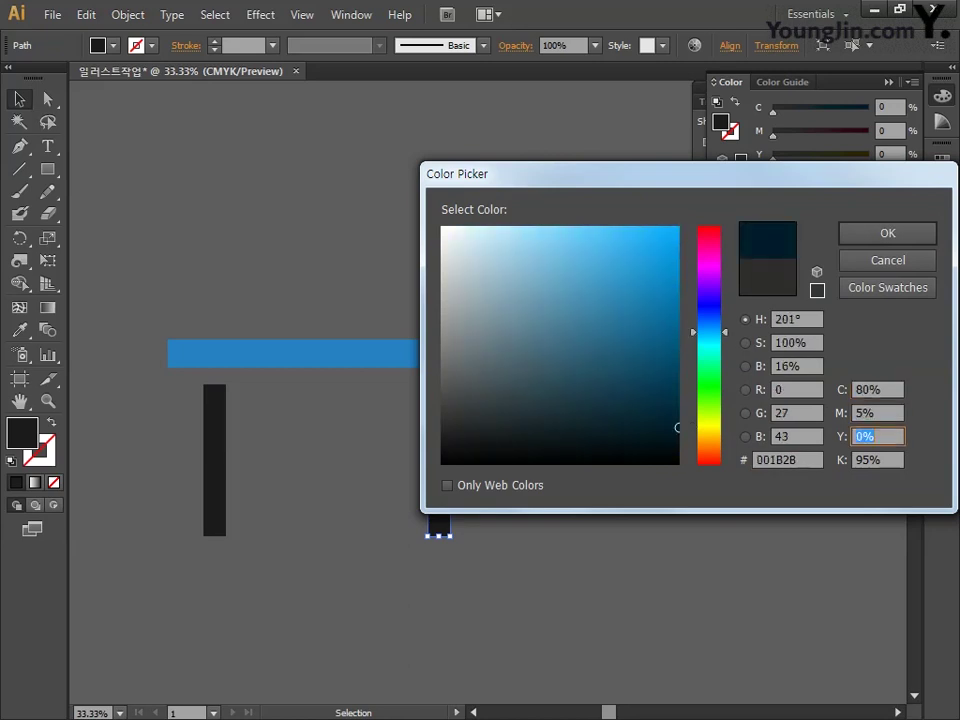
pyautogui.press('Tab')
pyautogui.write('0')
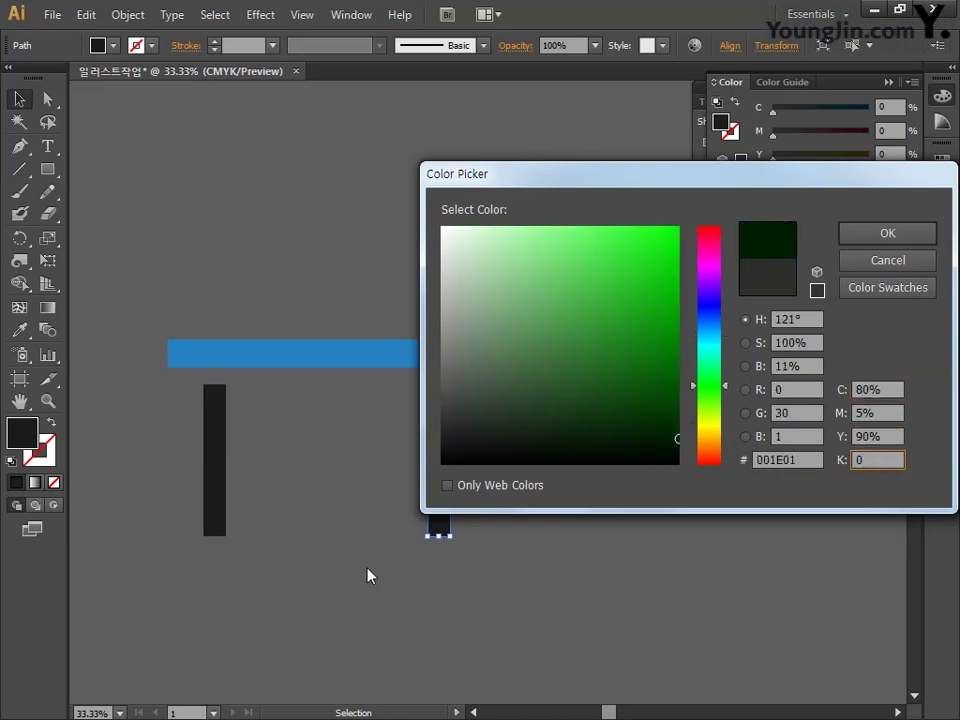
pyautogui.click(870, 232)
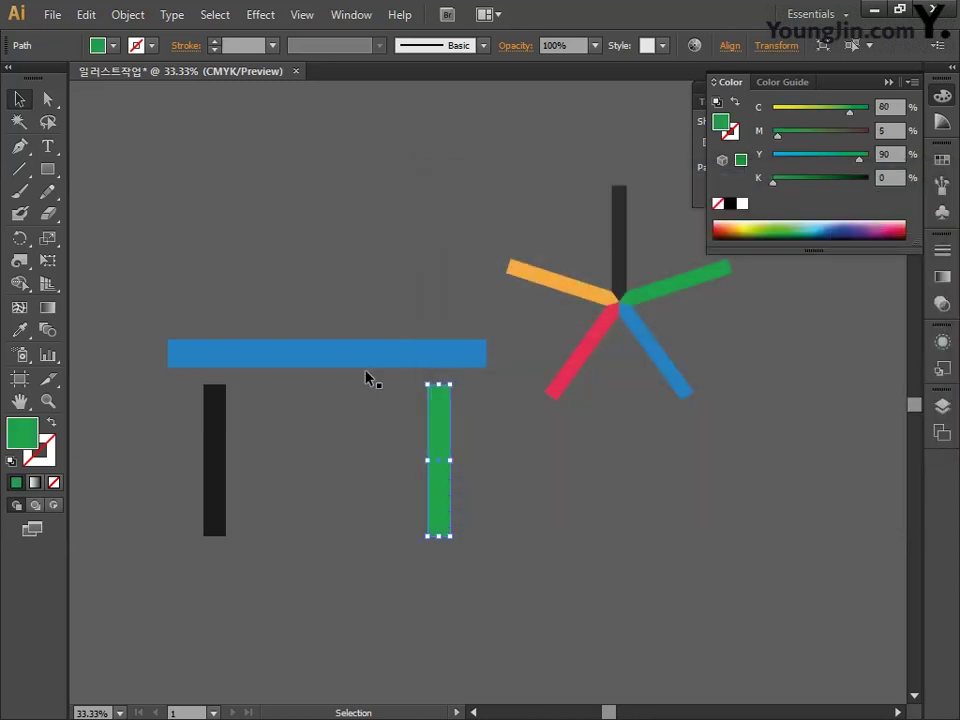
# Duplicate the blue horizontal bar below the two vertical bars and fill the copy with red, CMYK 0, 90, 55, 0.
pyautogui.click(357, 360)
pyautogui.moveTo(392, 357); pyautogui.dragTo(393, 567)
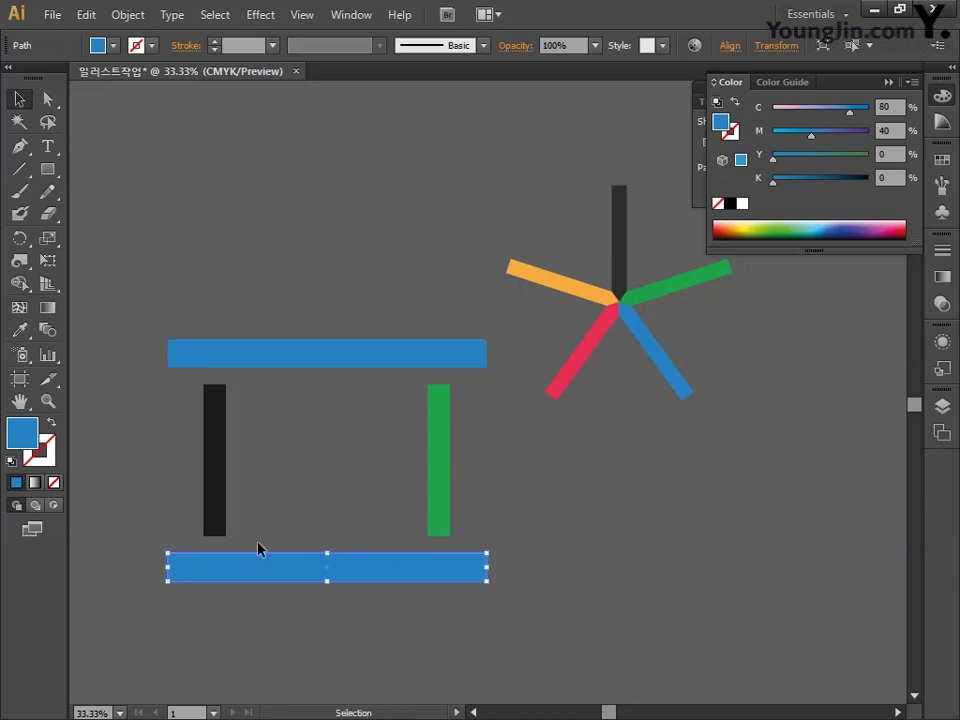
pyautogui.doubleClick(36, 430)
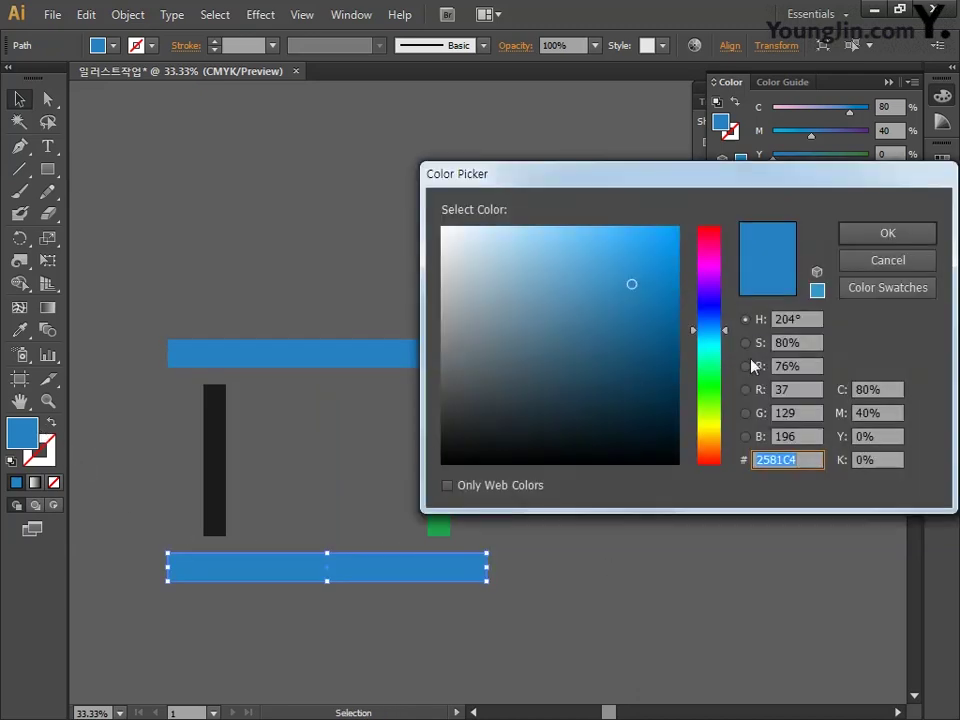
pyautogui.click(885, 389)
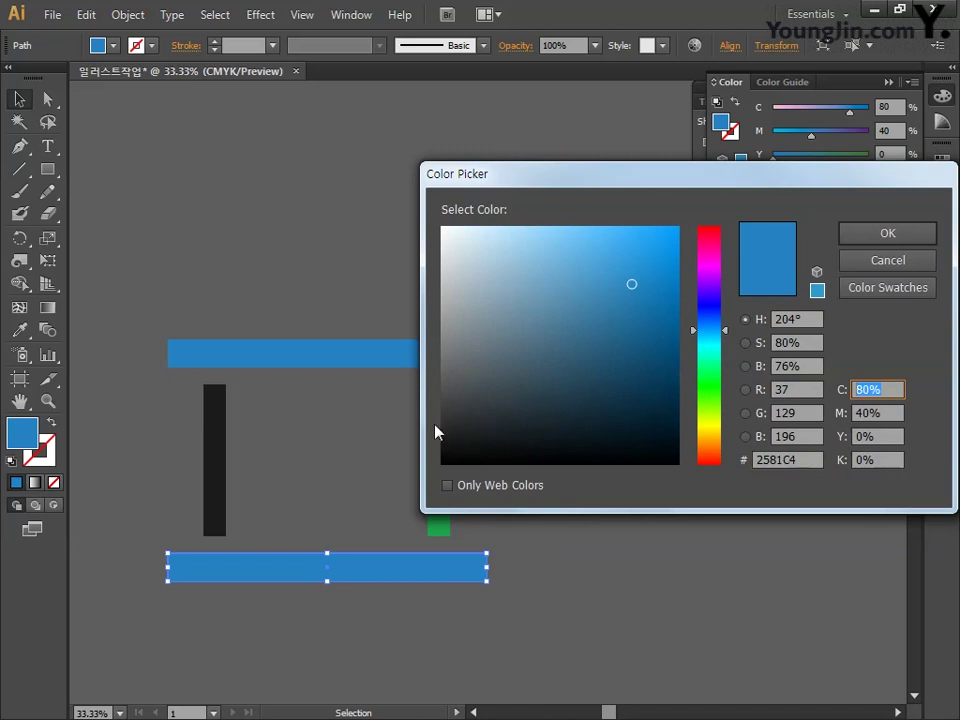
pyautogui.write('0')
pyautogui.press('Tab')
pyautogui.write('90')
pyautogui.press('Tab')
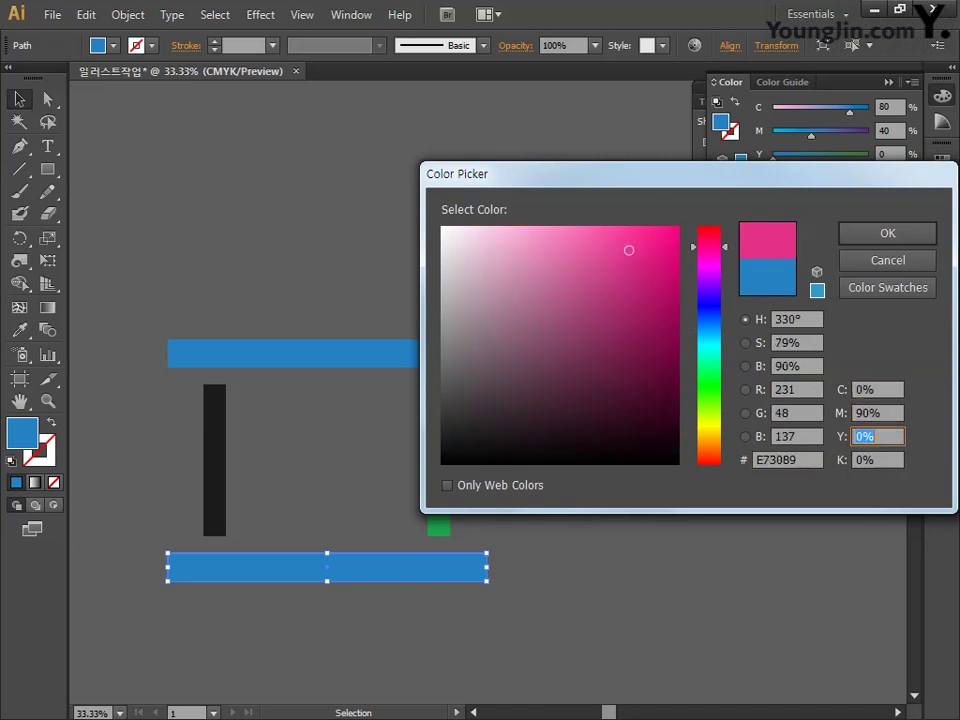
pyautogui.write('55')
pyautogui.press('Tab')
pyautogui.write('0')
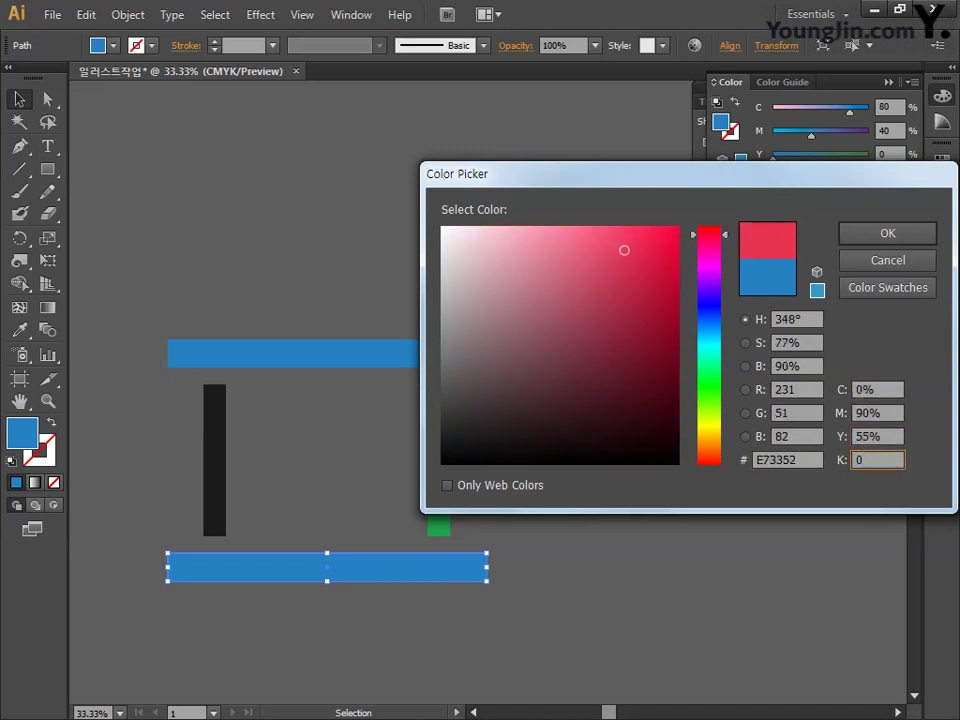
pyautogui.press('Return')
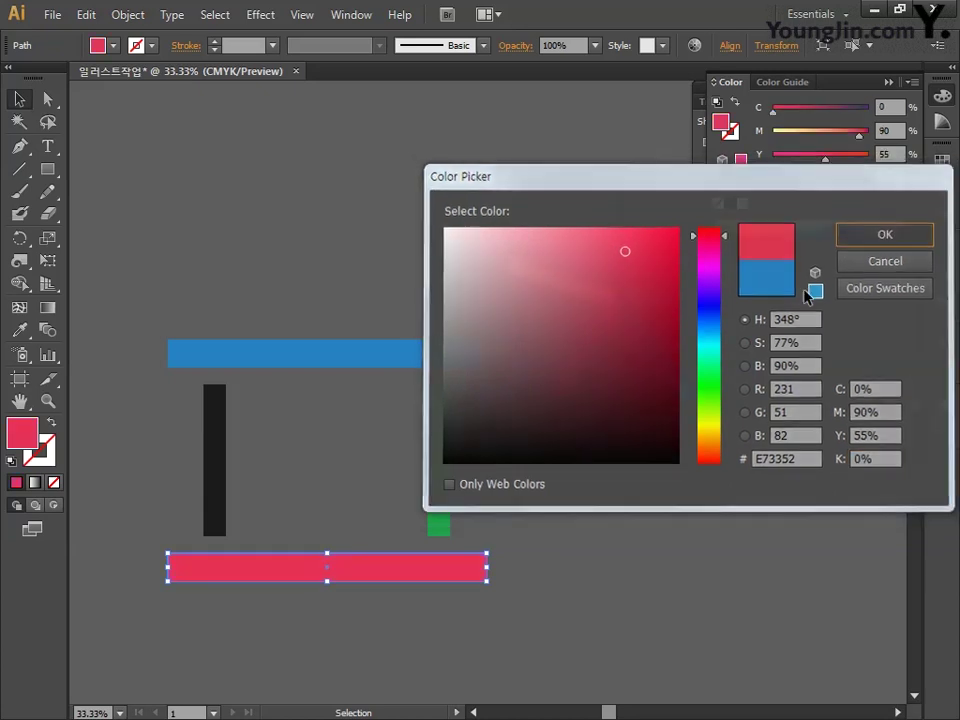
# Scale all the bars and the star down together to just over half size and shift them slightly up and right.
pyautogui.moveTo(138, 217); pyautogui.dragTo(718, 643)
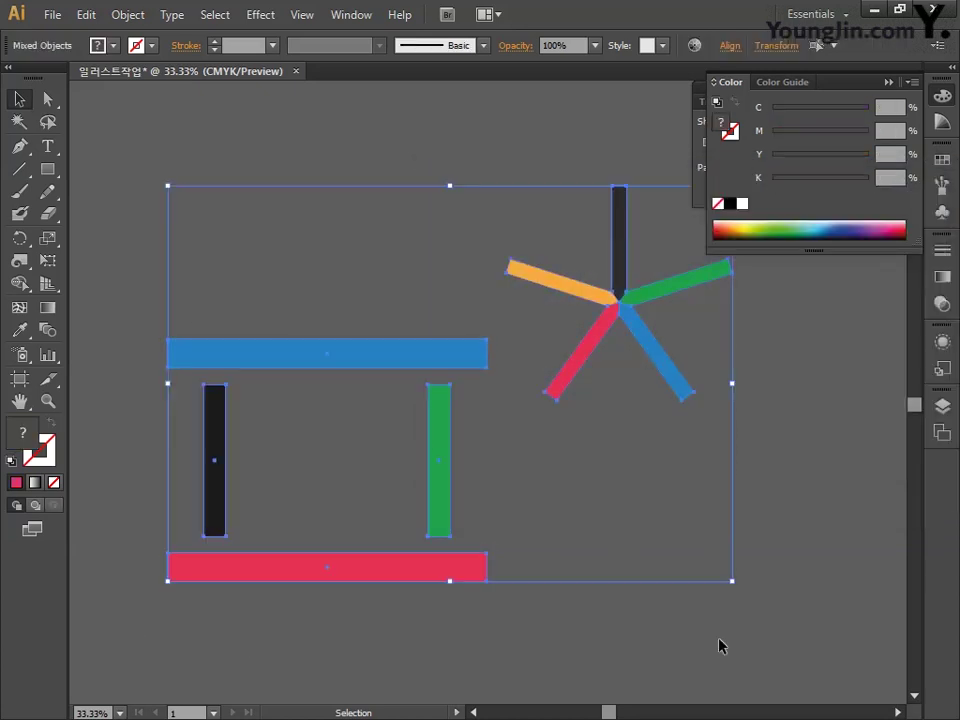
pyautogui.moveTo(733, 579); pyautogui.dragTo(490, 410)
pyautogui.click(500, 478)
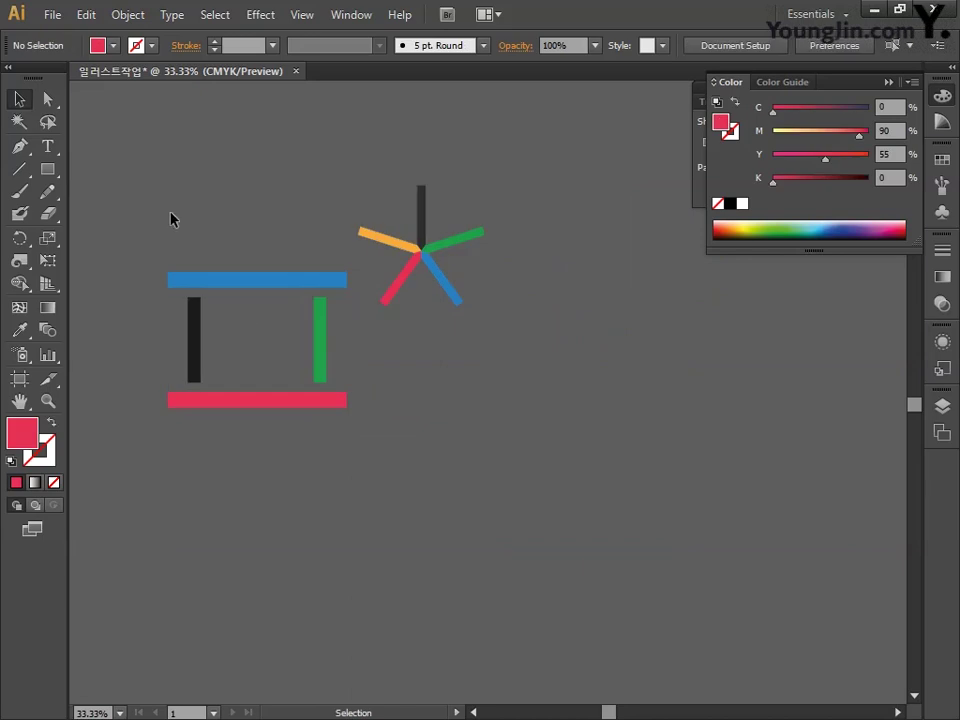
pyautogui.moveTo(124, 152); pyautogui.dragTo(510, 420)
pyautogui.moveTo(280, 288); pyautogui.dragTo(326, 249)
pyautogui.click(450, 460)
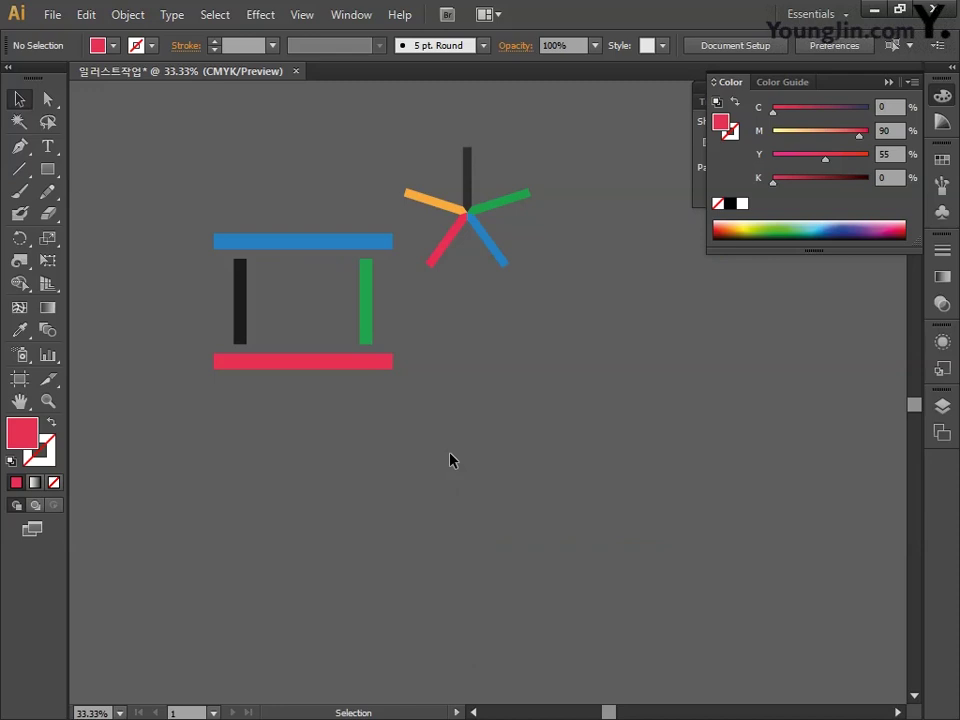
# Add the text "동계올림픽위원회" below the red bar and enlarge it to about 165 pt.
pyautogui.click(52, 150)
pyautogui.click(154, 426)
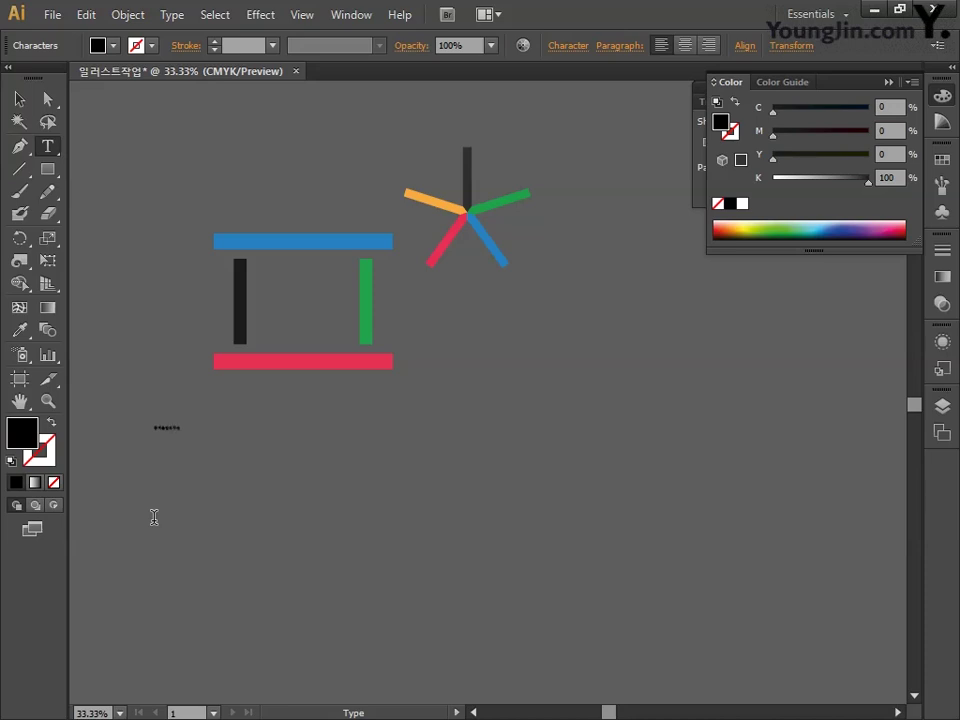
pyautogui.click(19, 99)
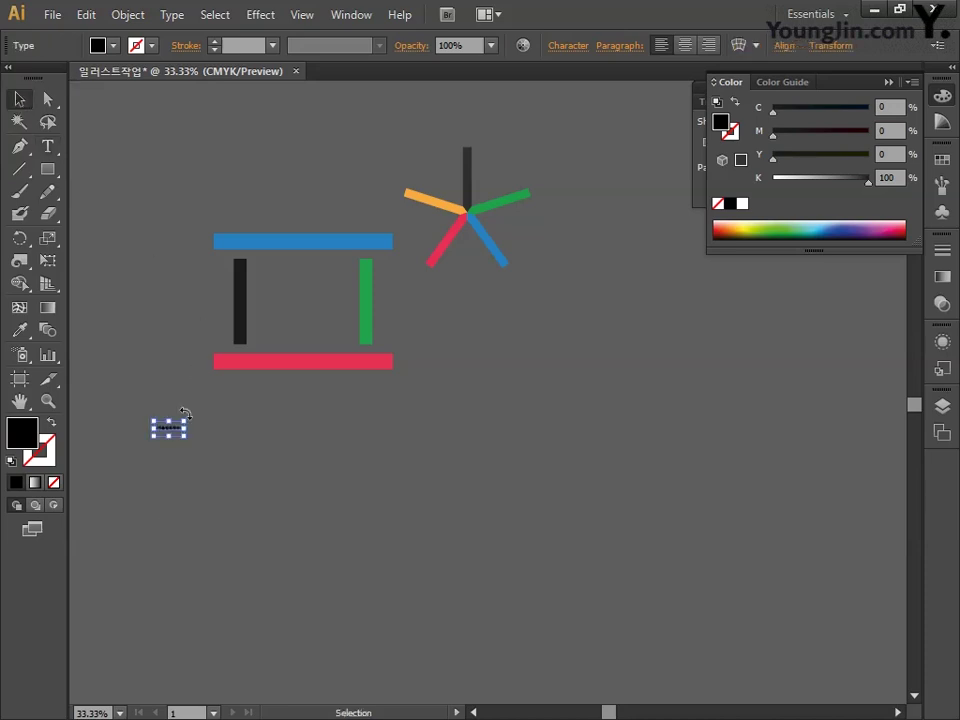
pyautogui.moveTo(185, 412); pyautogui.dragTo(560, 472)
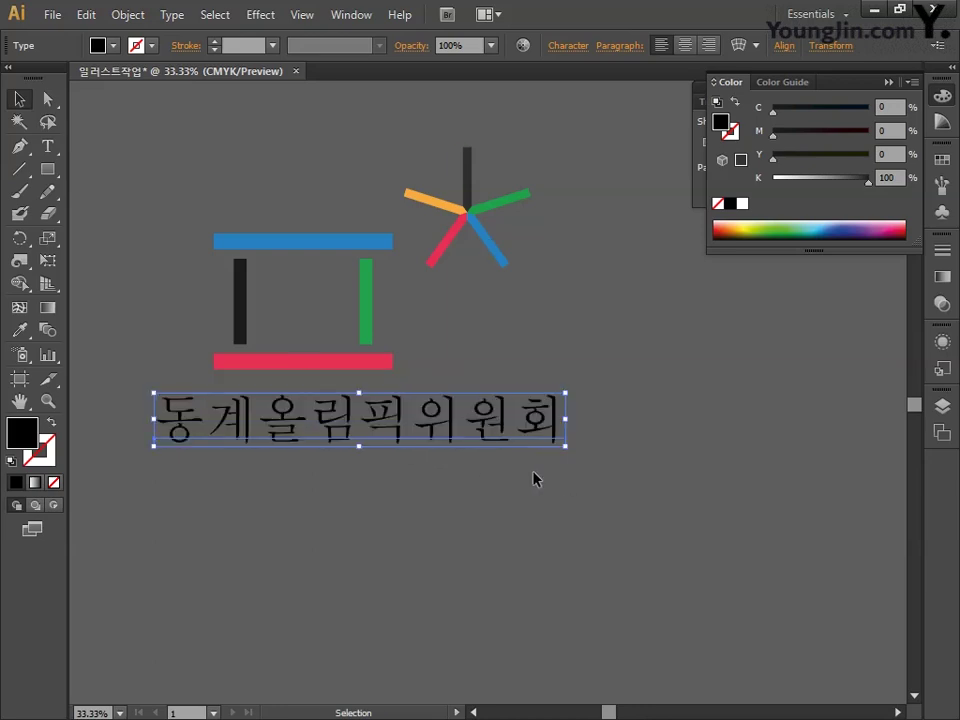
# Set the text's font to 경기천년제목V Bold and fill it with white, FFFFFF.
pyautogui.click(568, 45)
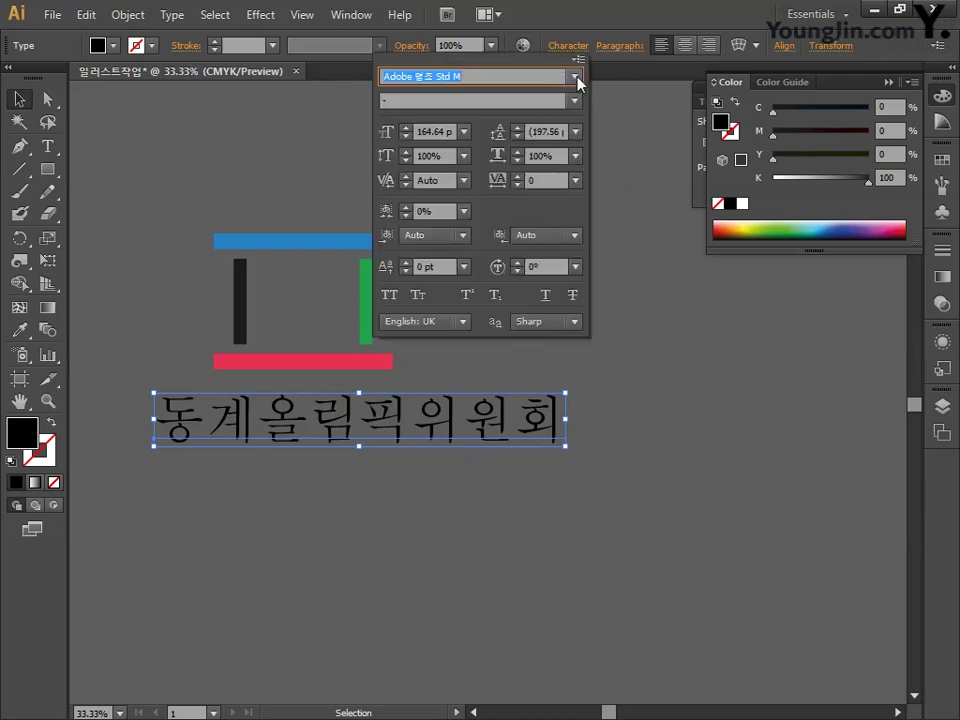
pyautogui.click(572, 75)
pyautogui.click(640, 106)
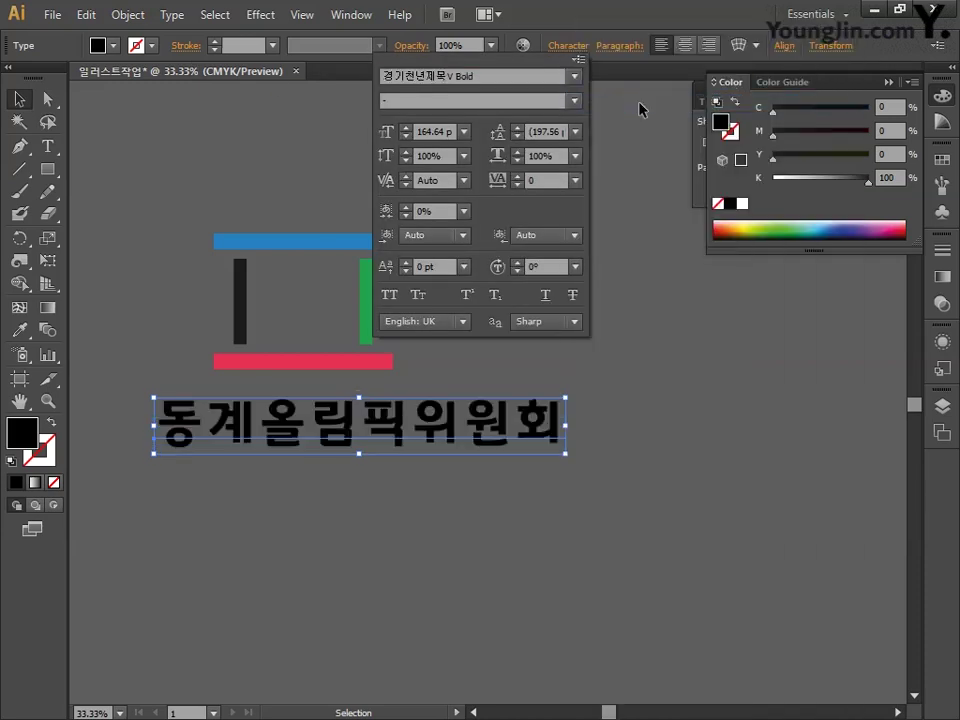
pyautogui.doubleClick(30, 432)
pyautogui.write('ffffff')
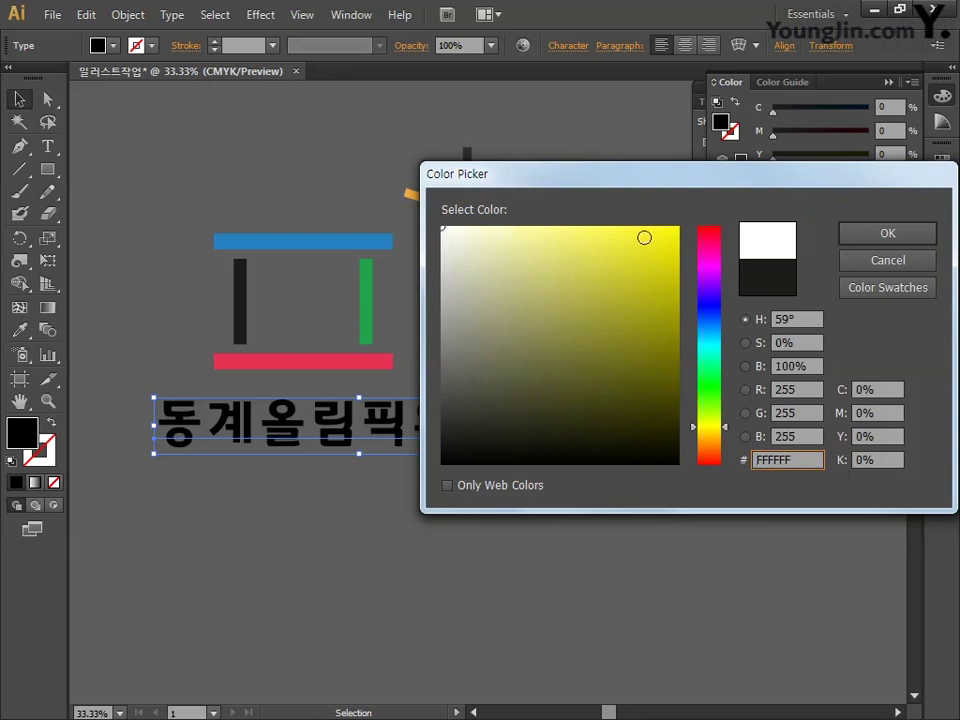
pyautogui.click(857, 235)
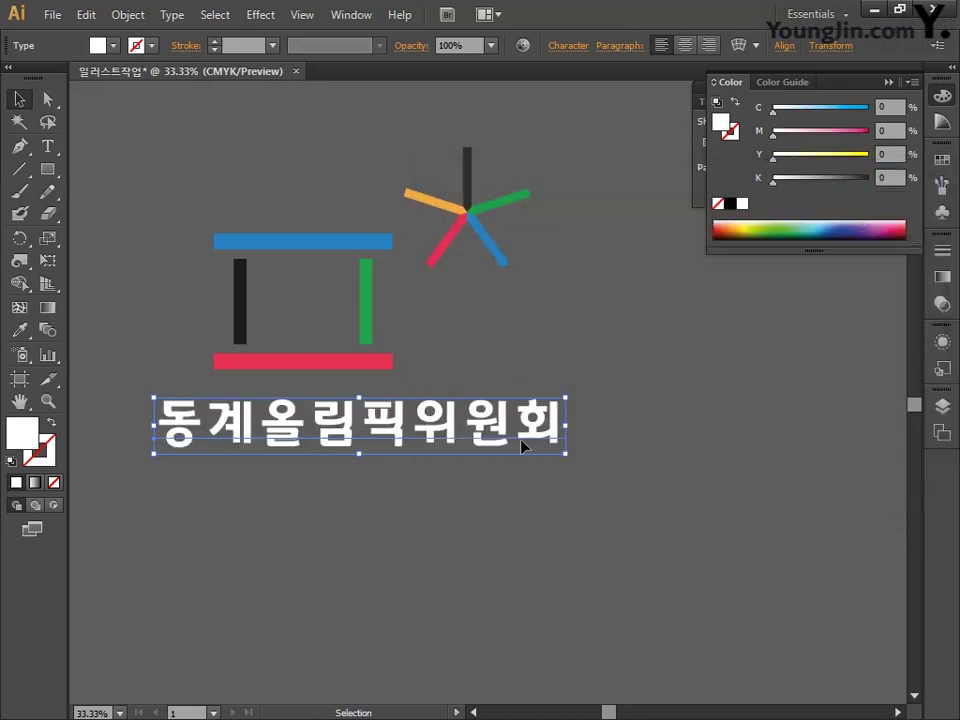
# Move the text line slightly left and enlarge it to about 196 pt.
pyautogui.moveTo(465, 430); pyautogui.dragTo(438, 429)
pyautogui.moveTo(540, 453); pyautogui.dragTo(620, 466)
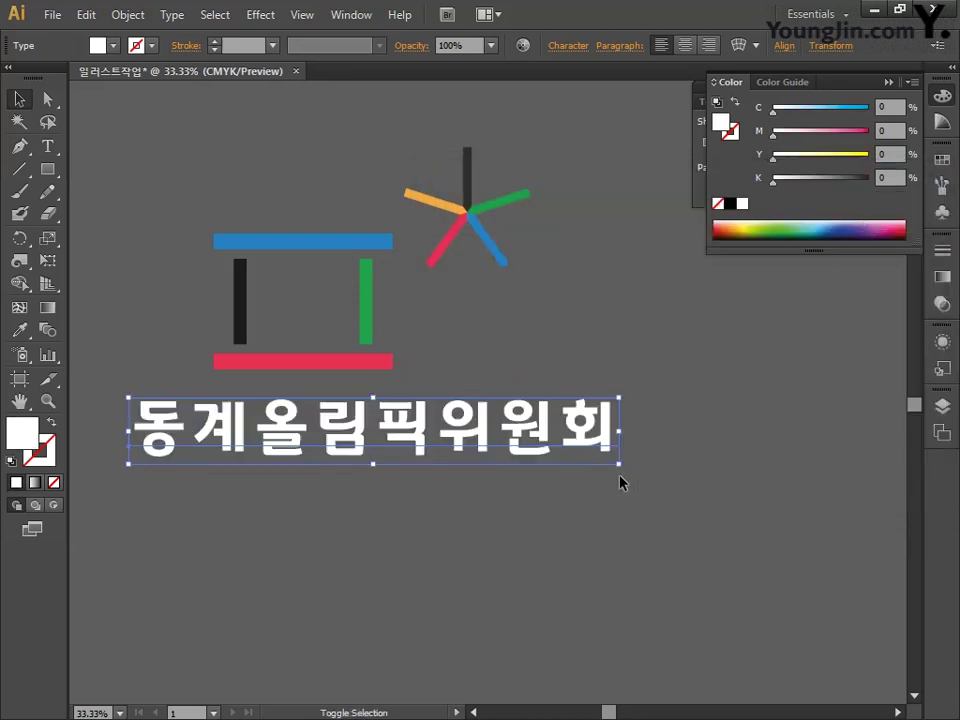
pyautogui.click(540, 510)
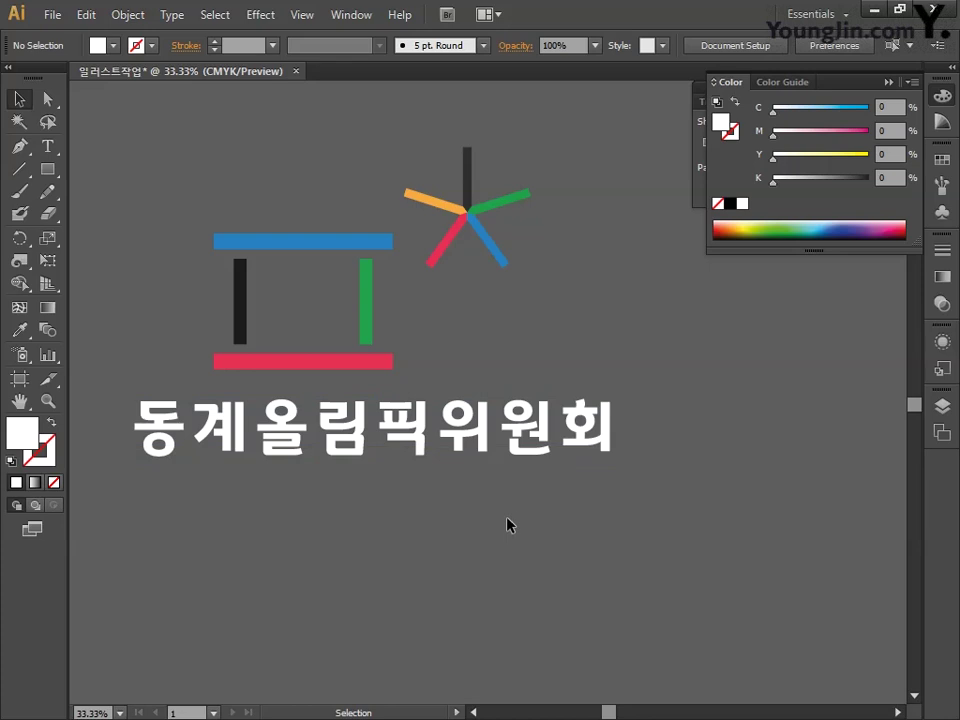
# Set the text's tracking to -100 and enlarge the tightened line proportionally around its centre.
pyautogui.click(506, 457)
pyautogui.click(568, 46)
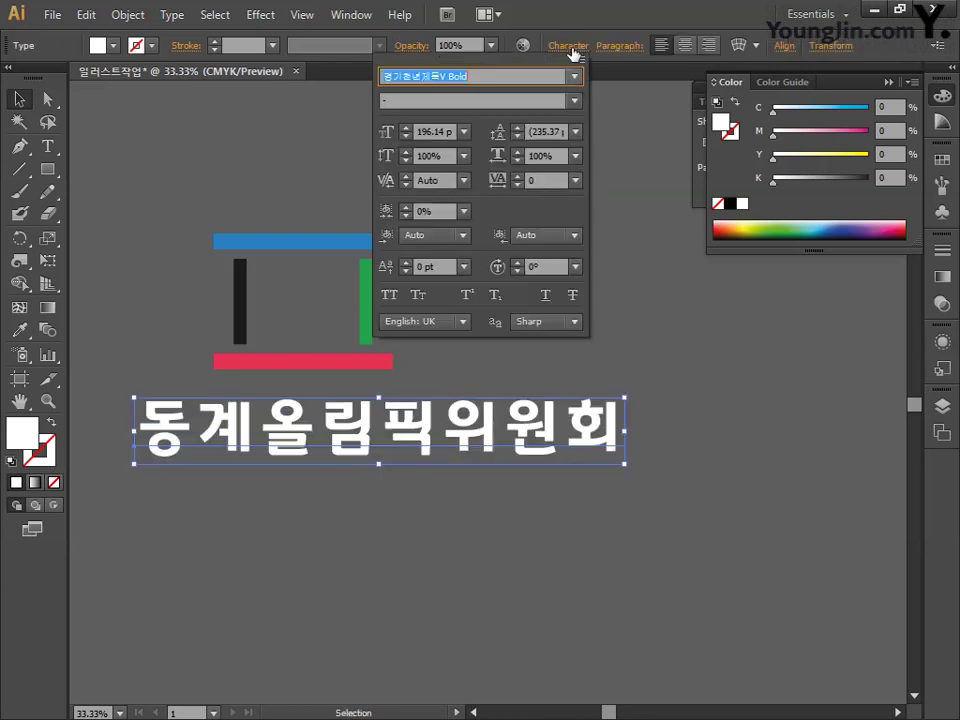
pyautogui.click(540, 183)
pyautogui.write('-100')
pyautogui.press('Return')
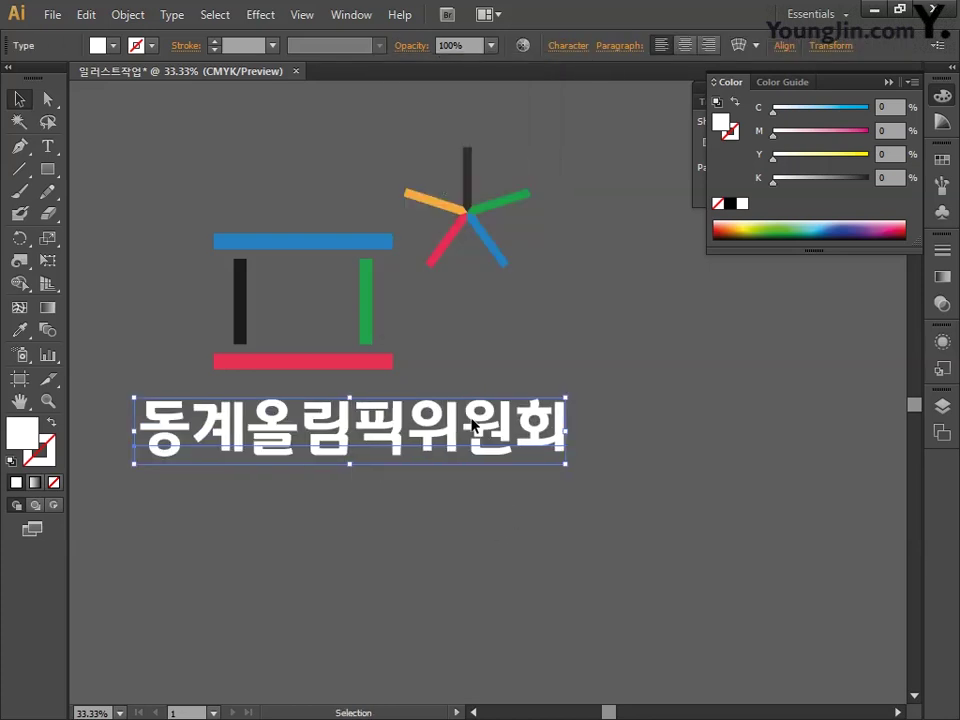
pyautogui.moveTo(566, 464); pyautogui.dragTo(615, 472)
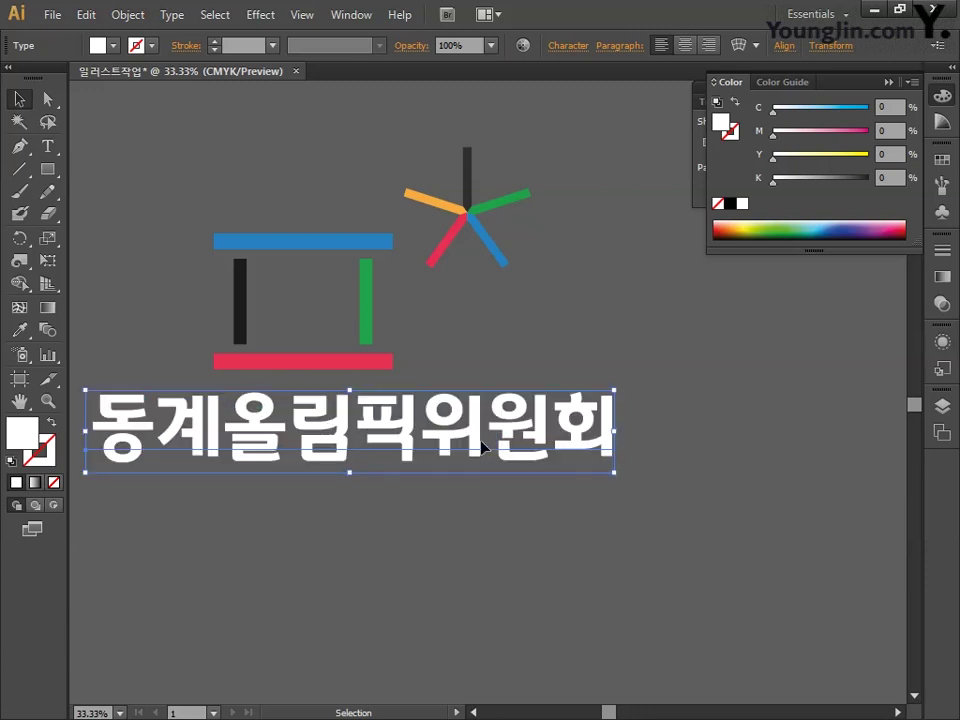
pyautogui.click(475, 520)
# Convert the white "동계올림픽위원회" text to outlines.
pyautogui.moveTo(393, 549); pyautogui.dragTo(465, 583)
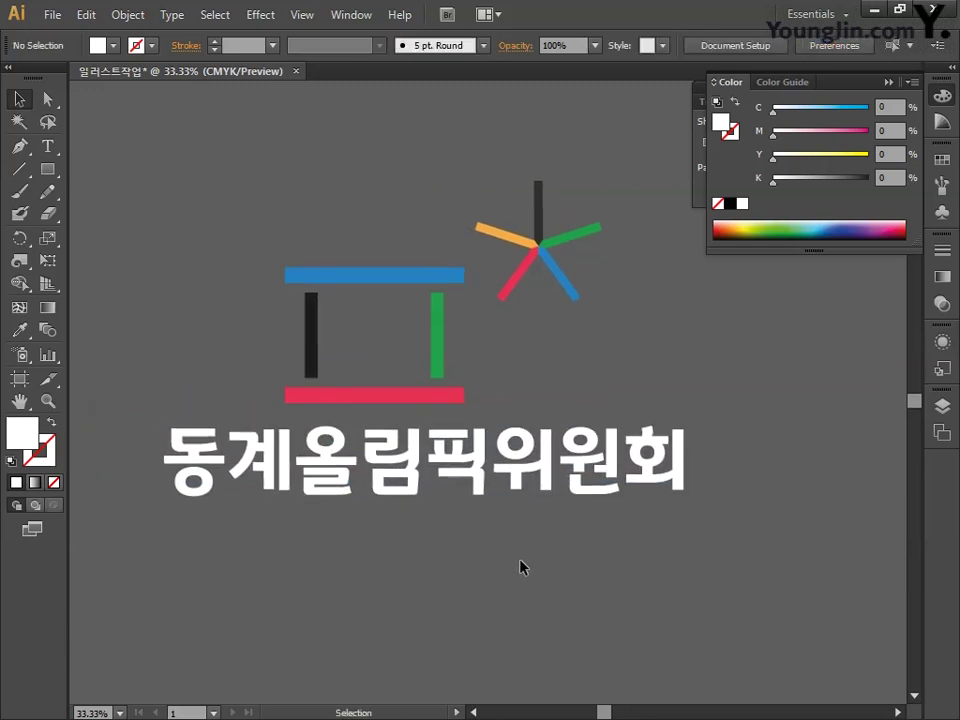
pyautogui.click(511, 484)
pyautogui.rightClick(511, 484)
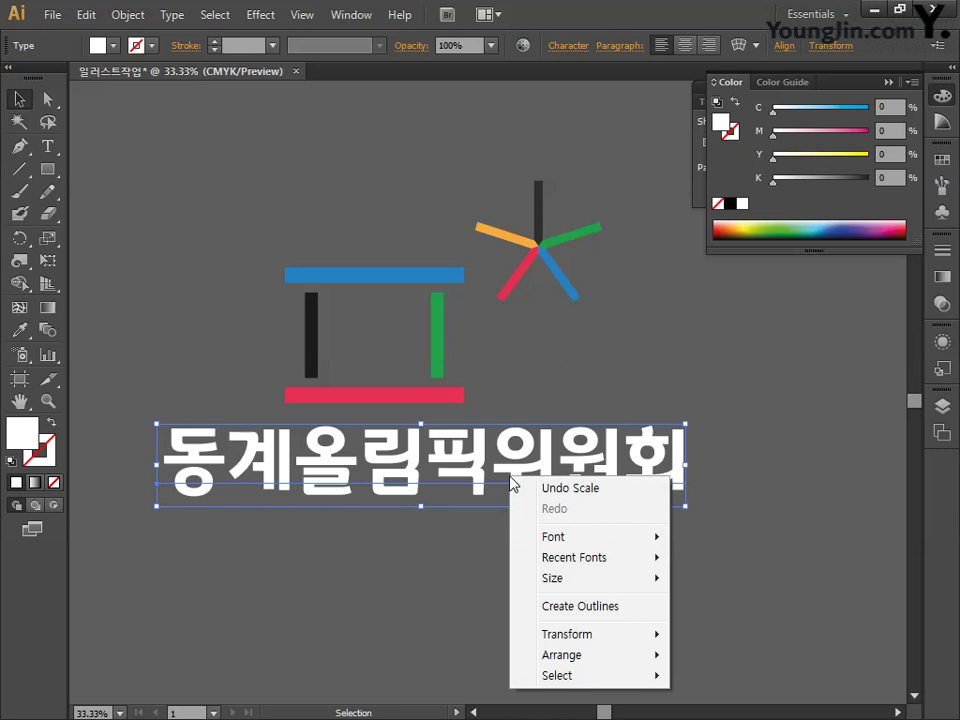
pyautogui.click(580, 606)
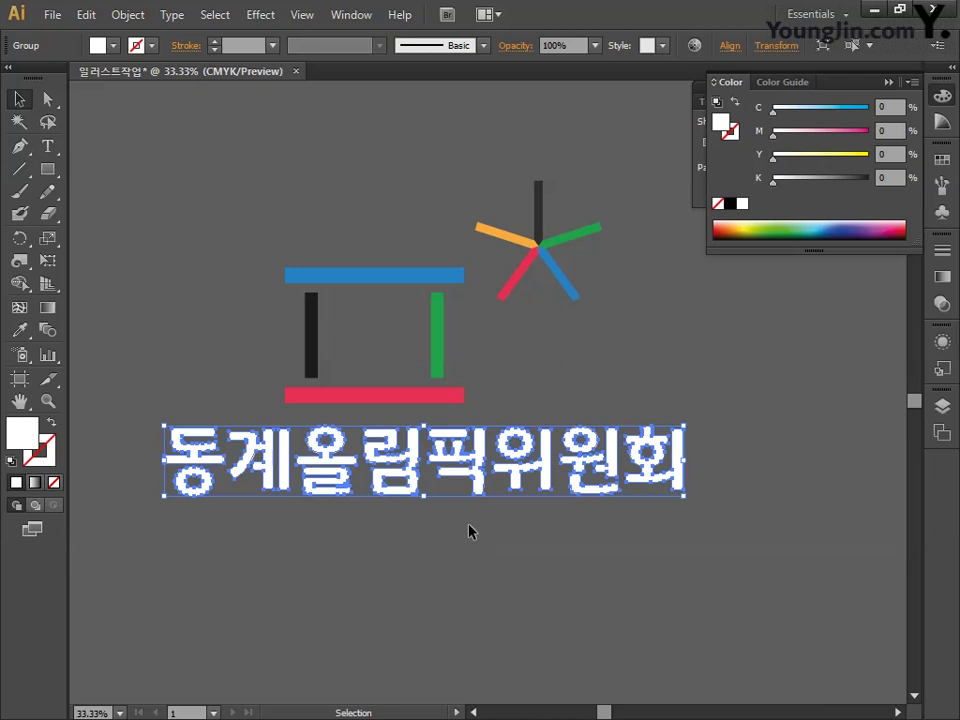
# Pull an upper-left outer anchor of the ㅇ in 동 far outward, to just below the left end of the horizontal stroke.
pyautogui.click(197, 534)
pyautogui.scroll(2, 197, 534)
pyautogui.hscroll(-5, 350, 450)
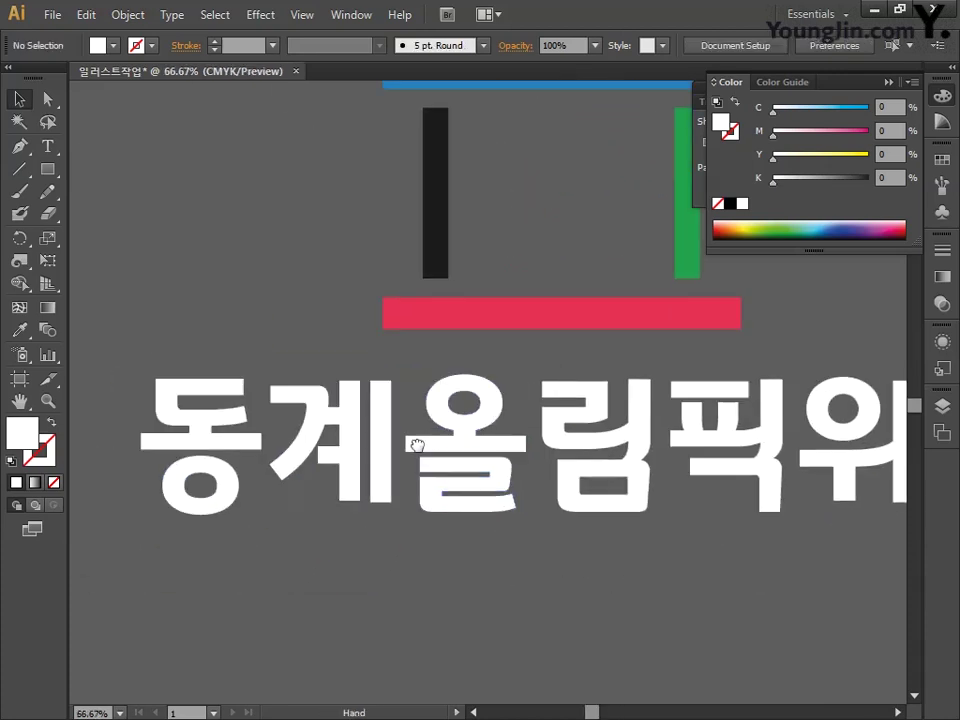
pyautogui.scroll(1, 626, 451)
pyautogui.scroll(1, 626, 451)
pyautogui.press('space')
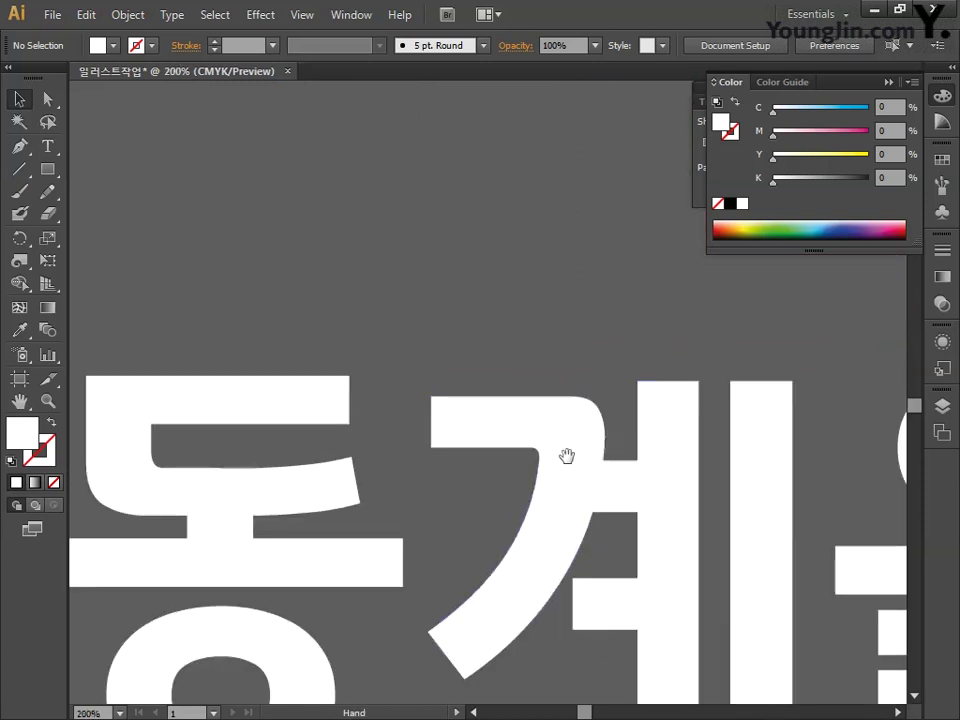
pyautogui.moveTo(568, 456); pyautogui.dragTo(612, 375)
pyautogui.scroll(1, 611, 375)
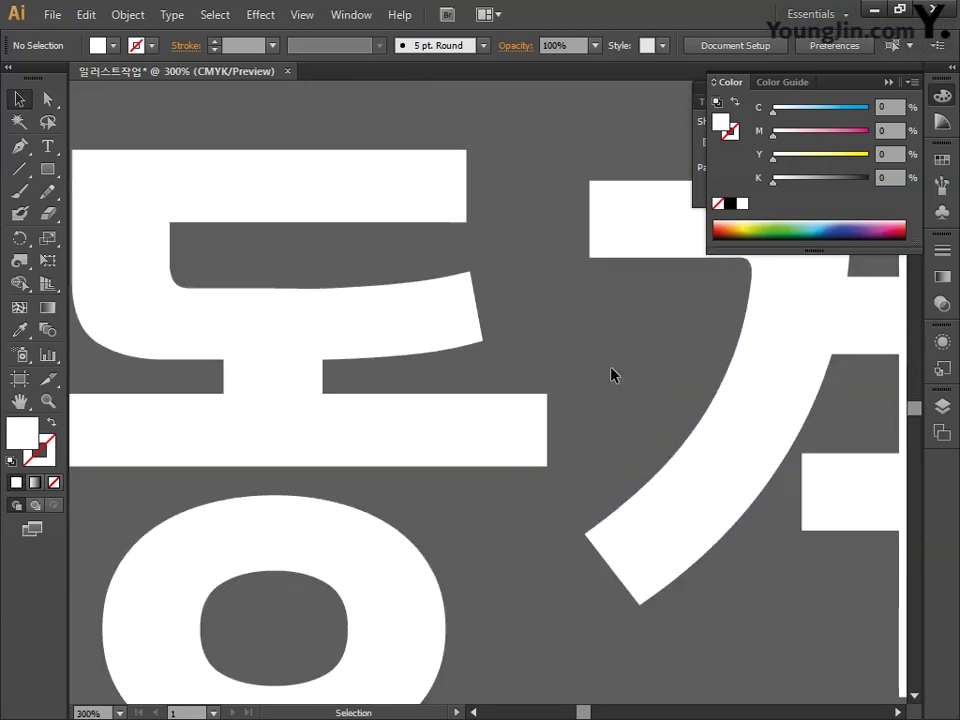
pyautogui.press('space')
pyautogui.moveTo(508, 514); pyautogui.dragTo(640, 387)
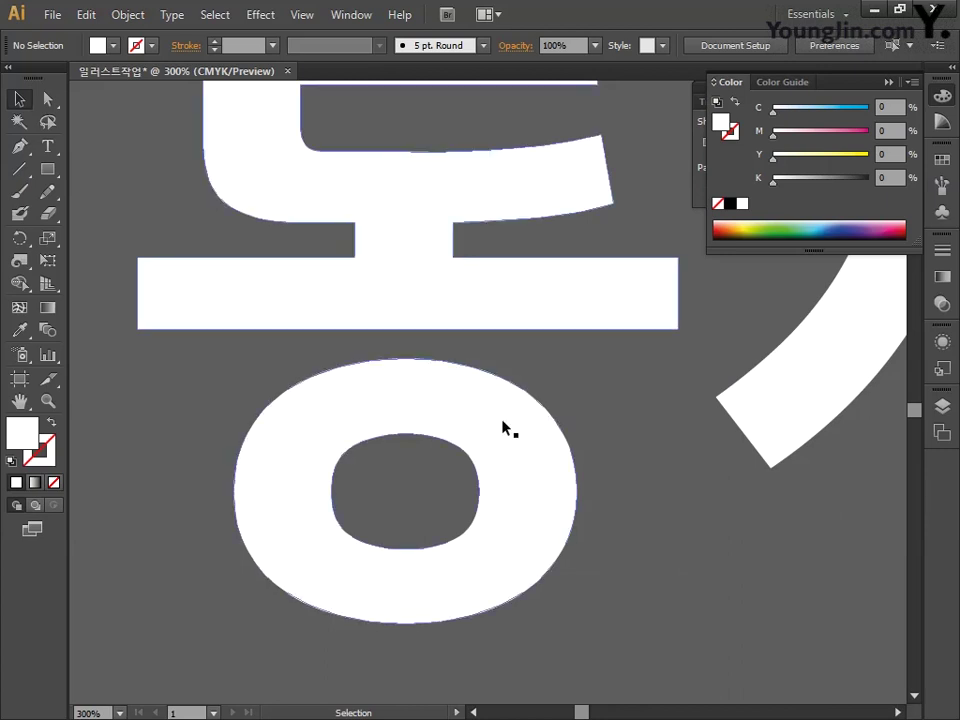
pyautogui.click(520, 440)
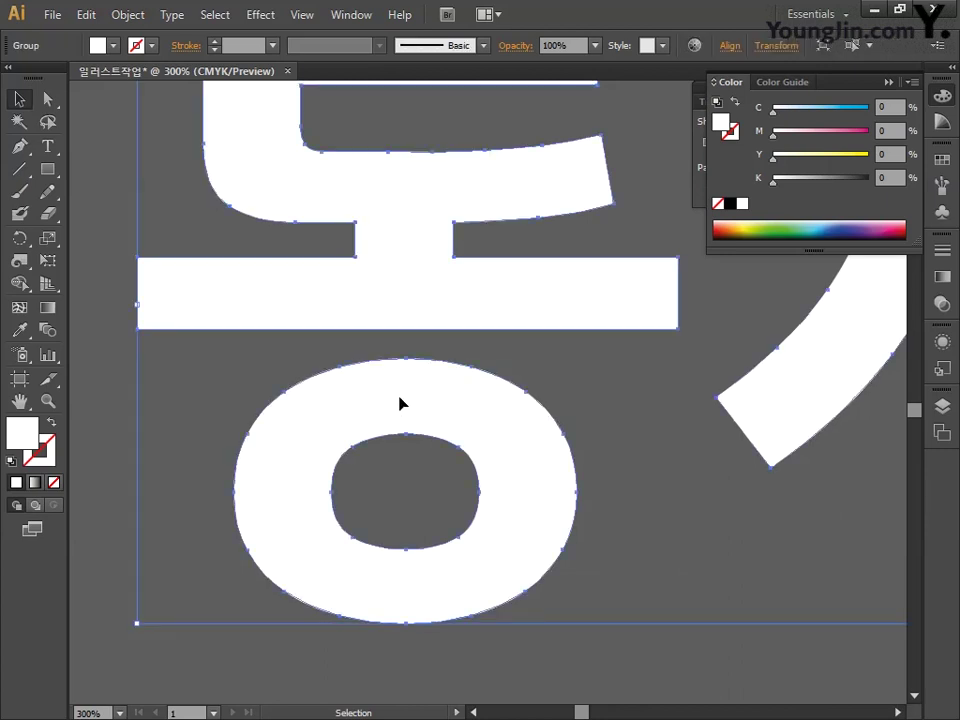
pyautogui.click(48, 99)
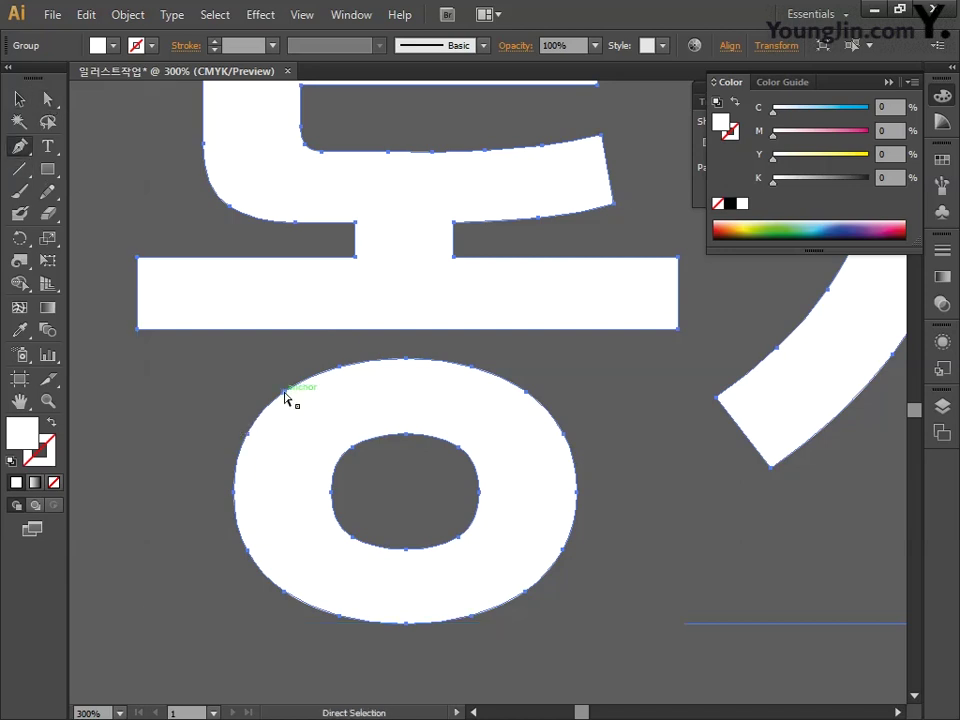
pyautogui.moveTo(341, 373); pyautogui.dragTo(140, 368)
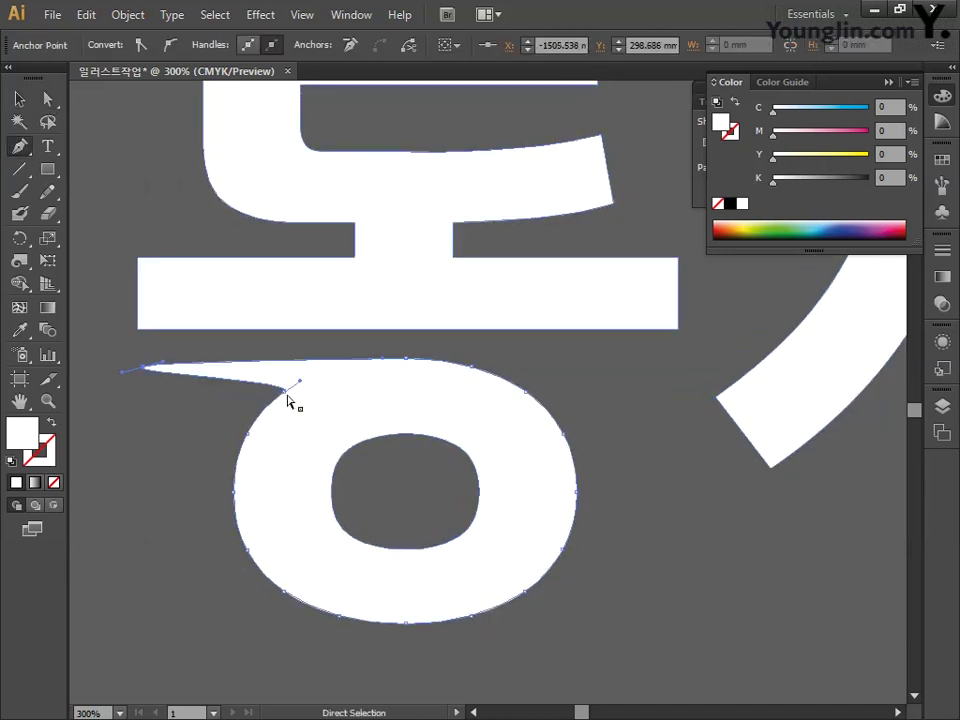
# Level the pulled-out tip with the ring's top, remove the anchors beneath it and curve the tail's underside smoothly into the ring.
pyautogui.moveTo(291, 399); pyautogui.dragTo(193, 405)
pyautogui.moveTo(141, 369); pyautogui.dragTo(142, 359)
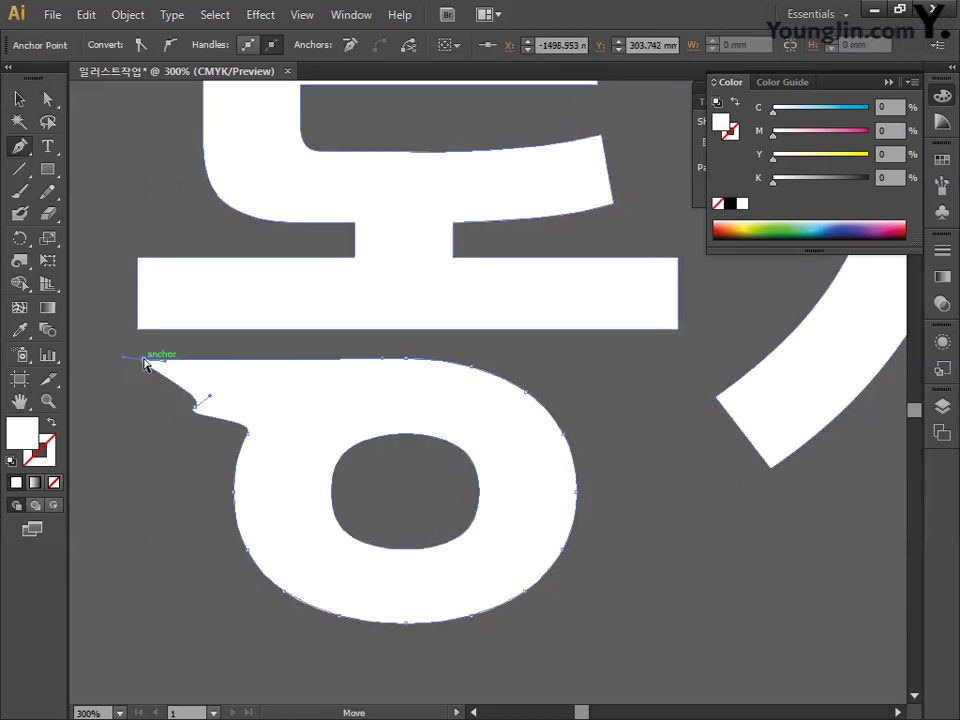
pyautogui.click(195, 407)
pyautogui.moveTo(236, 488); pyautogui.dragTo(232, 393)
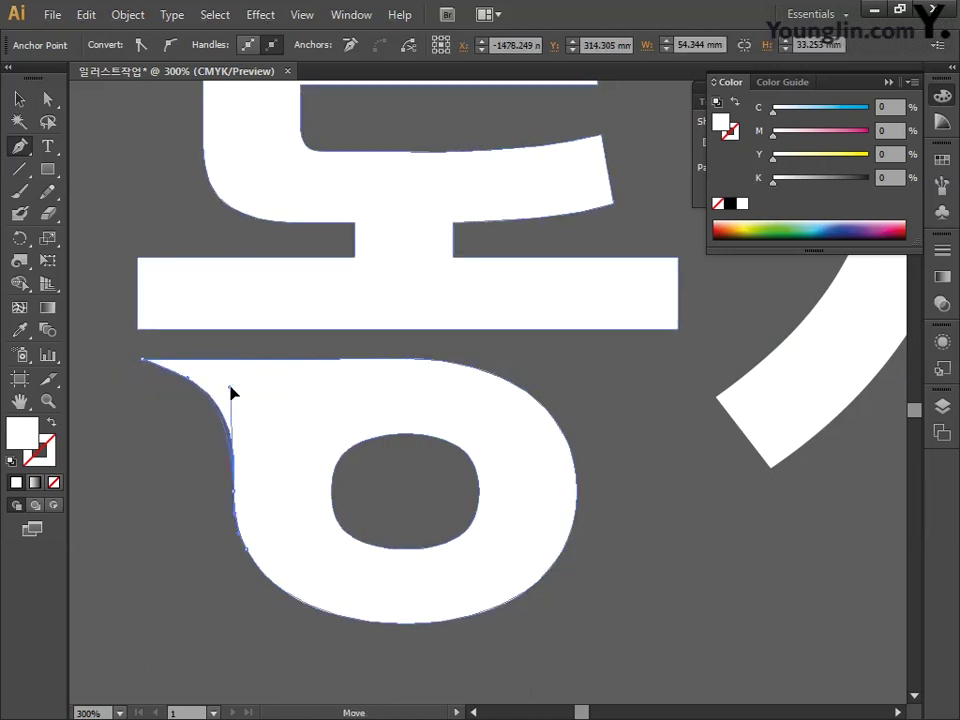
# Draw an ellipse slightly larger than the inner hole of the ㅇ in 동, covering the hole completely.
pyautogui.click(52, 172)
pyautogui.click(137, 213)
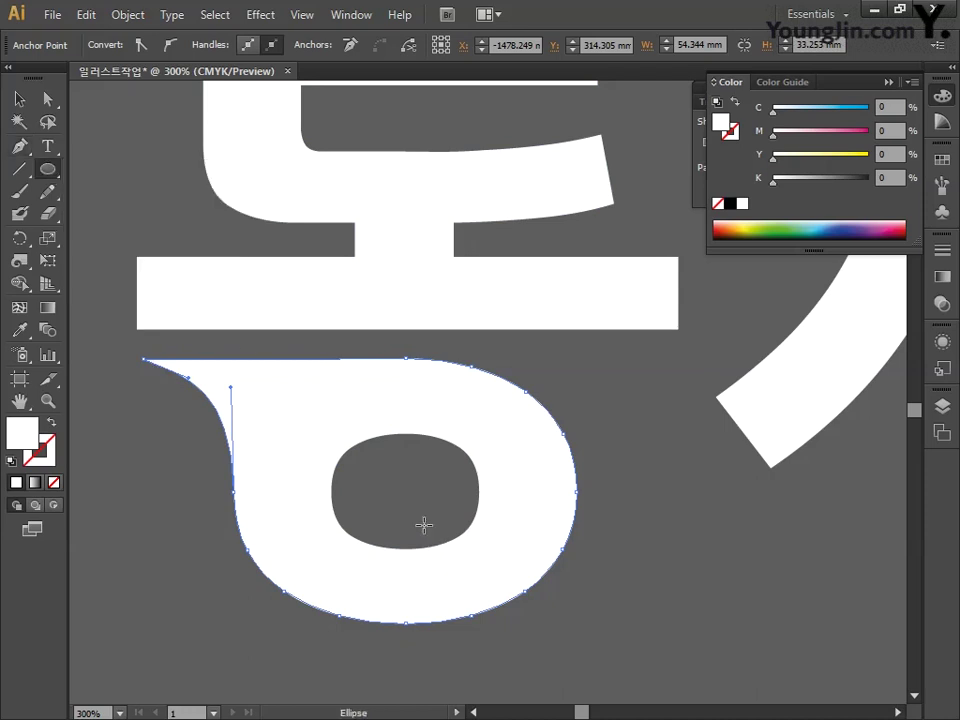
pyautogui.moveTo(321, 417); pyautogui.dragTo(503, 575)
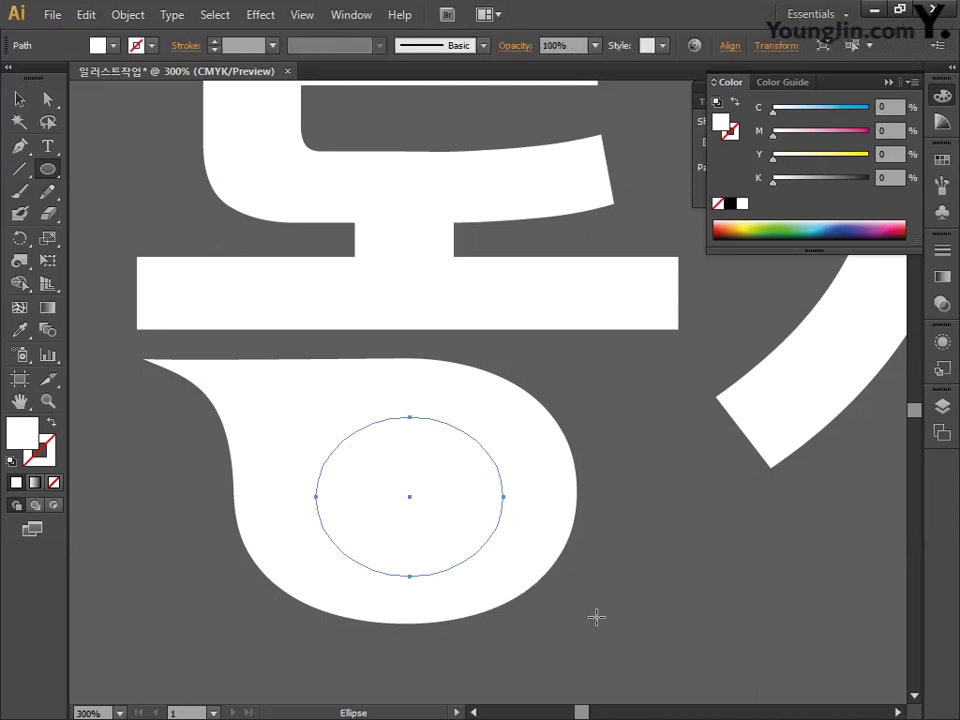
# Fill the ellipse over the ㅇ in 동 with red, C 0, M 90, Y 55, K 0.
pyautogui.doubleClick(33, 440)
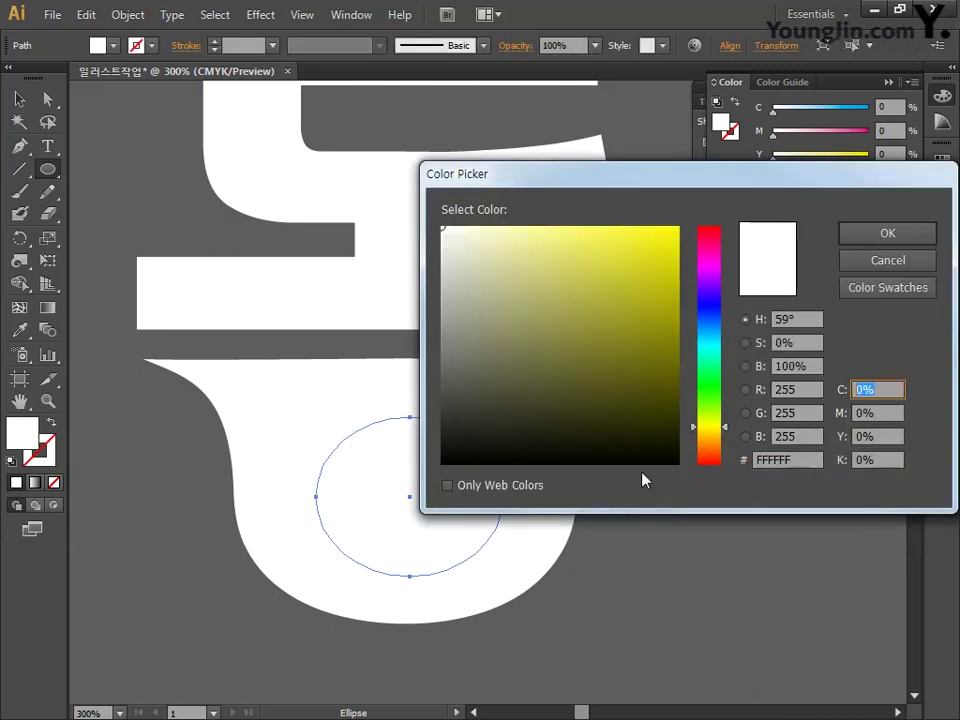
pyautogui.press('Tab')
pyautogui.write('90')
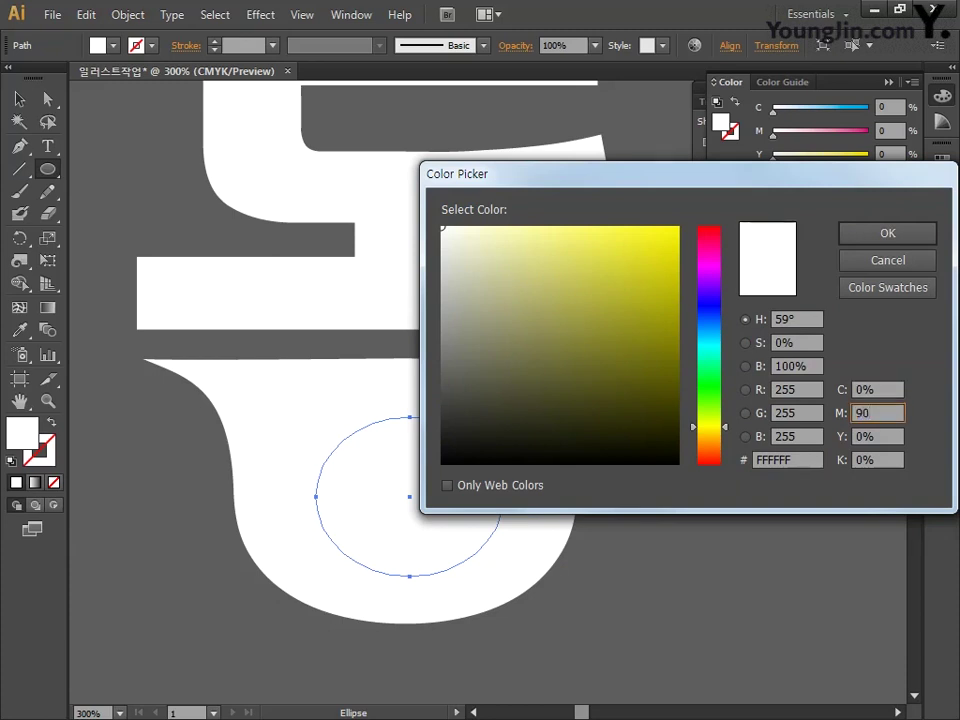
pyautogui.press('Tab')
pyautogui.write('55')
pyautogui.press('Tab')
pyautogui.write('0')
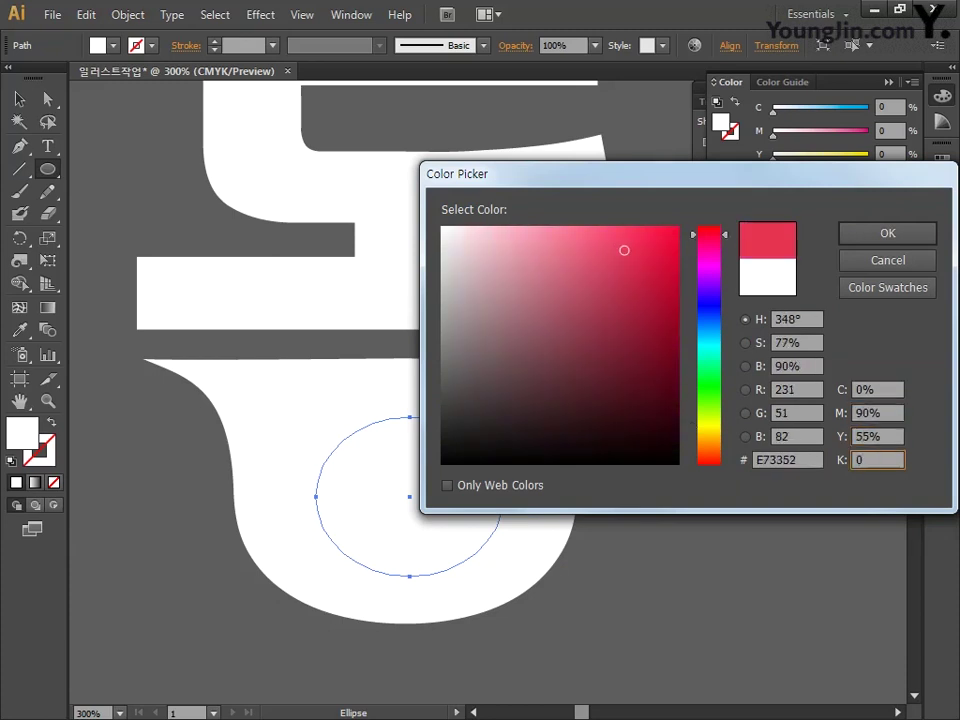
pyautogui.click(887, 232)
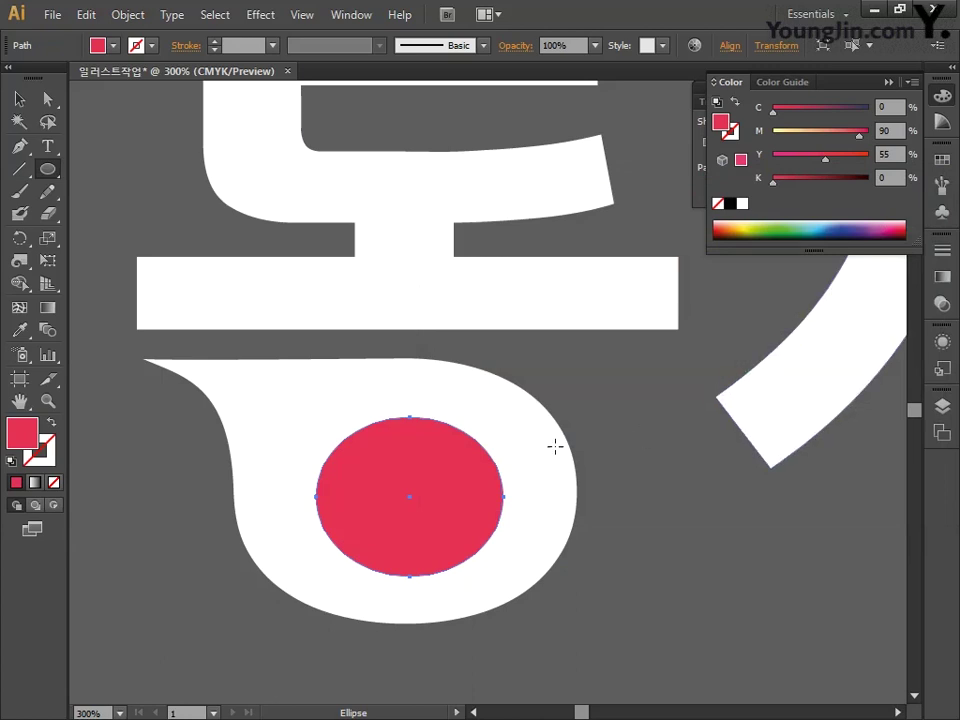
# Send the red ellipse to the back so it fills only the hole of the ㅇ in 동, and deselect it.
pyautogui.rightClick(433, 487)
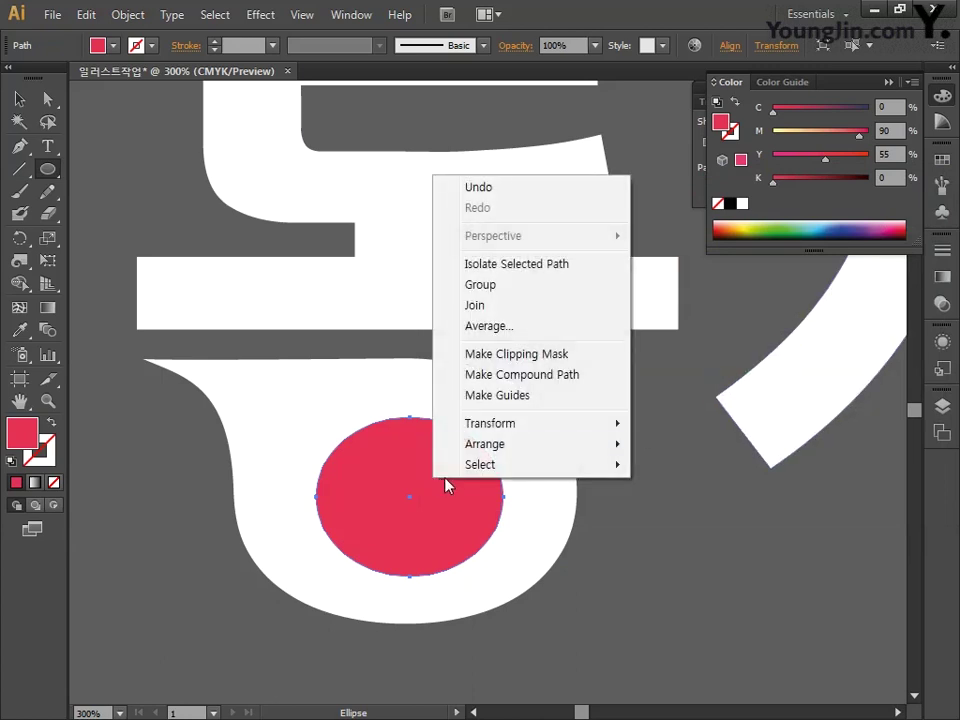
pyautogui.moveTo(466, 452)
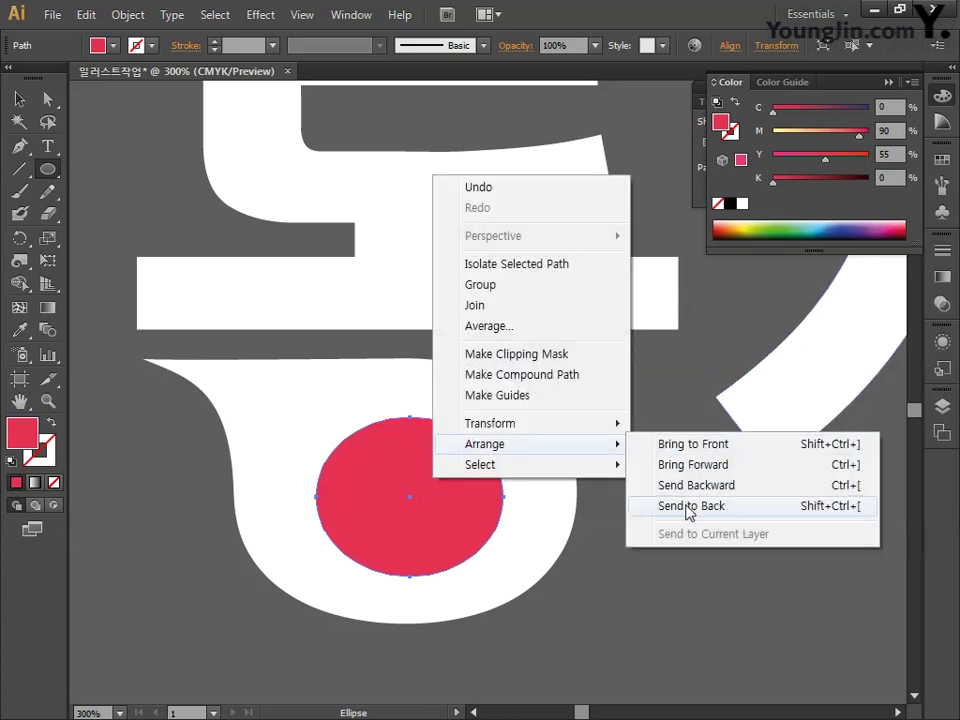
pyautogui.click(686, 507)
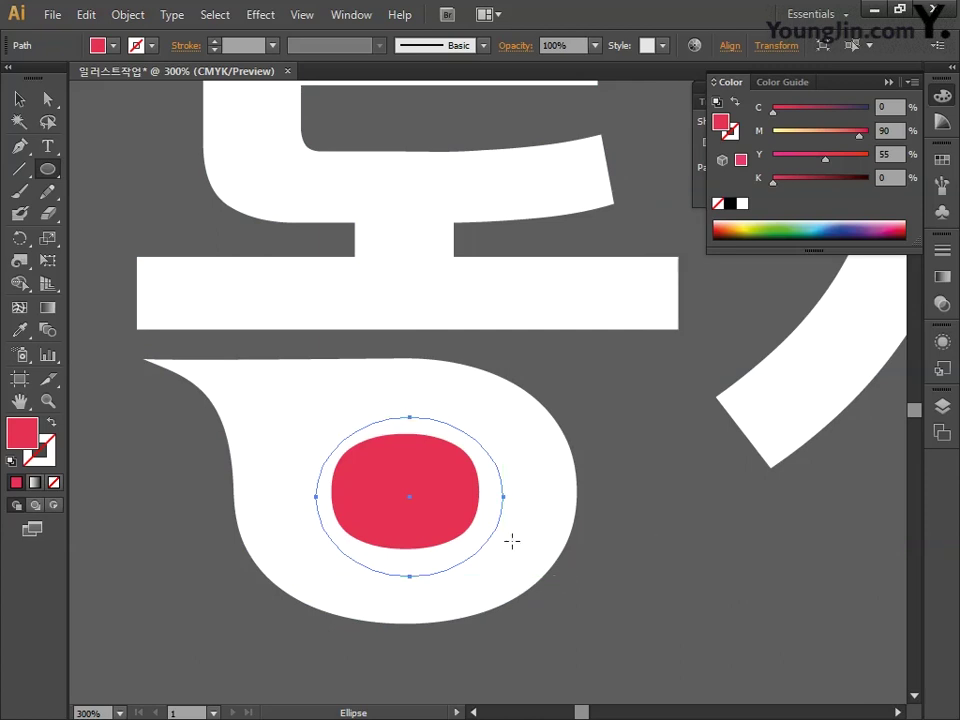
pyautogui.click(19, 99)
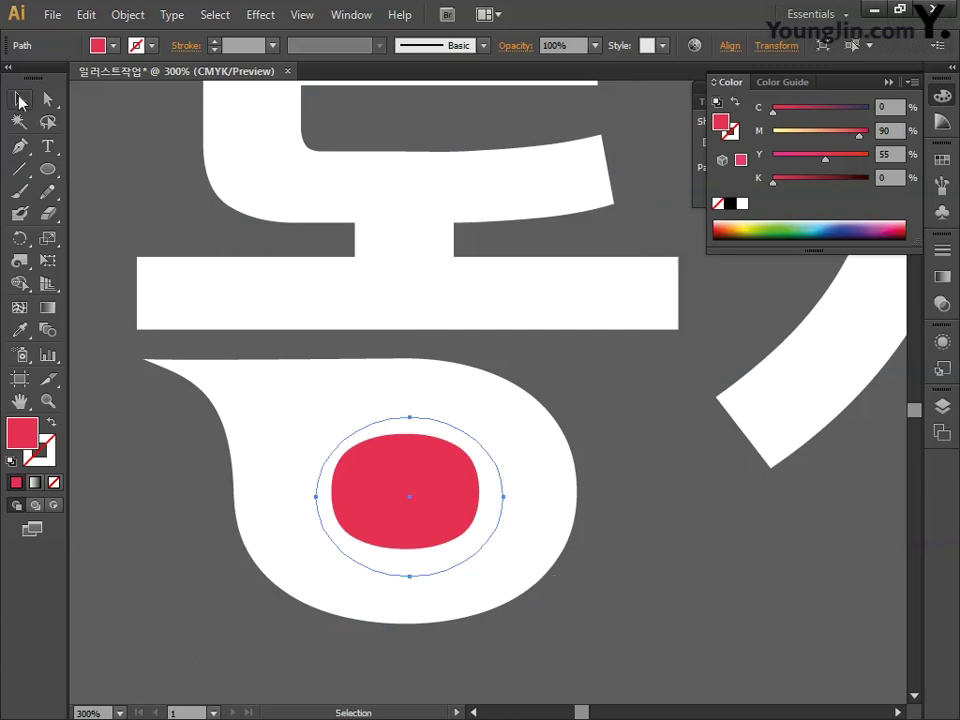
pyautogui.click(583, 381)
# Reshape the upper-left of the ㅇ in 올 into a pointed tail level with its top, with a smooth concave underside.
pyautogui.hotkey('ctrl', '-')
pyautogui.hotkey('ctrl', '-')
pyautogui.hotkey('ctrl', '-')
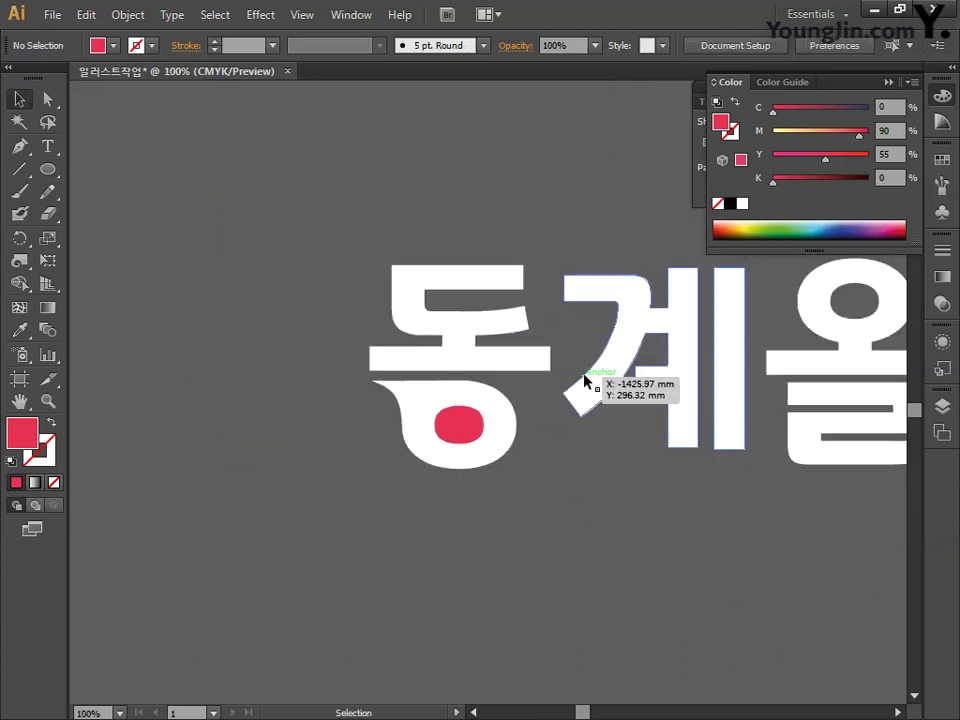
pyautogui.moveTo(602, 422); pyautogui.dragTo(319, 537)
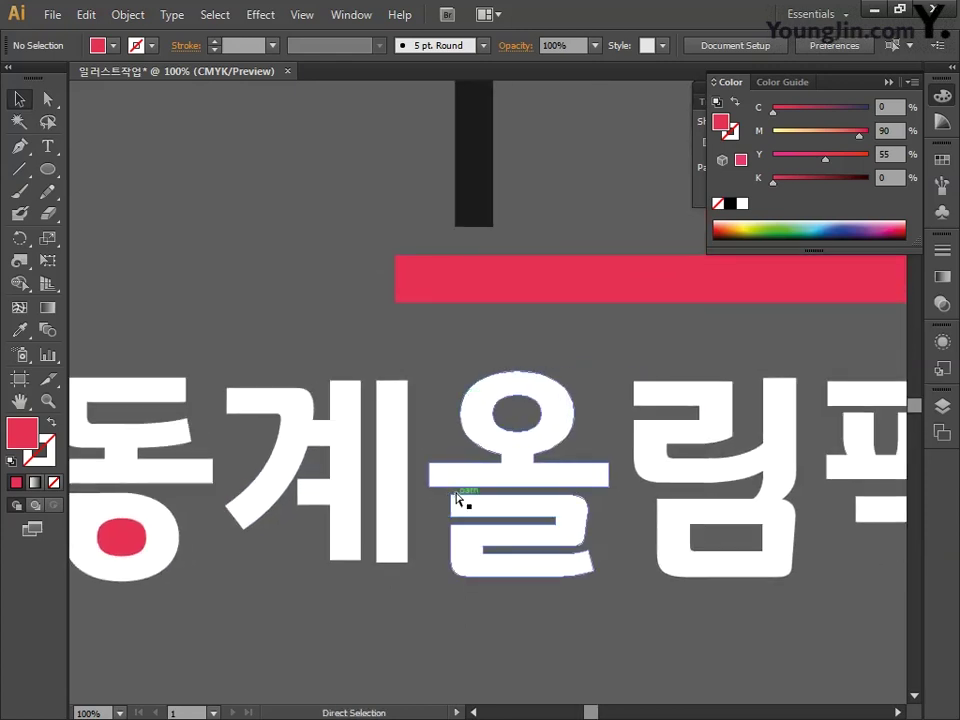
pyautogui.hotkey('ctrl', '+')
pyautogui.hotkey('ctrl', '+')
pyautogui.hotkey('ctrl', '+')
pyautogui.moveTo(456, 498); pyautogui.dragTo(434, 445)
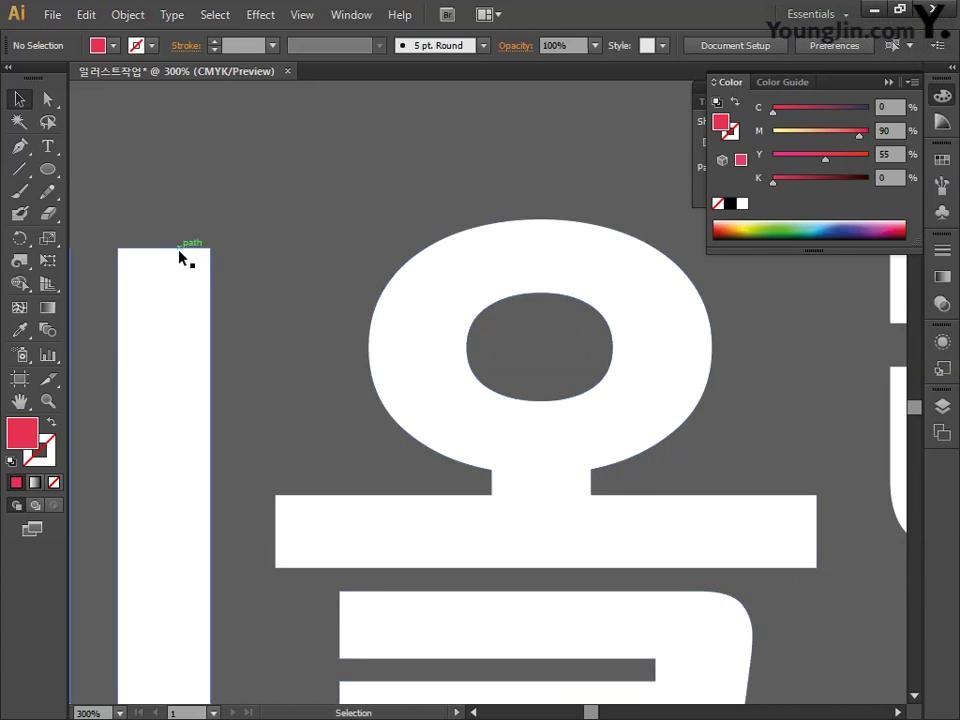
pyautogui.click(47, 98)
pyautogui.moveTo(476, 237); pyautogui.dragTo(300, 222)
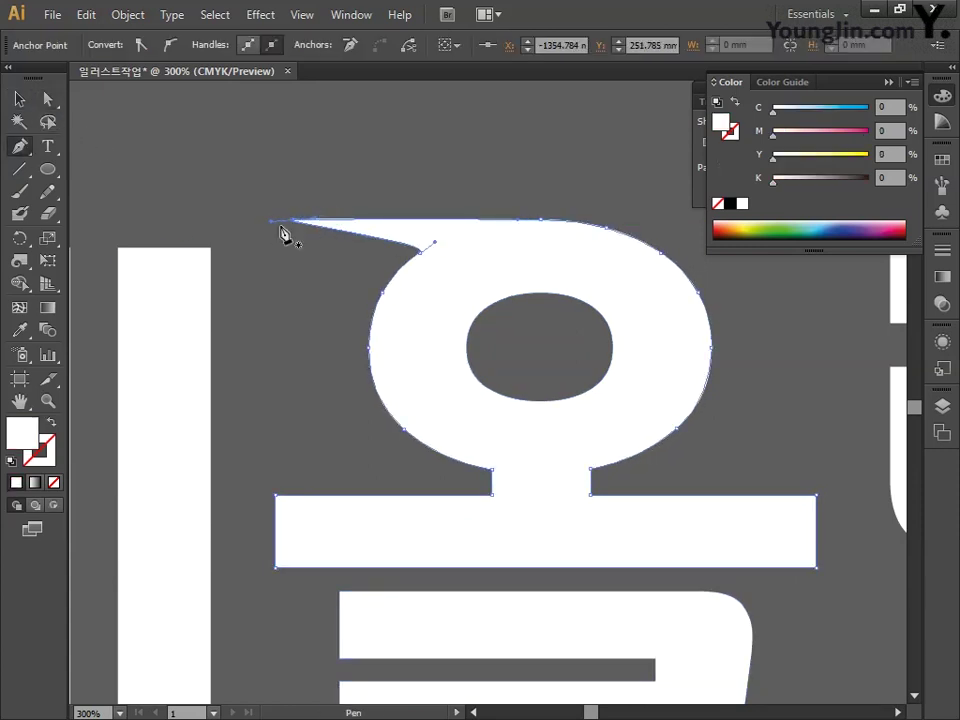
pyautogui.moveTo(419, 251); pyautogui.dragTo(369, 347)
# Draw an ellipse slightly larger than the inner hole of the ㅇ in 올, covering the hole completely.
pyautogui.click(19, 101)
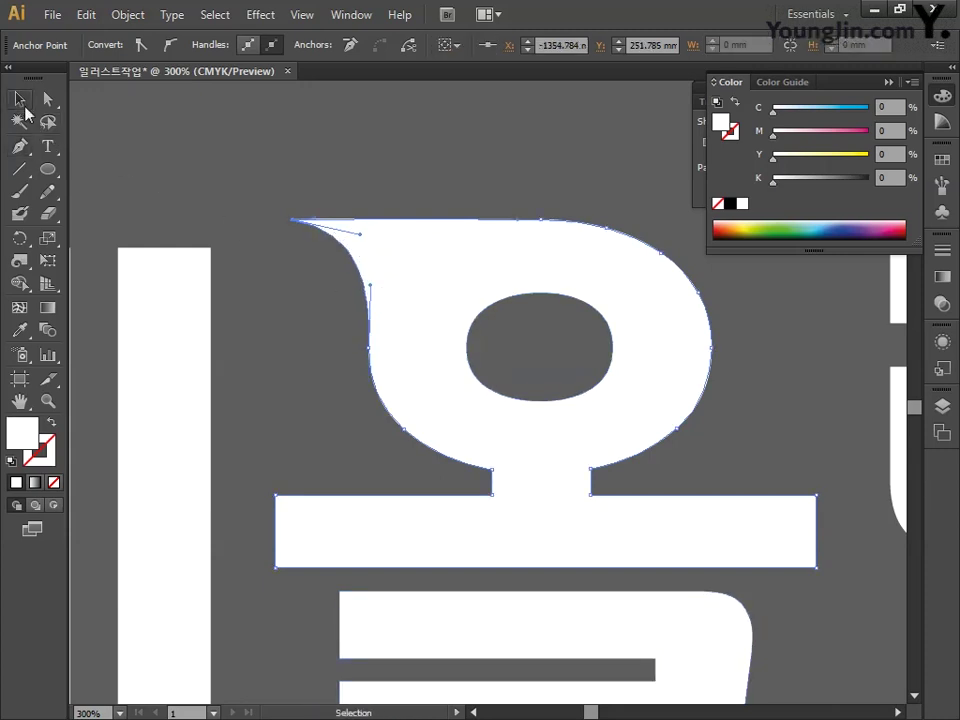
pyautogui.click(47, 169)
pyautogui.moveTo(447, 271); pyautogui.dragTo(635, 429)
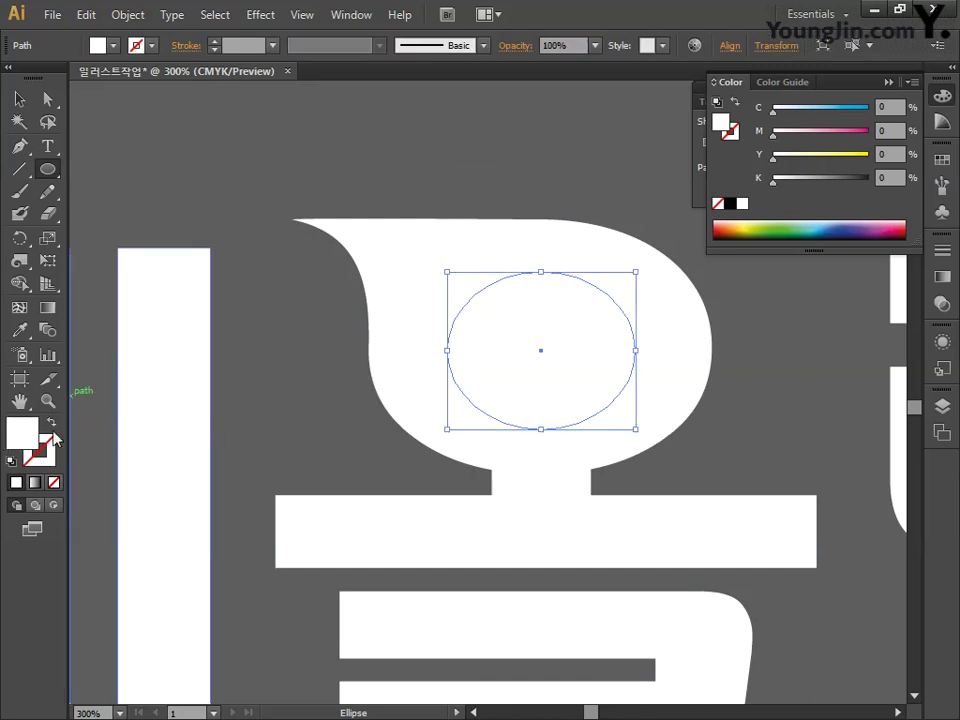
# Fill the ellipse over the ㅇ in 올 with blue, C 80, M 40, Y 0, K 0.
pyautogui.doubleClick(22, 433)
pyautogui.click(885, 390)
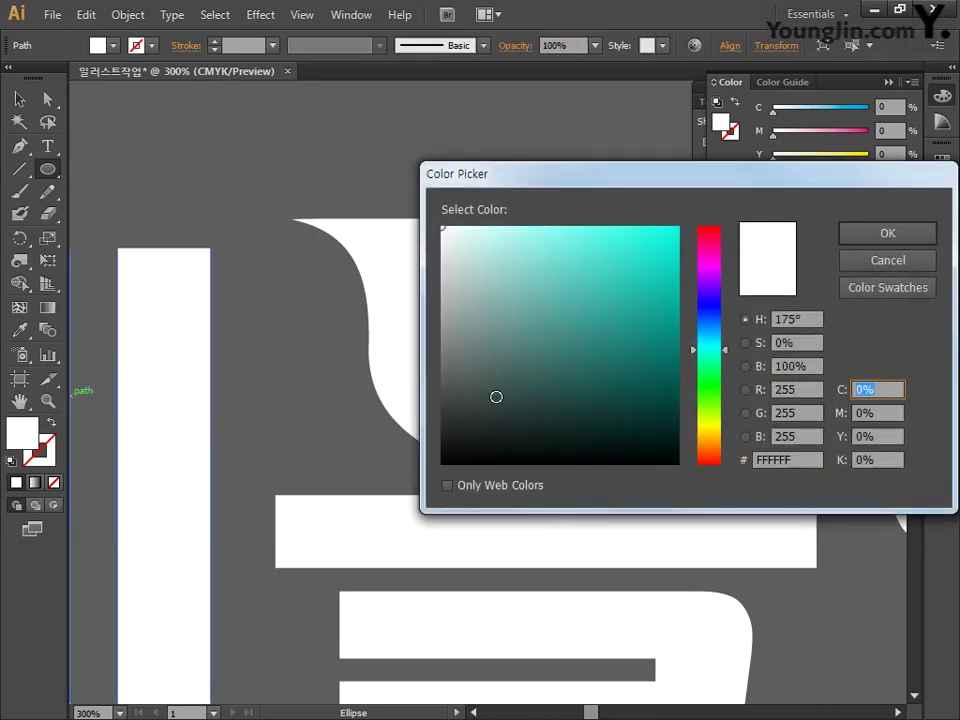
pyautogui.write('8')
pyautogui.press('Tab')
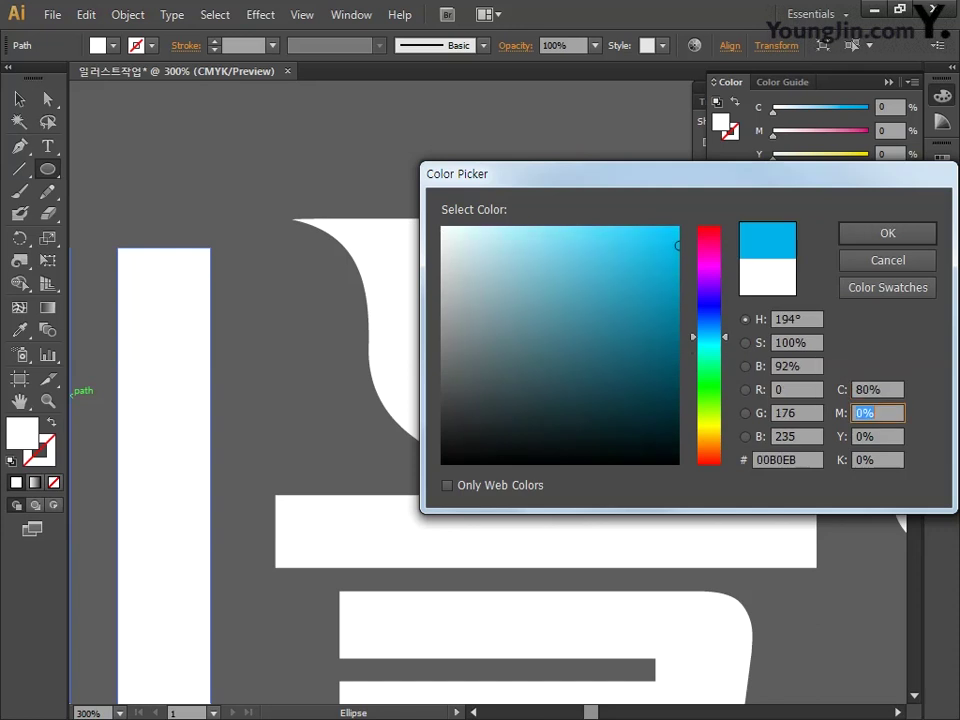
pyautogui.press('Tab')
pyautogui.press('Tab')
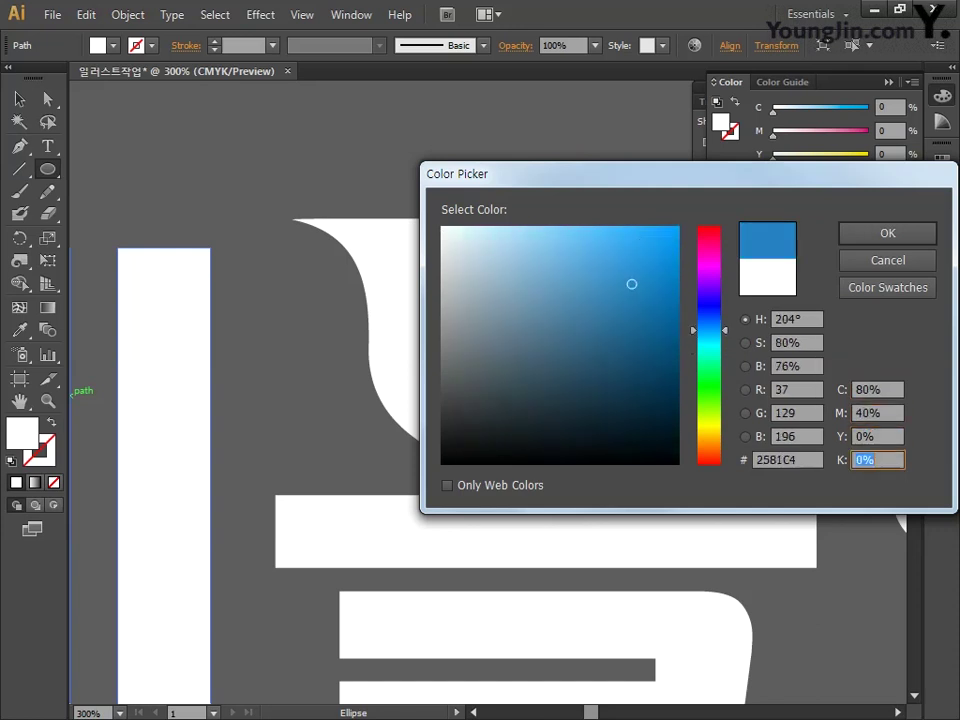
pyautogui.write('0')
pyautogui.click(868, 233)
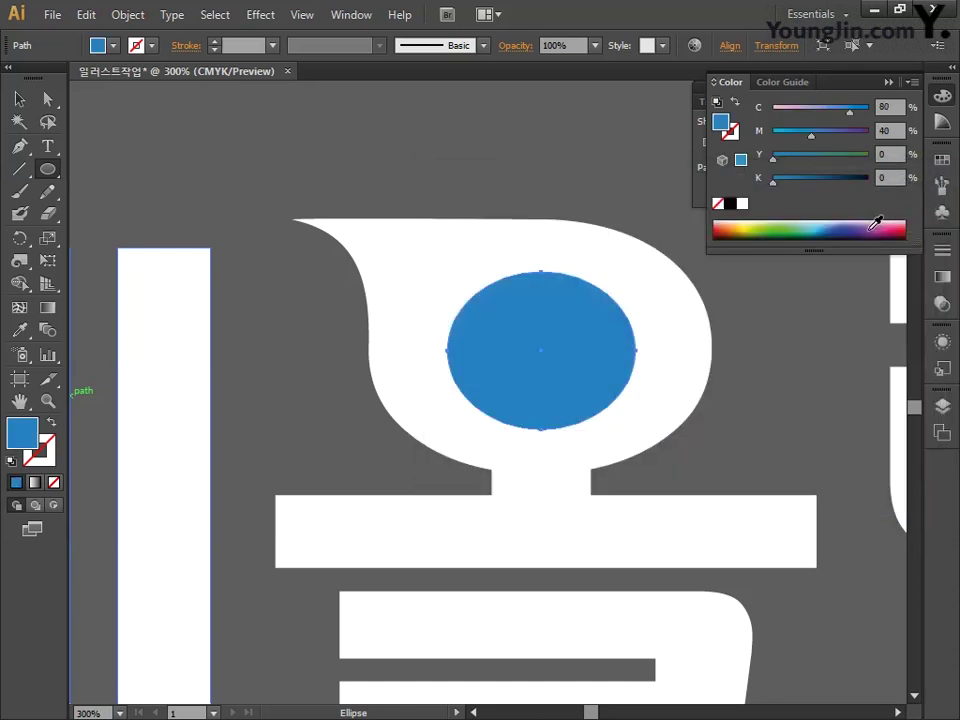
# Send the blue ellipse to the back so it fills only the hole of the ㅇ in 올, and deselect it.
pyautogui.rightClick(571, 353)
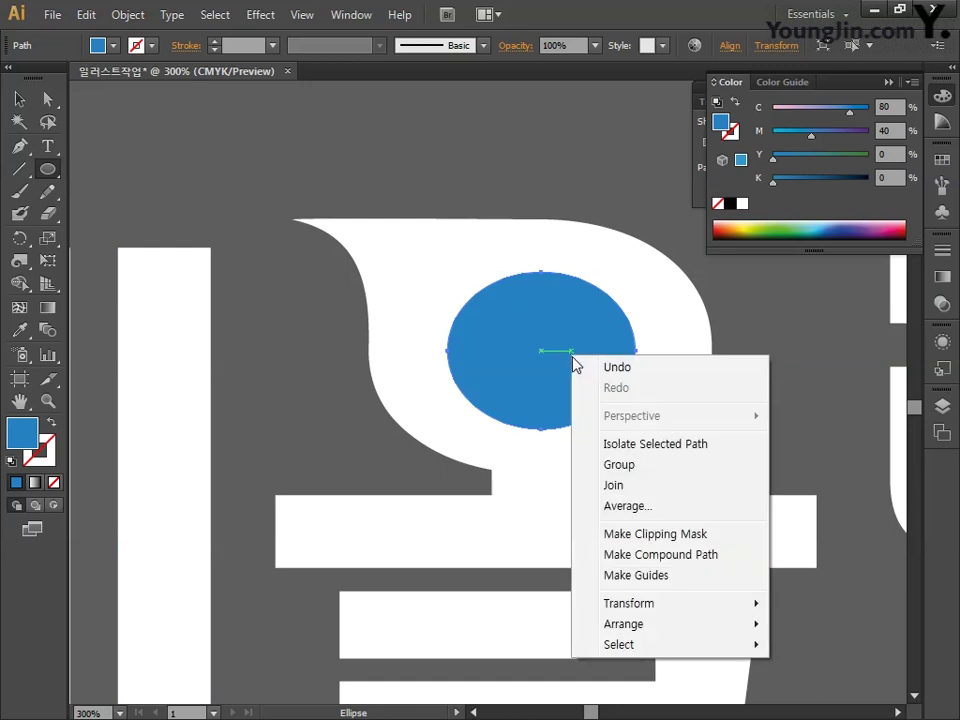
pyautogui.moveTo(671, 627)
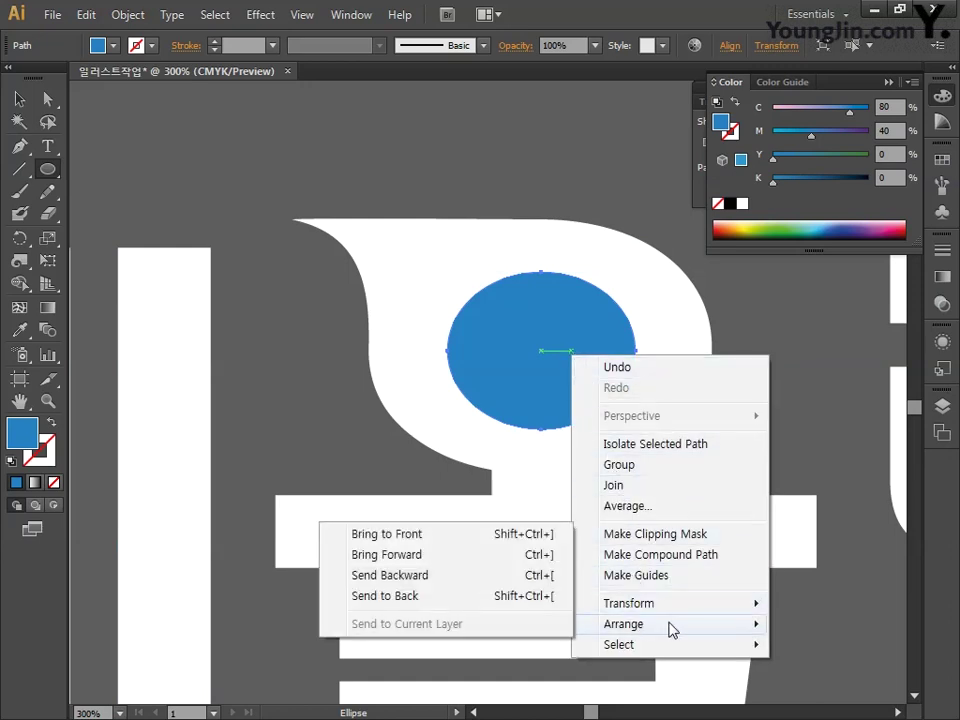
pyautogui.click(435, 598)
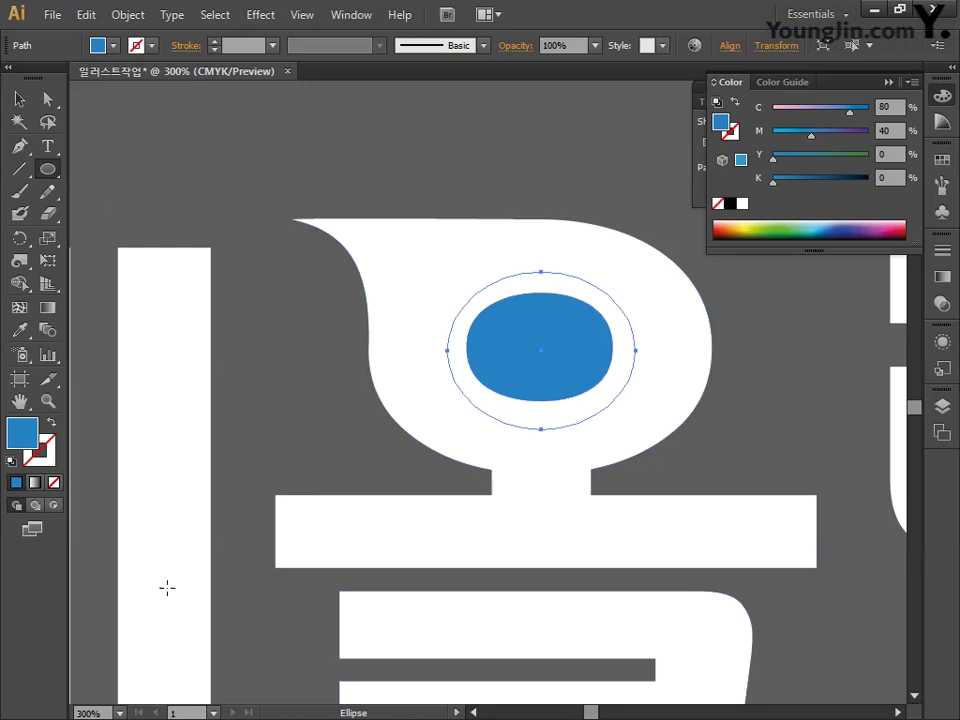
pyautogui.click(20, 98)
pyautogui.click(293, 150)
# Hide the Color panel and the floating panel behind it to clear the view of the whole logo.
pyautogui.hotkey('ctrl', '-')
pyautogui.hotkey('ctrl', '-')
pyautogui.hotkey('ctrl', '-')
pyautogui.hotkey('ctrl', '-')
pyautogui.hotkey('ctrl', '-')
pyautogui.hotkey('ctrl', '-')
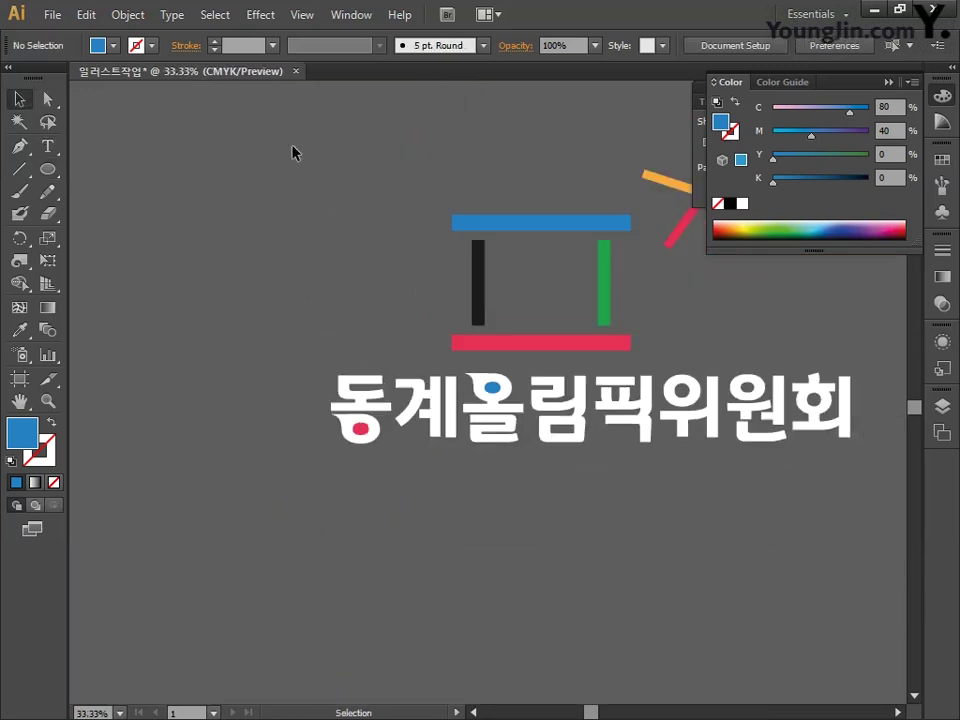
pyautogui.click(942, 160)
pyautogui.click(915, 96)
pyautogui.moveTo(789, 236); pyautogui.dragTo(683, 283)
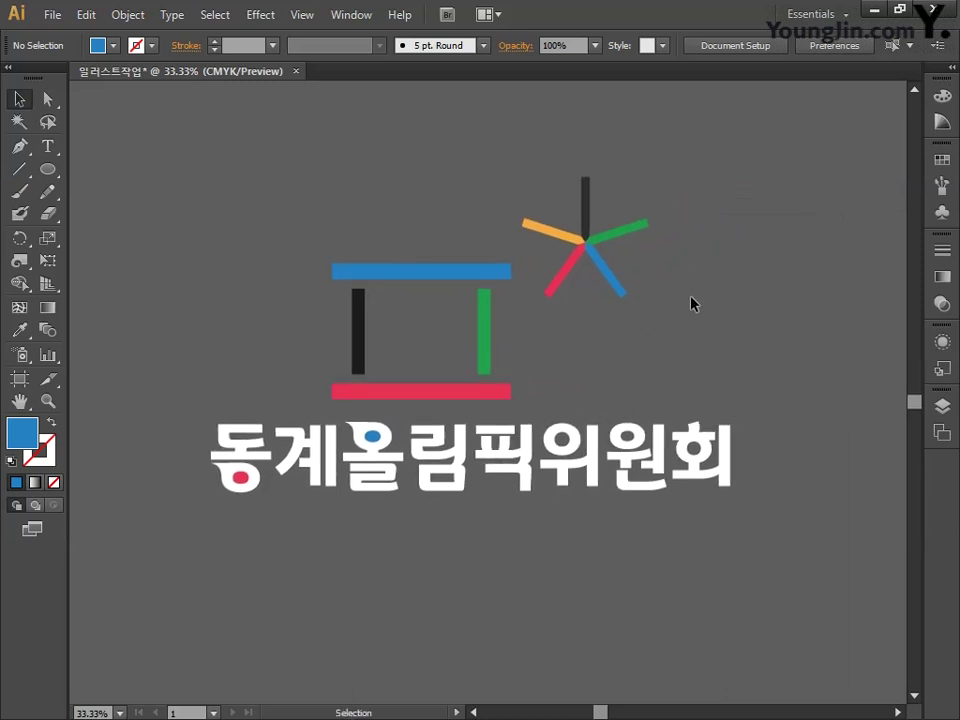
pyautogui.hscroll(-8, 264, 354)
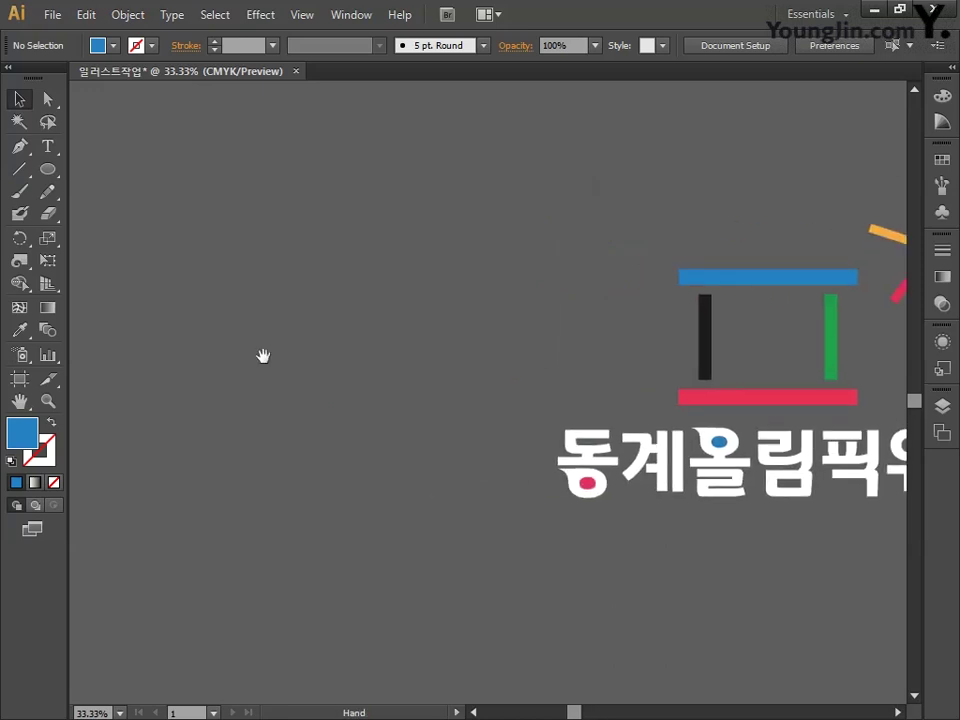
# Set up the Pen tool with no fill and a near-black 0B0C0C stroke for drawing on an empty area beside the logo.
pyautogui.hotkey('ctrl', '+')
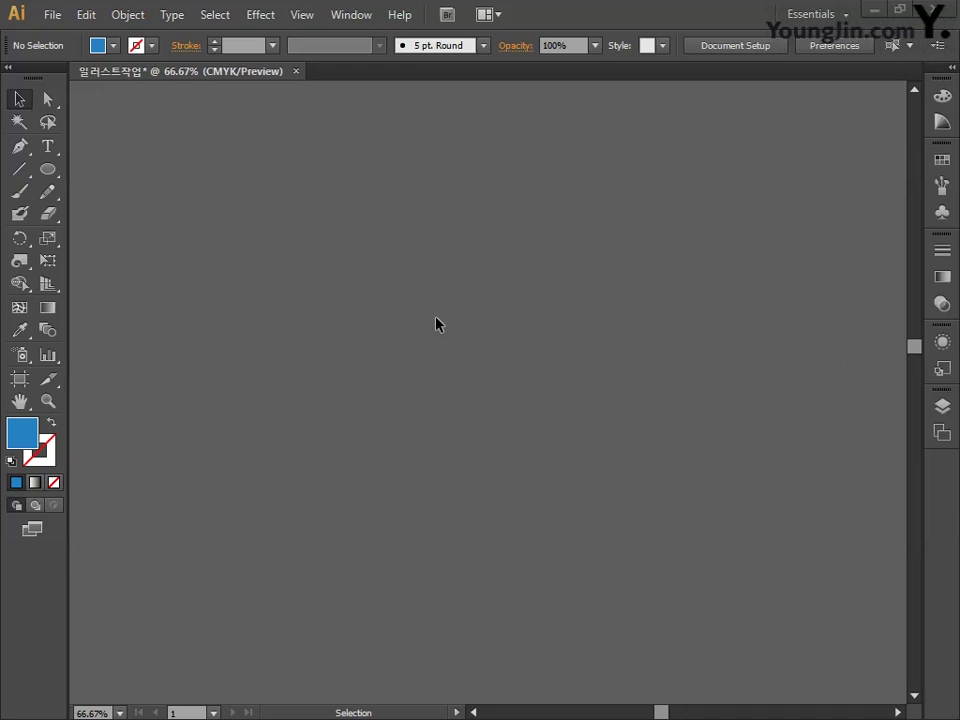
pyautogui.click(19, 146)
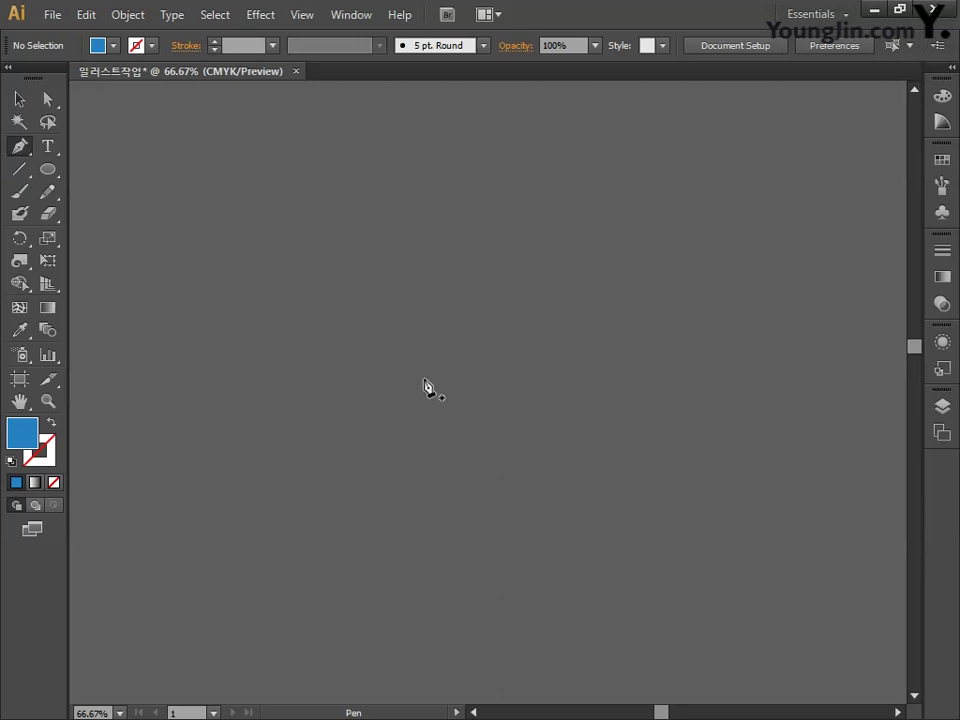
pyautogui.click(55, 483)
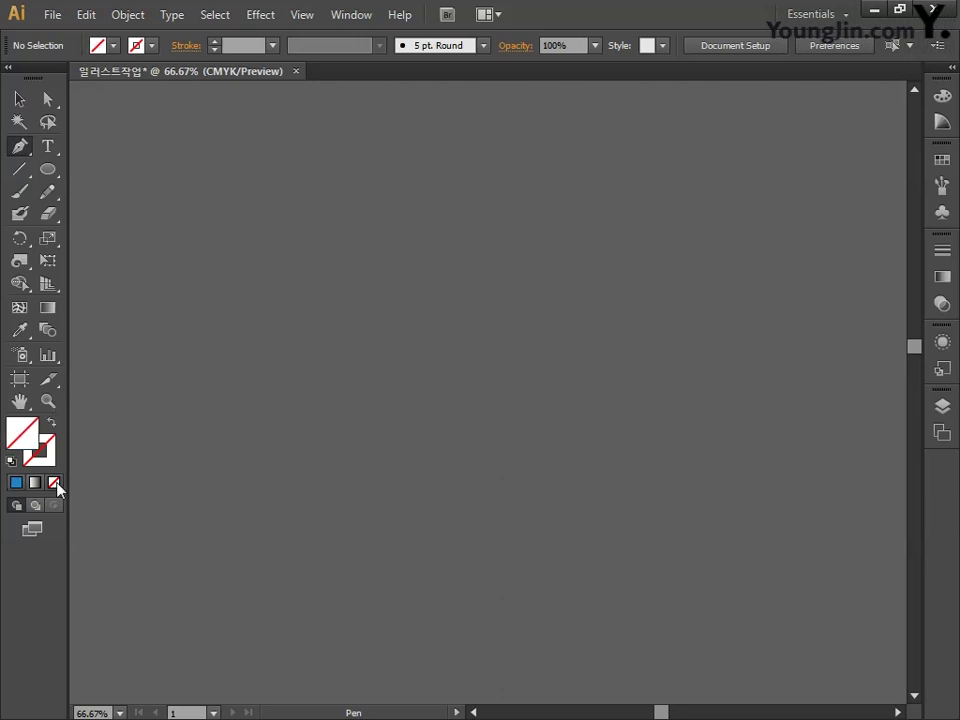
pyautogui.doubleClick(52, 456)
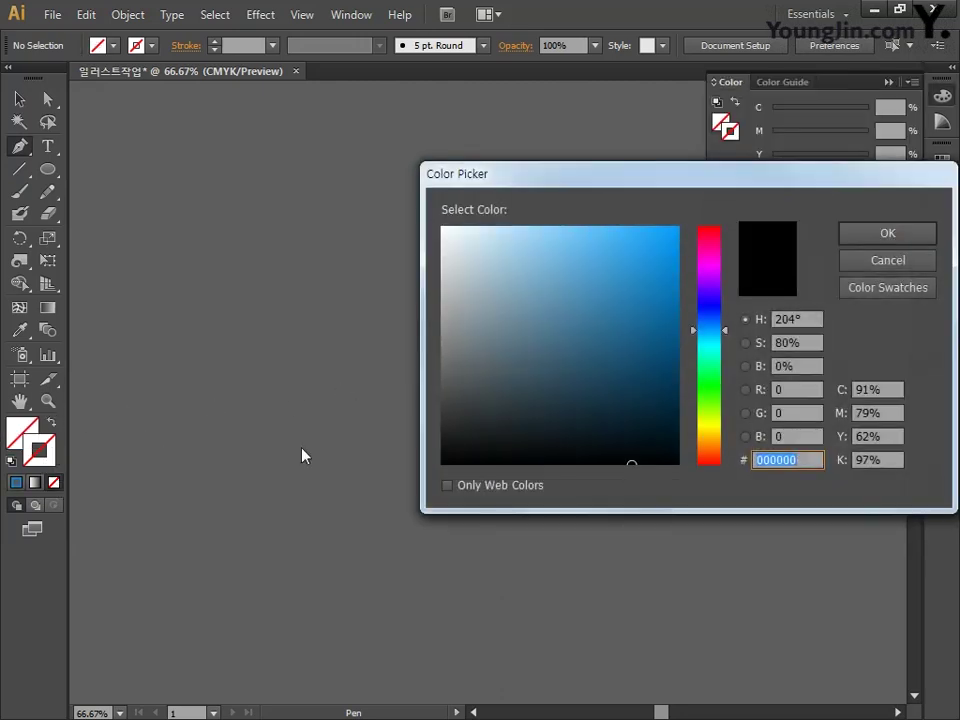
pyautogui.click(465, 450)
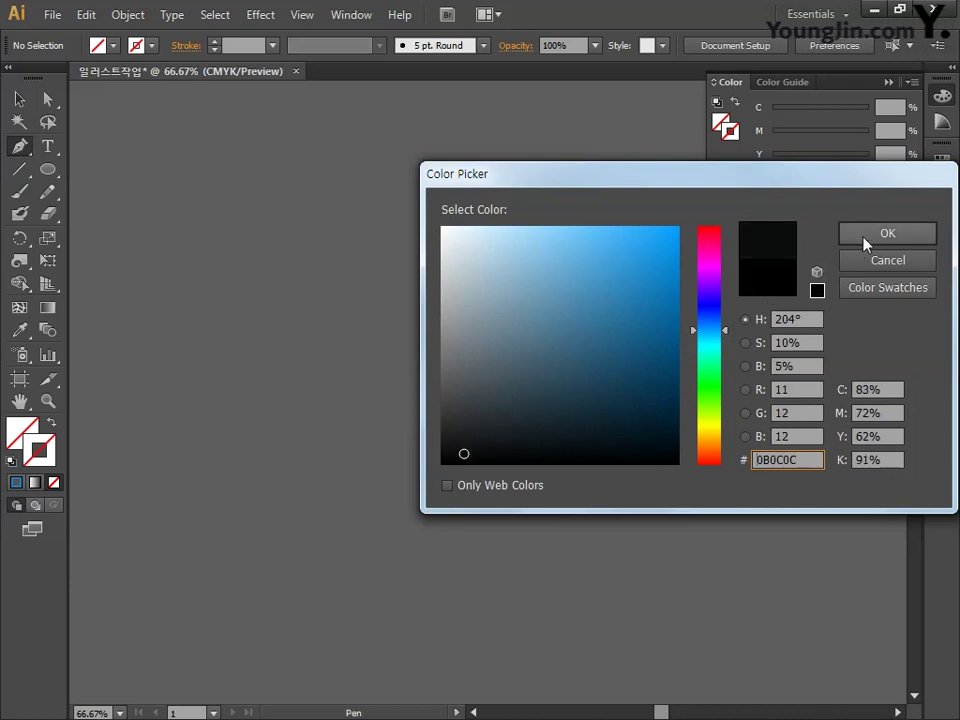
pyautogui.click(866, 240)
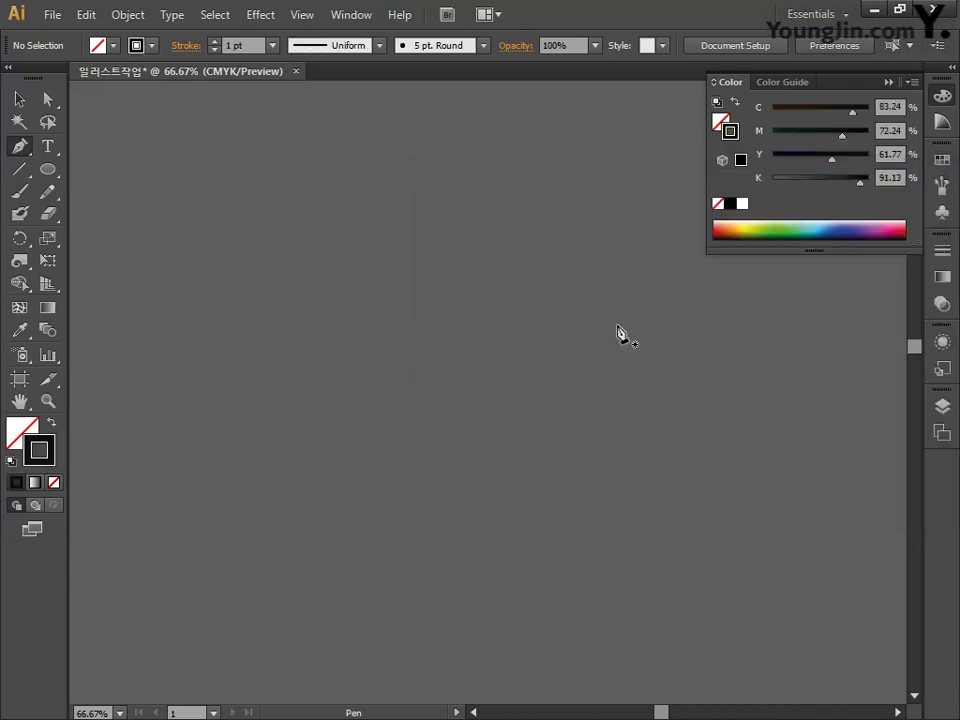
# Switch the document to Overprint Preview for a white canvas and collapse the Color panel.
pyautogui.click(298, 16)
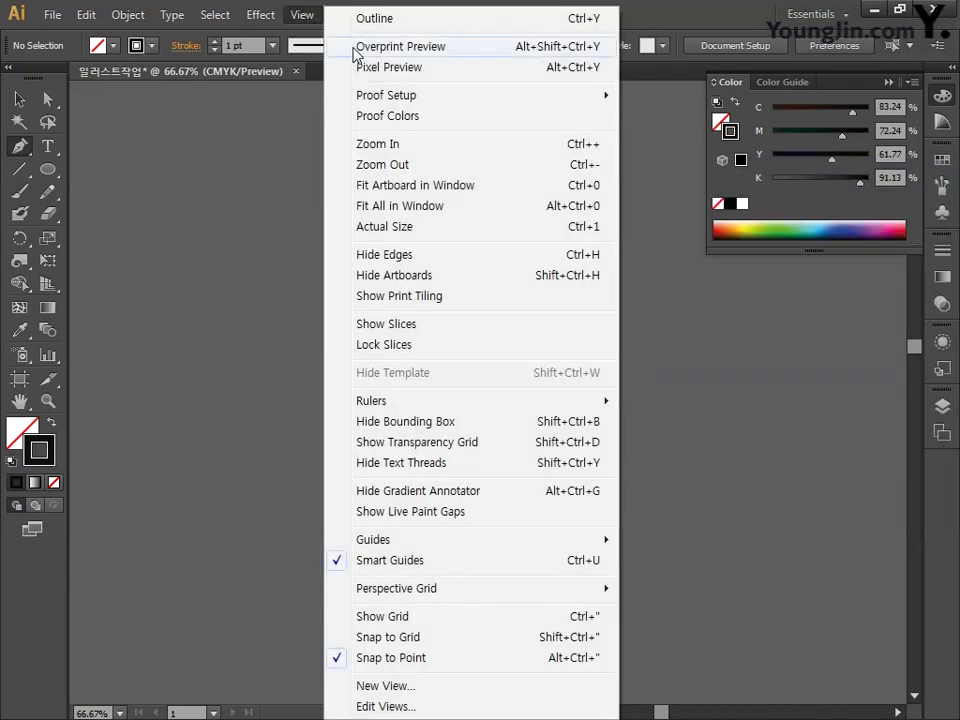
pyautogui.click(390, 46)
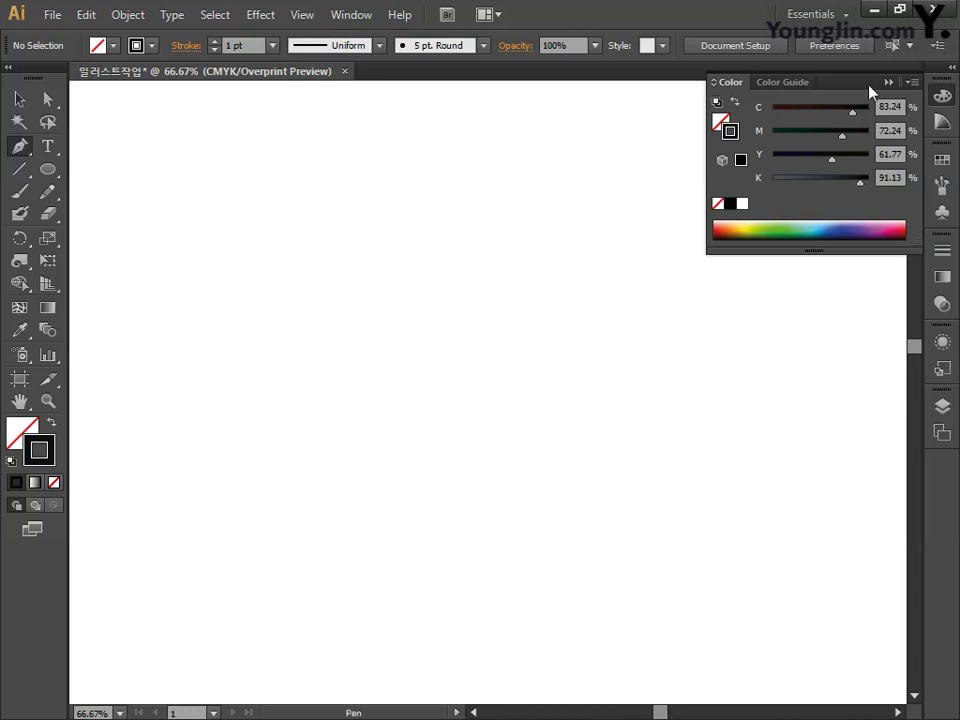
pyautogui.click(943, 97)
# Draw the upper outline of a bear-like animal with the Pen tool: curved rump, back, rising neck, small round ear and snout.
pyautogui.click(259, 485)
pyautogui.moveTo(206, 368); pyautogui.dragTo(236, 321)
pyautogui.moveTo(407, 262); pyautogui.dragTo(490, 278)
pyautogui.moveTo(569, 285); pyautogui.dragTo(594, 270)
pyautogui.moveTo(657, 154); pyautogui.dragTo(662, 134)
pyautogui.moveTo(685, 155); pyautogui.dragTo(688, 171)
pyautogui.click(727, 171)
pyautogui.moveTo(722, 290)
pyautogui.mouseDown()
pyautogui.moveTo(720, 302)
pyautogui.moveTo(690, 299)
pyautogui.mouseUp()
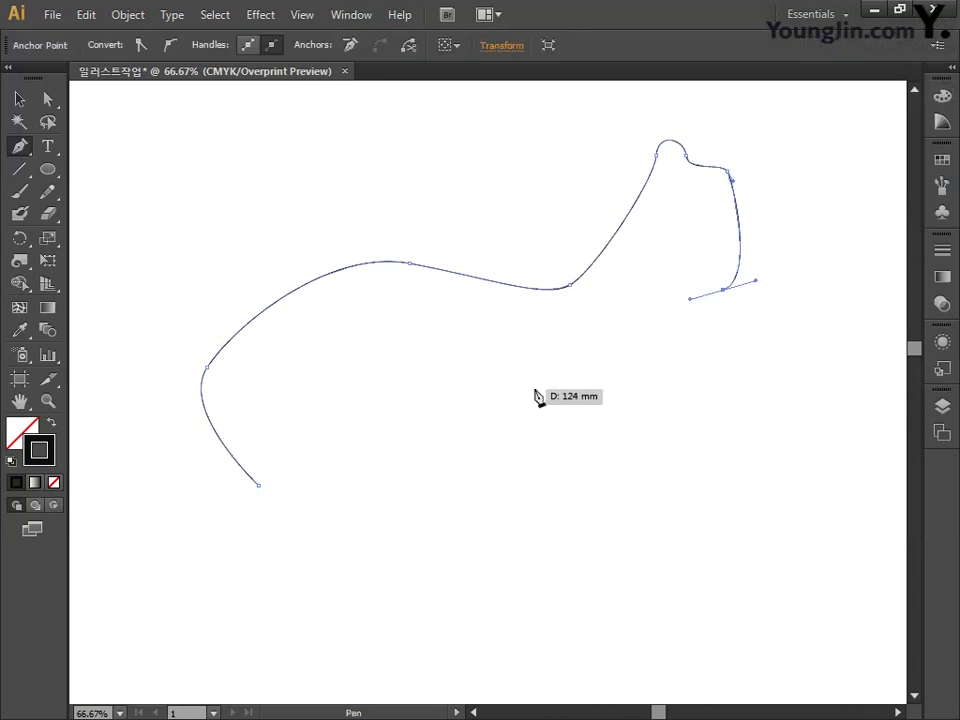
# Continue the animal's outline along the throat, front leg, belly arch and hind leg, closing the path at the starting point on the rump.
pyautogui.moveTo(551, 384); pyautogui.dragTo(532, 393)
pyautogui.click(523, 405)
pyautogui.moveTo(525, 622); pyautogui.dragTo(506, 636)
pyautogui.moveTo(425, 607); pyautogui.dragTo(446, 568)
pyautogui.click(443, 568)
pyautogui.click(403, 507)
pyautogui.click(330, 509)
pyautogui.click(323, 537)
pyautogui.click(308, 623)
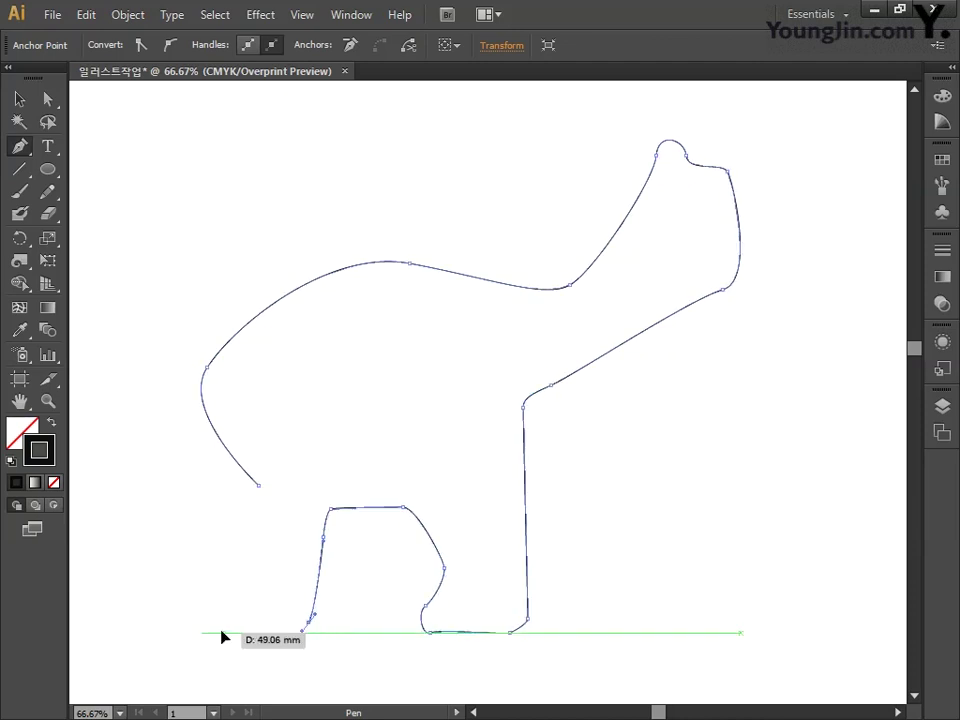
pyautogui.moveTo(222, 632); pyautogui.dragTo(215, 618)
pyautogui.click(259, 485)
pyautogui.moveTo(268, 589); pyautogui.dragTo(298, 562)
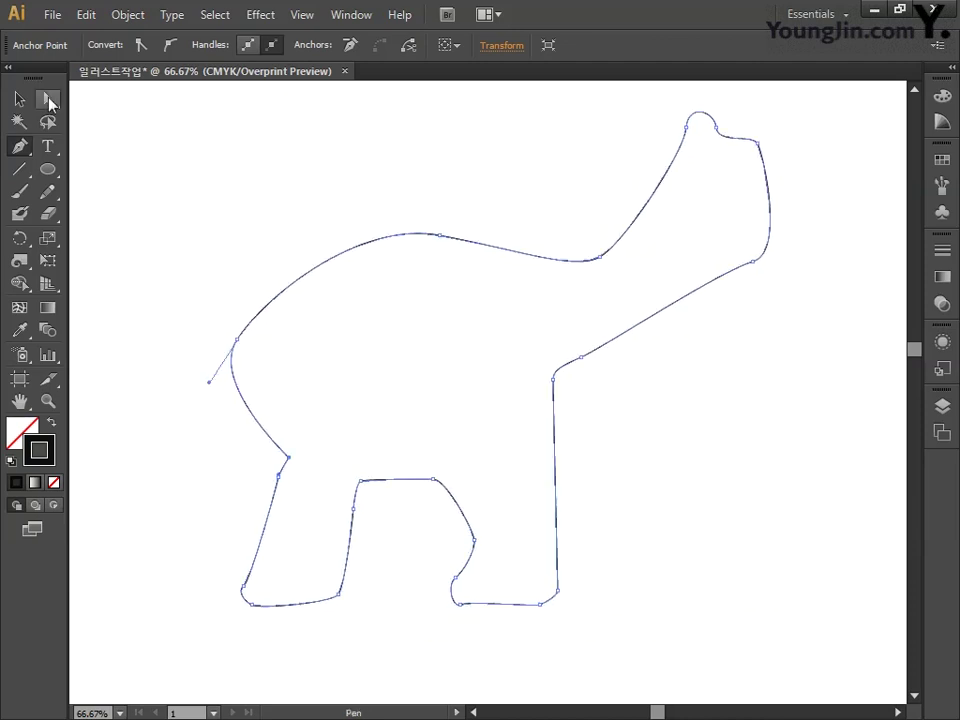
# Reshape the animal's rump into a rounder curve and flatten its back by adjusting the anchors and handles.
pyautogui.keyDown('ctrl'); pyautogui.click(258, 296); pyautogui.keyUp('ctrl')
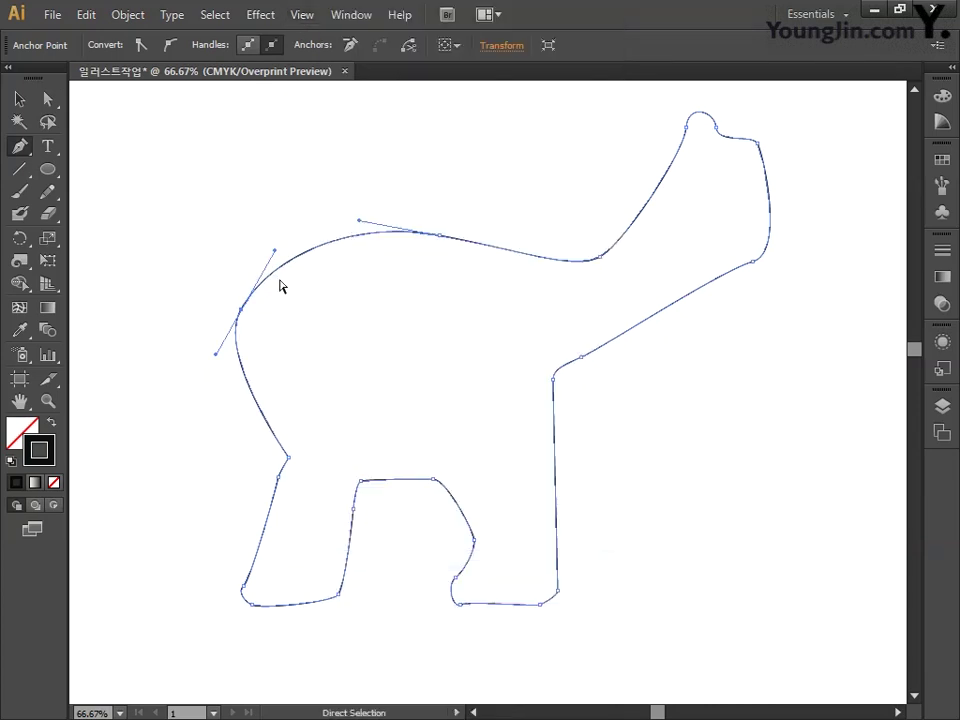
pyautogui.moveTo(268, 267); pyautogui.dragTo(274, 241)
pyautogui.keyDown('ctrl'); pyautogui.click(400, 236); pyautogui.keyUp('ctrl')
pyautogui.moveTo(599, 258); pyautogui.dragTo(595, 230)
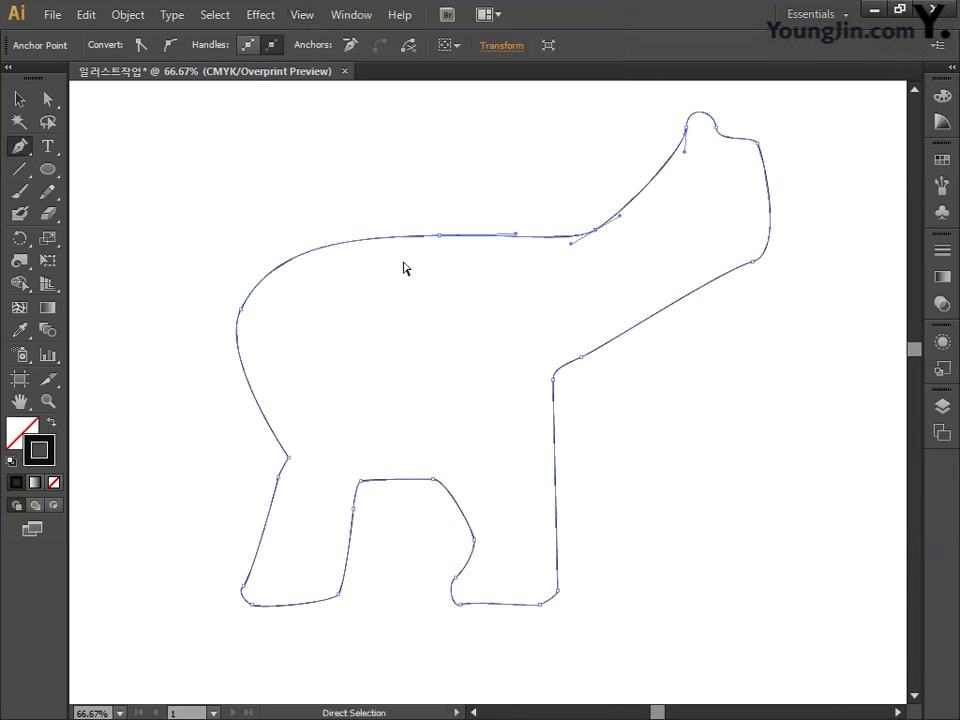
pyautogui.moveTo(245, 310); pyautogui.dragTo(210, 400)
pyautogui.moveTo(285, 246); pyautogui.dragTo(300, 229)
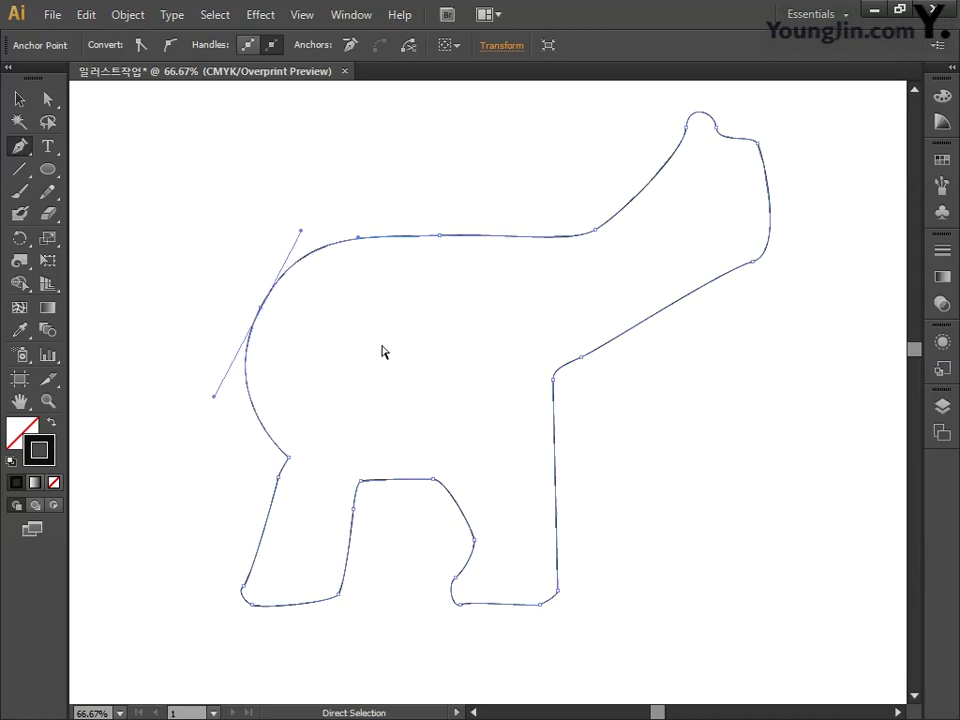
pyautogui.moveTo(384, 349); pyautogui.dragTo(356, 354)
# Refine the animal's neck, ear and snout by moving anchors and handles into a gently sloping neck, narrow ear and rounded muzzle.
pyautogui.keyDown('ctrl'); pyautogui.click(572, 236); pyautogui.keyUp('ctrl')
pyautogui.moveTo(662, 146); pyautogui.dragTo(688, 156)
pyautogui.moveTo(737, 272); pyautogui.dragTo(793, 166)
pyautogui.keyDown('ctrl'); pyautogui.click(579, 240); pyautogui.keyUp('ctrl')
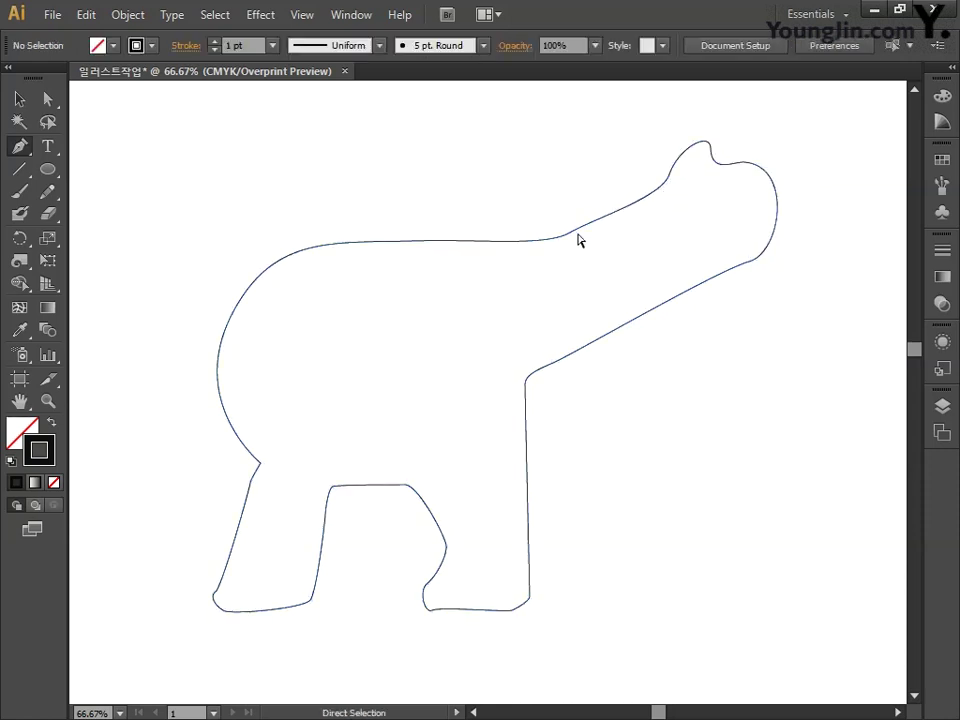
pyautogui.moveTo(579, 240)
pyautogui.mouseDown()
pyautogui.moveTo(604, 225)
pyautogui.moveTo(564, 240)
pyautogui.mouseUp()
pyautogui.keyDown('ctrl'); pyautogui.click(679, 153); pyautogui.keyUp('ctrl')
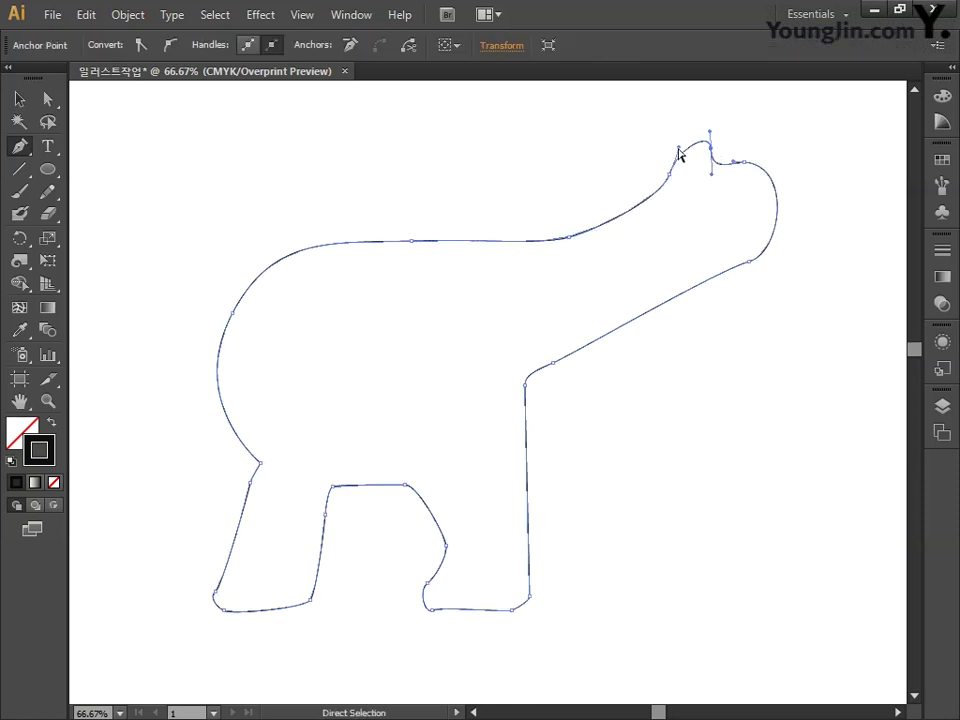
pyautogui.moveTo(679, 153); pyautogui.dragTo(703, 150)
pyautogui.keyDown('ctrl'); pyautogui.click(724, 165); pyautogui.keyUp('ctrl')
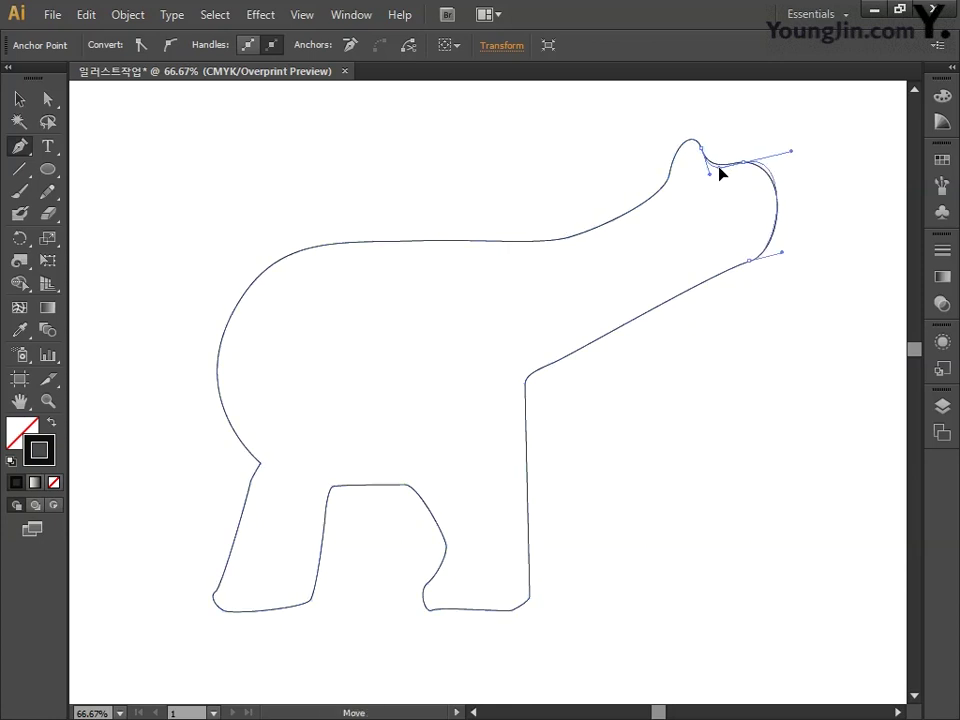
pyautogui.moveTo(771, 242); pyautogui.dragTo(795, 212)
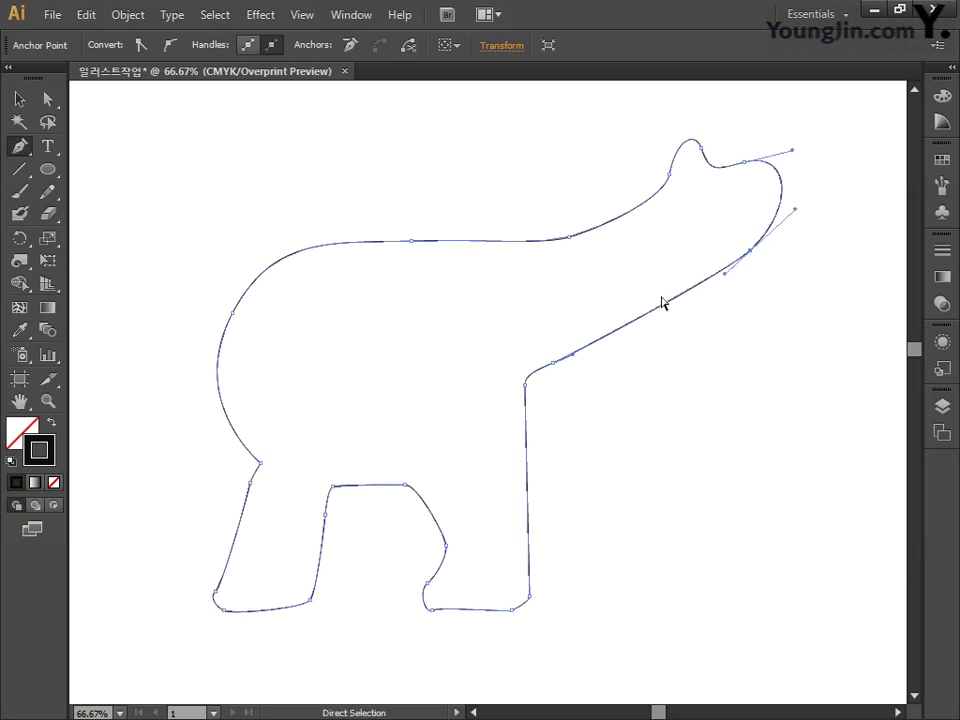
# Reshape the throat line, chest corner and front leg, moving the foot outward and rounding the front side of the belly arch.
pyautogui.moveTo(662, 302)
pyautogui.mouseDown()
pyautogui.moveTo(756, 253)
pyautogui.moveTo(671, 302)
pyautogui.mouseUp()
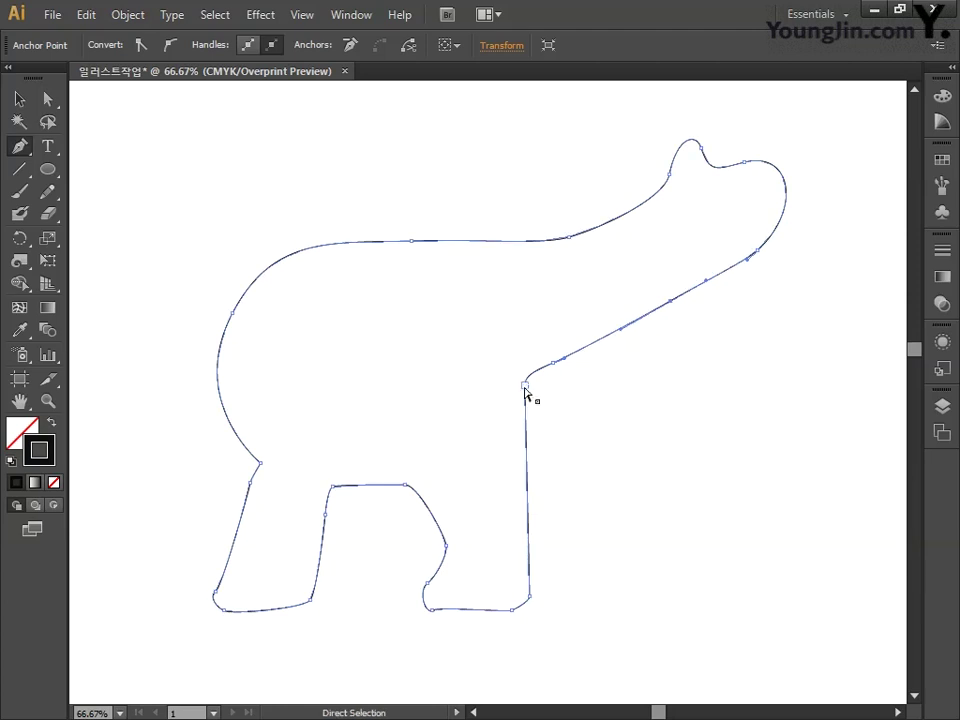
pyautogui.moveTo(524, 387); pyautogui.dragTo(535, 372)
pyautogui.moveTo(530, 600); pyautogui.dragTo(516, 619)
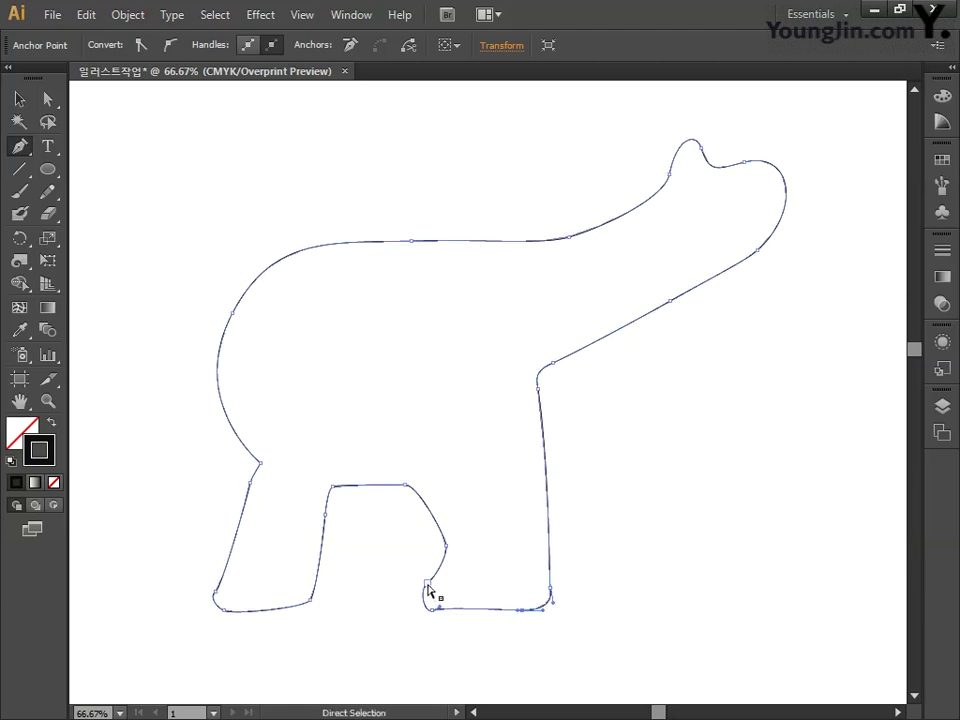
pyautogui.moveTo(431, 591); pyautogui.dragTo(455, 619)
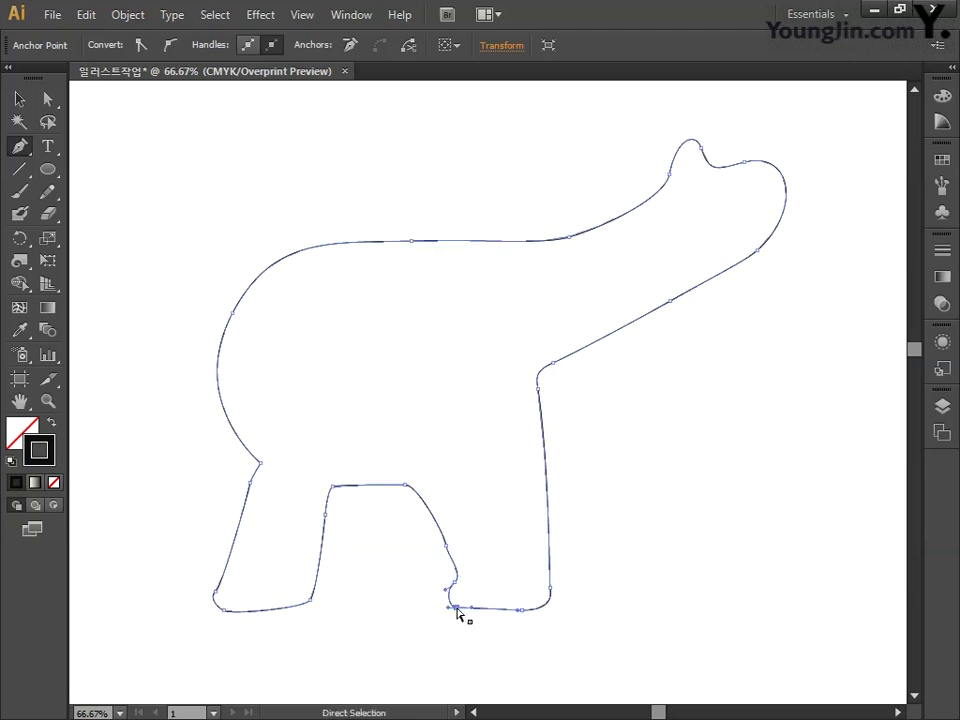
pyautogui.moveTo(459, 540); pyautogui.dragTo(444, 493)
pyautogui.click(409, 491)
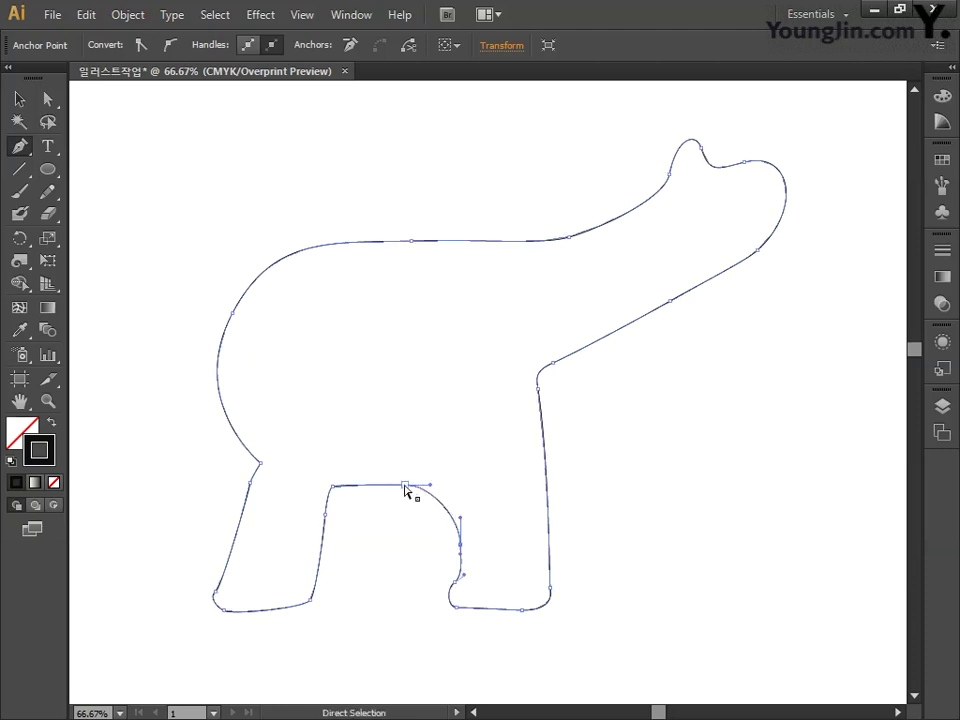
# Reshape the hind leg into an upright leg with a small rounded heel, narrowing the arch between the two legs.
pyautogui.moveTo(343, 508); pyautogui.dragTo(375, 510)
pyautogui.moveTo(321, 606); pyautogui.dragTo(356, 603)
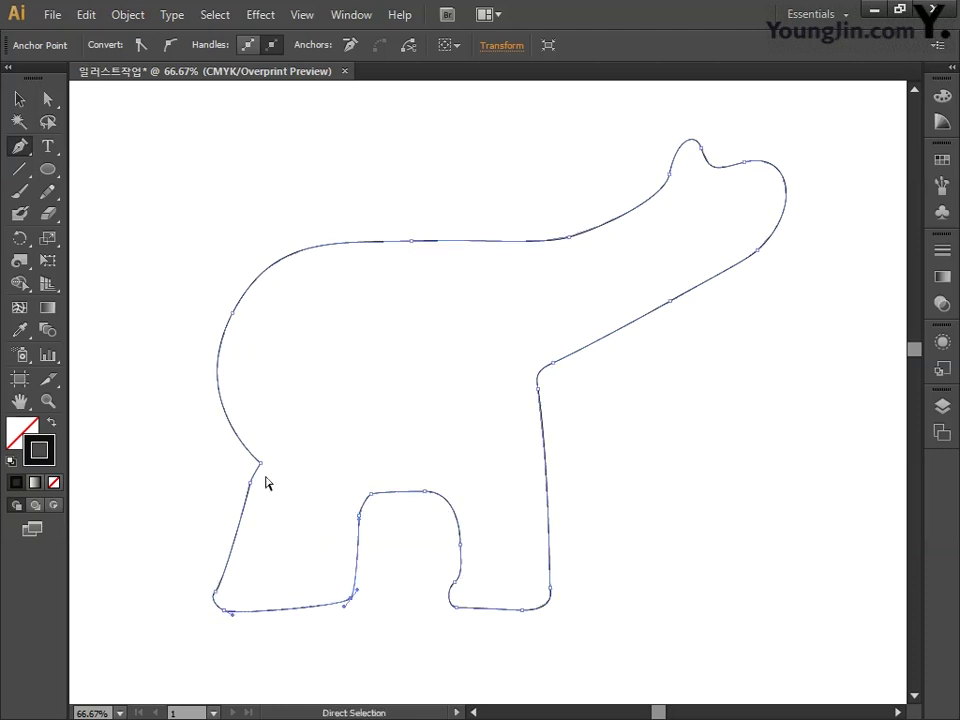
pyautogui.click(260, 466)
pyautogui.moveTo(262, 466); pyautogui.dragTo(272, 508)
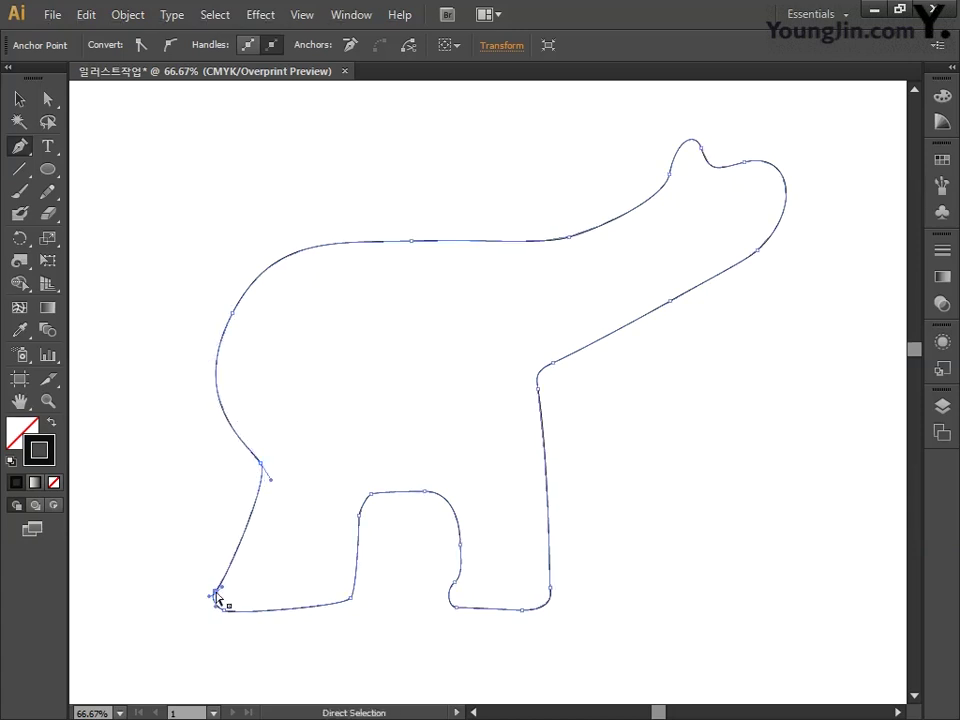
pyautogui.moveTo(217, 592); pyautogui.dragTo(264, 588)
pyautogui.click(371, 602)
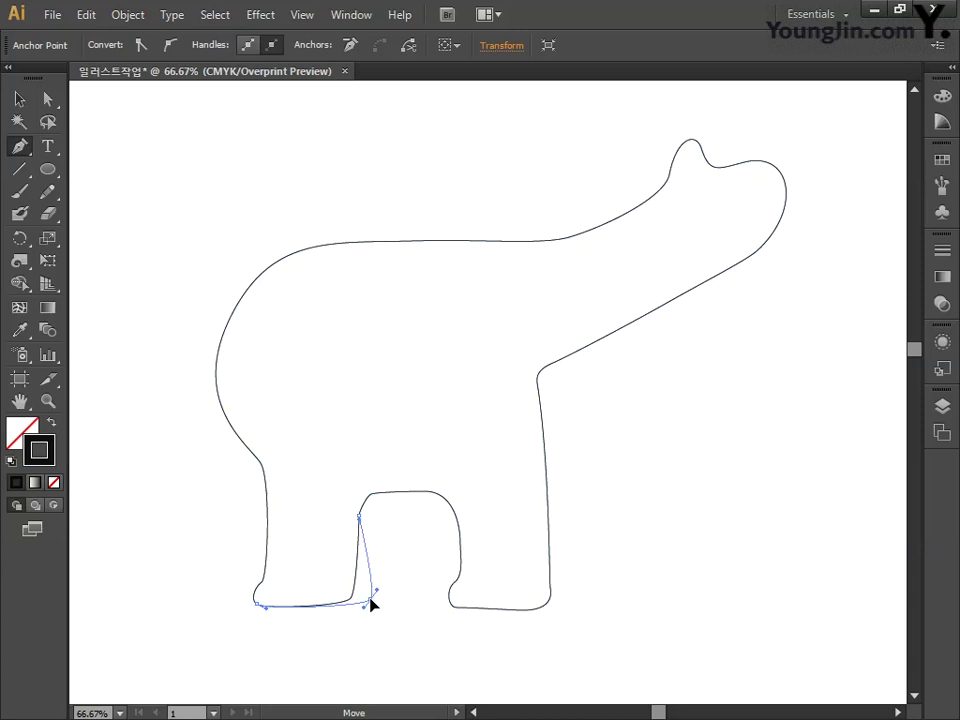
pyautogui.click(365, 538)
pyautogui.moveTo(371, 499); pyautogui.dragTo(378, 500)
pyautogui.moveTo(369, 606); pyautogui.dragTo(250, 590)
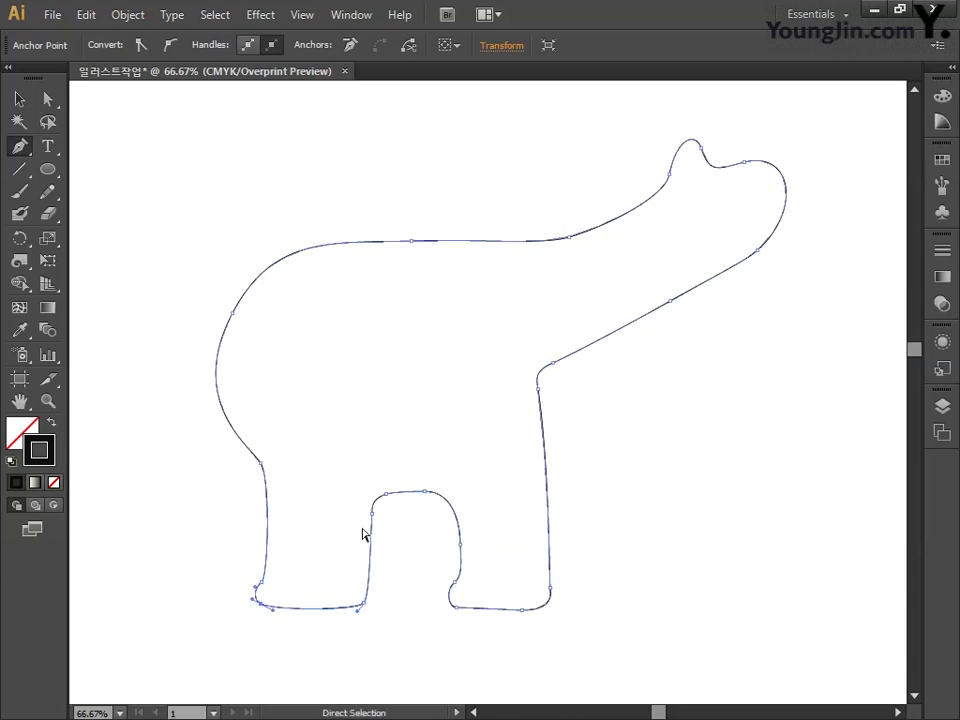
# Shift the chest and front foot slightly outward, and move the leg anchors down to lengthen both legs with a fuller rump curve.
pyautogui.click(549, 420)
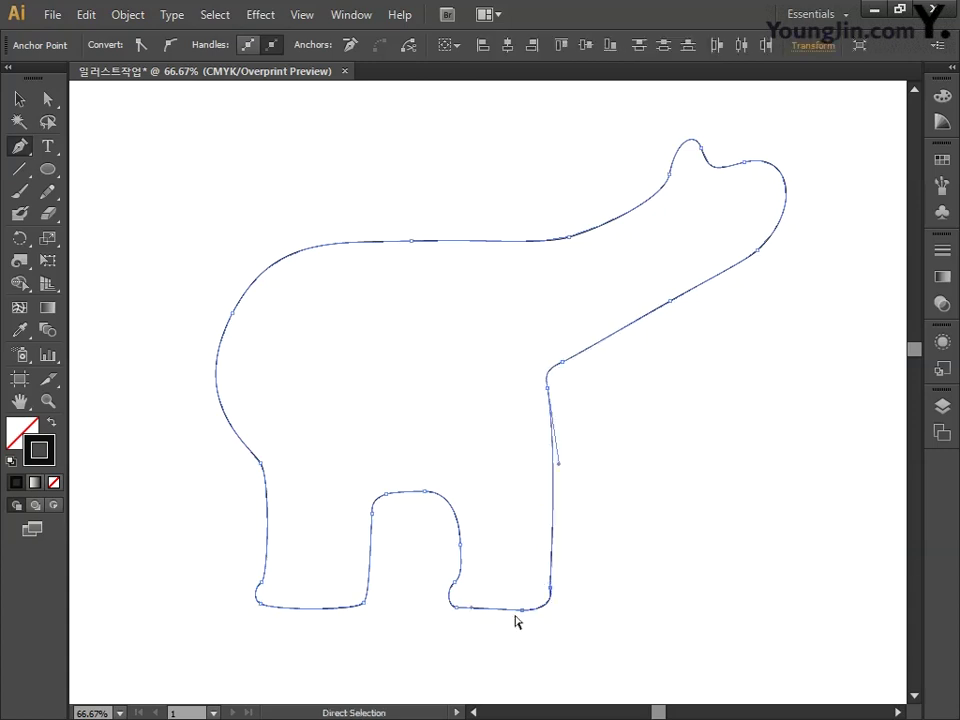
pyautogui.hotkey('shift', 'Right')
pyautogui.moveTo(197, 433); pyautogui.dragTo(592, 649)
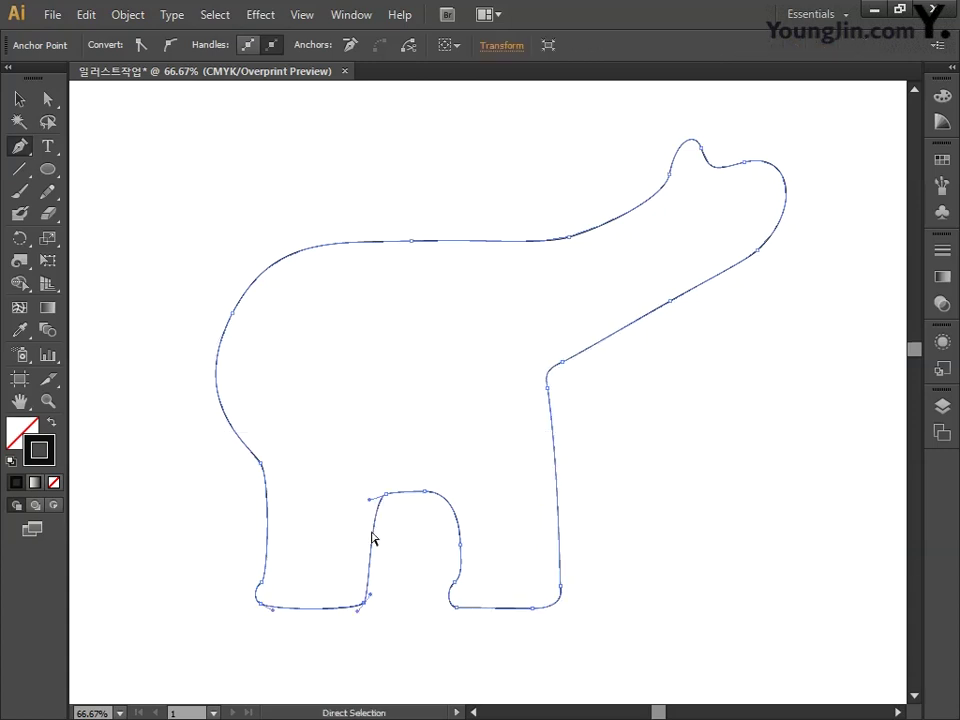
pyautogui.click(212, 454)
pyautogui.click(262, 463)
pyautogui.moveTo(259, 463); pyautogui.dragTo(260, 486)
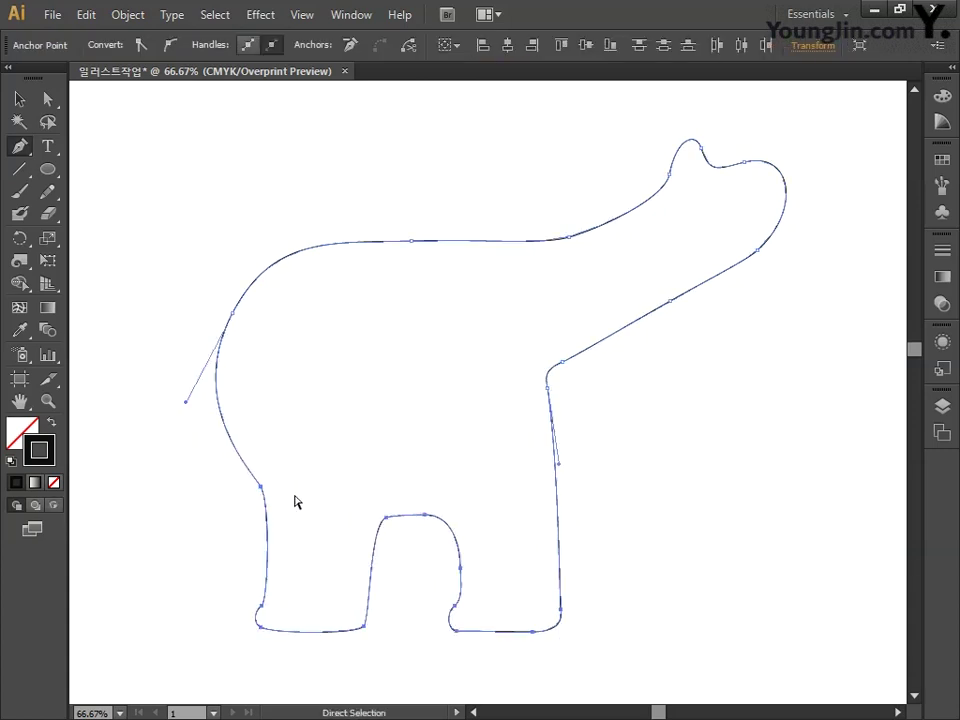
pyautogui.moveTo(185, 406); pyautogui.dragTo(167, 441)
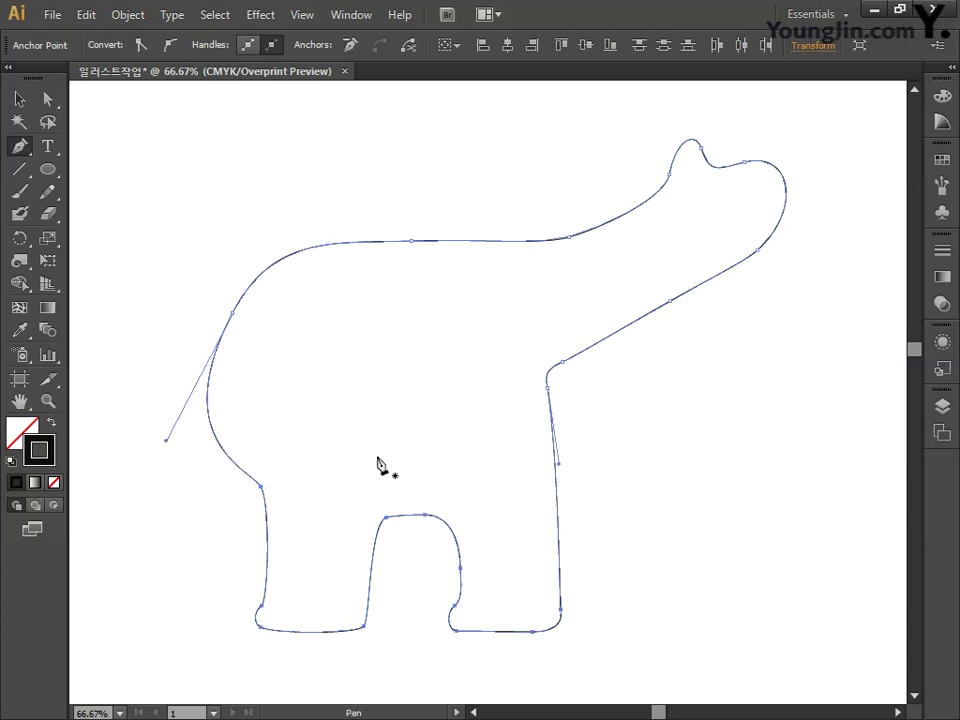
pyautogui.moveTo(400, 460); pyautogui.dragTo(418, 444)
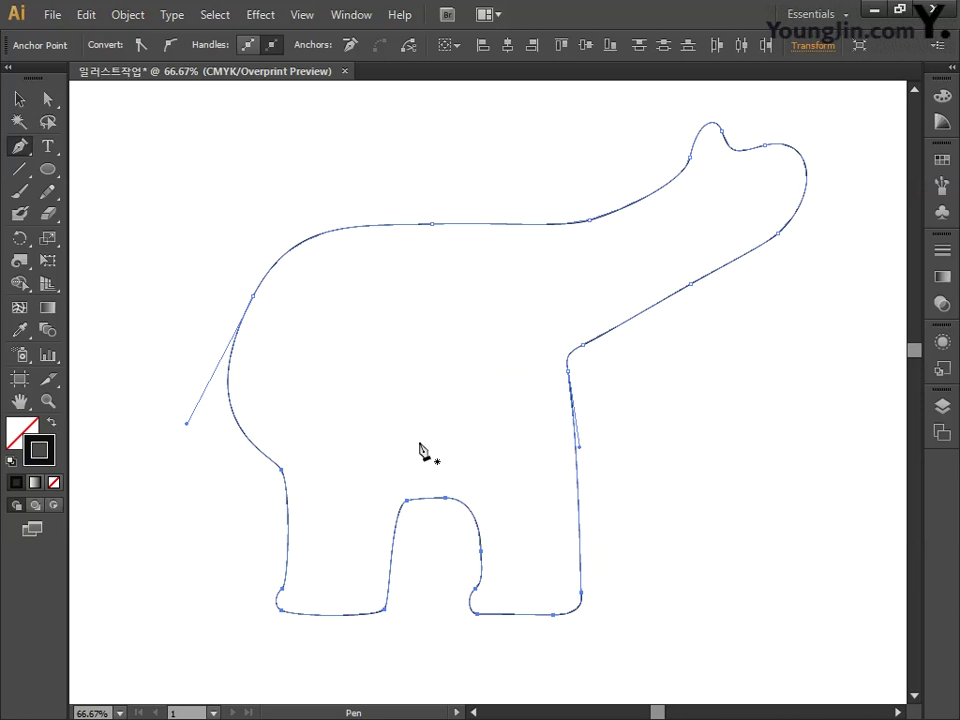
# Fill the whole animal outline with dark grey C80 M73 Y66 K36 and remove its stroke.
pyautogui.click(19, 98)
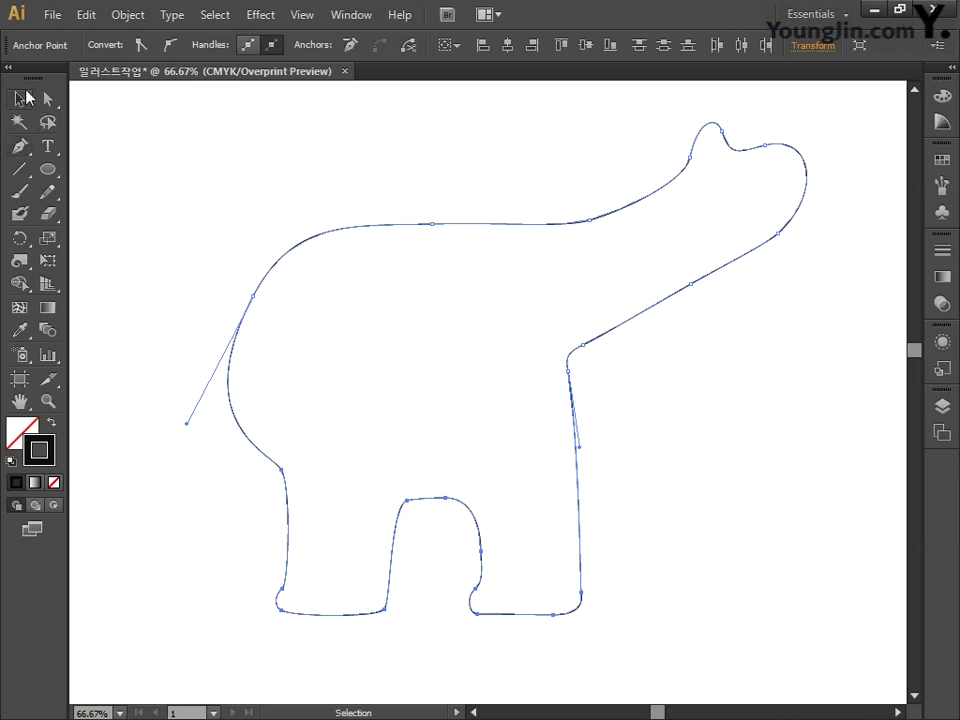
pyautogui.click(261, 189)
pyautogui.moveTo(261, 189); pyautogui.dragTo(478, 377)
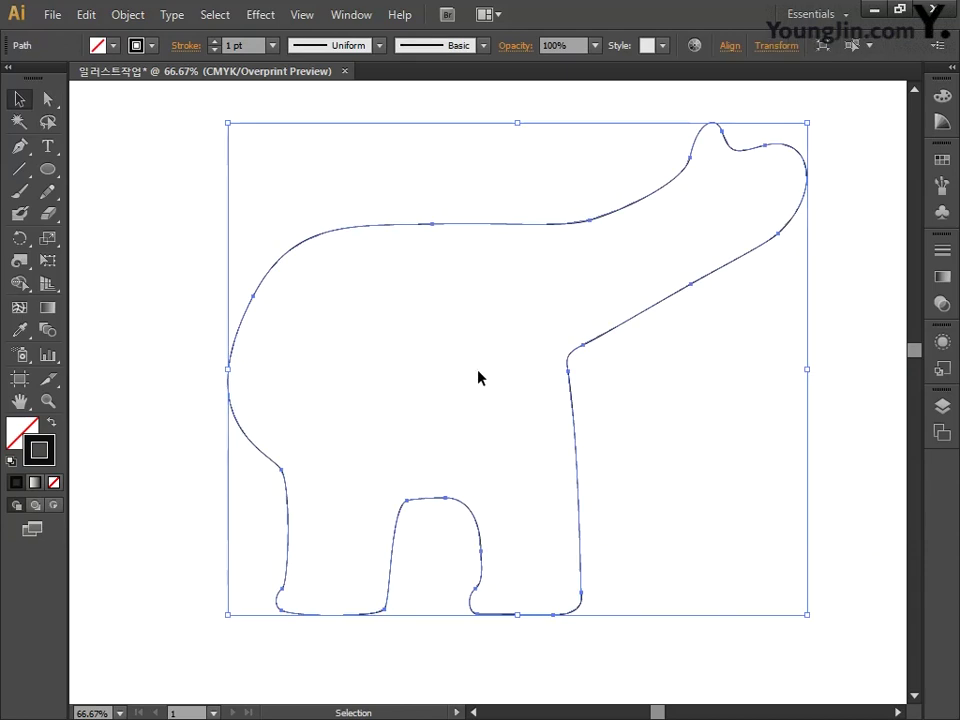
pyautogui.doubleClick(39, 450)
pyautogui.click(898, 390)
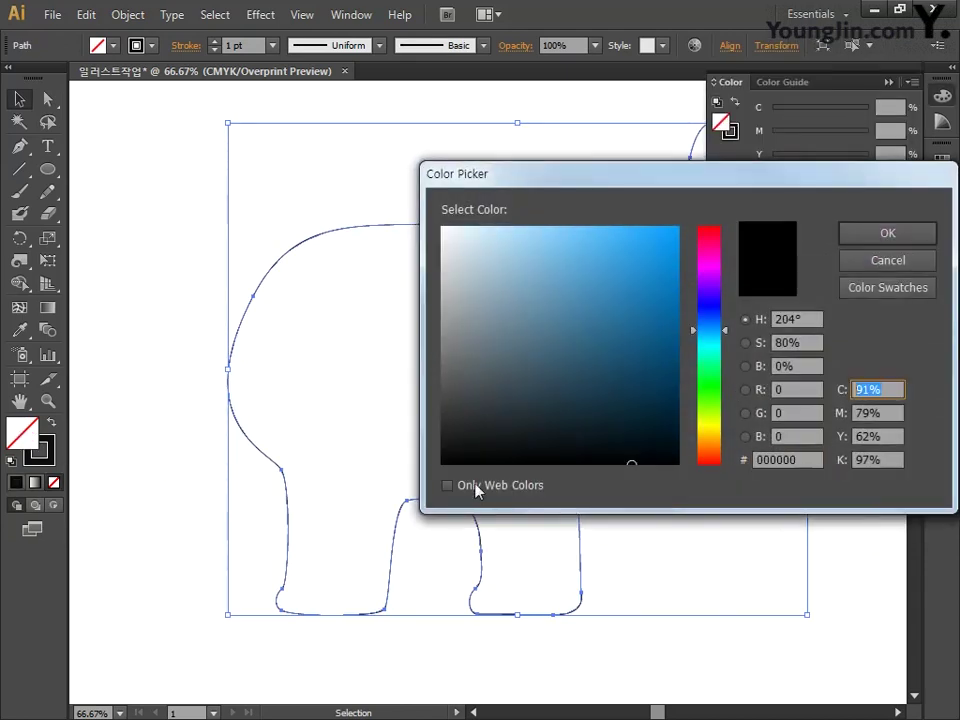
pyautogui.press('Tab')
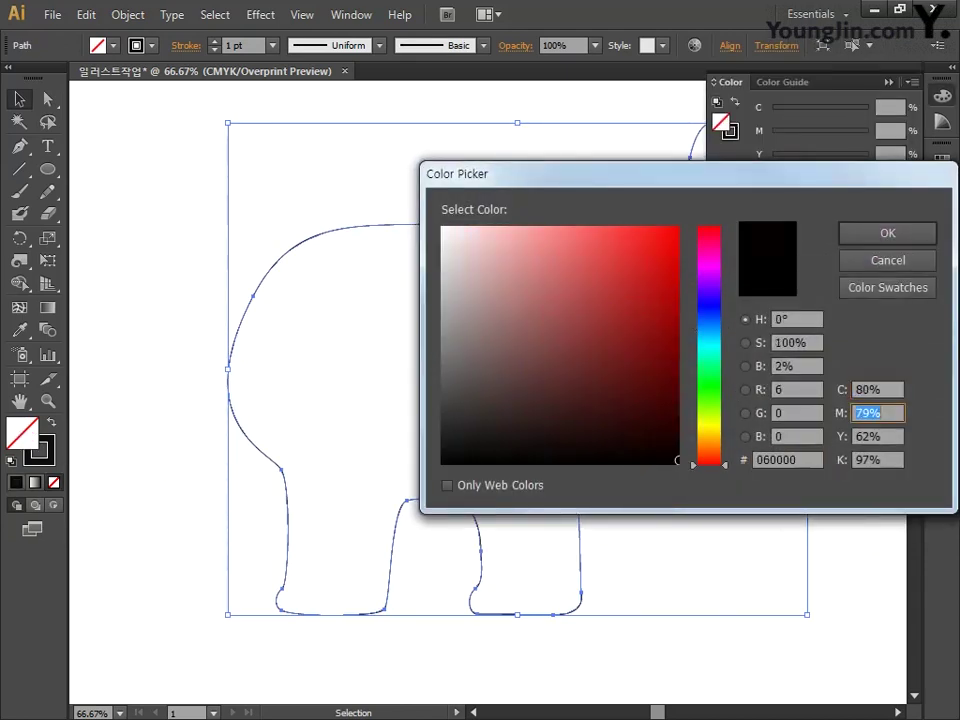
pyautogui.write('73')
pyautogui.press('Tab')
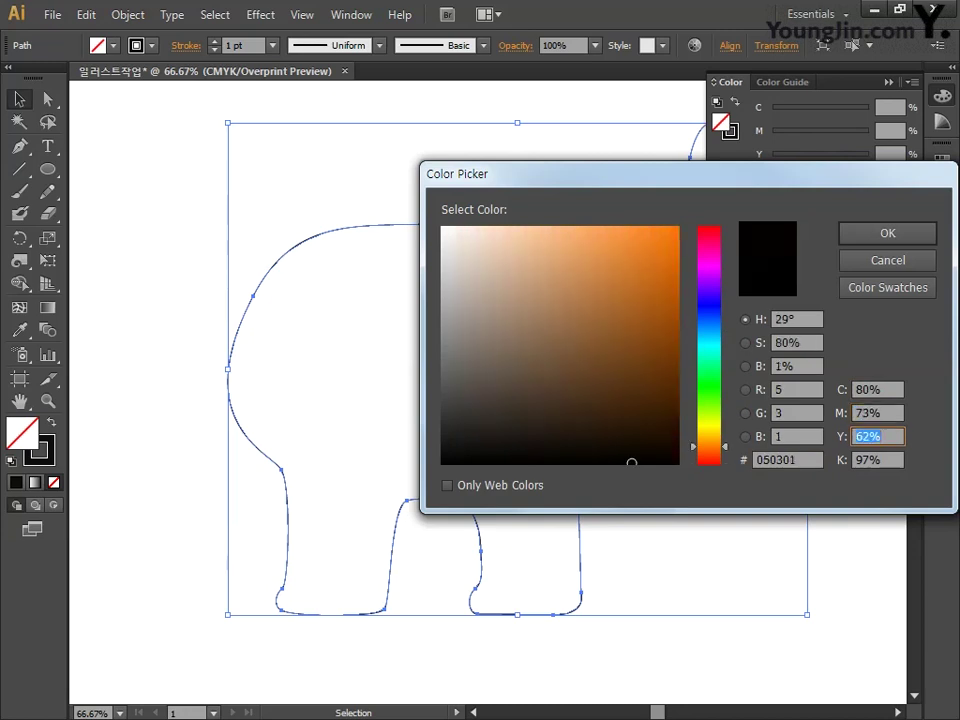
pyautogui.write('66')
pyautogui.press('Tab')
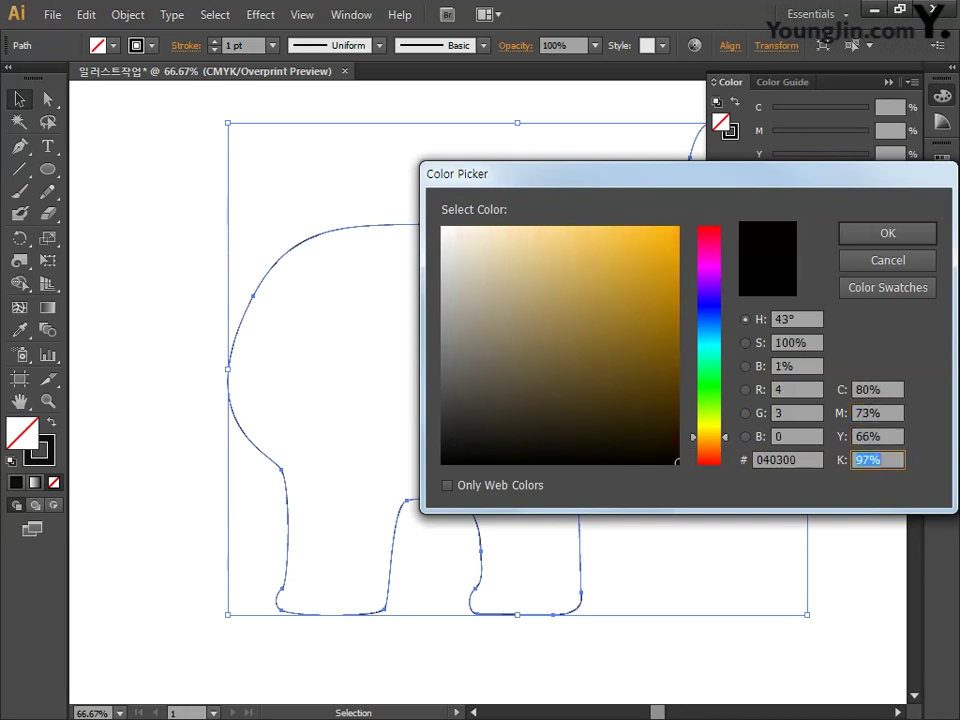
pyautogui.write('36')
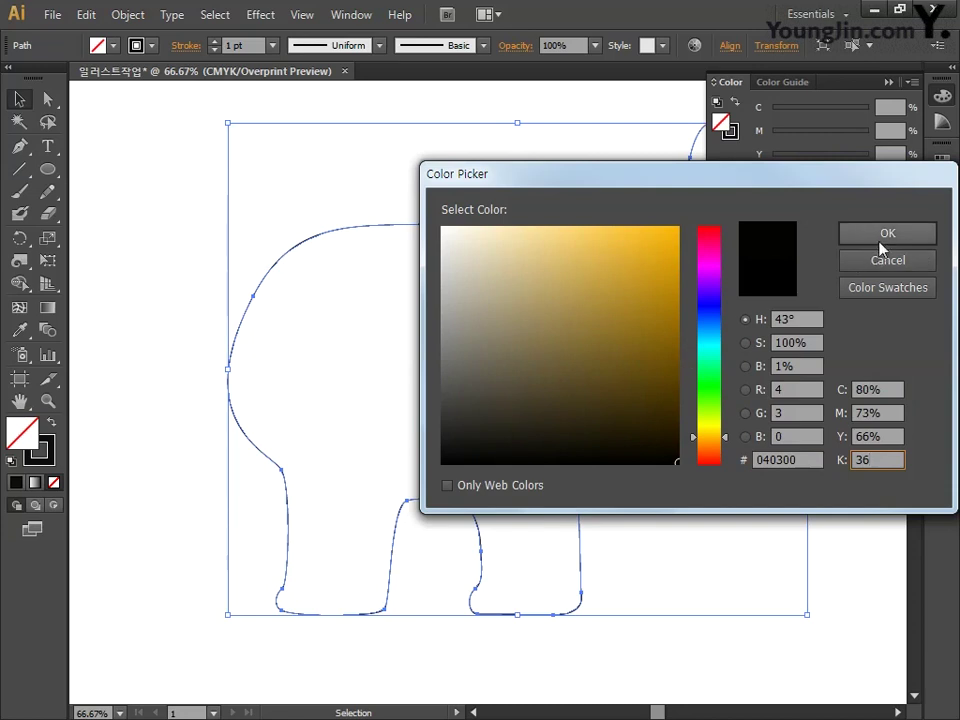
pyautogui.click(885, 238)
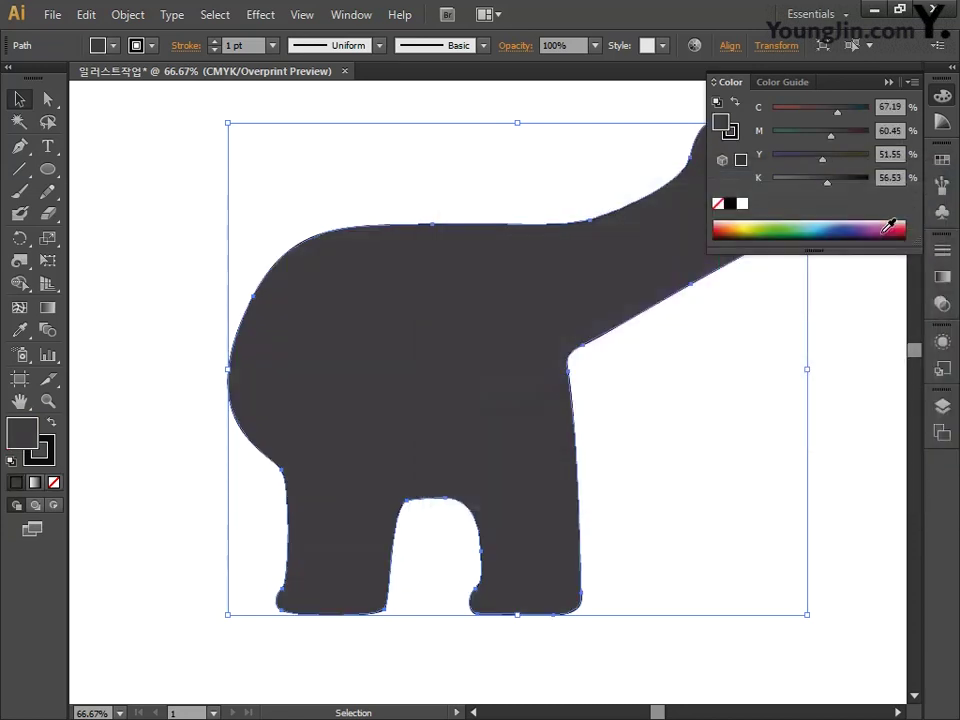
pyautogui.click(54, 482)
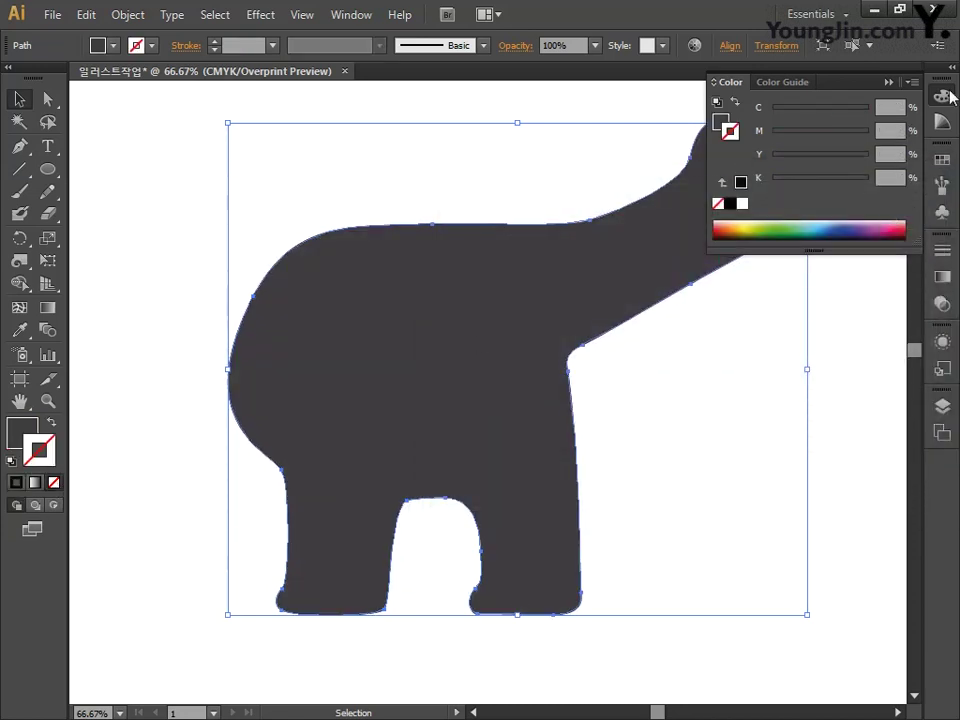
pyautogui.click(140, 459)
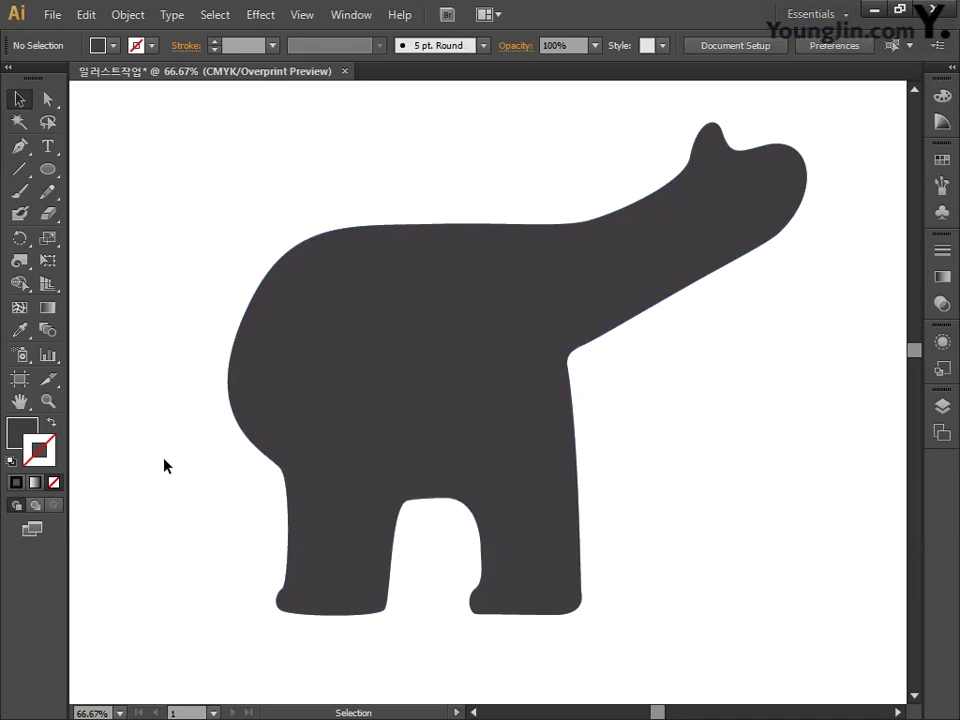
# Draw a slightly curved open path with the Pen tool from the top of the hind leg up into the rump.
pyautogui.click(20, 147)
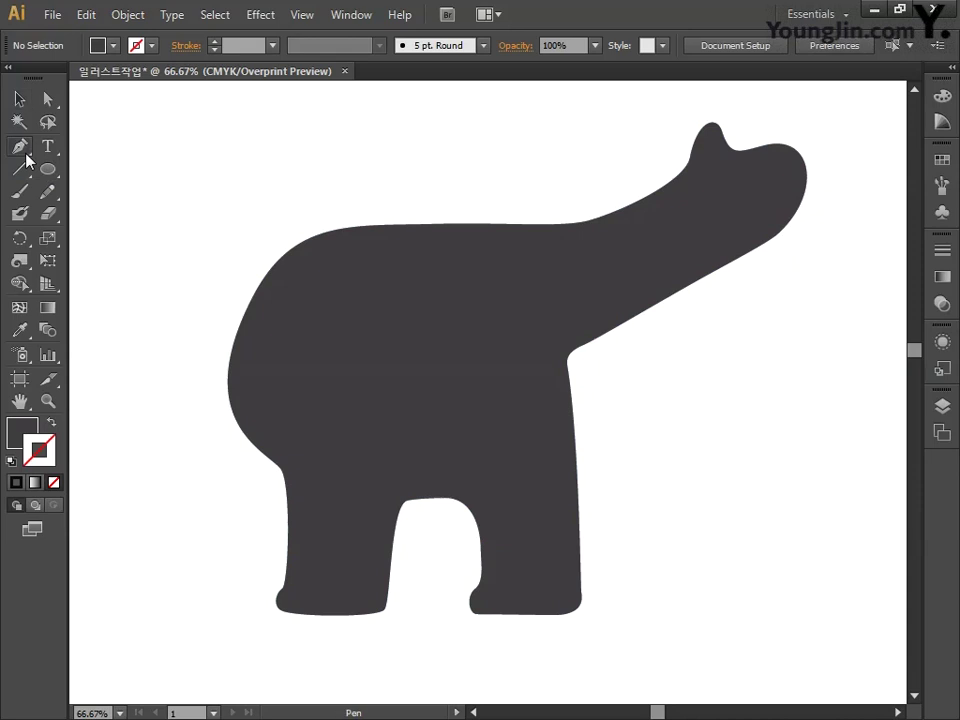
pyautogui.click(280, 498)
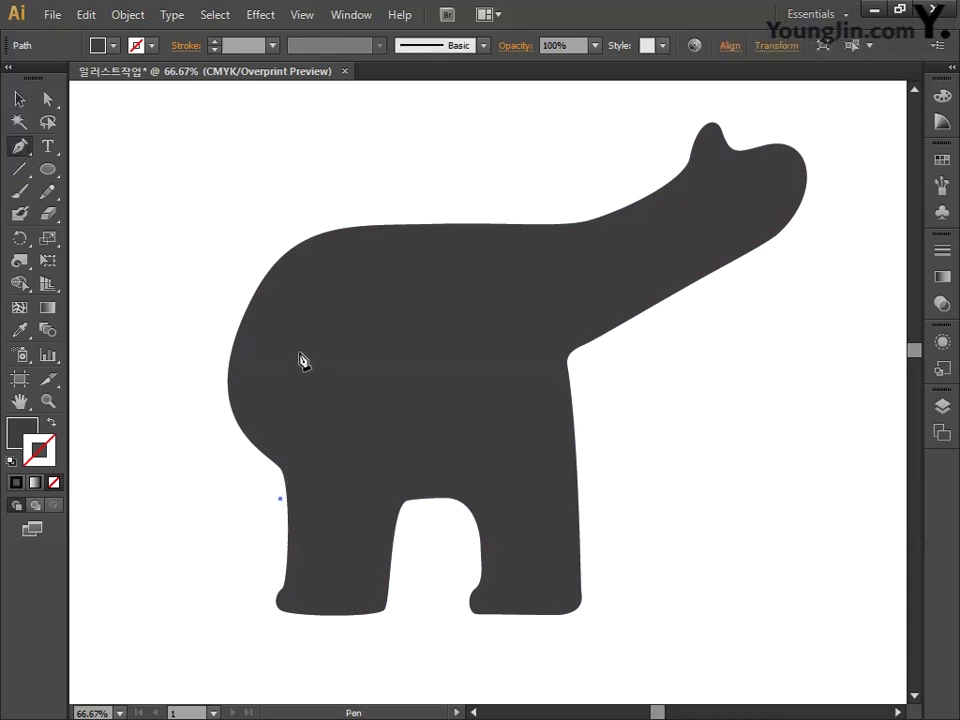
pyautogui.moveTo(290, 350); pyautogui.dragTo(302, 327)
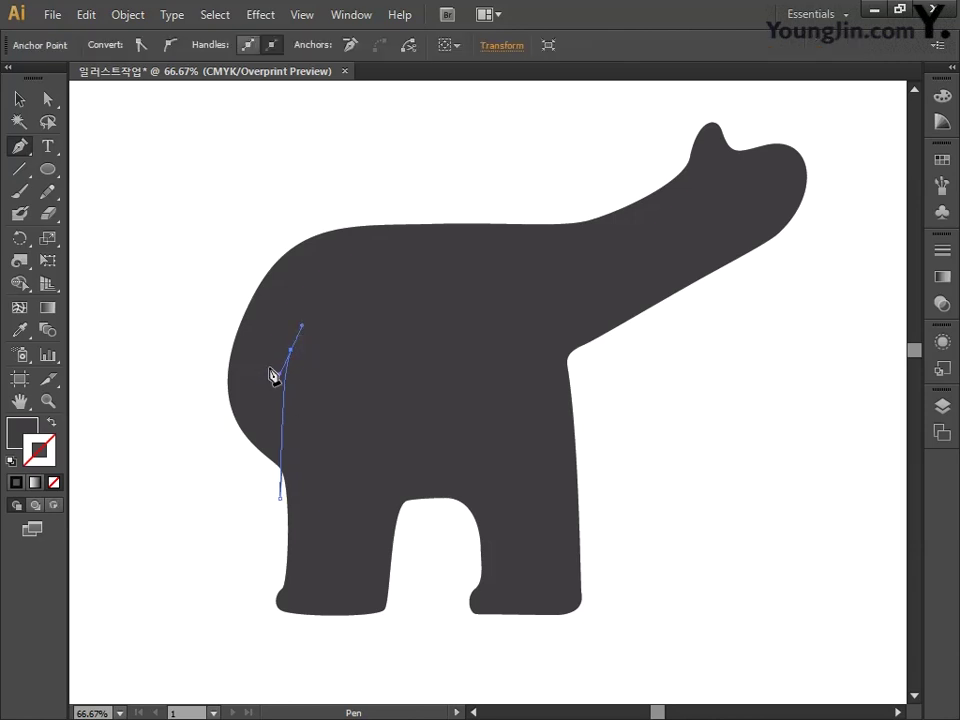
# Give the rump line a red D30909 stroke of 10 pt and no fill.
pyautogui.click(19, 99)
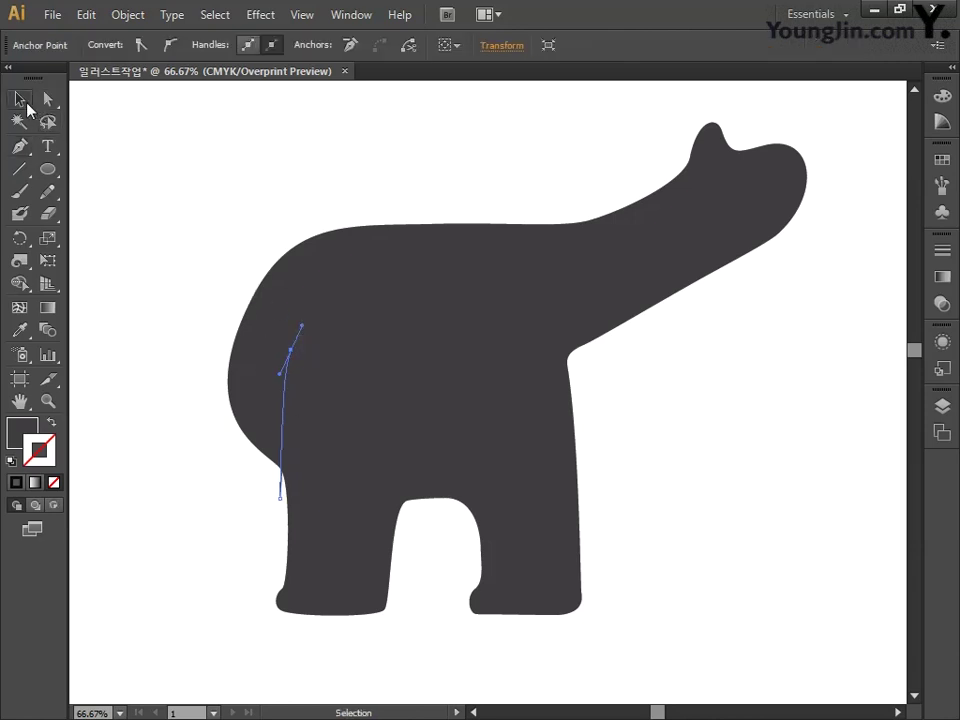
pyautogui.doubleClick(52, 460)
pyautogui.moveTo(536, 446)
pyautogui.mouseDown()
pyautogui.moveTo(708, 228)
pyautogui.moveTo(788, 231)
pyautogui.mouseUp()
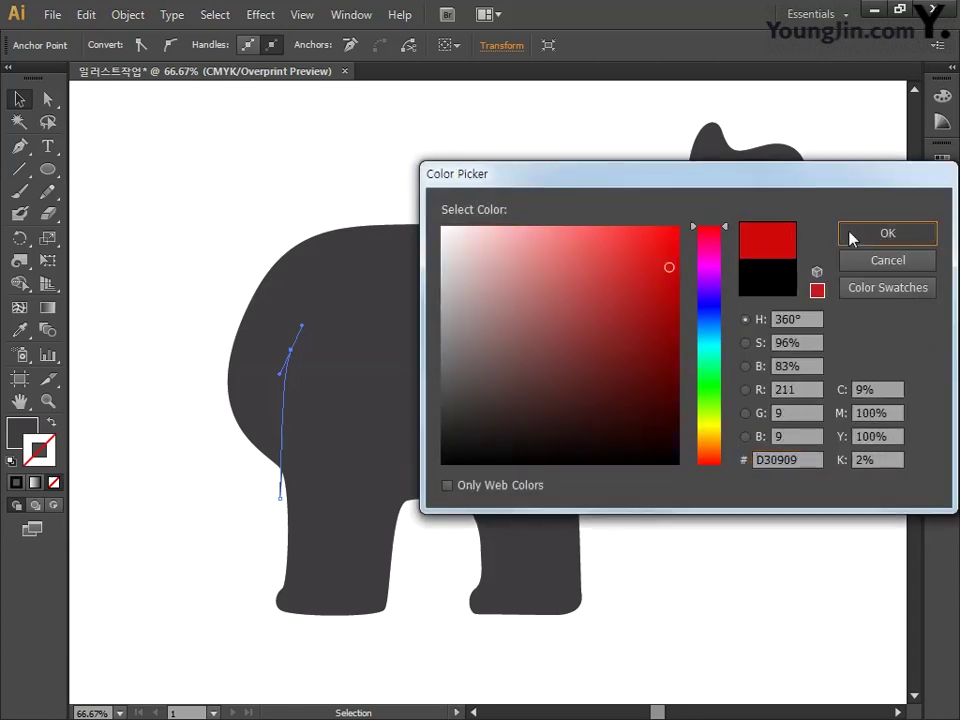
pyautogui.click(853, 238)
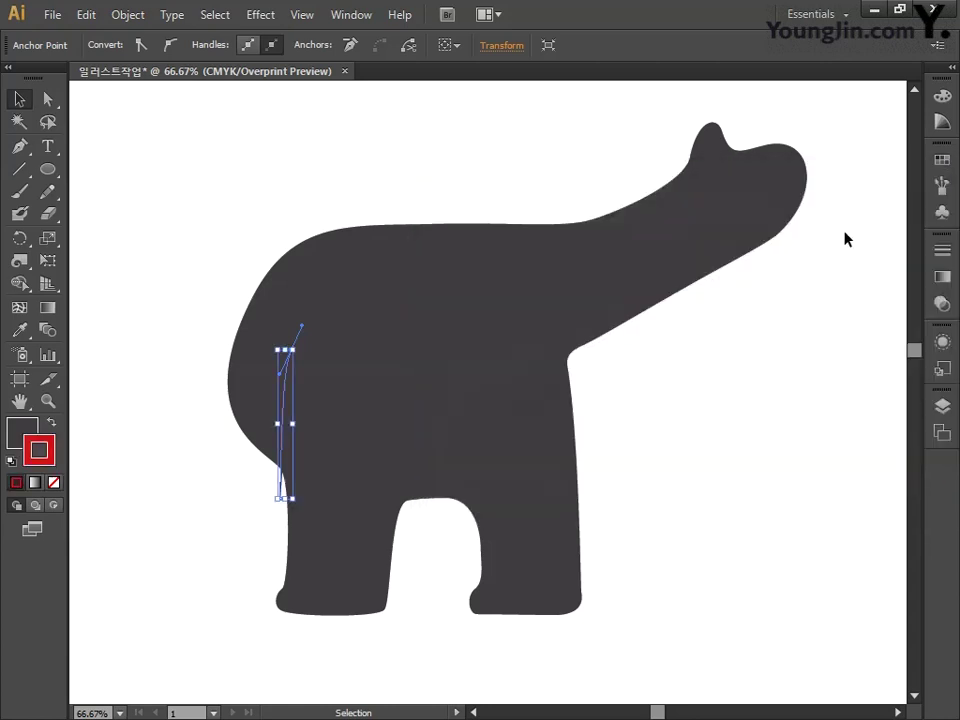
pyautogui.click(22, 430)
pyautogui.click(53, 483)
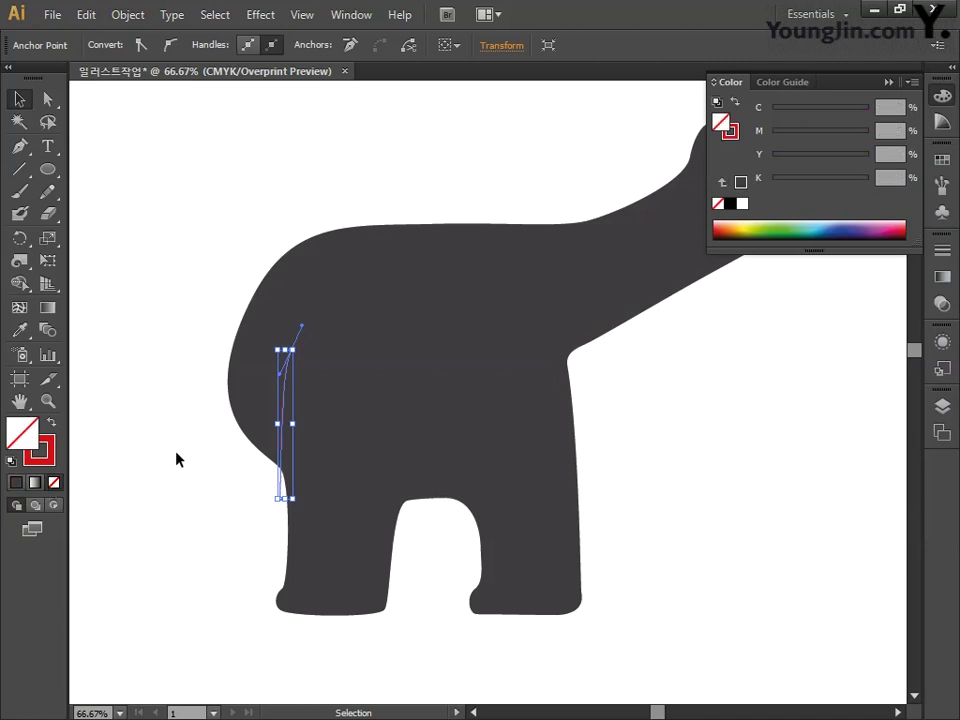
pyautogui.click(218, 480)
pyautogui.click(281, 499)
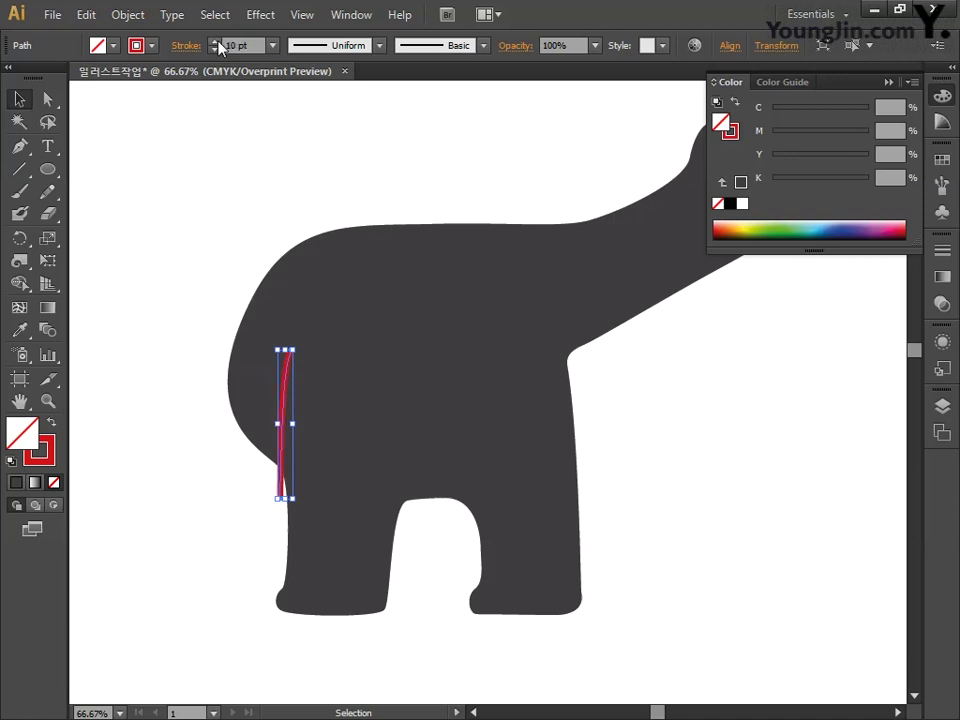
pyautogui.click(166, 447)
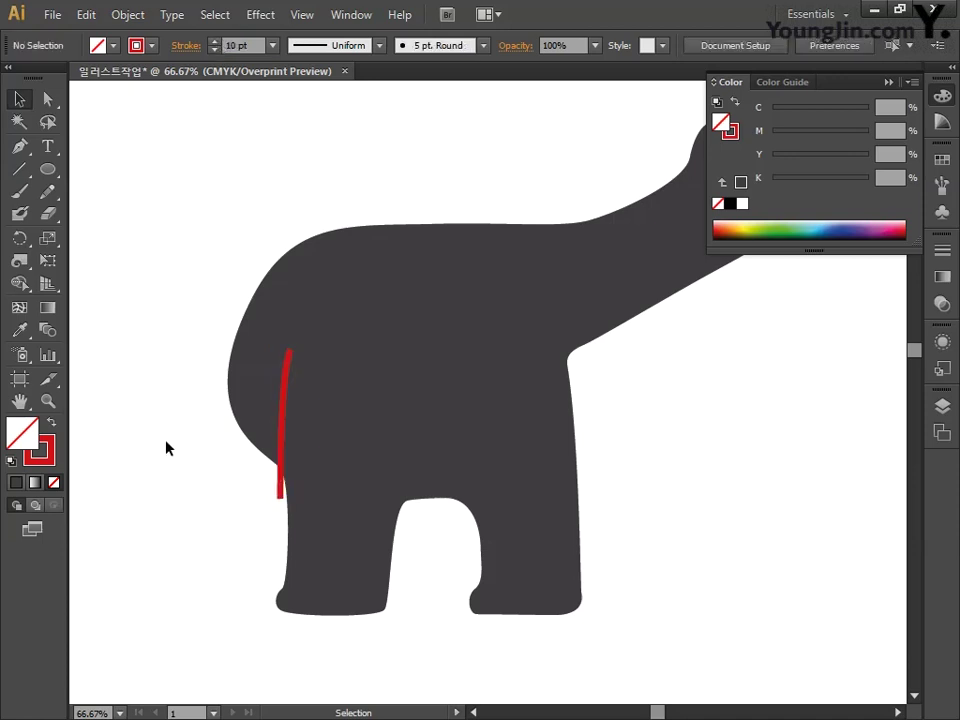
# Reshape the red line into a smooth vertical curve, extending its lower end to the hind leg edge and its upper end higher into the rump.
pyautogui.click(280, 495)
pyautogui.click(20, 147)
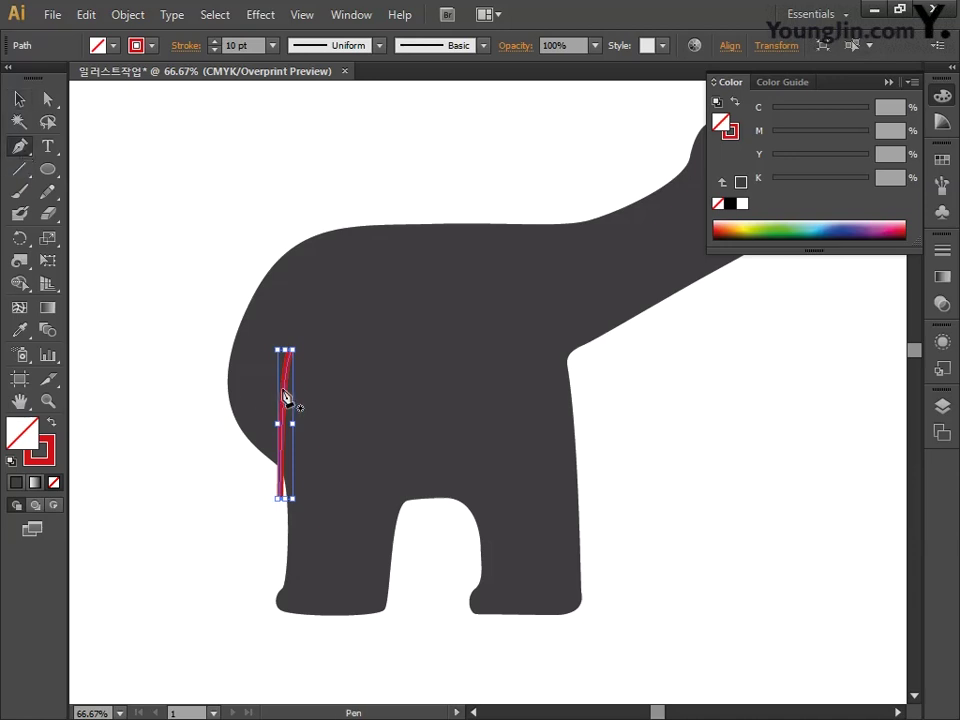
pyautogui.keyDown('ctrl'); pyautogui.click(286, 350); pyautogui.keyUp('ctrl')
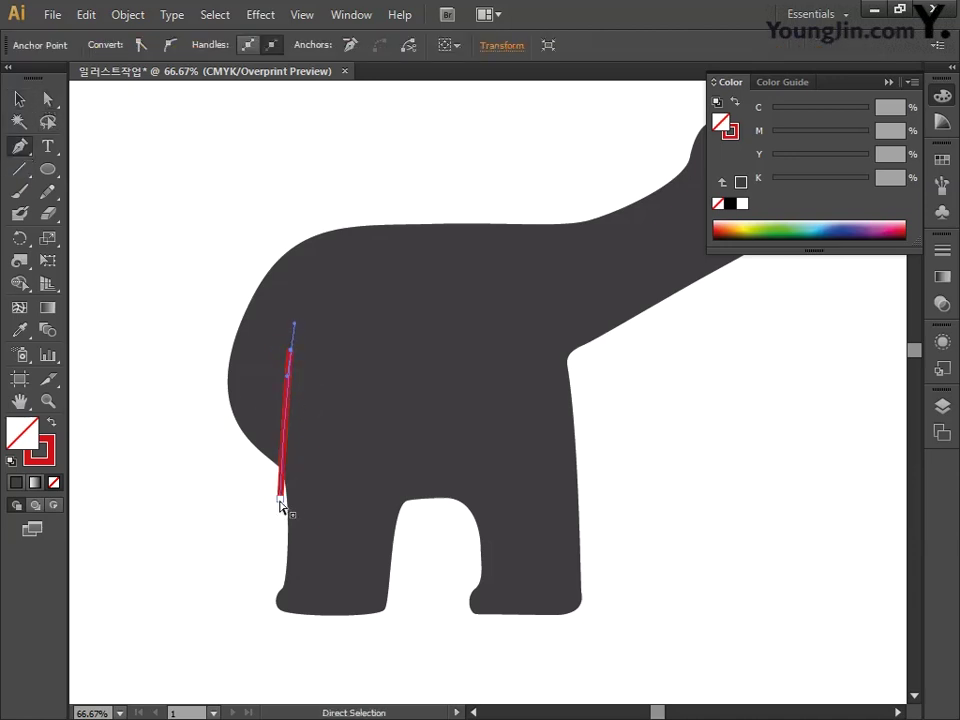
pyautogui.moveTo(294, 323); pyautogui.dragTo(279, 388)
pyautogui.moveTo(281, 510); pyautogui.dragTo(285, 514)
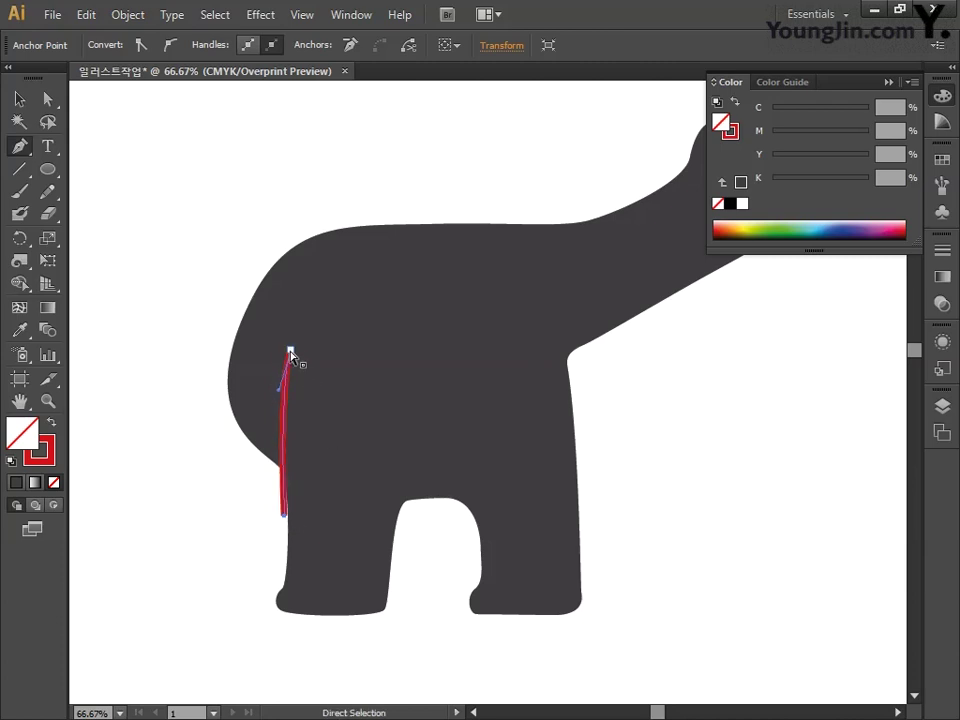
pyautogui.moveTo(290, 350); pyautogui.dragTo(288, 326)
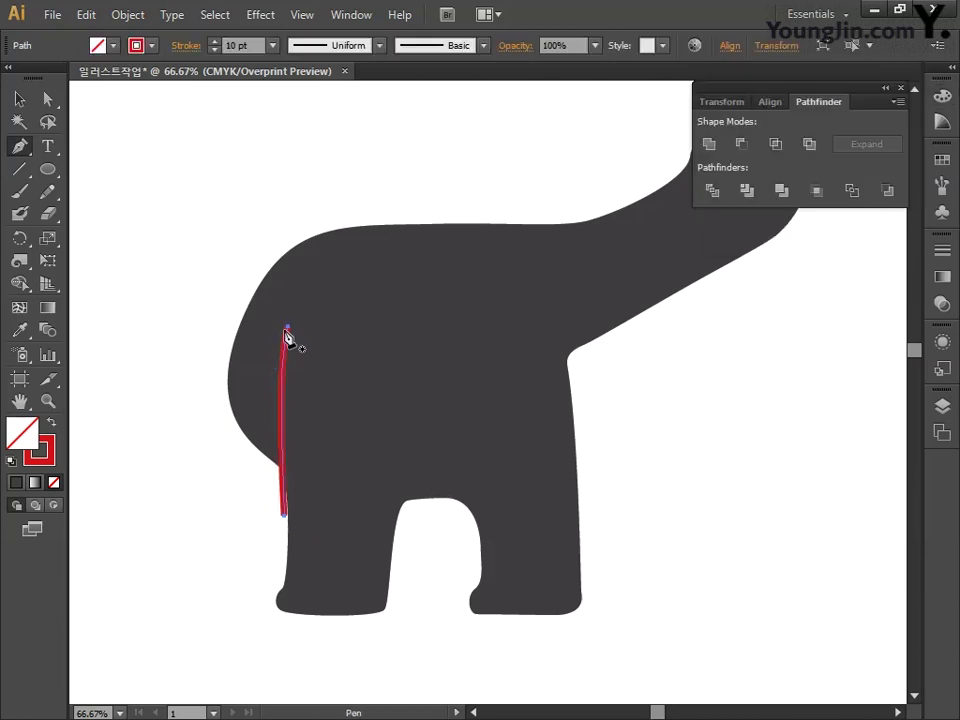
# Apply a round cap to the ends of the red line's stroke.
pyautogui.click(20, 99)
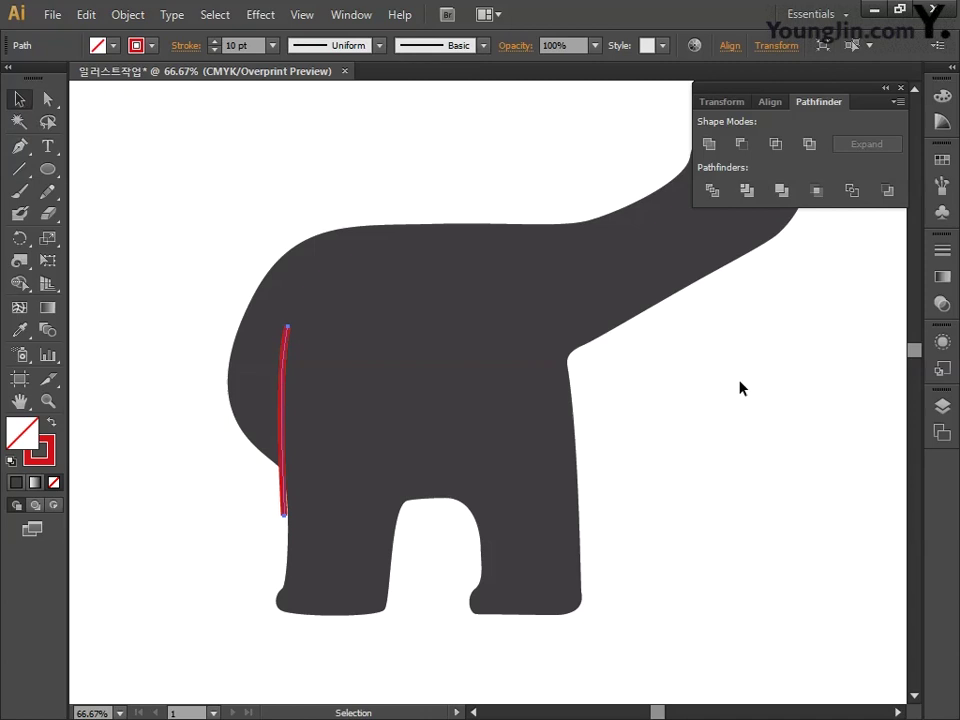
pyautogui.click(940, 251)
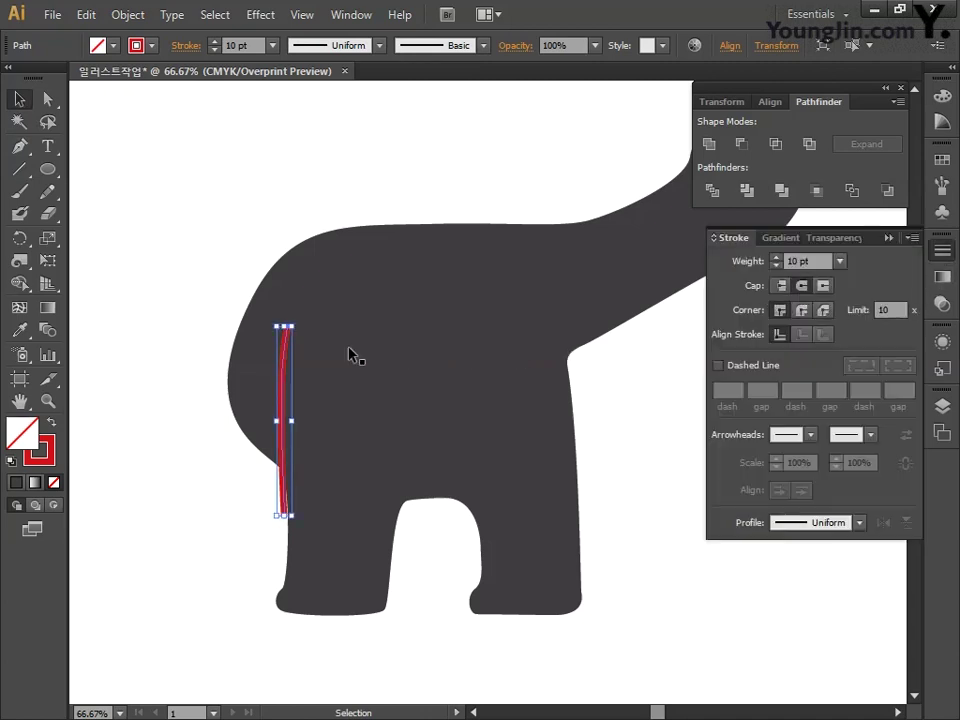
pyautogui.click(257, 317)
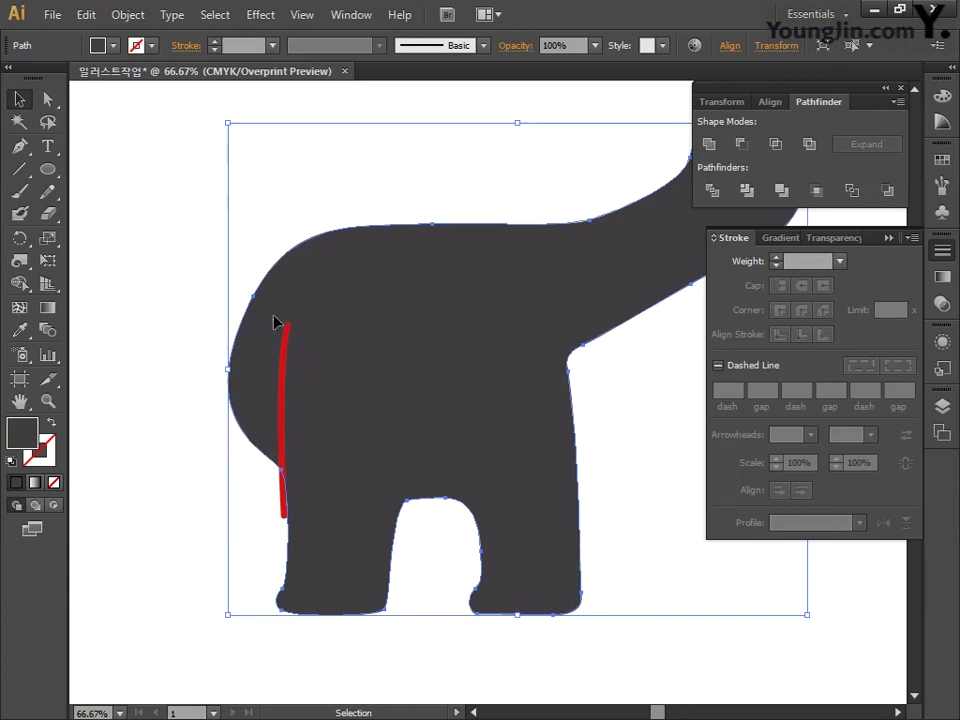
pyautogui.click(942, 251)
pyautogui.click(900, 88)
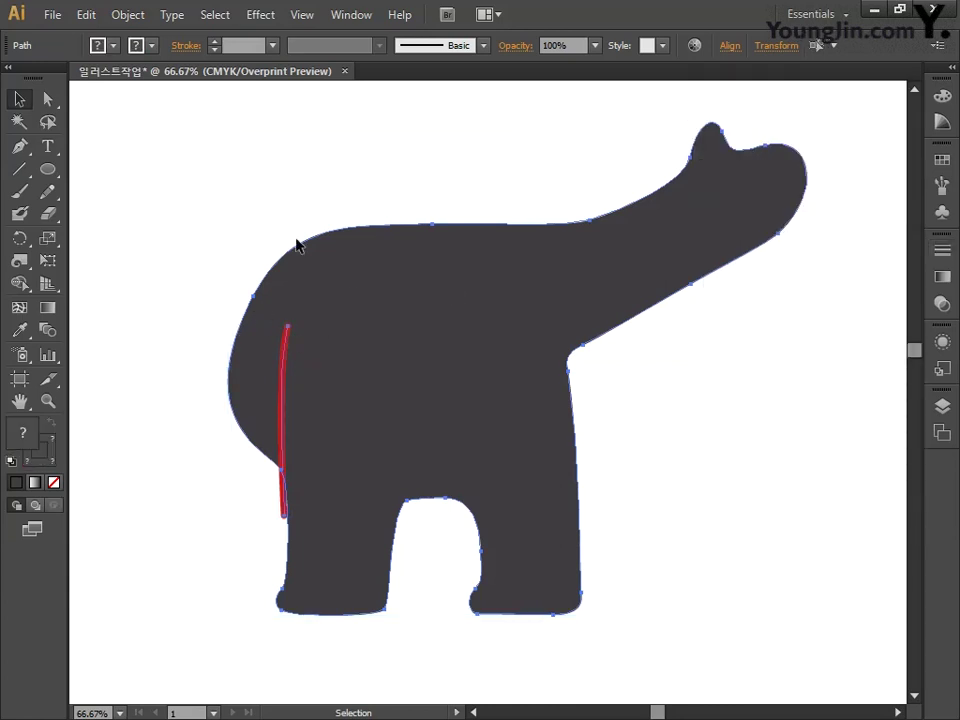
pyautogui.click(160, 185)
# Convert the red line's stroke to a filled shape with Outline Stroke.
pyautogui.click(287, 350)
pyautogui.click(127, 15)
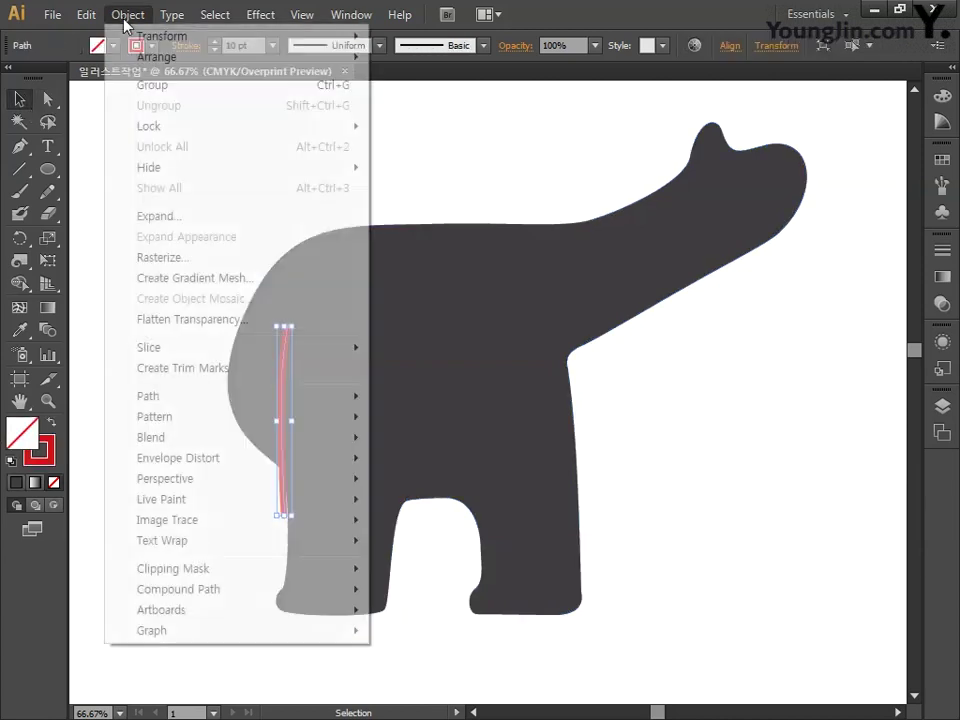
pyautogui.moveTo(208, 398)
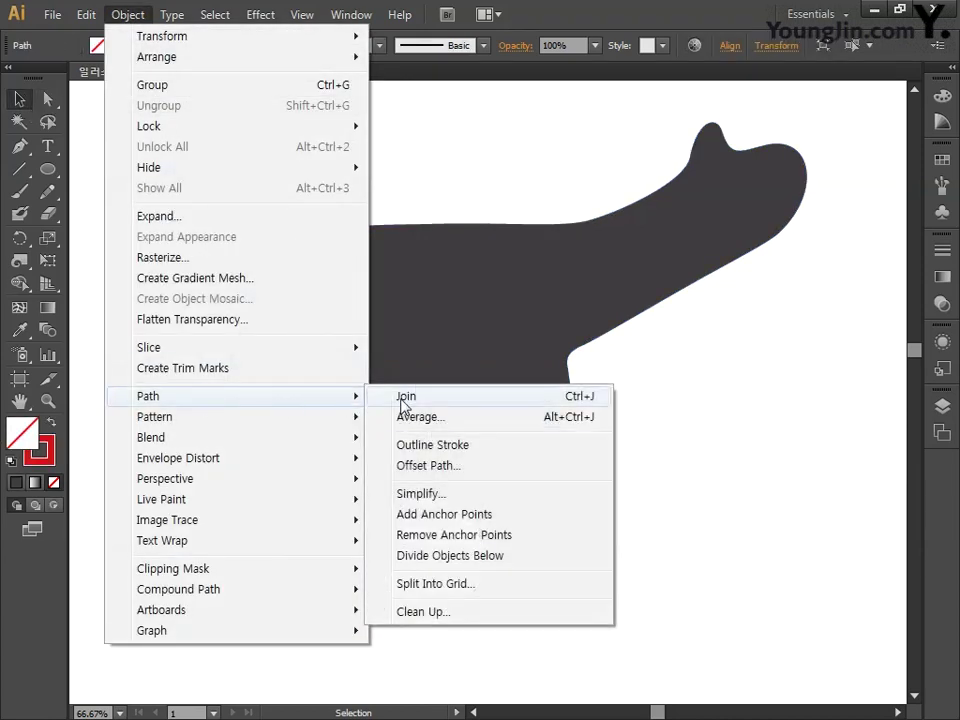
pyautogui.click(396, 446)
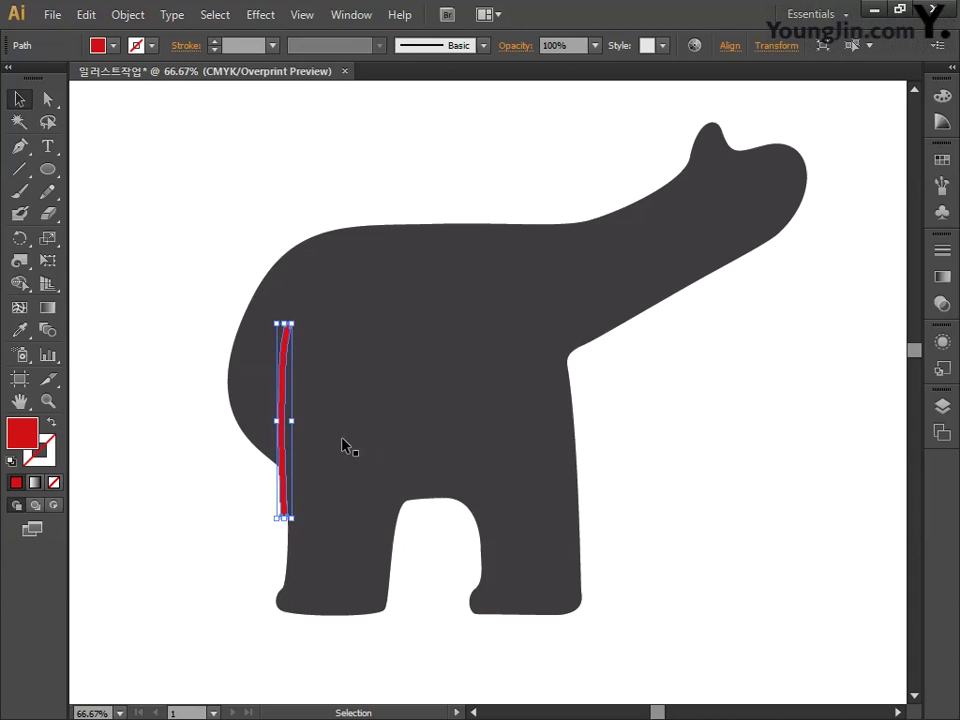
# Subtract the red shape from the animal body with Minus Front, cutting a thin slot that separates the tail from the hind leg.
pyautogui.click(210, 257)
pyautogui.moveTo(201, 221); pyautogui.dragTo(470, 490)
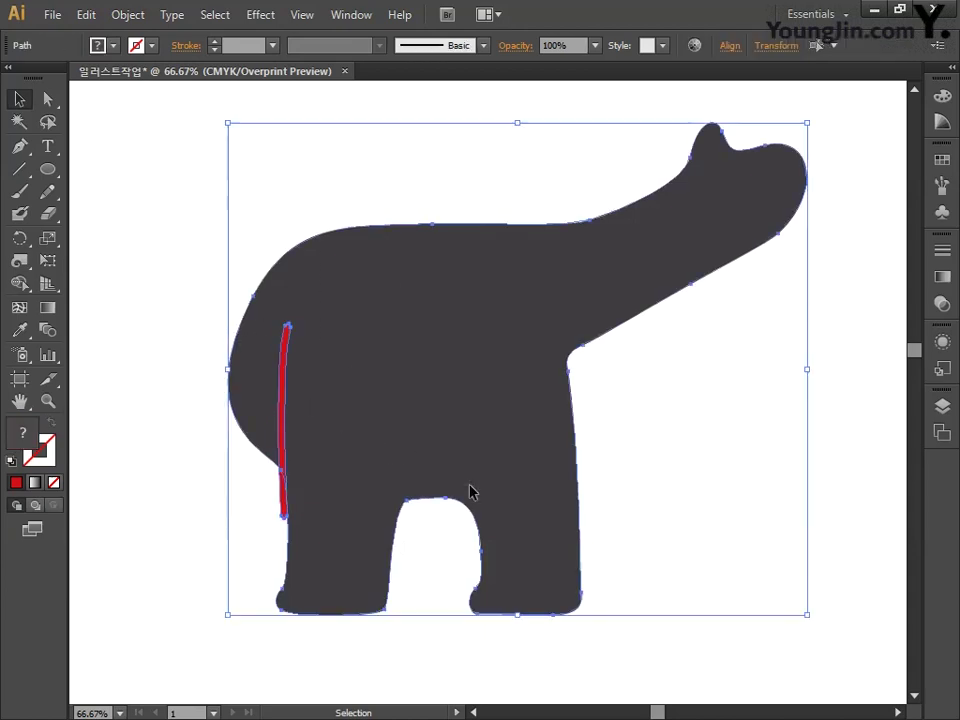
pyautogui.click(356, 16)
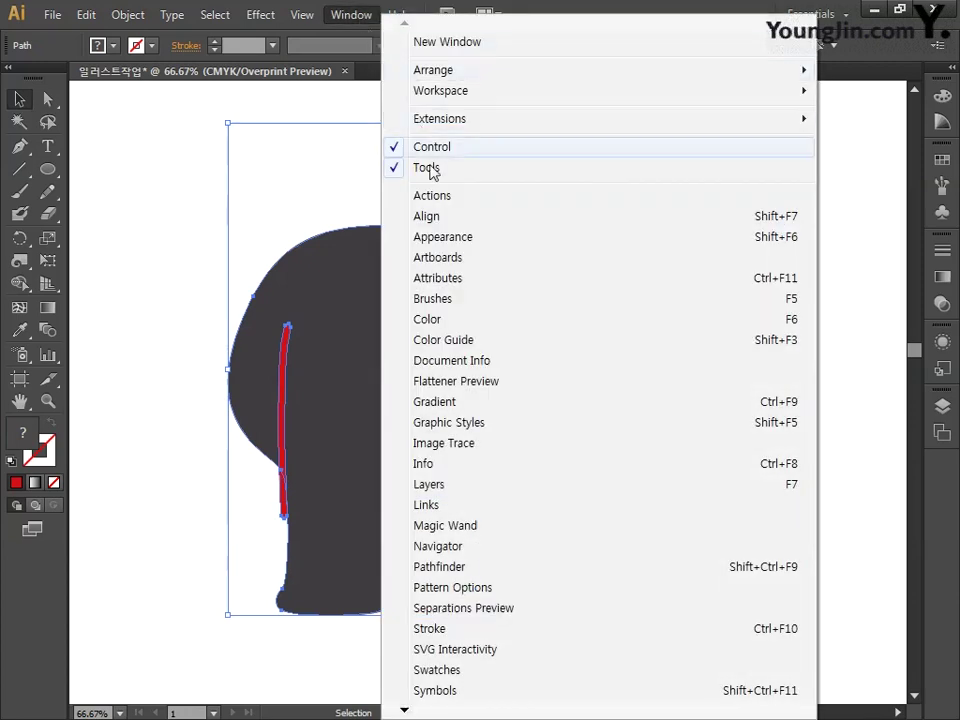
pyautogui.click(476, 566)
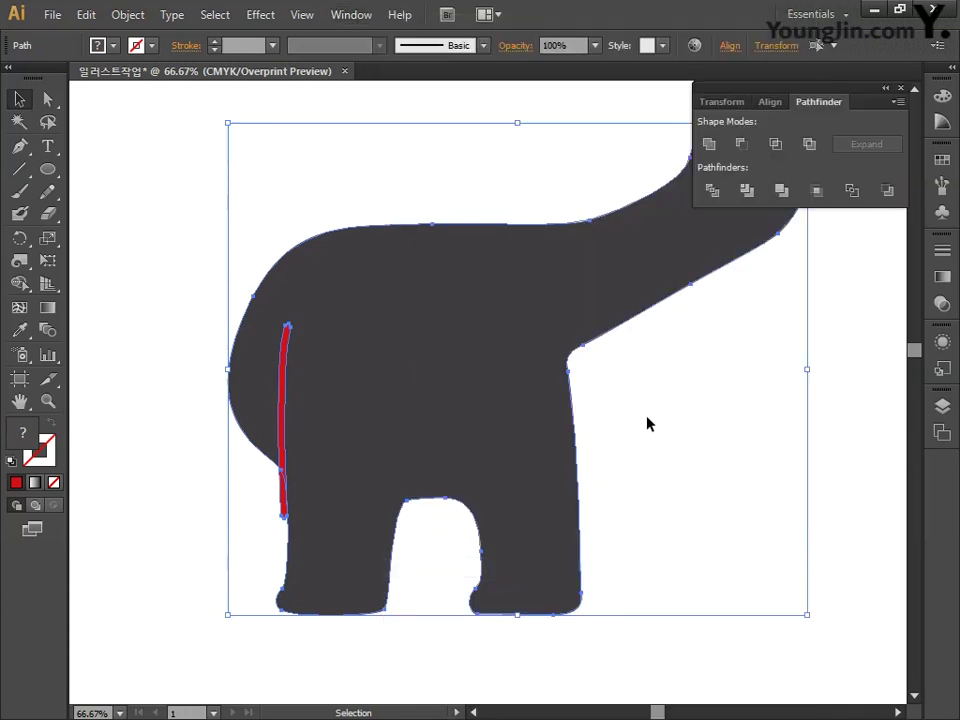
pyautogui.click(741, 145)
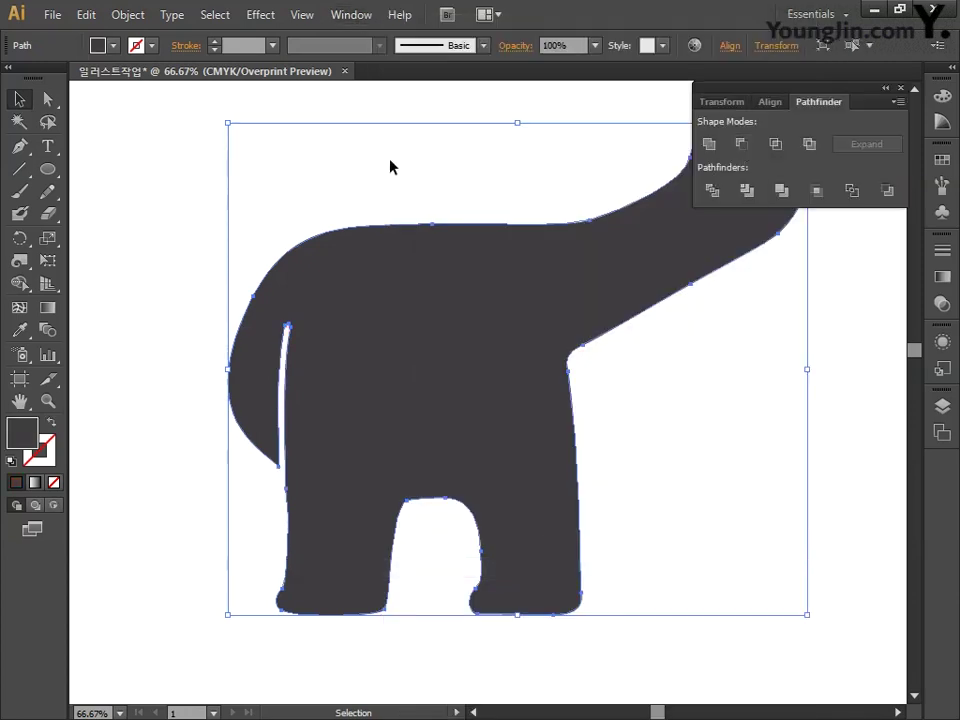
pyautogui.click(390, 166)
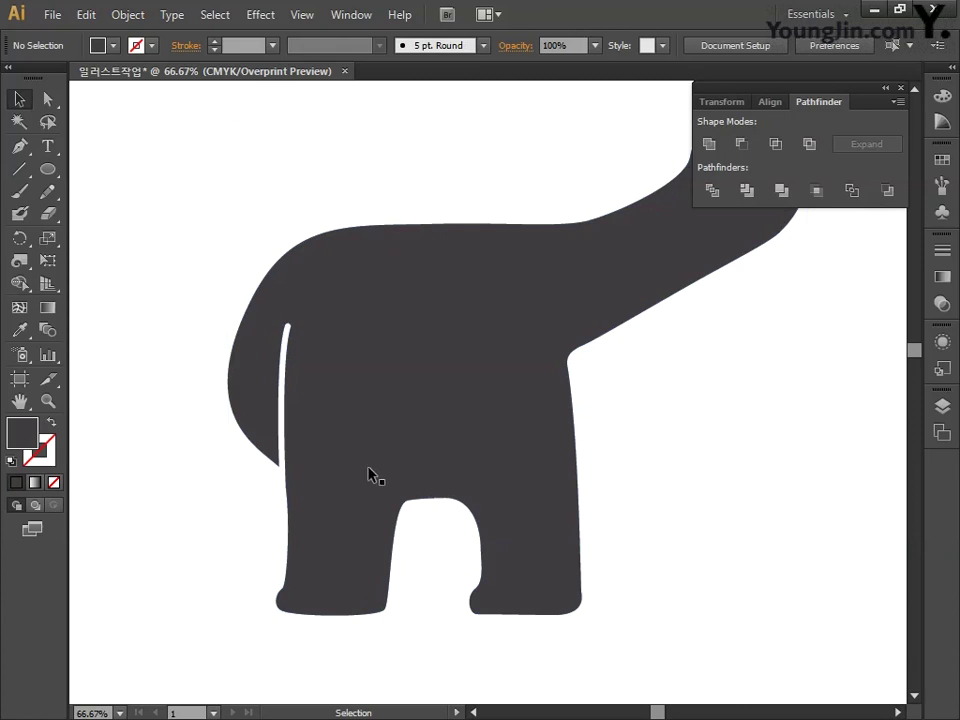
# Draw a short, nearly horizontal line segment across the notch above the hind foot's toe.
pyautogui.scroll(-2, 737, 394)
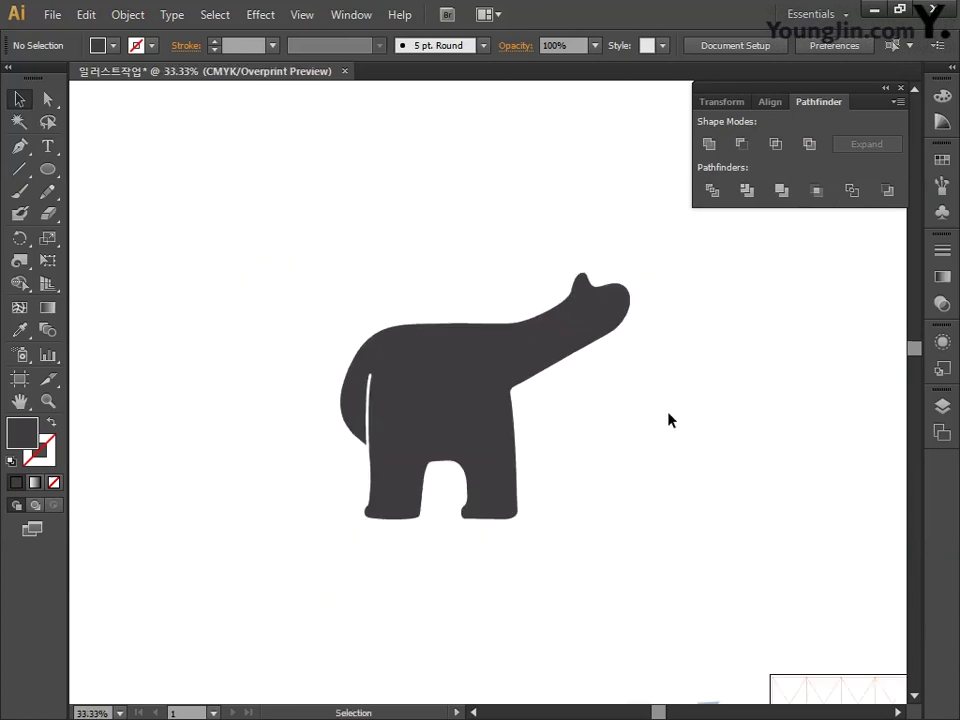
pyautogui.moveTo(626, 427); pyautogui.dragTo(628, 476)
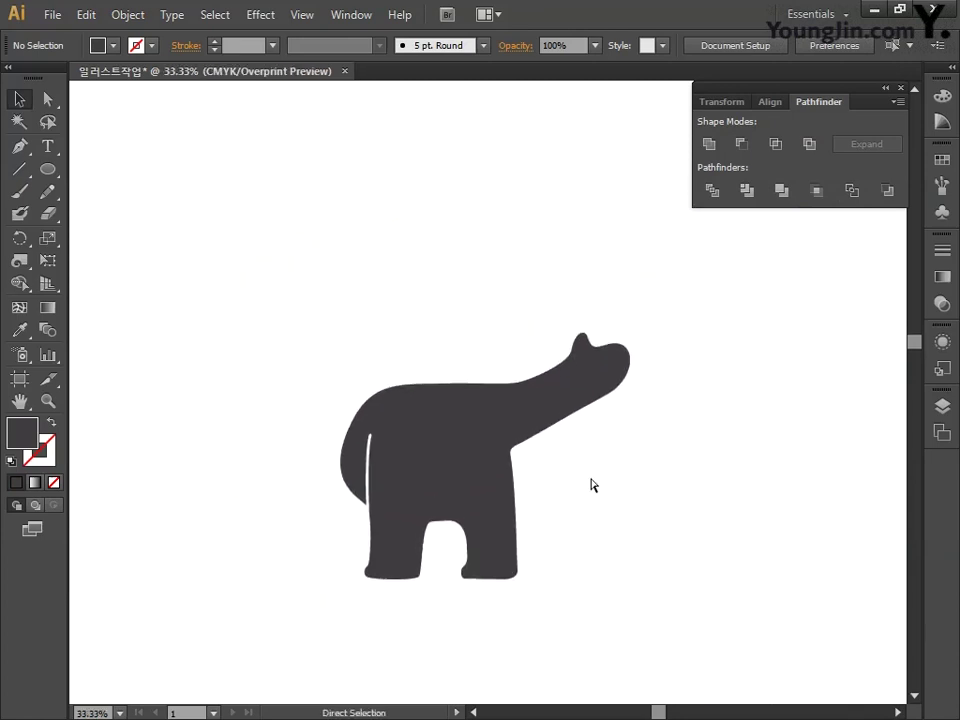
pyautogui.hotkey('ctrl', '+')
pyautogui.hotkey('ctrl', '+')
pyautogui.moveTo(430, 525); pyautogui.dragTo(369, 396)
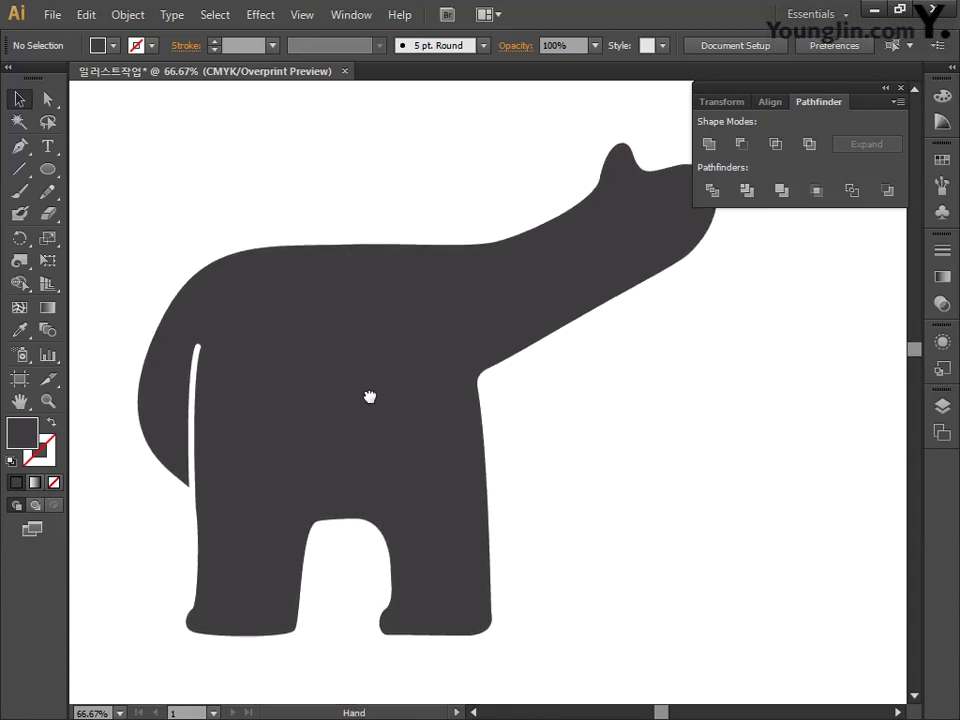
pyautogui.click(19, 168)
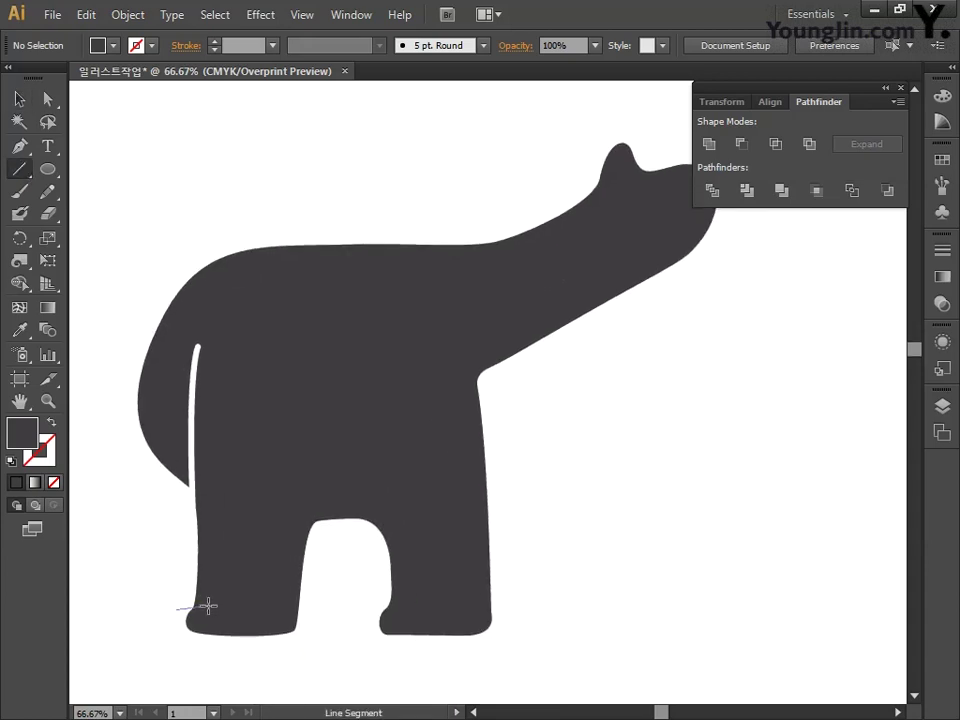
pyautogui.moveTo(208, 605); pyautogui.dragTo(208, 605)
# Give the short foot line a 10 pt red stroke with a round cap.
pyautogui.click(19, 98)
pyautogui.click(186, 677)
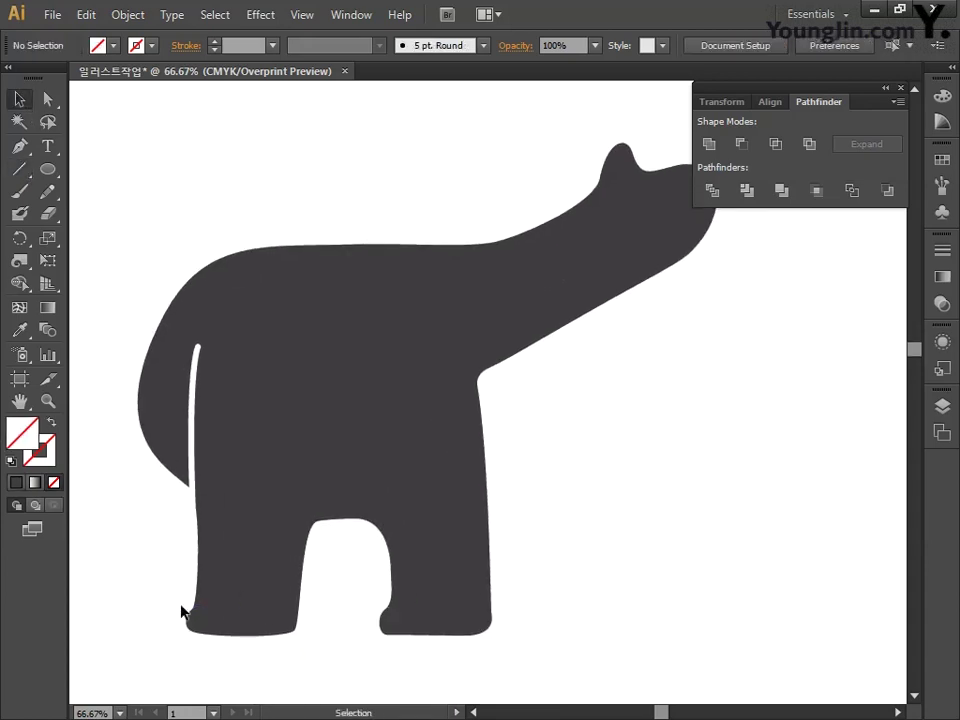
pyautogui.click(183, 610)
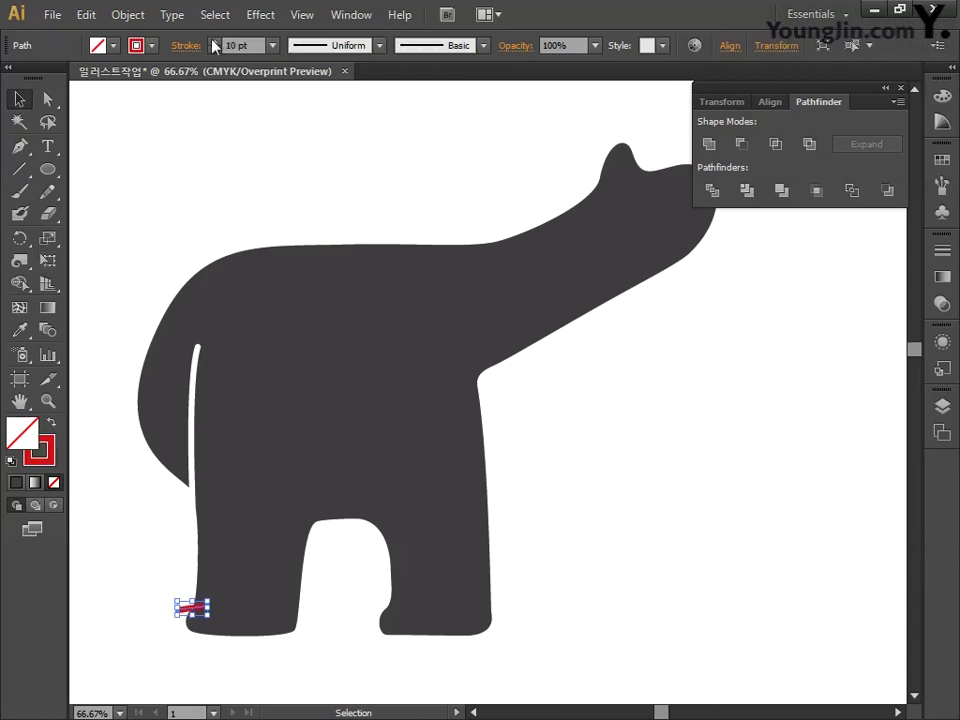
pyautogui.hotkey('ctrl', 'F10')
pyautogui.click(154, 594)
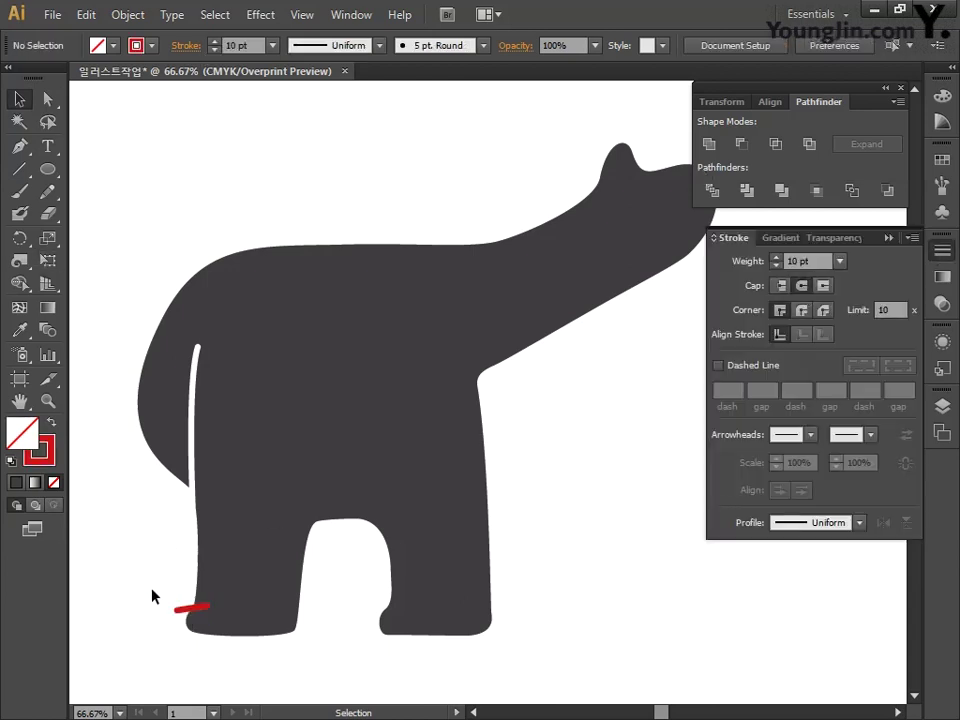
# Bend the red line into a downward-curving arc over the hind foot's notch and place a copy at the front foot's notch.
pyautogui.hotkey('ctrl', '=')
pyautogui.hotkey('ctrl', '=')
pyautogui.scroll(-5, 260, 450)
pyautogui.hscroll(-5, 260, 450)
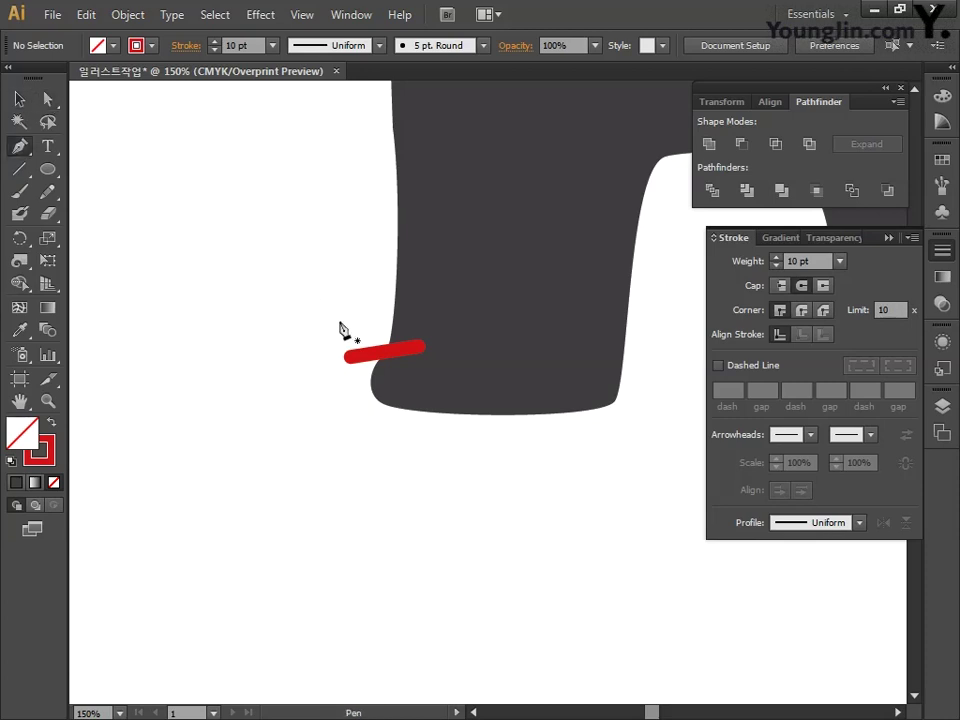
pyautogui.click(380, 350)
pyautogui.press('p')
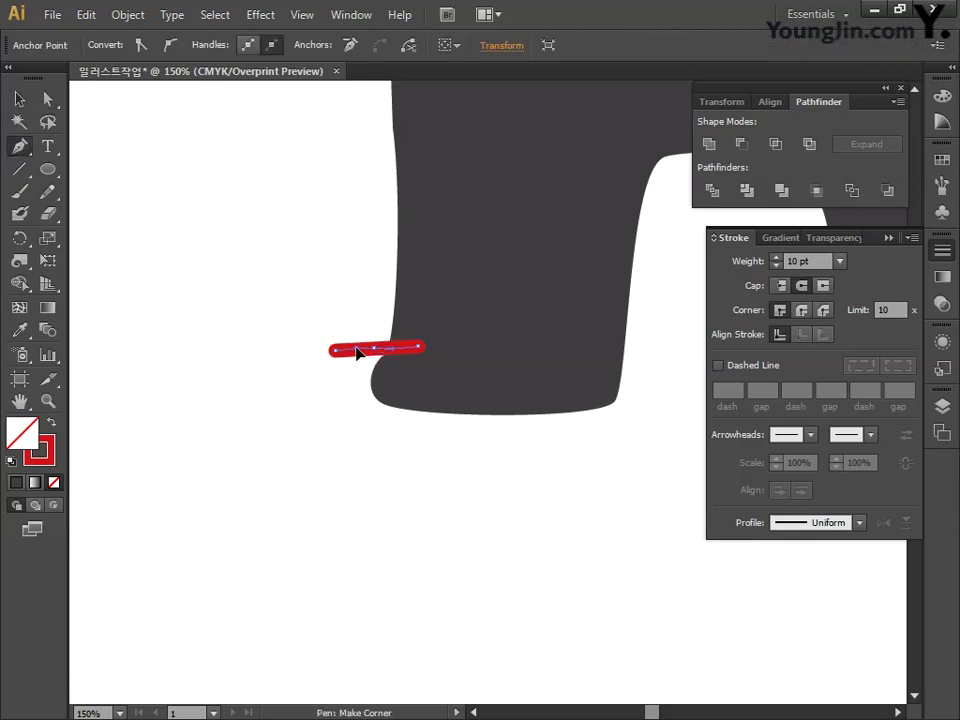
pyautogui.moveTo(335, 350)
pyautogui.mouseDown()
pyautogui.moveTo(336, 364)
pyautogui.moveTo(369, 364)
pyautogui.mouseUp()
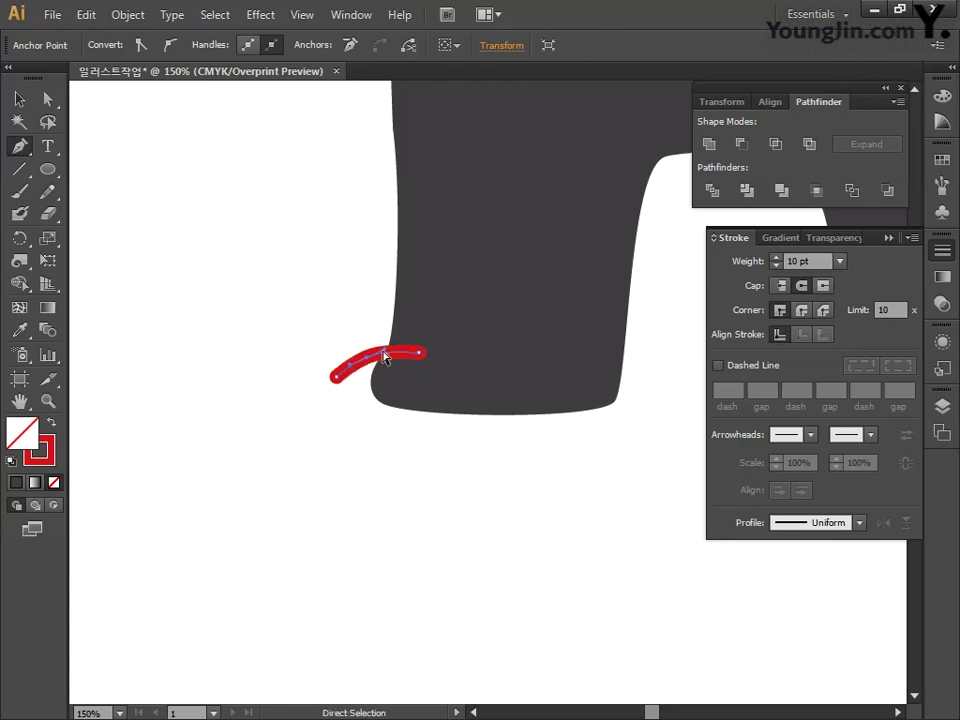
pyautogui.press('v')
pyautogui.click(181, 248)
pyautogui.hotkey('ctrl', '-')
pyautogui.moveTo(313, 395)
pyautogui.mouseDown()
pyautogui.moveTo(221, 424)
pyautogui.moveTo(516, 418)
pyautogui.mouseUp()
pyautogui.moveTo(489, 337)
pyautogui.mouseDown()
pyautogui.moveTo(258, 468)
pyautogui.moveTo(516, 473)
pyautogui.mouseUp()
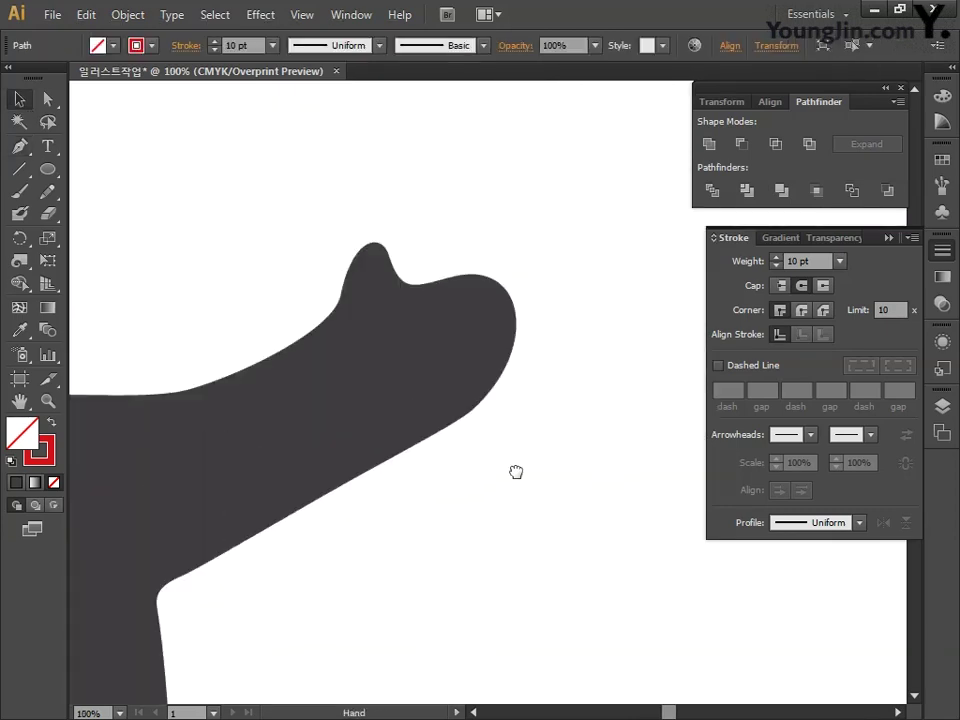
pyautogui.press('\\')
pyautogui.click(454, 315)
pyautogui.click(525, 420)
pyautogui.moveTo(448, 309); pyautogui.dragTo(514, 279)
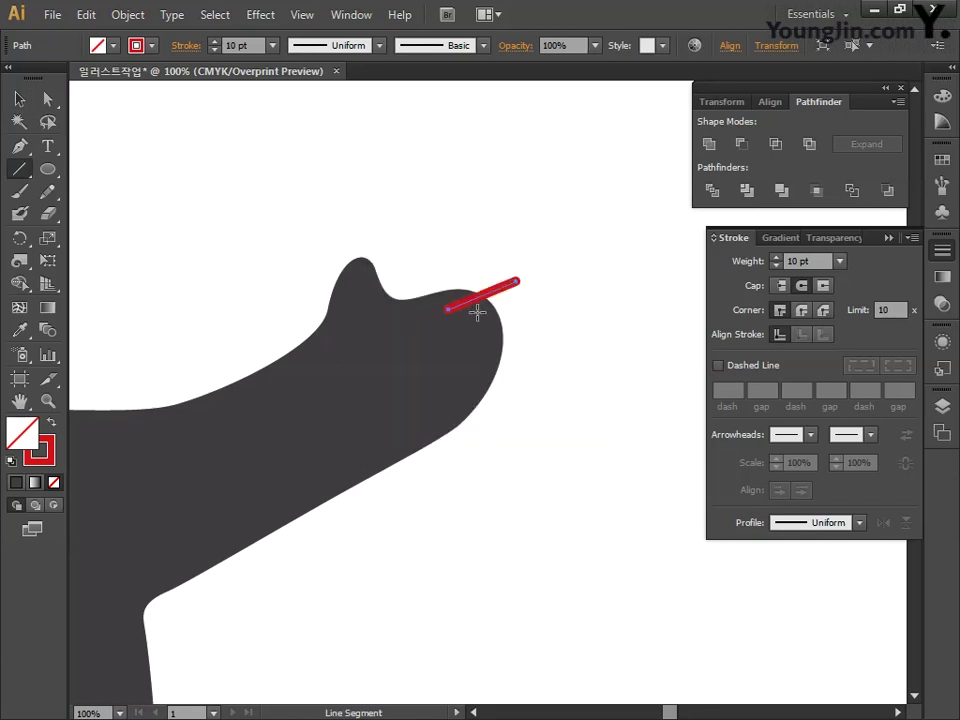
pyautogui.hotkey('ctrl', 'z')
pyautogui.moveTo(453, 313)
pyautogui.mouseDown()
pyautogui.moveTo(489, 285)
pyautogui.moveTo(553, 279)
pyautogui.moveTo(512, 313)
pyautogui.moveTo(523, 338)
pyautogui.mouseUp()
pyautogui.hotkey('ctrl', 'z')
# Draw three parallel curved red lines with the Pen tool across the rounded tip of the animal's raised end, stroked at 10 pt.
pyautogui.click(19, 145)
pyautogui.keyDown('ctrl'); pyautogui.click(253, 208); pyautogui.keyUp('ctrl')
pyautogui.keyDown('ctrl'); pyautogui.click(578, 349); pyautogui.keyUp('ctrl')
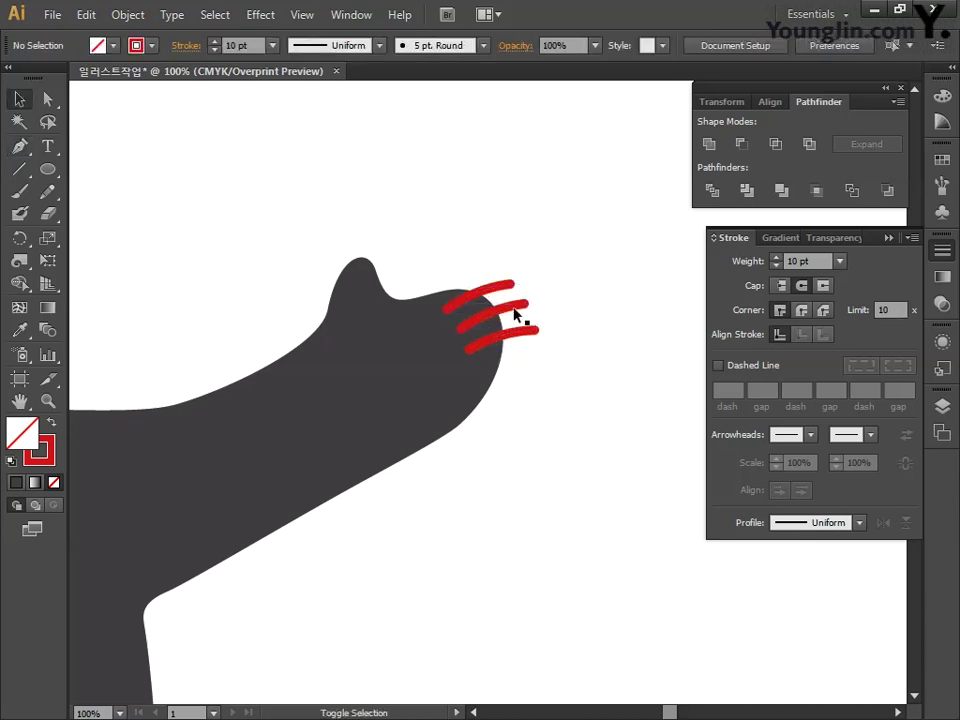
# Convert the three curved red lines at the raised tip to filled shapes with Outline Stroke.
pyautogui.click(503, 292)
pyautogui.keyDown('shift'); pyautogui.click(523, 309); pyautogui.keyUp('shift')
pyautogui.keyDown('shift'); pyautogui.click(533, 331); pyautogui.keyUp('shift')
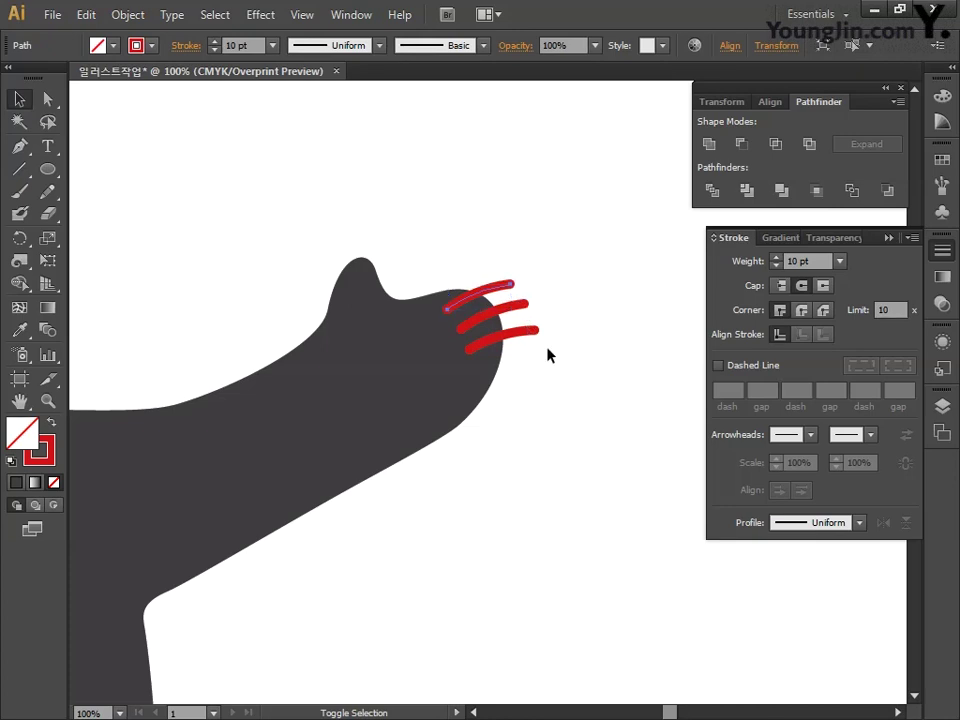
pyautogui.click(128, 15)
pyautogui.moveTo(210, 409)
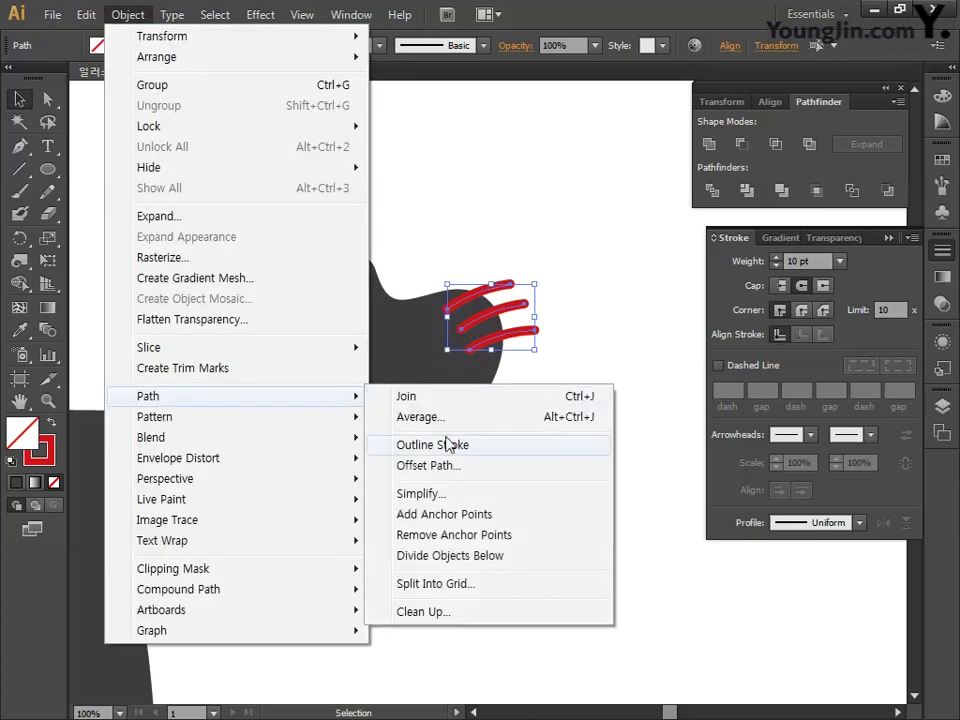
pyautogui.click(455, 443)
pyautogui.click(455, 460)
pyautogui.moveTo(455, 460); pyautogui.dragTo(611, 285)
# Convert the two red foot arcs to filled shapes with Outline Stroke.
pyautogui.scroll(-5, 407, 450)
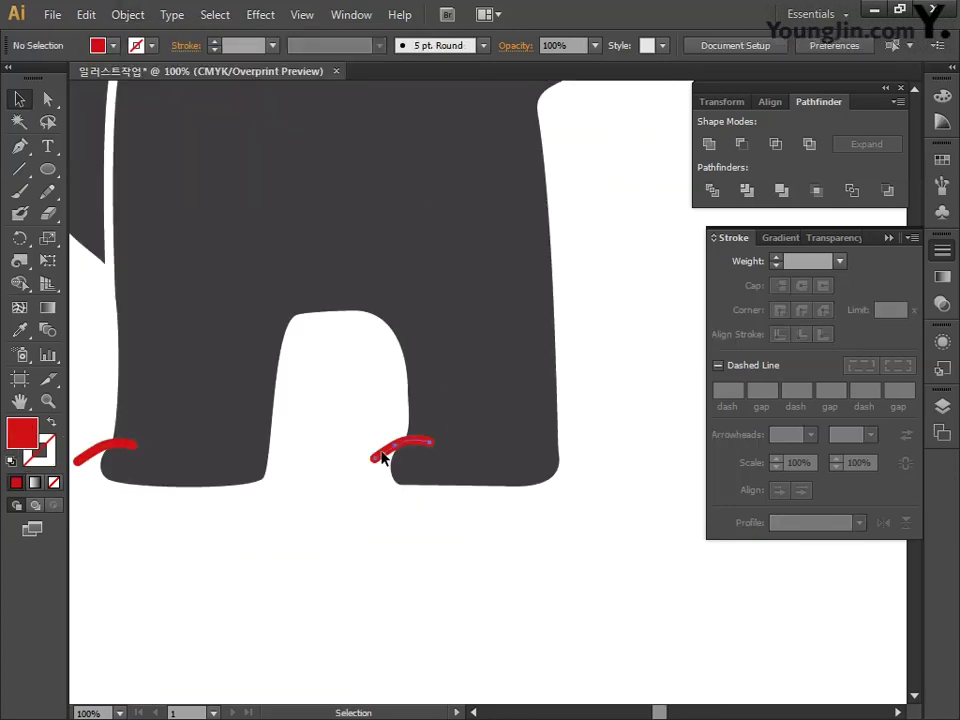
pyautogui.click(381, 455)
pyautogui.keyDown('shift'); pyautogui.click(99, 453); pyautogui.keyUp('shift')
pyautogui.click(128, 15)
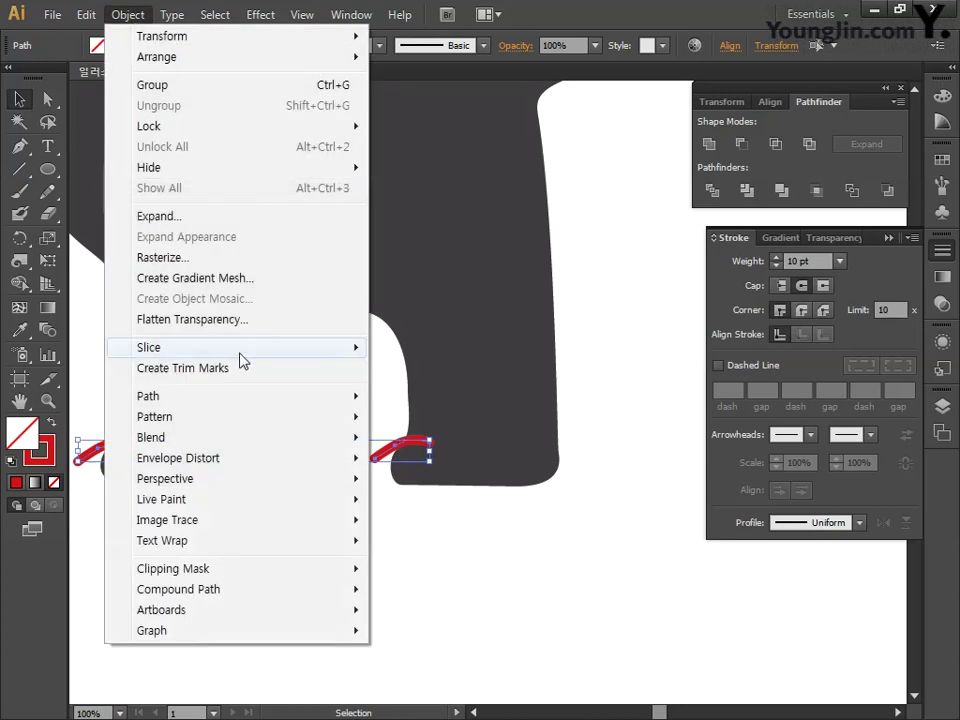
pyautogui.moveTo(336, 401)
pyautogui.click(428, 443)
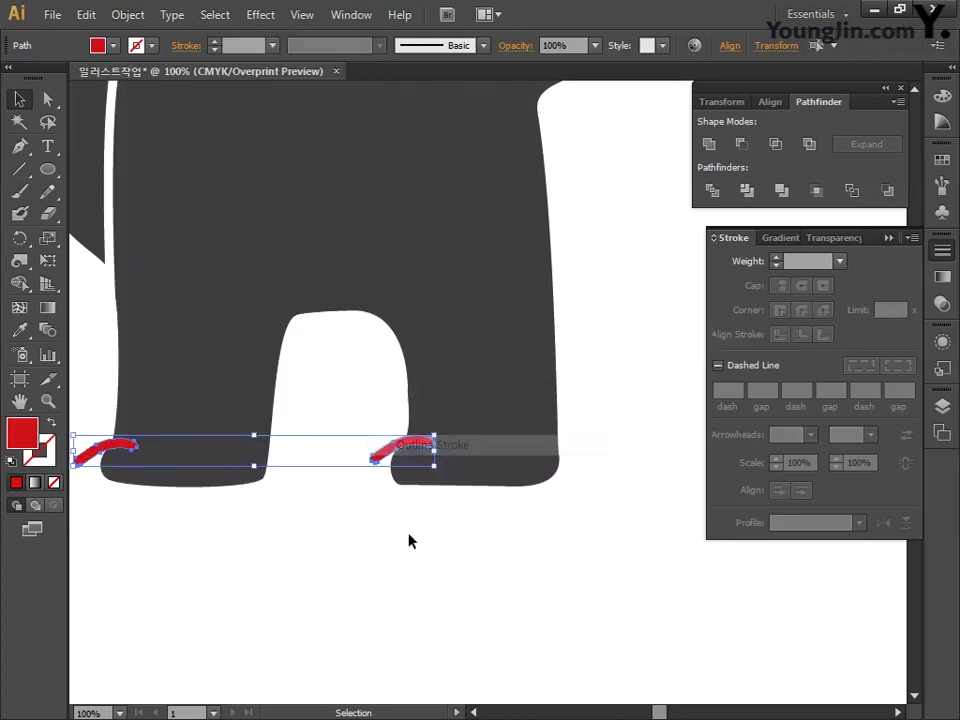
pyautogui.click(405, 531)
# Subtract all the red shapes from the animal body with Minus Front, cutting slots at both feet and the raised tip.
pyautogui.hotkey('ctrl', '-')
pyautogui.hotkey('ctrl', '-')
pyautogui.moveTo(435, 402); pyautogui.dragTo(381, 456)
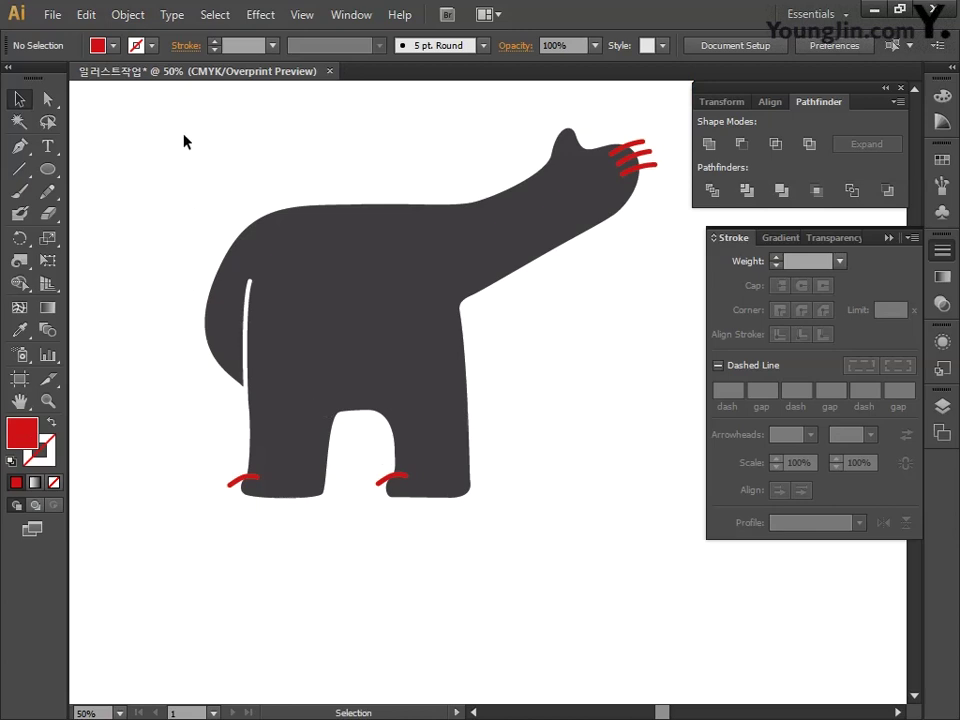
pyautogui.moveTo(184, 123); pyautogui.dragTo(661, 571)
pyautogui.click(741, 144)
pyautogui.click(656, 319)
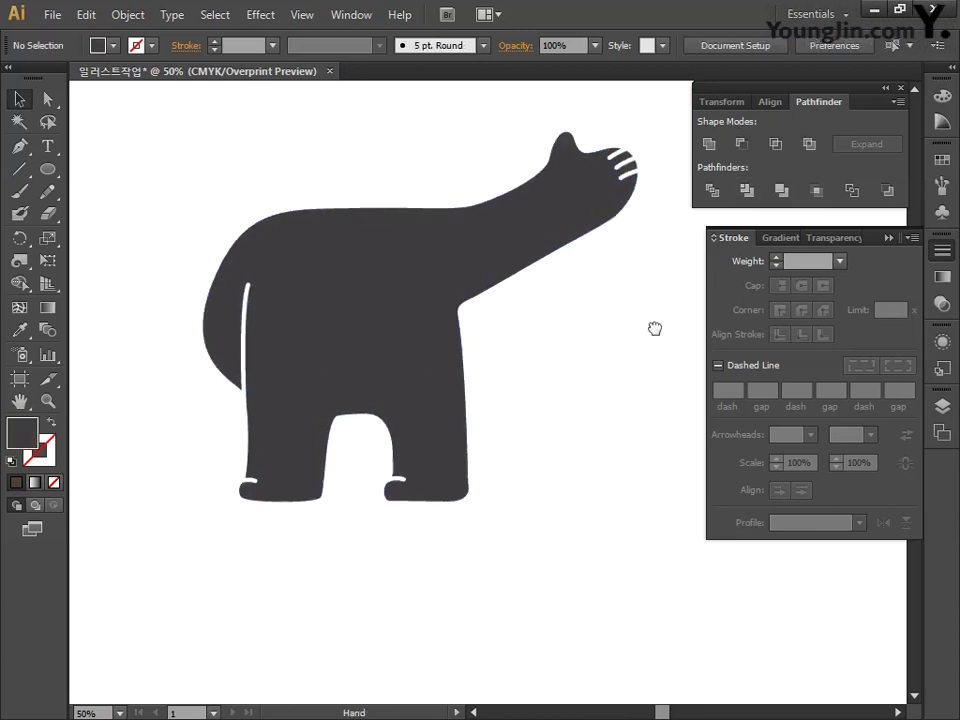
pyautogui.moveTo(654, 328)
pyautogui.mouseDown()
pyautogui.moveTo(630, 363)
pyautogui.moveTo(716, 382)
pyautogui.mouseUp()
pyautogui.press('space')
pyautogui.click(901, 89)
pyautogui.press('space')
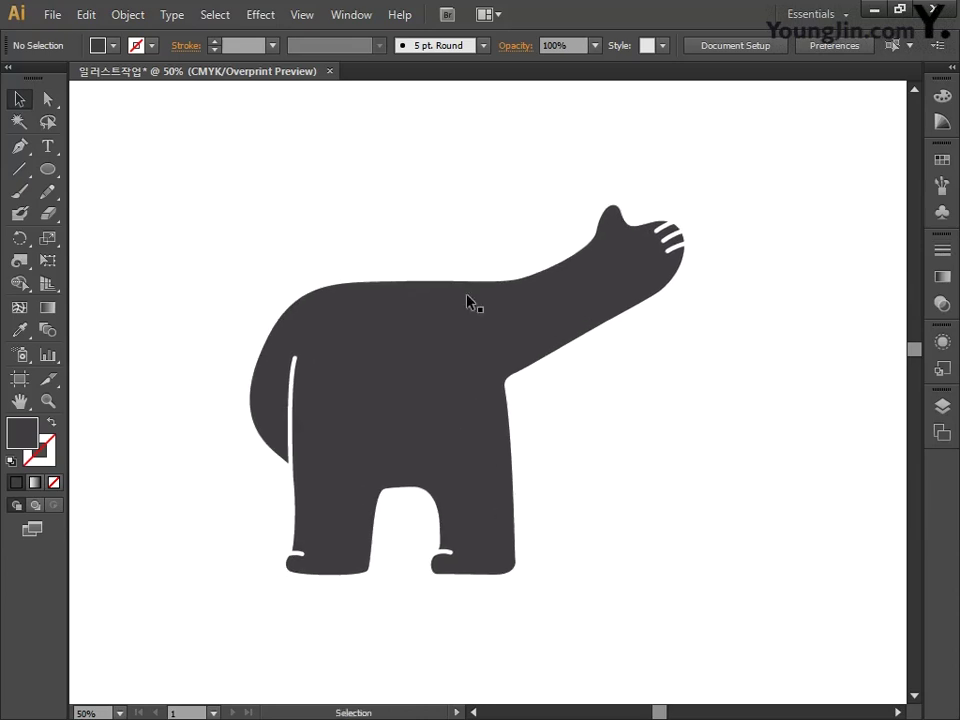
# Draw a wavy open path with the Pen tool from outside the rump, across the upper body, to above the base of the neck.
pyautogui.click(19, 146)
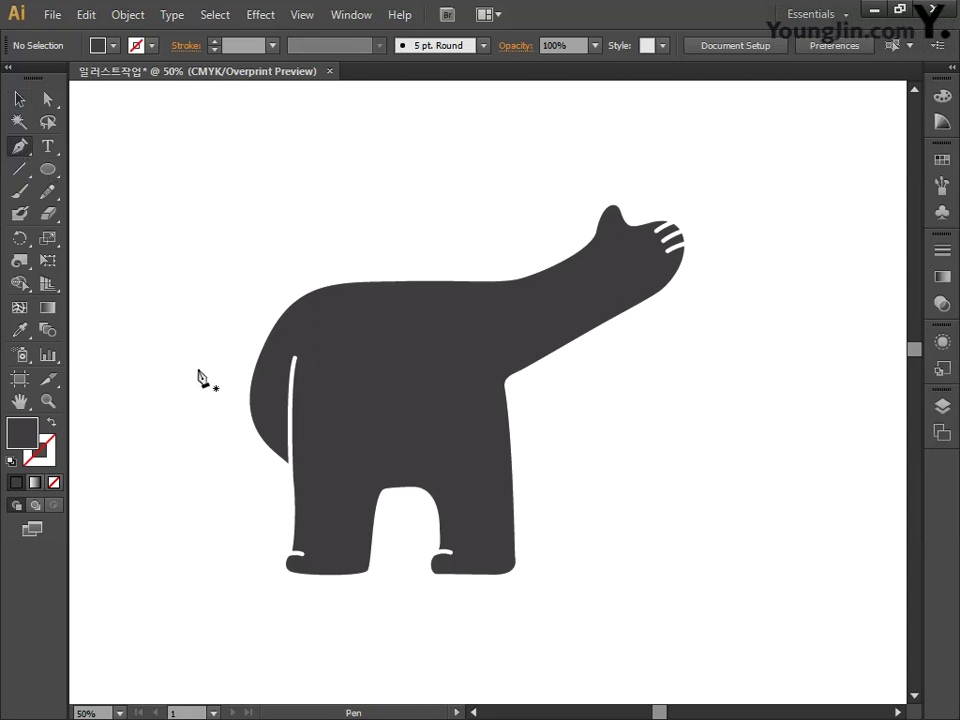
pyautogui.click(227, 368)
pyautogui.moveTo(319, 329); pyautogui.dragTo(359, 341)
pyautogui.moveTo(444, 325); pyautogui.dragTo(482, 310)
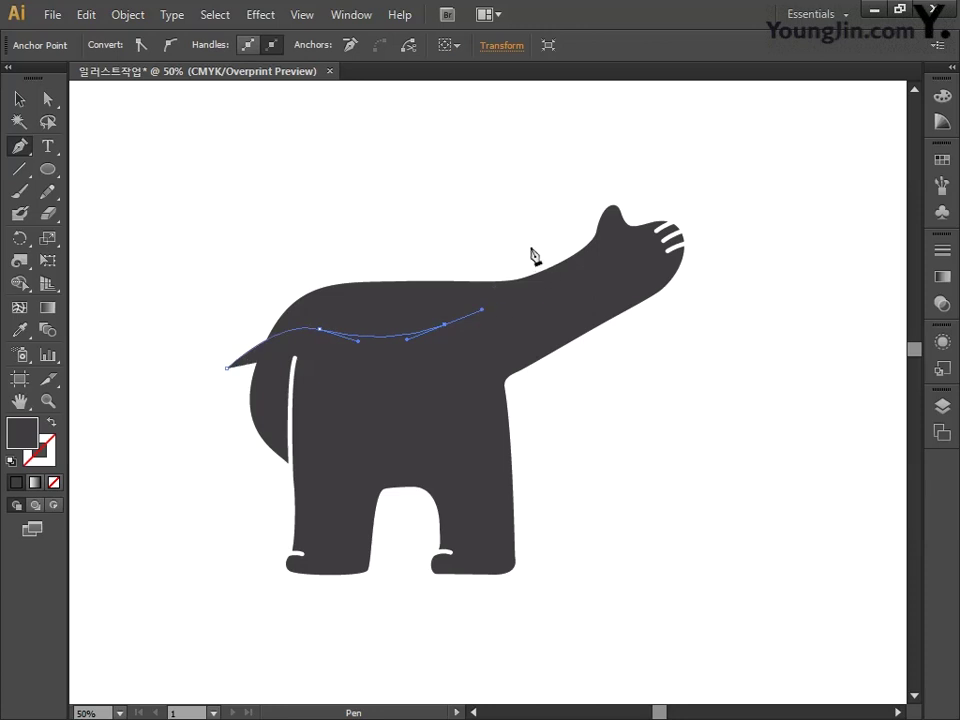
pyautogui.moveTo(530, 246); pyautogui.dragTo(538, 216)
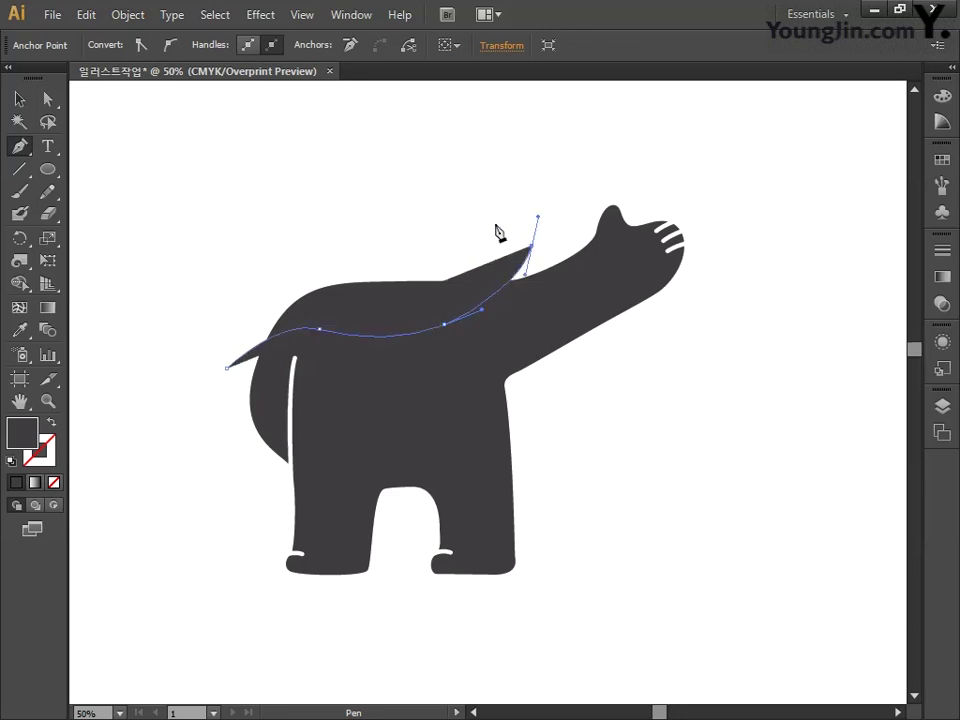
# Remove the wavy path's fill and give it a red stroke.
pyautogui.click(53, 482)
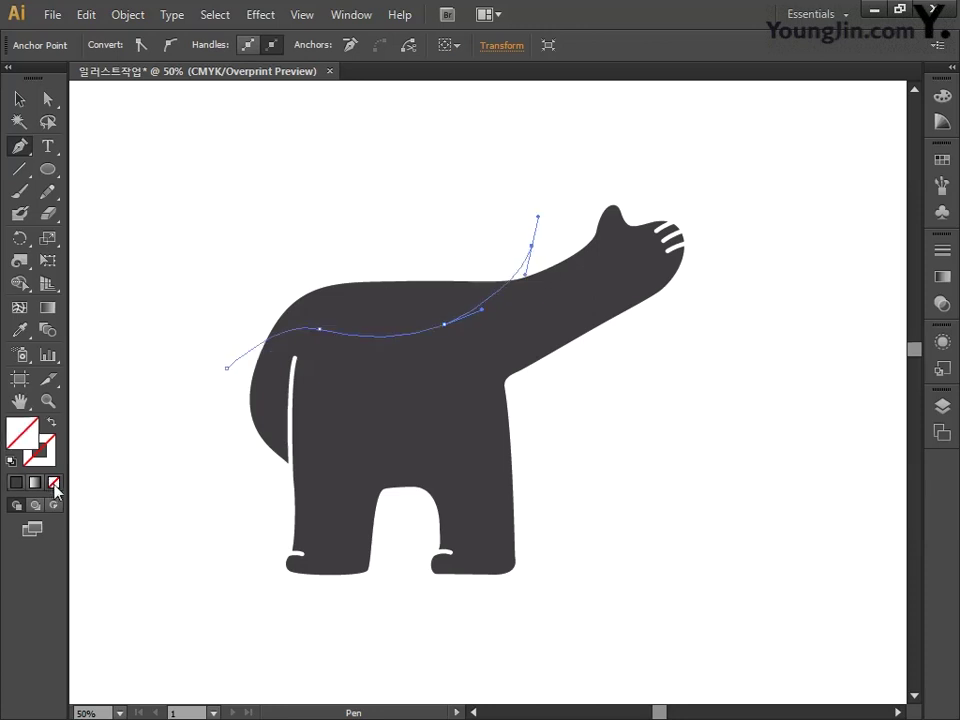
pyautogui.doubleClick(41, 452)
pyautogui.click(677, 229)
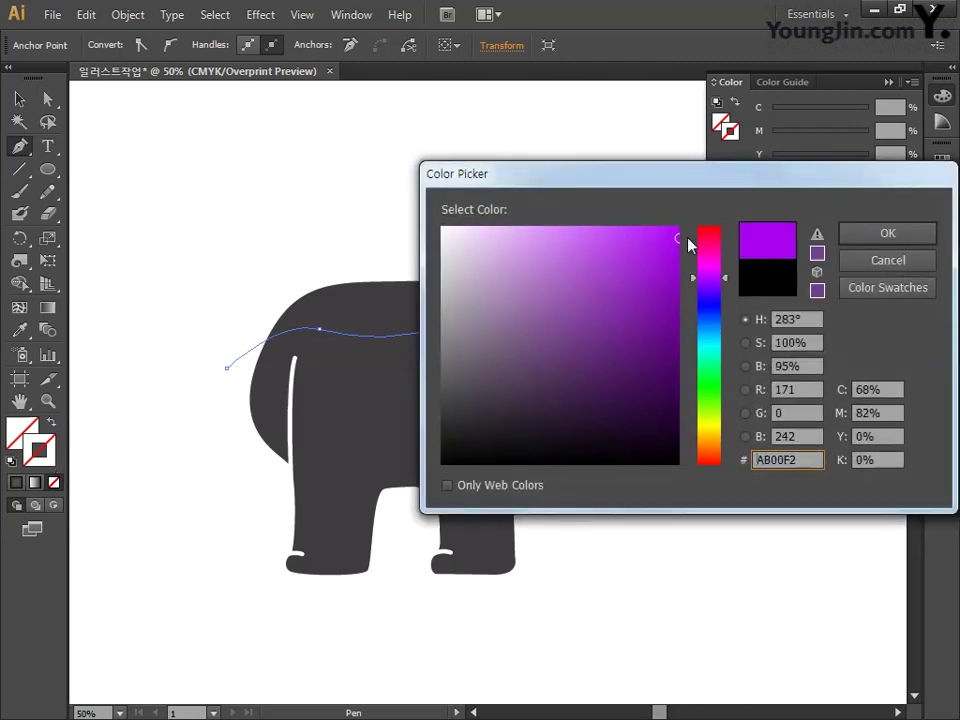
pyautogui.moveTo(709, 278); pyautogui.dragTo(709, 228)
pyautogui.click(887, 232)
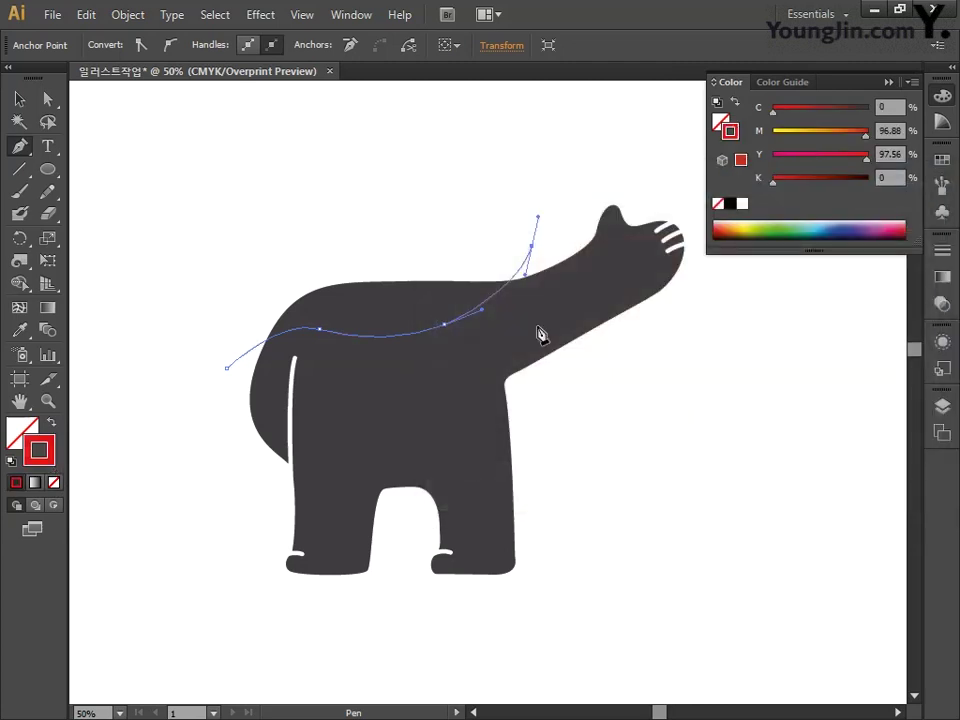
pyautogui.click(19, 99)
pyautogui.click(169, 150)
# Split the animal body along the wavy red path with the Pathfinder Divide operation.
pyautogui.moveTo(332, 172); pyautogui.dragTo(328, 175)
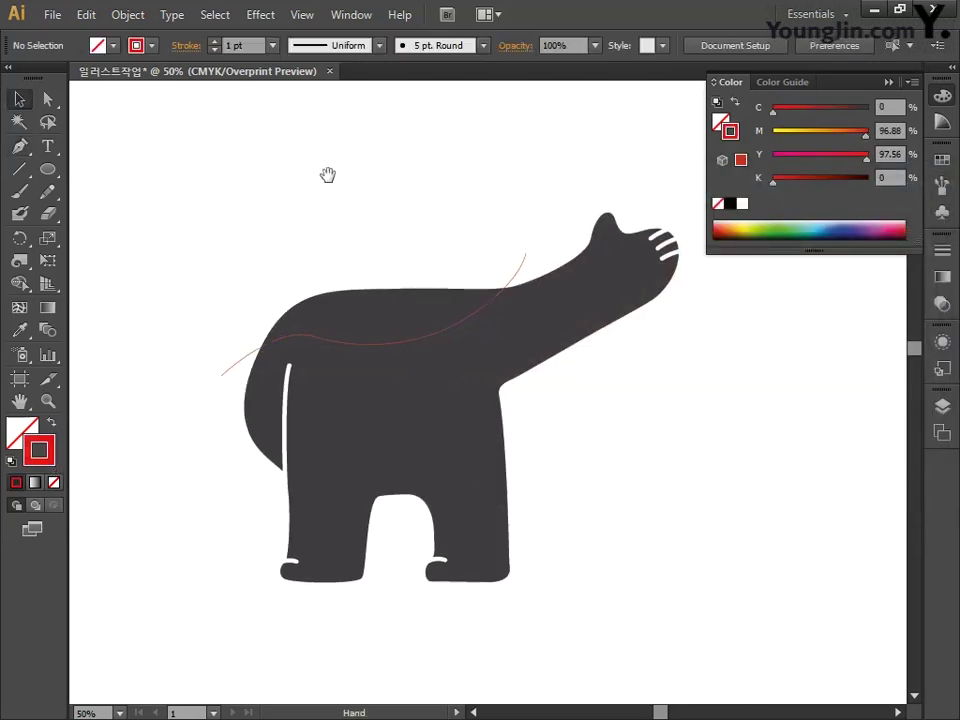
pyautogui.moveTo(281, 215); pyautogui.dragTo(594, 495)
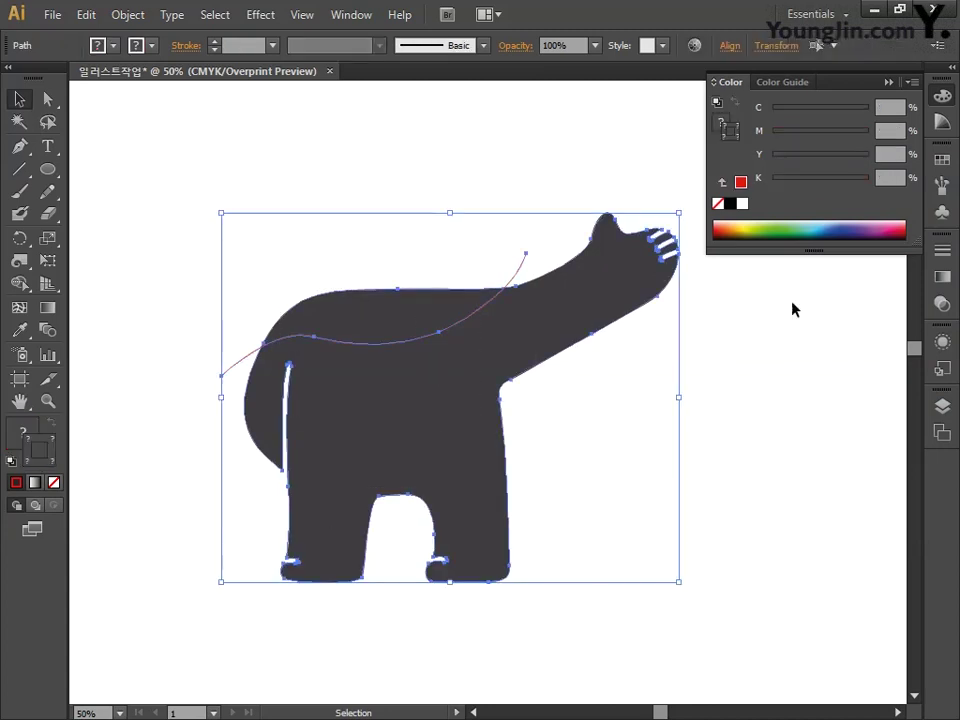
pyautogui.click(935, 100)
pyautogui.click(351, 14)
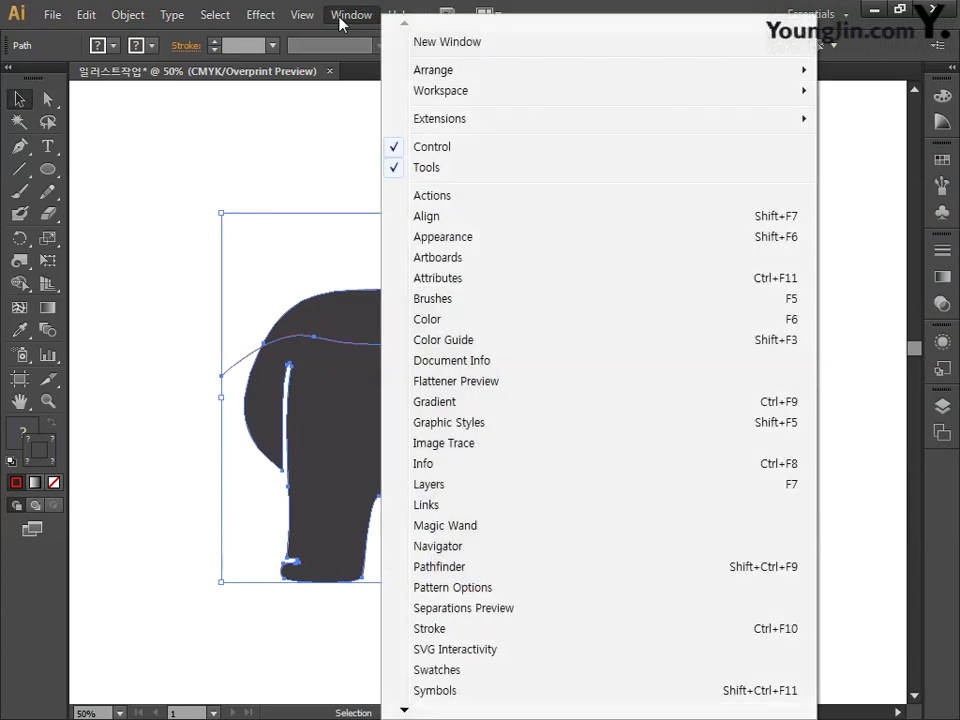
pyautogui.click(454, 567)
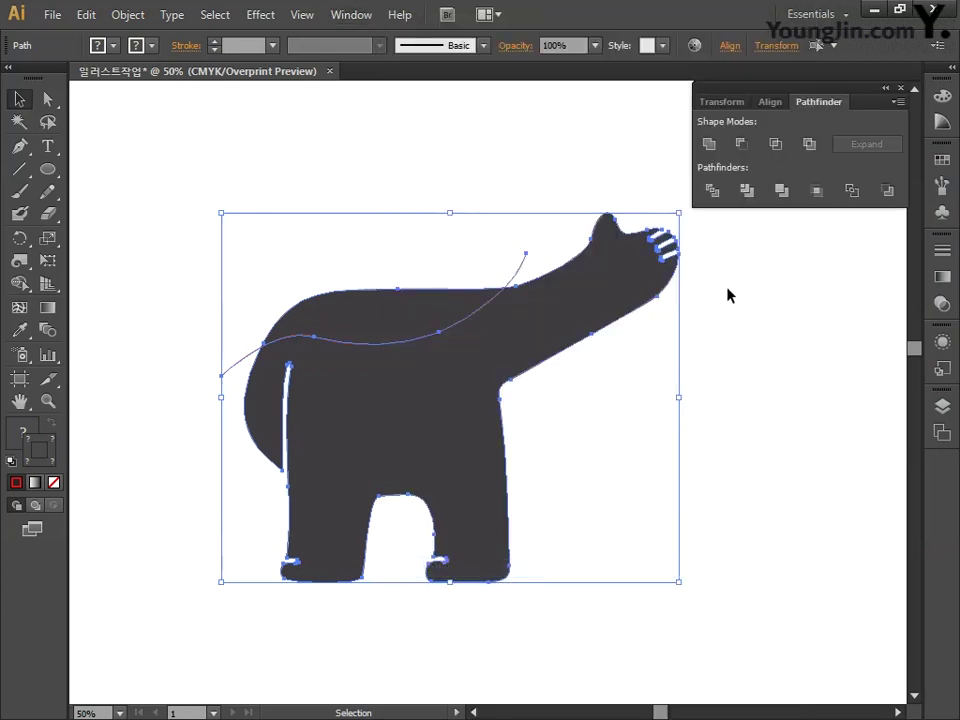
pyautogui.click(712, 190)
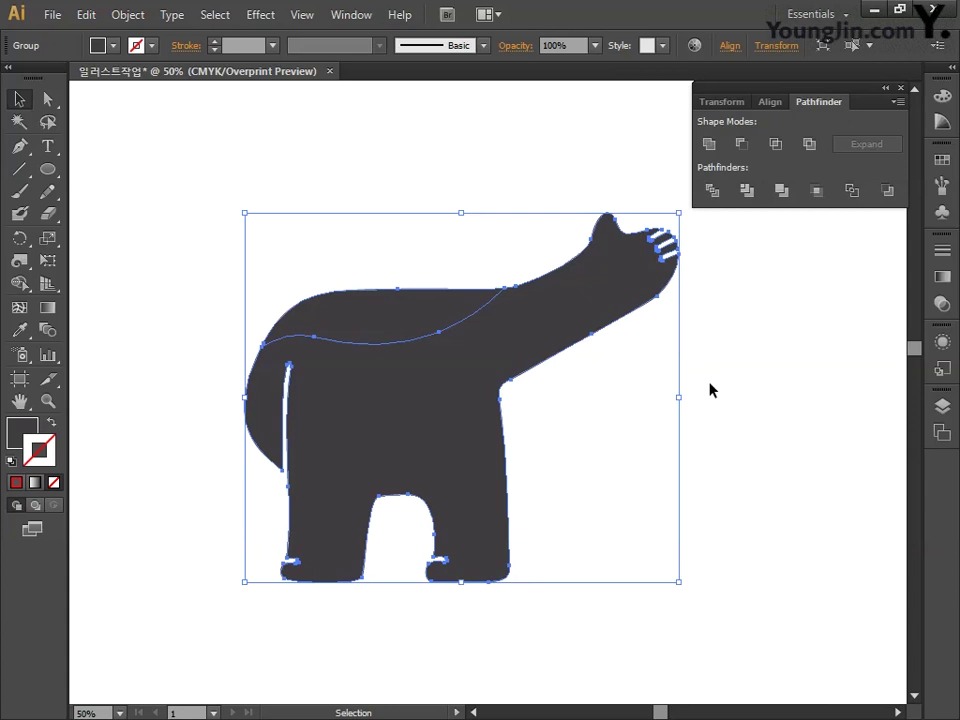
# Select only the divided upper-back piece of the body and set its fill to C 81%, M 75%, Y 70% with a new K value.
pyautogui.click(47, 98)
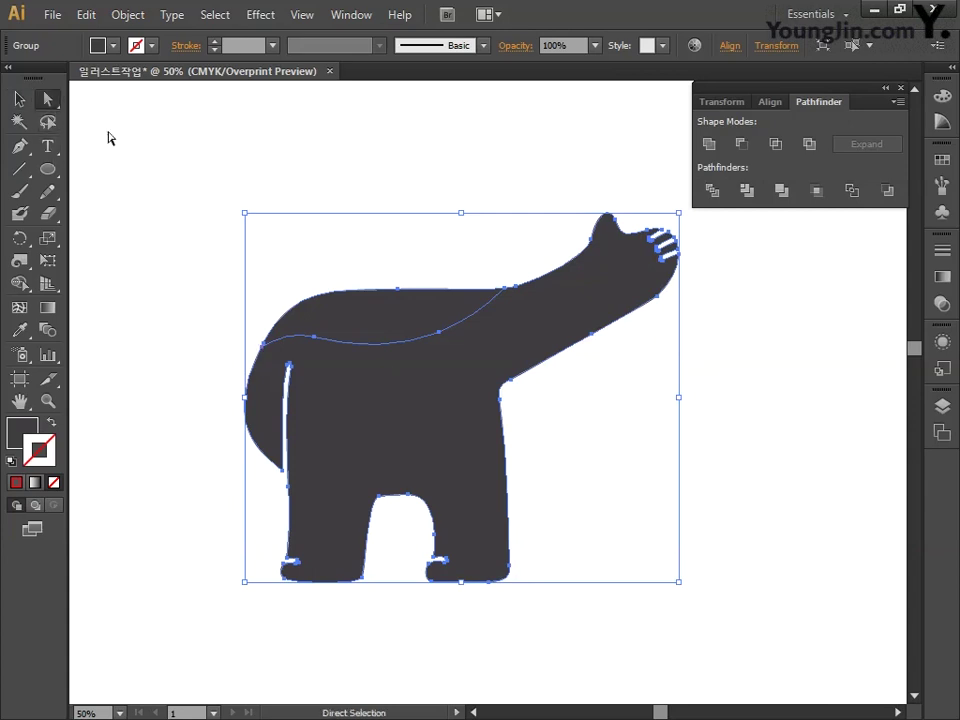
pyautogui.click(237, 212)
pyautogui.moveTo(313, 255); pyautogui.dragTo(356, 291)
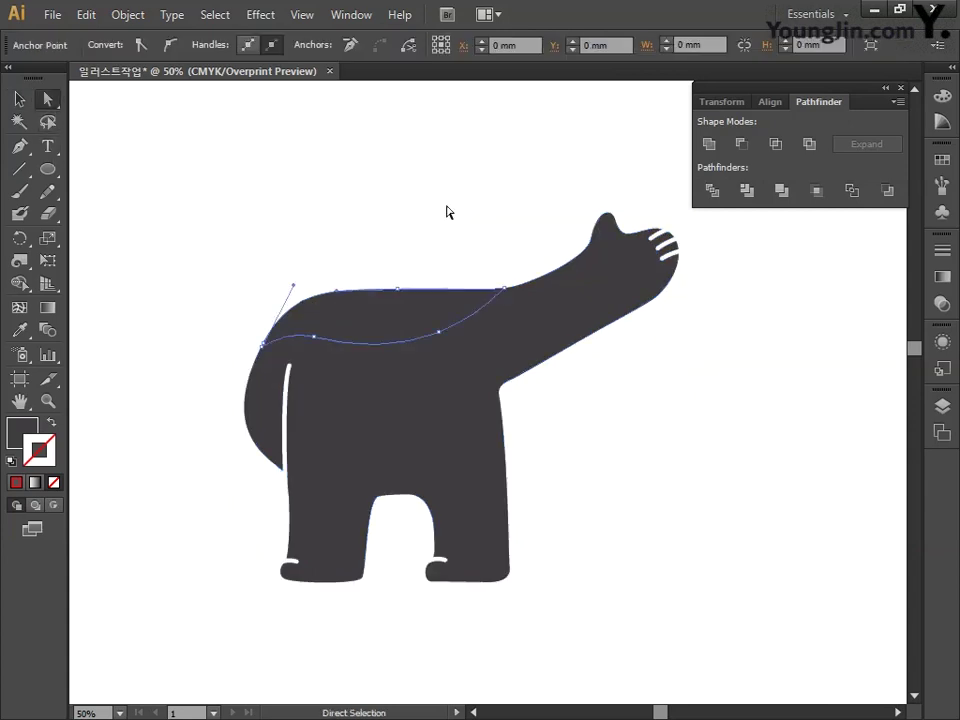
pyautogui.doubleClick(22, 432)
pyautogui.click(878, 390)
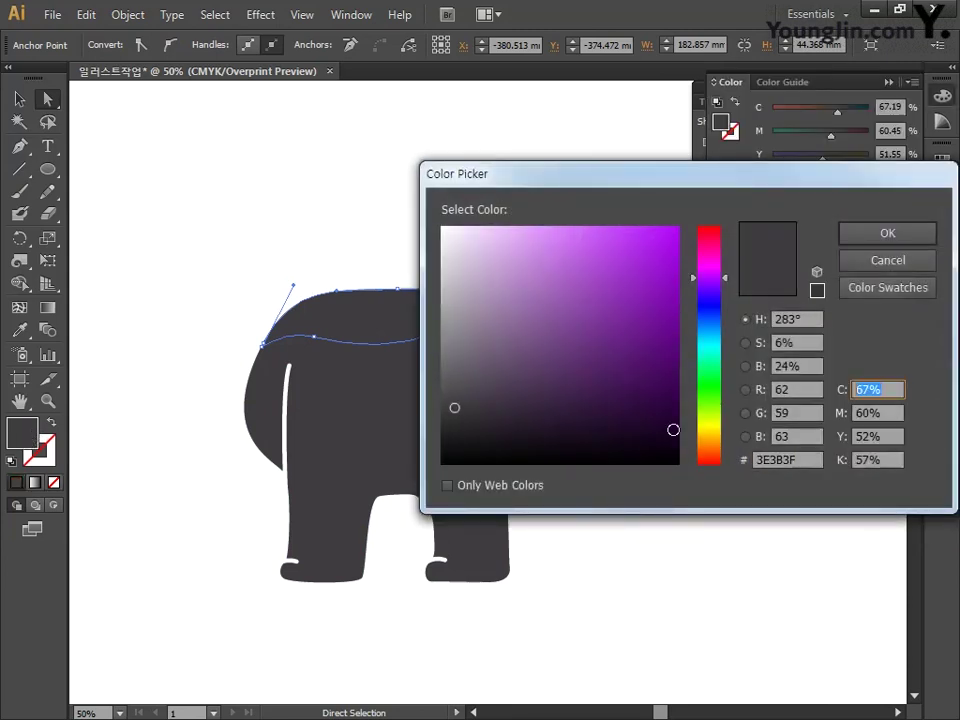
pyautogui.write('81')
pyautogui.press('Tab')
pyautogui.write('75')
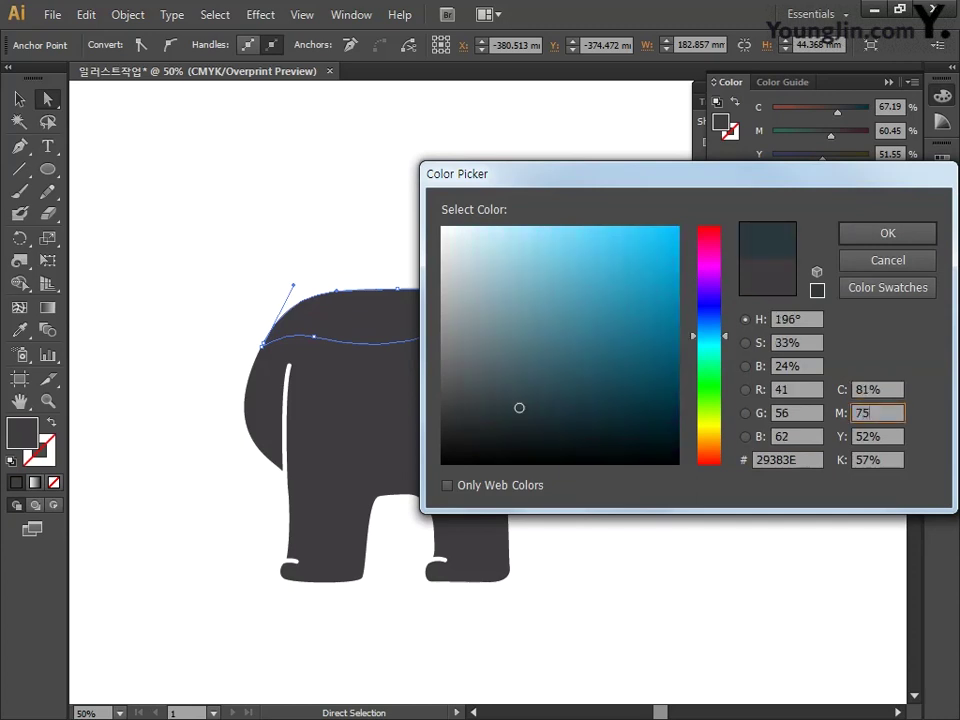
pyautogui.press('Tab')
pyautogui.write('70')
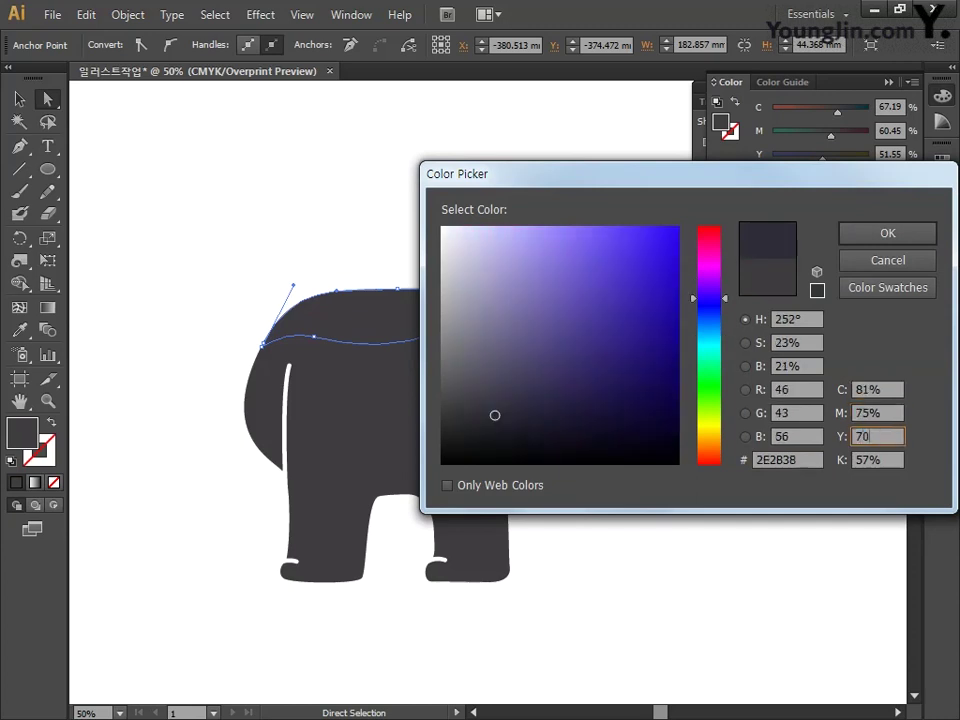
pyautogui.press('Tab')
pyautogui.write('4')
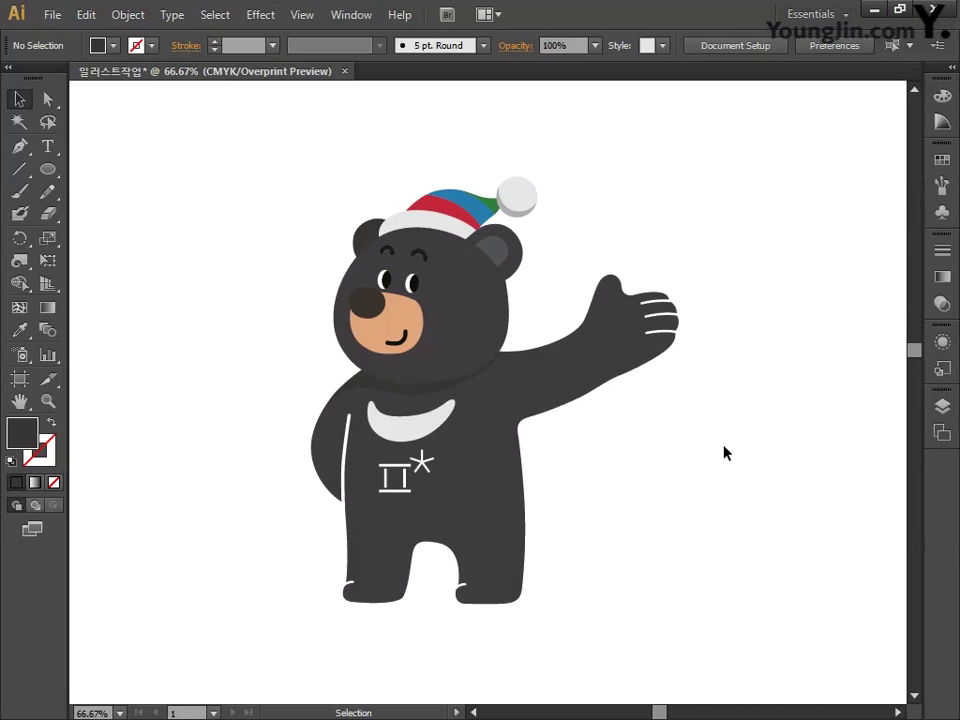
# Group all the artwork of the finished bear, including hat, head, body and chest emblem, and deselect it.
pyautogui.press('space')
pyautogui.moveTo(679, 452); pyautogui.dragTo(667, 452)
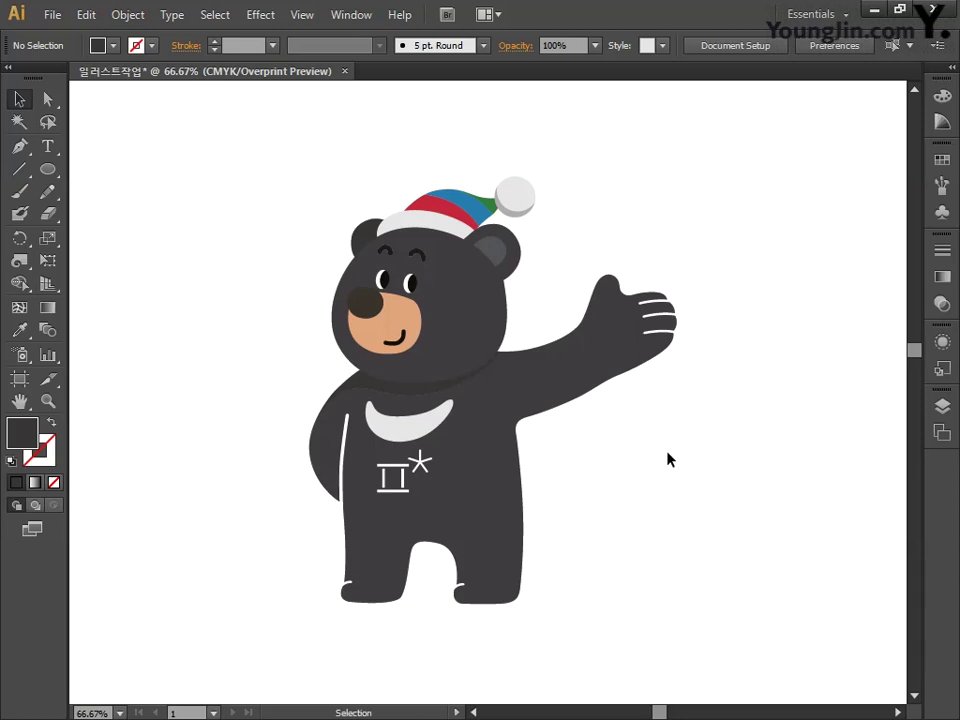
pyautogui.moveTo(677, 639); pyautogui.dragTo(207, 167)
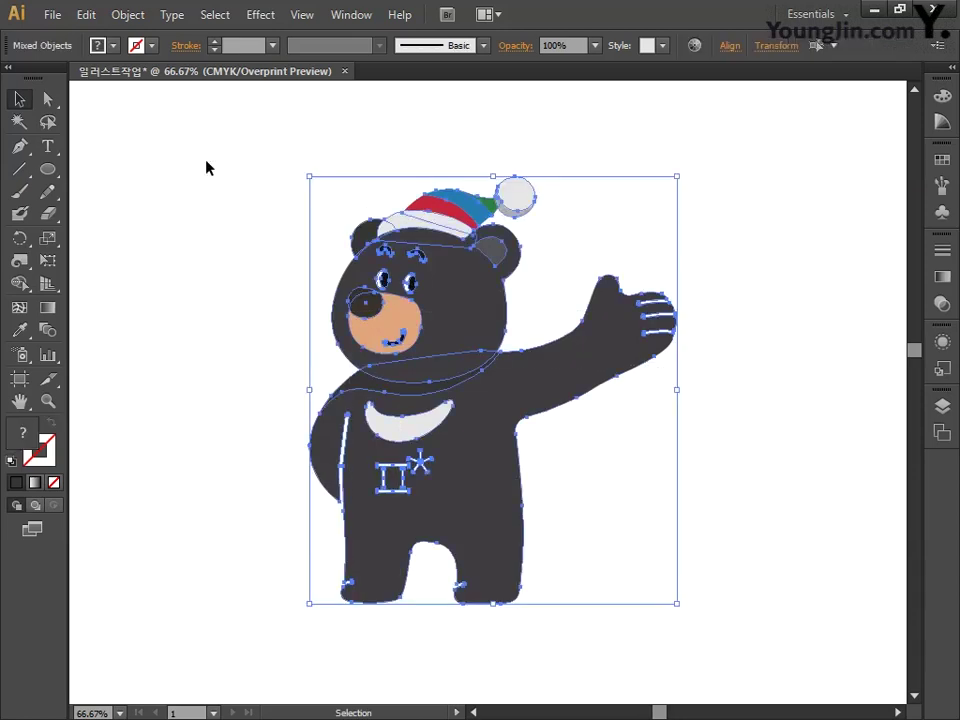
pyautogui.click(130, 15)
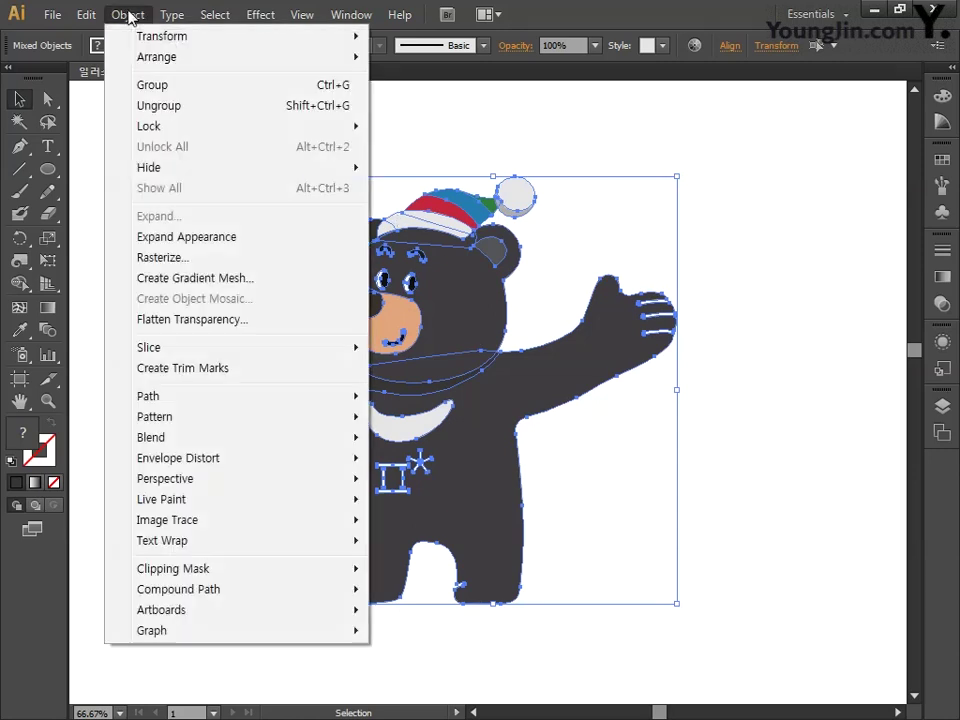
pyautogui.click(184, 88)
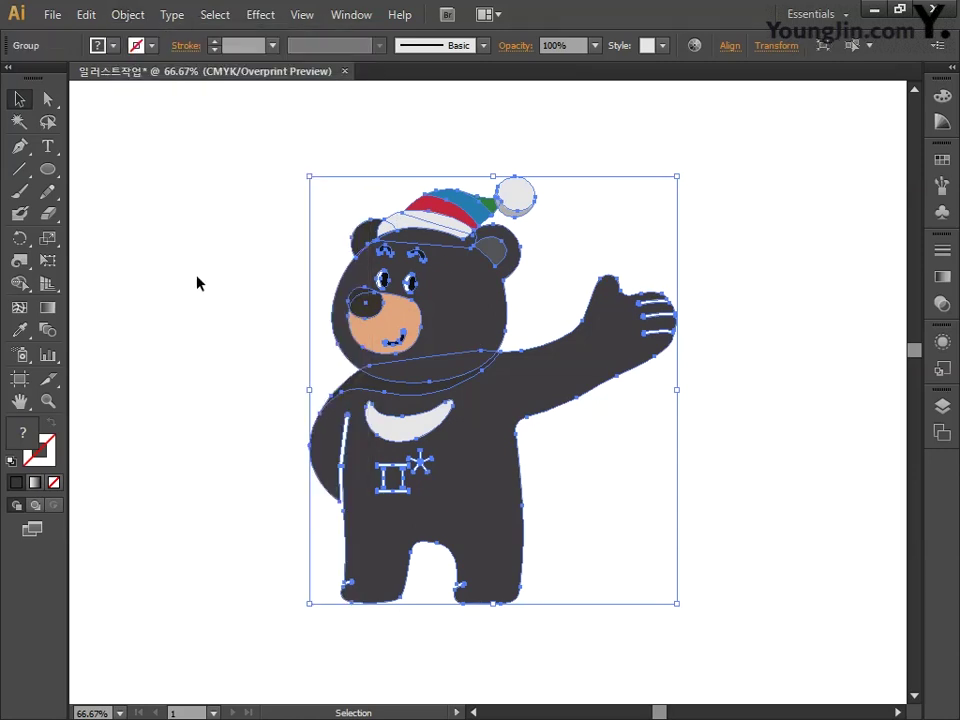
pyautogui.click(197, 283)
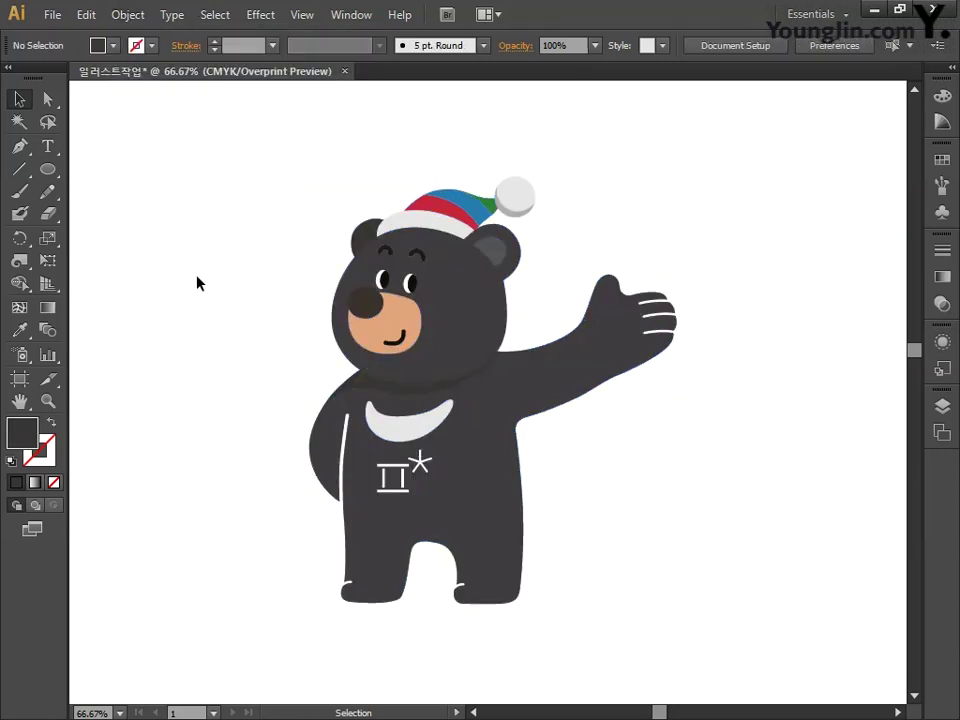